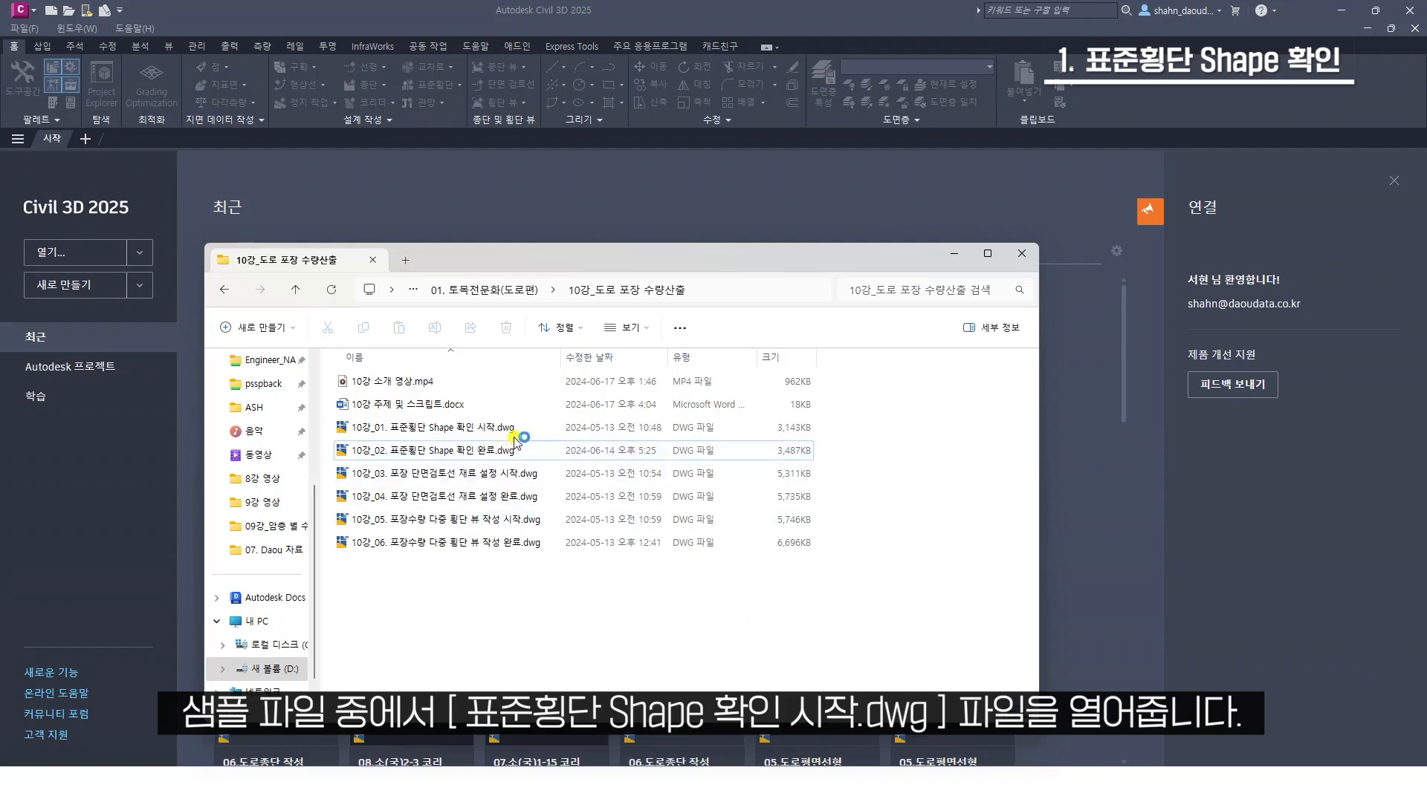
# Open the sample drawing 10강_01. 표준횡단 Shape 확인 시작.dwg from the 10강_도로 포장 수량산출 folder
pyautogui.click(488, 431)
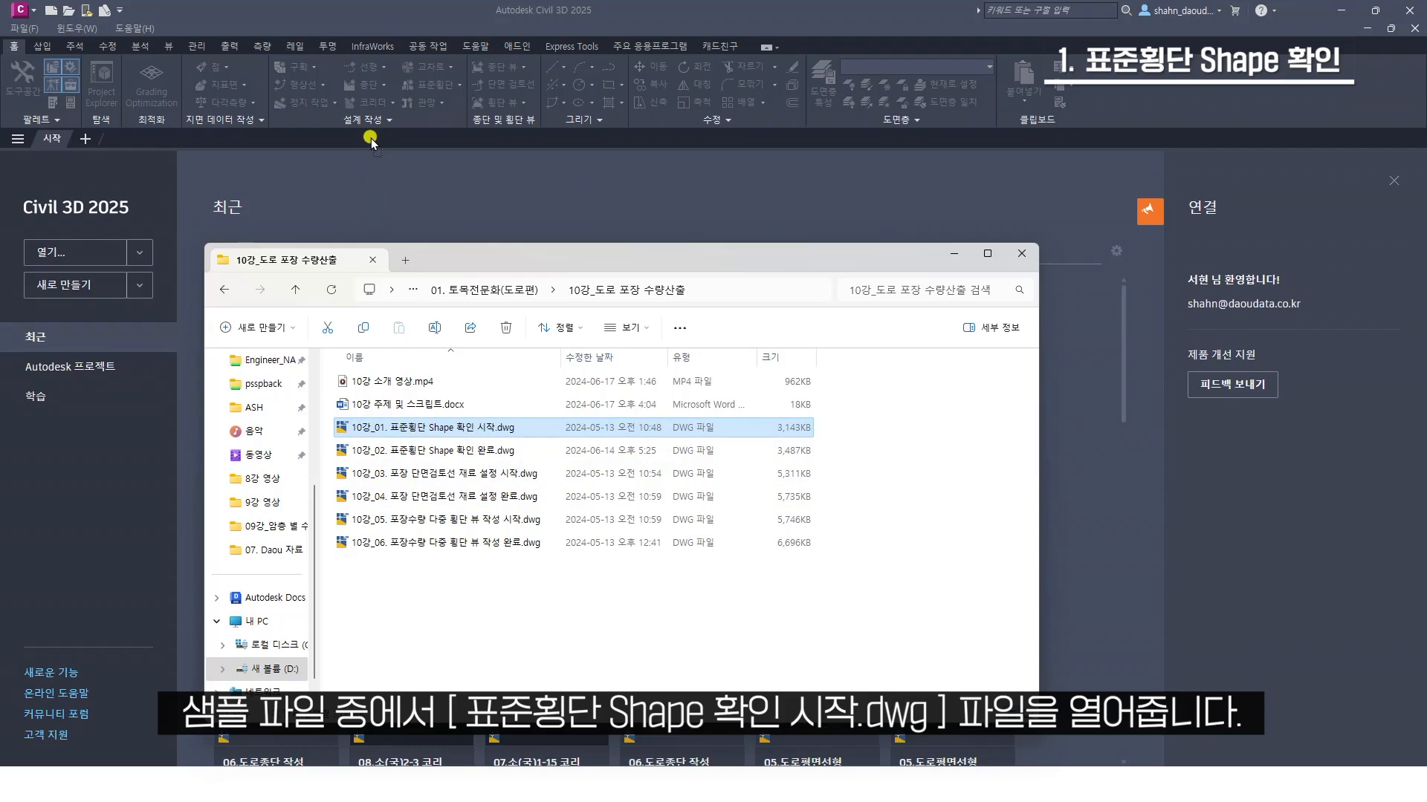
pyautogui.moveTo(370, 139); pyautogui.dragTo(376, 142)
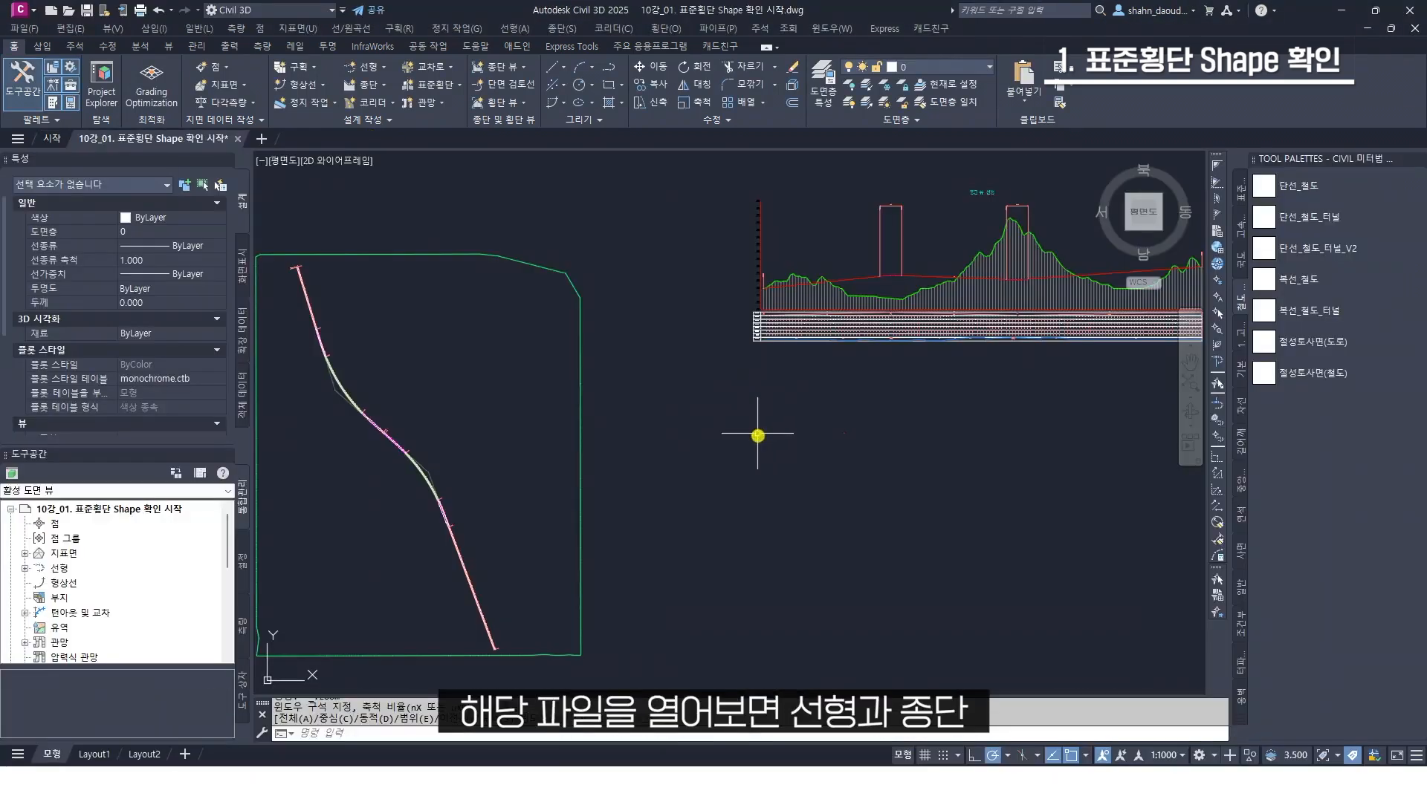
# Attach the expressway subassembly 주행차로_아스콘 to both the left and right sides of the empty assembly's baseline
pyautogui.moveTo(815, 468)
pyautogui.mouseDown(button='middle')
pyautogui.moveTo(803, 446)
pyautogui.moveTo(761, 439)
pyautogui.mouseUp(button='middle')
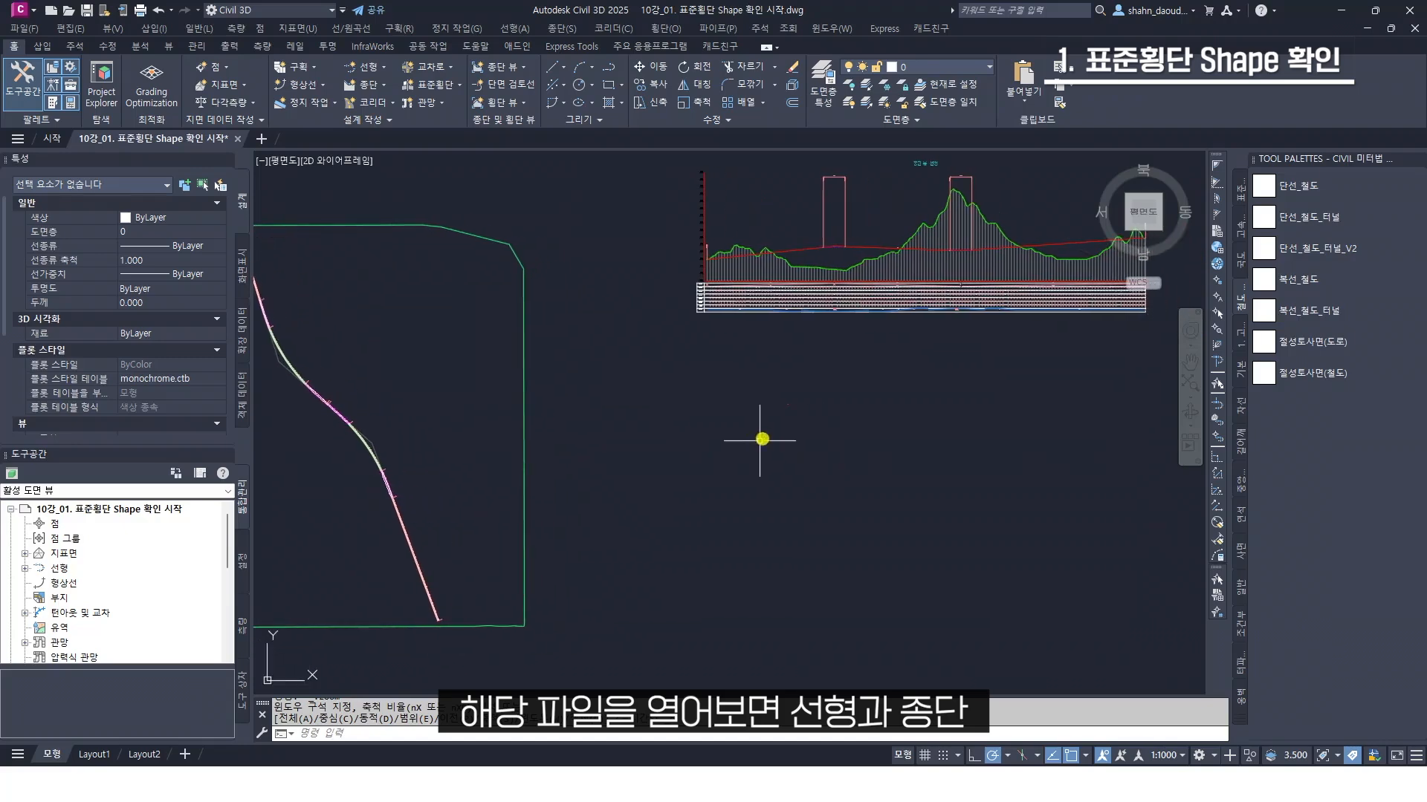
pyautogui.scroll(6, 792, 399)
pyautogui.scroll(-5, 777, 384)
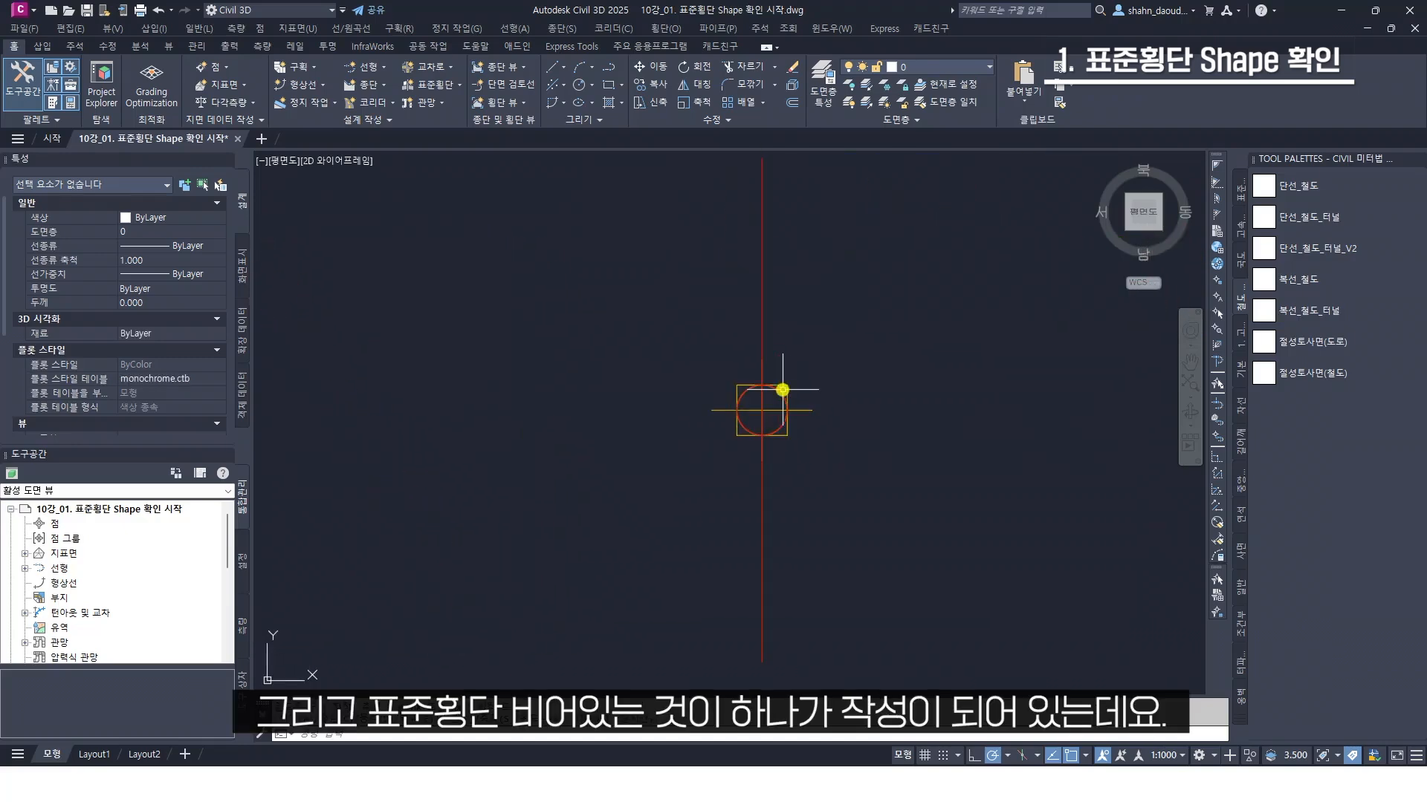
pyautogui.scroll(-2, 817, 364)
pyautogui.moveTo(869, 362); pyautogui.dragTo(809, 368, button='middle')
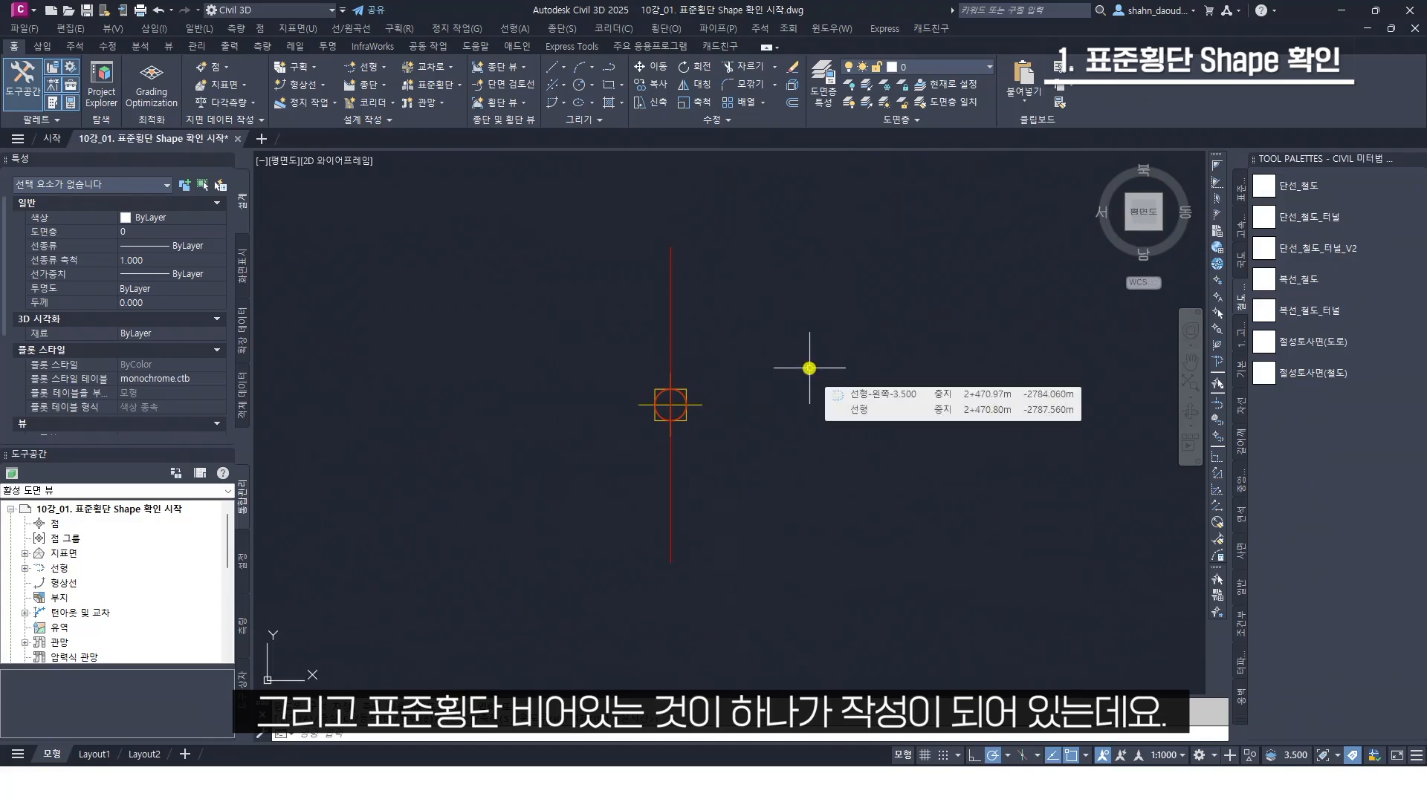
pyautogui.scroll(-2, 809, 368)
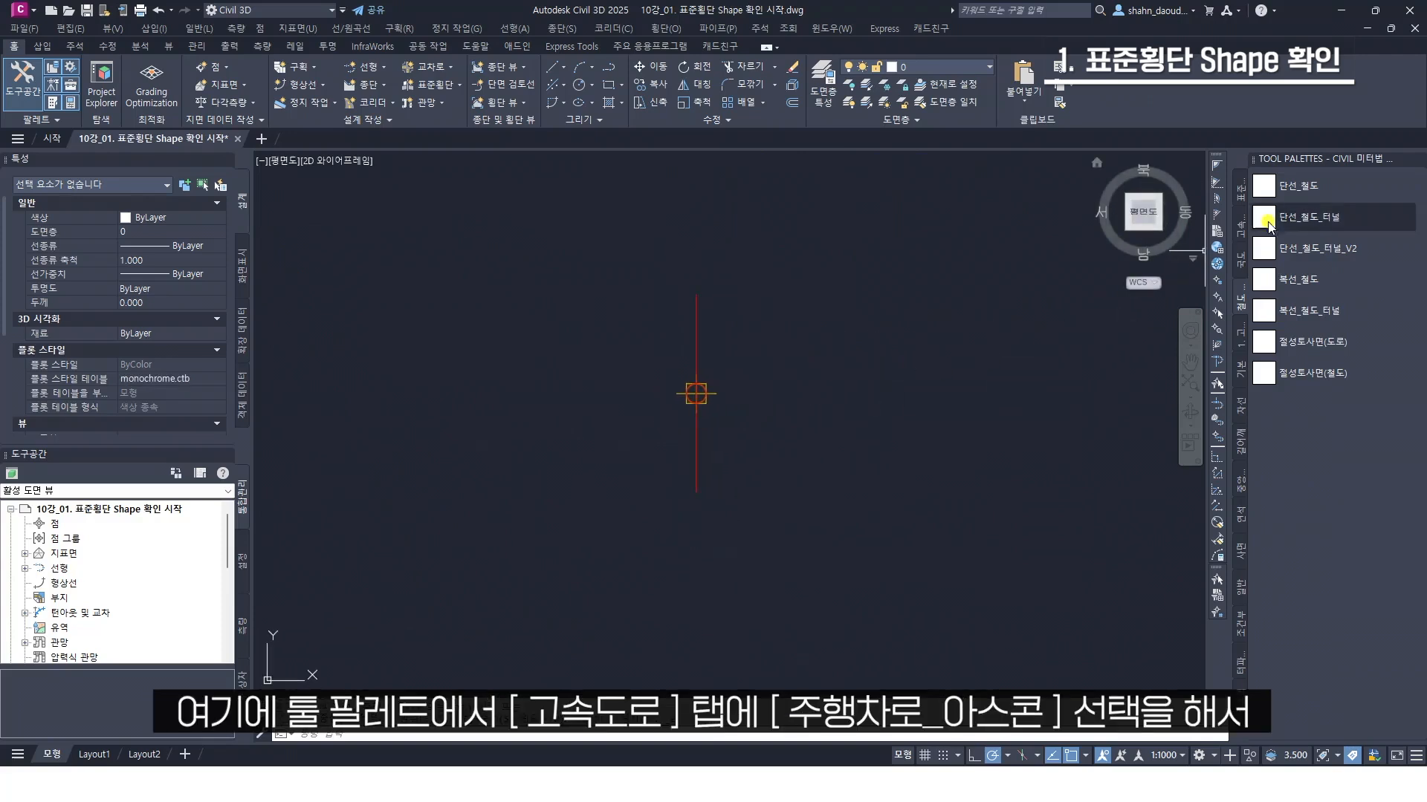
pyautogui.click(1240, 220)
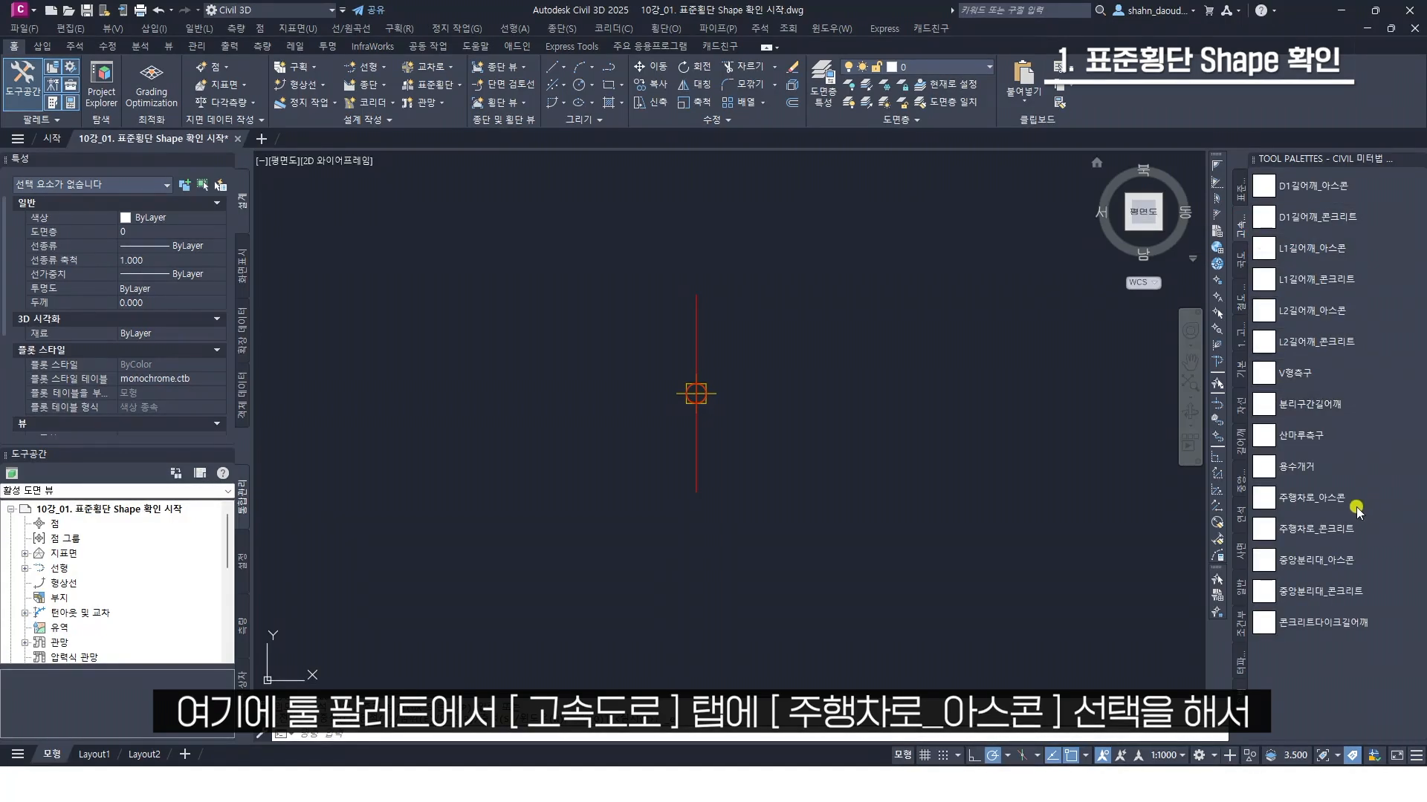
pyautogui.click(1319, 502)
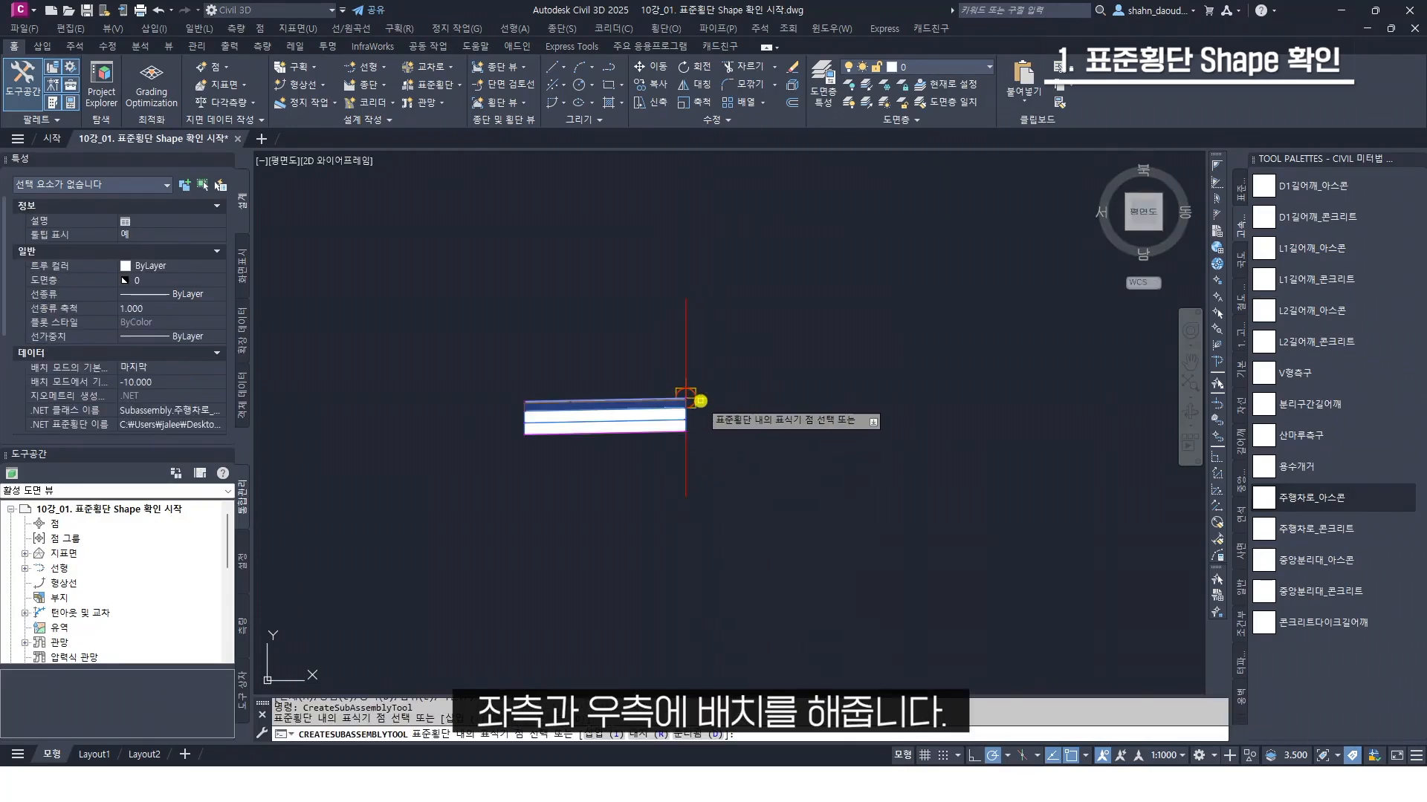
pyautogui.click(684, 399)
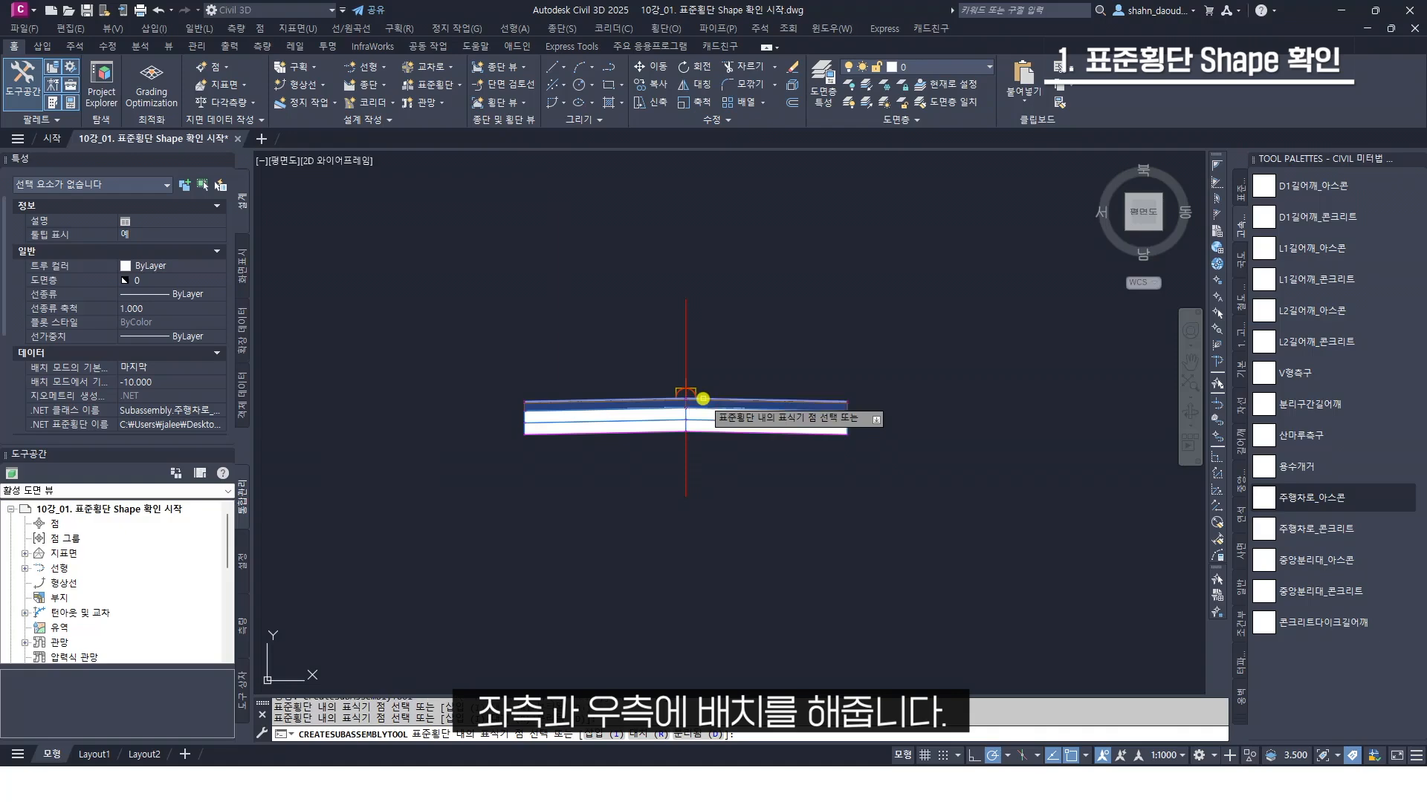
pyautogui.click(754, 398)
pyautogui.press('Escape')
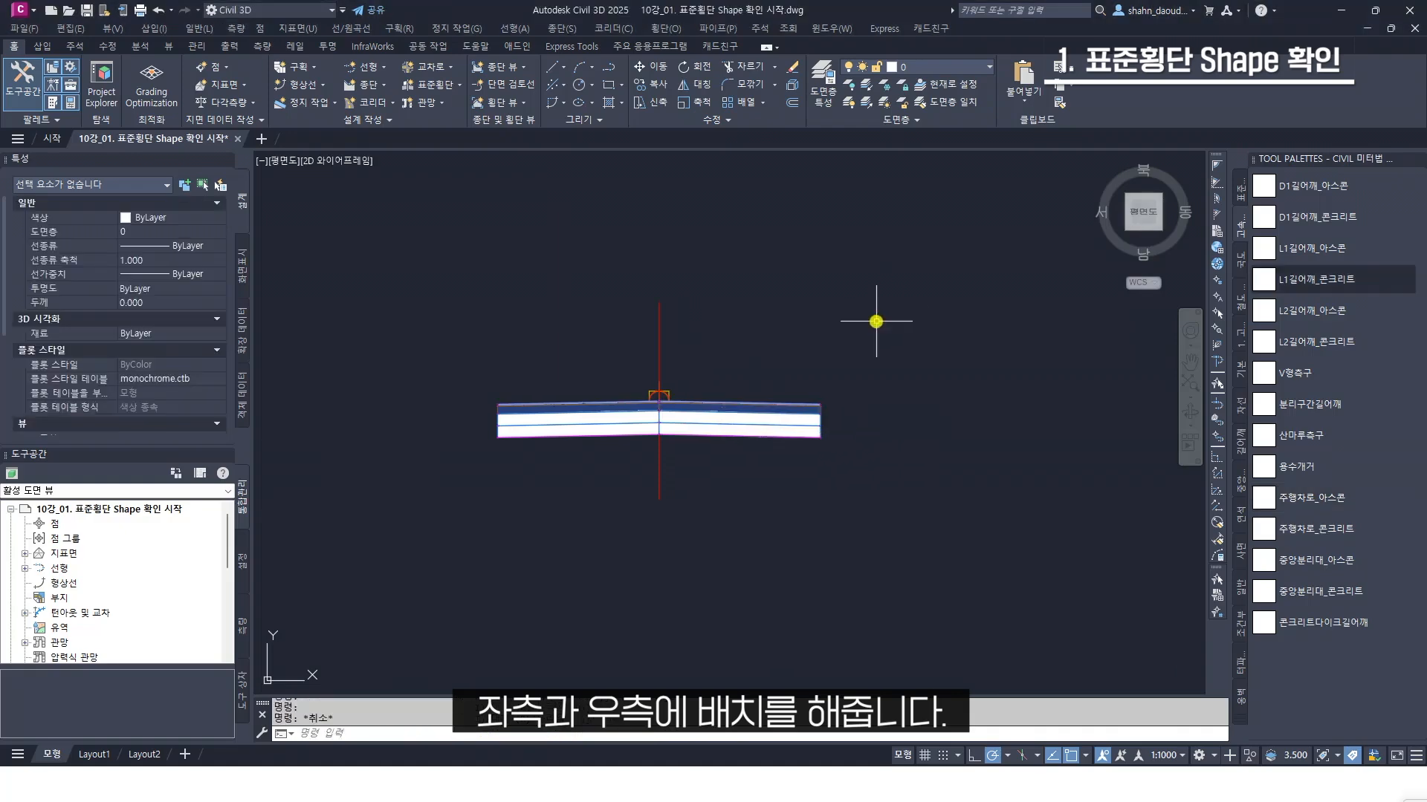
# Open the subassembly properties of the right-hand 주행차로_아스콘 lane and expand its shape codes
pyautogui.moveTo(857, 322); pyautogui.dragTo(879, 308, button='middle')
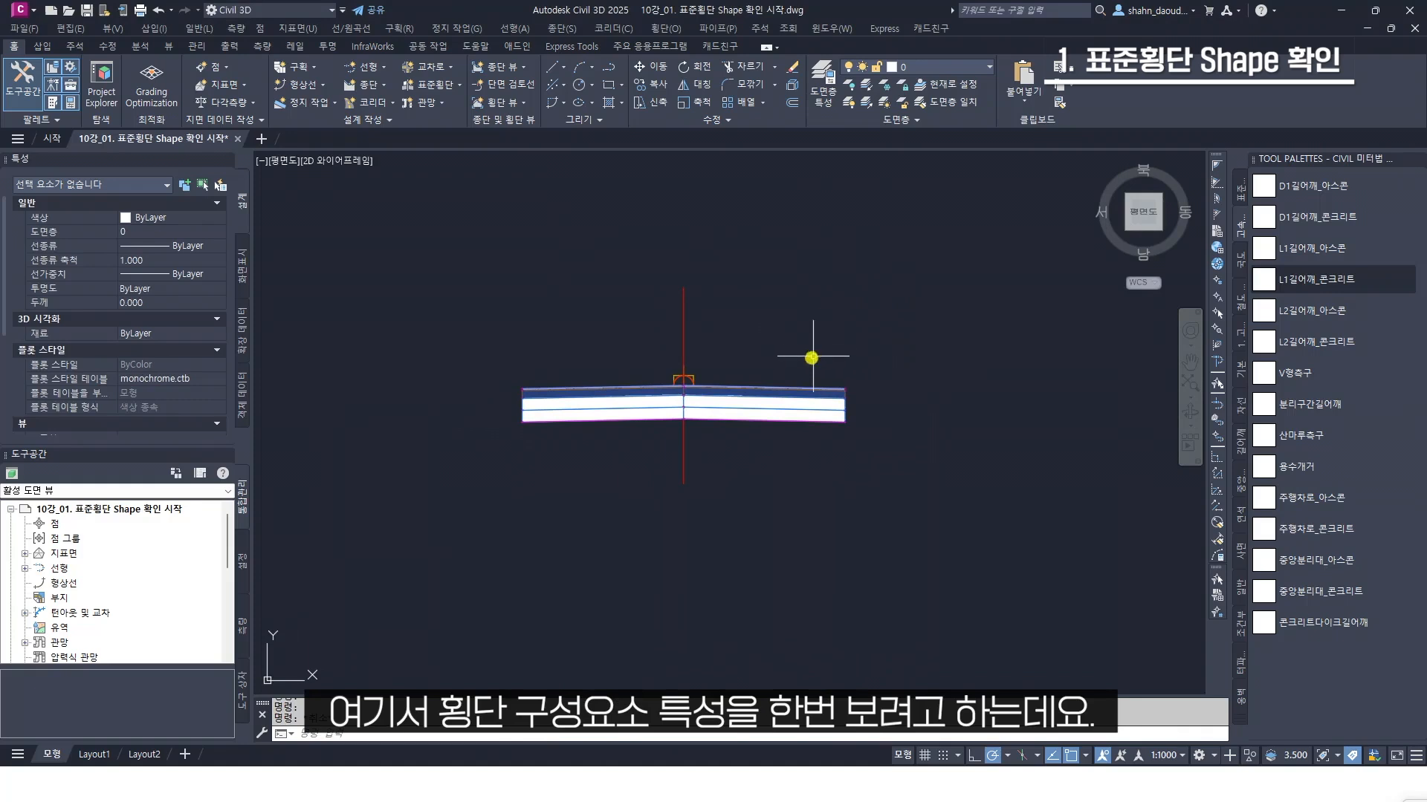
pyautogui.click(787, 389)
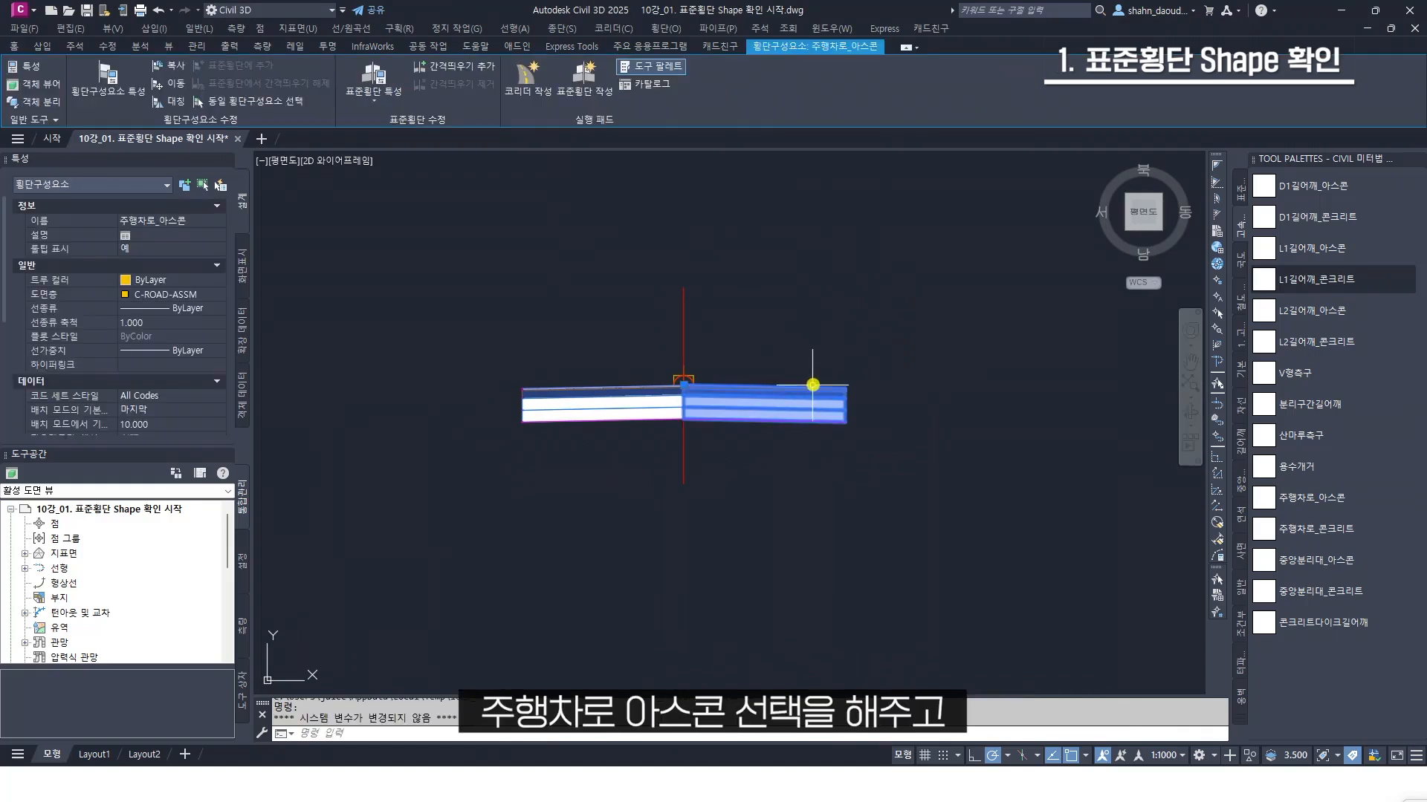
pyautogui.click(132, 99)
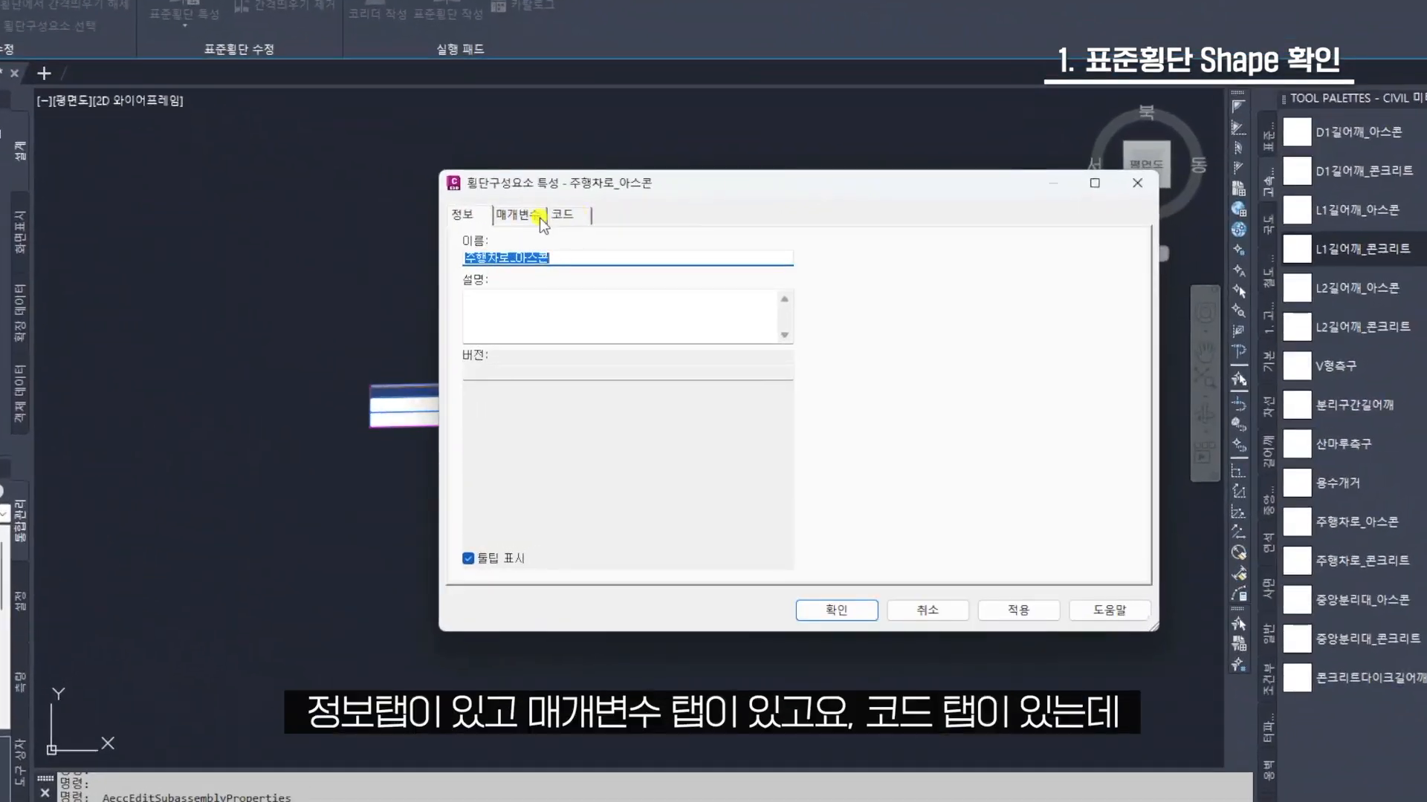
pyautogui.click(754, 239)
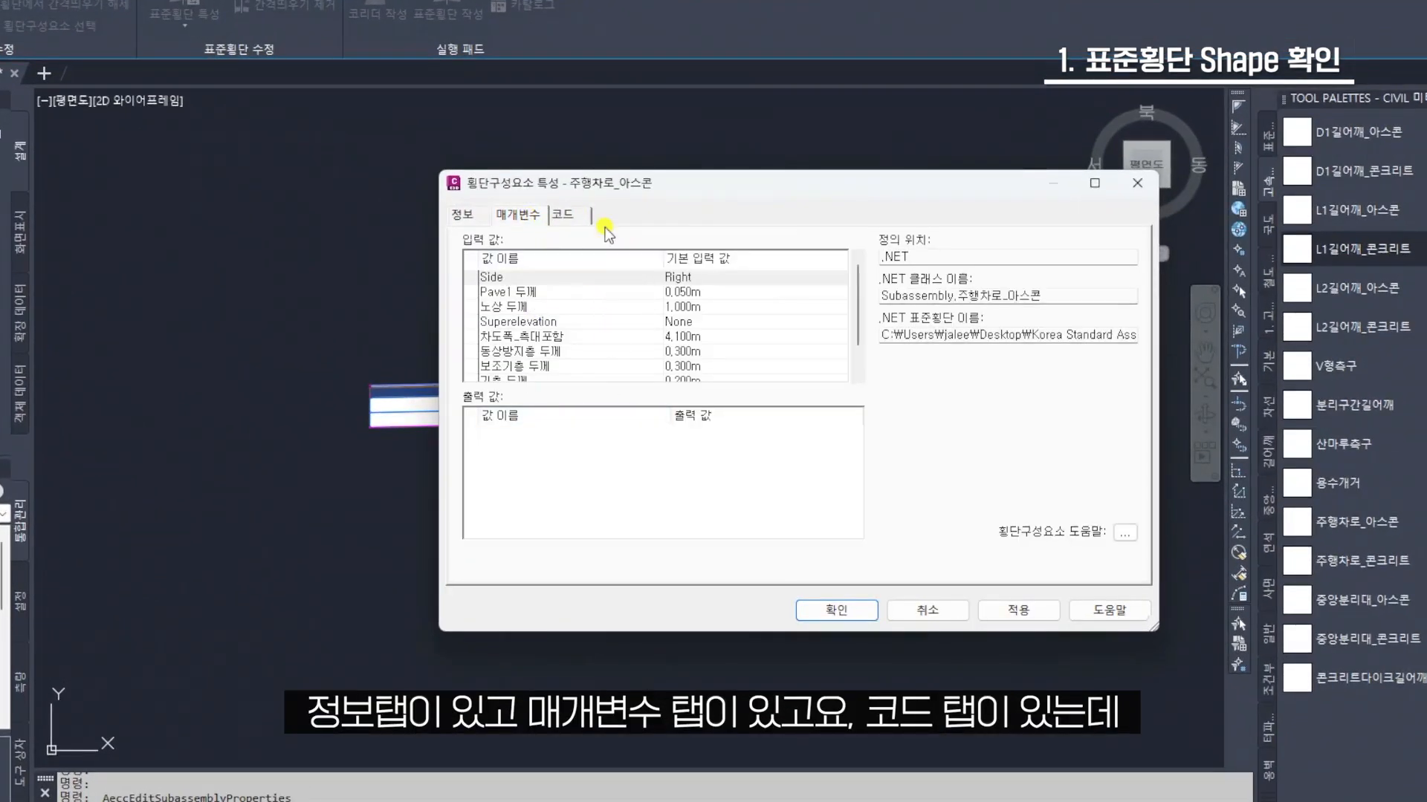
pyautogui.click(571, 215)
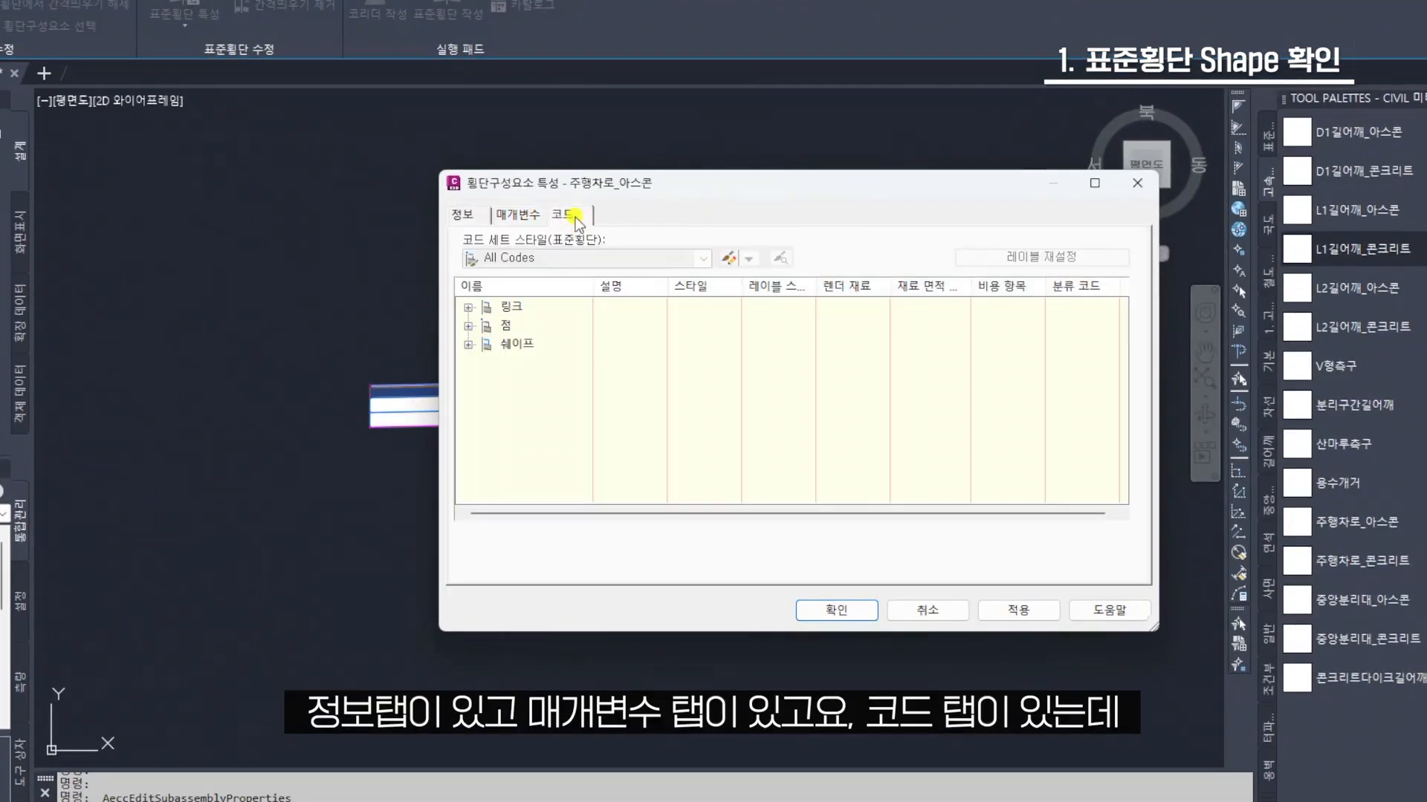
pyautogui.click(469, 346)
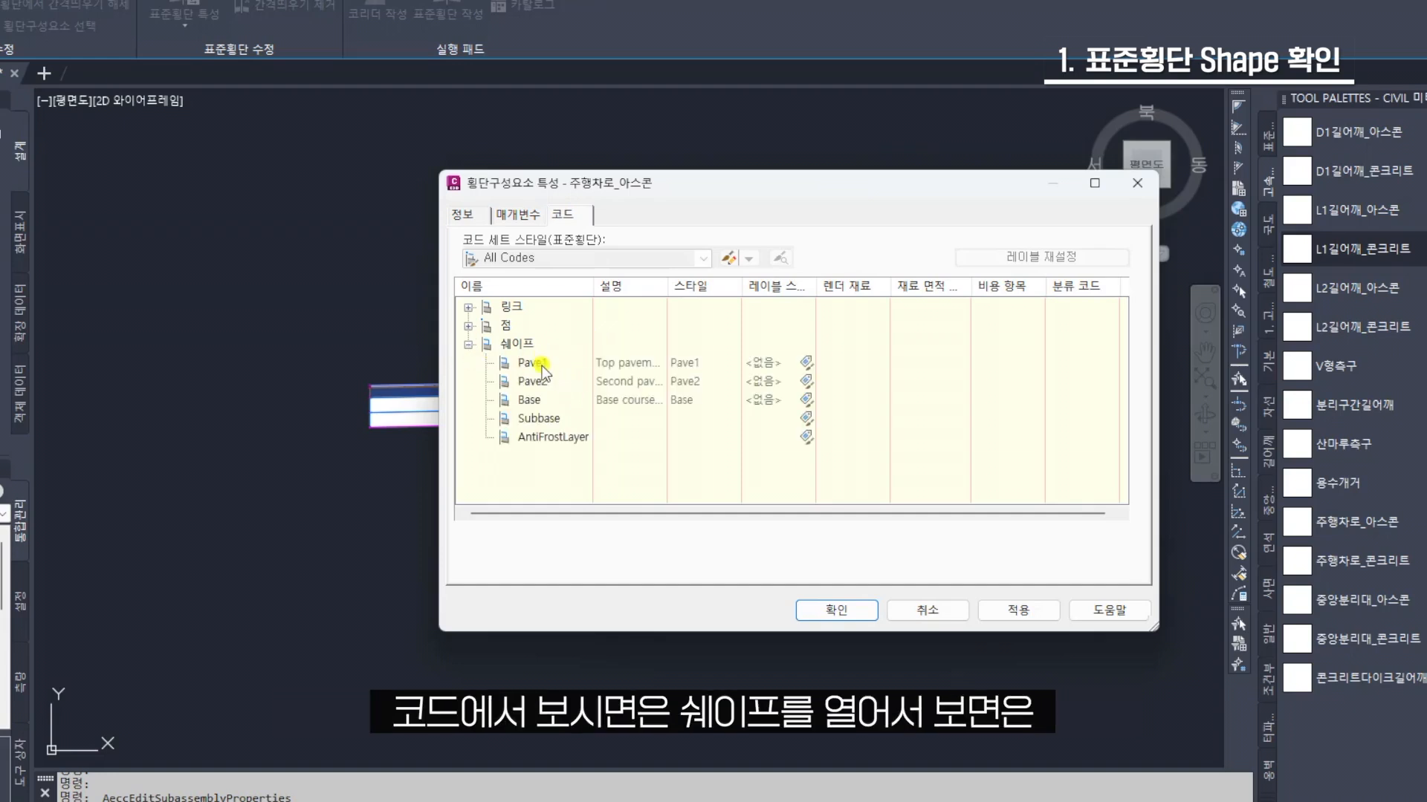
# Go through the shape codes Pave1, Pave2, Base, Subbase and AntiFrostLayer, closing the properties without changing anything
pyautogui.click(541, 366)
pyautogui.click(546, 382)
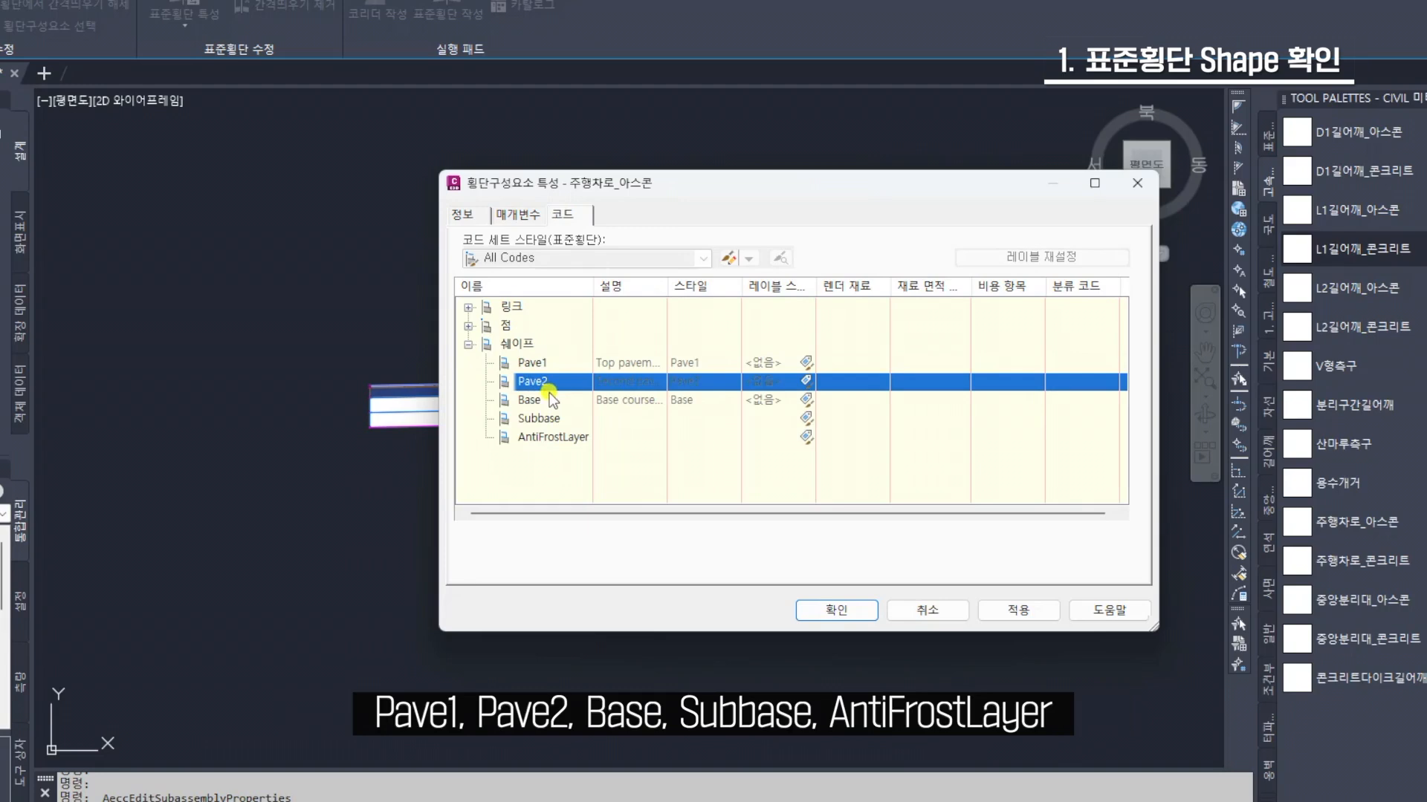
pyautogui.click(548, 399)
pyautogui.click(560, 420)
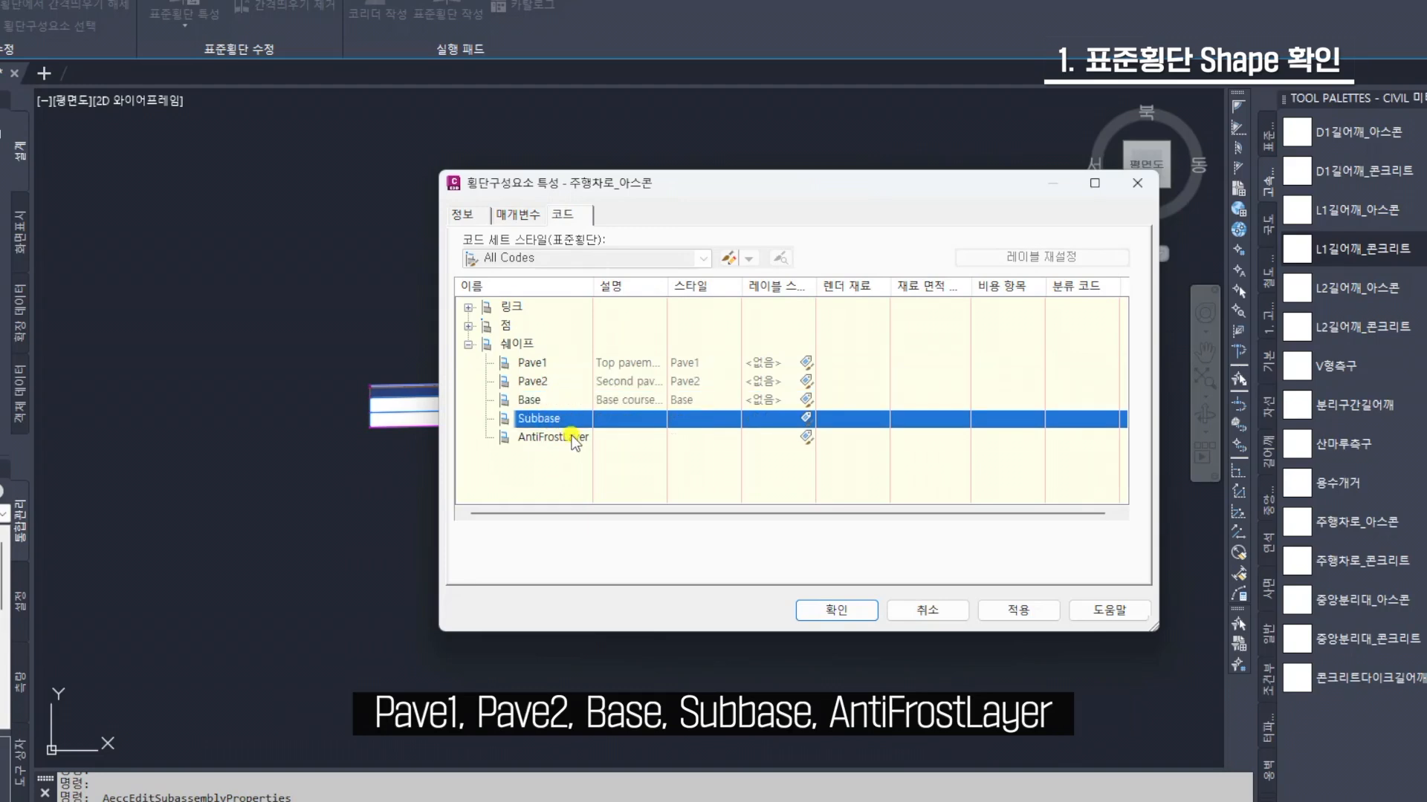
pyautogui.click(573, 437)
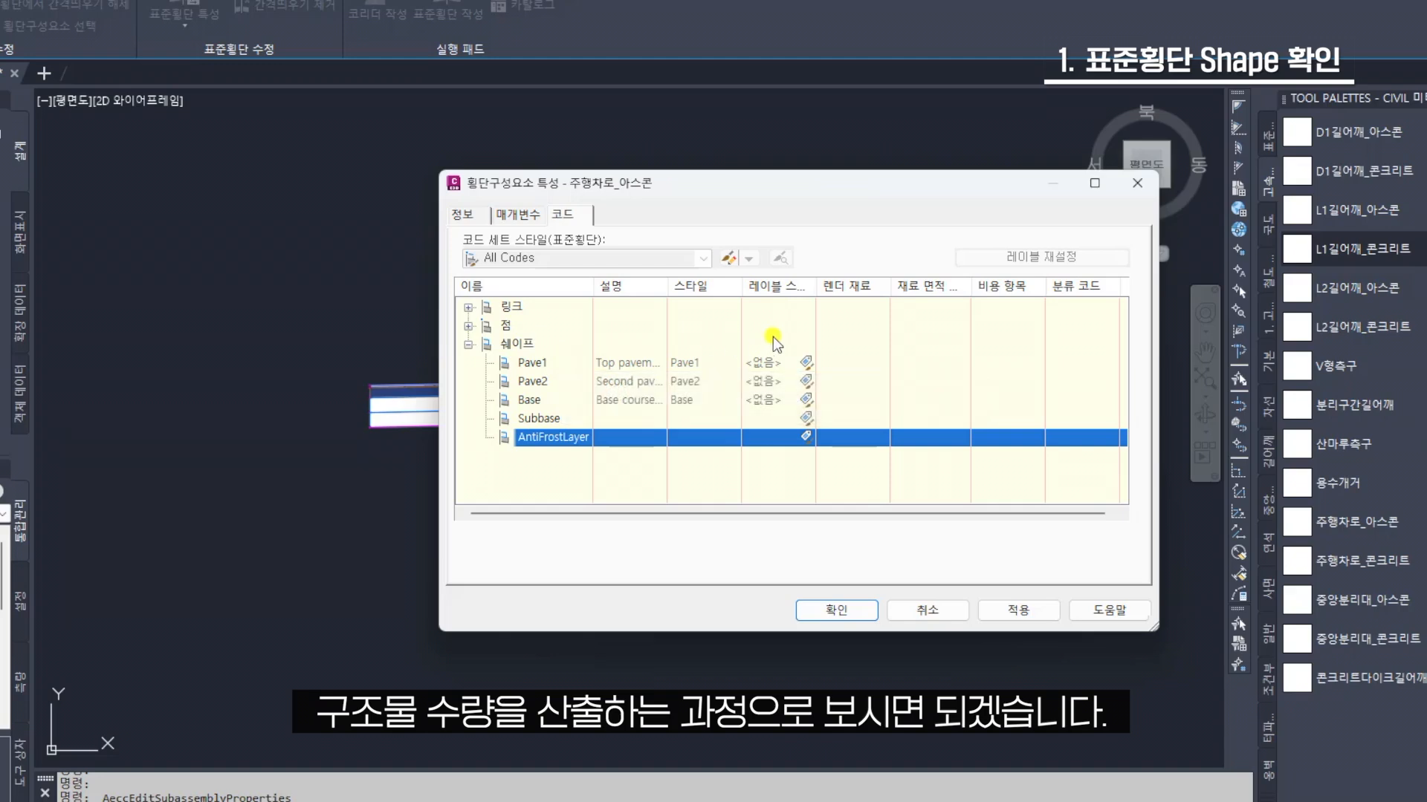
pyautogui.click(1130, 191)
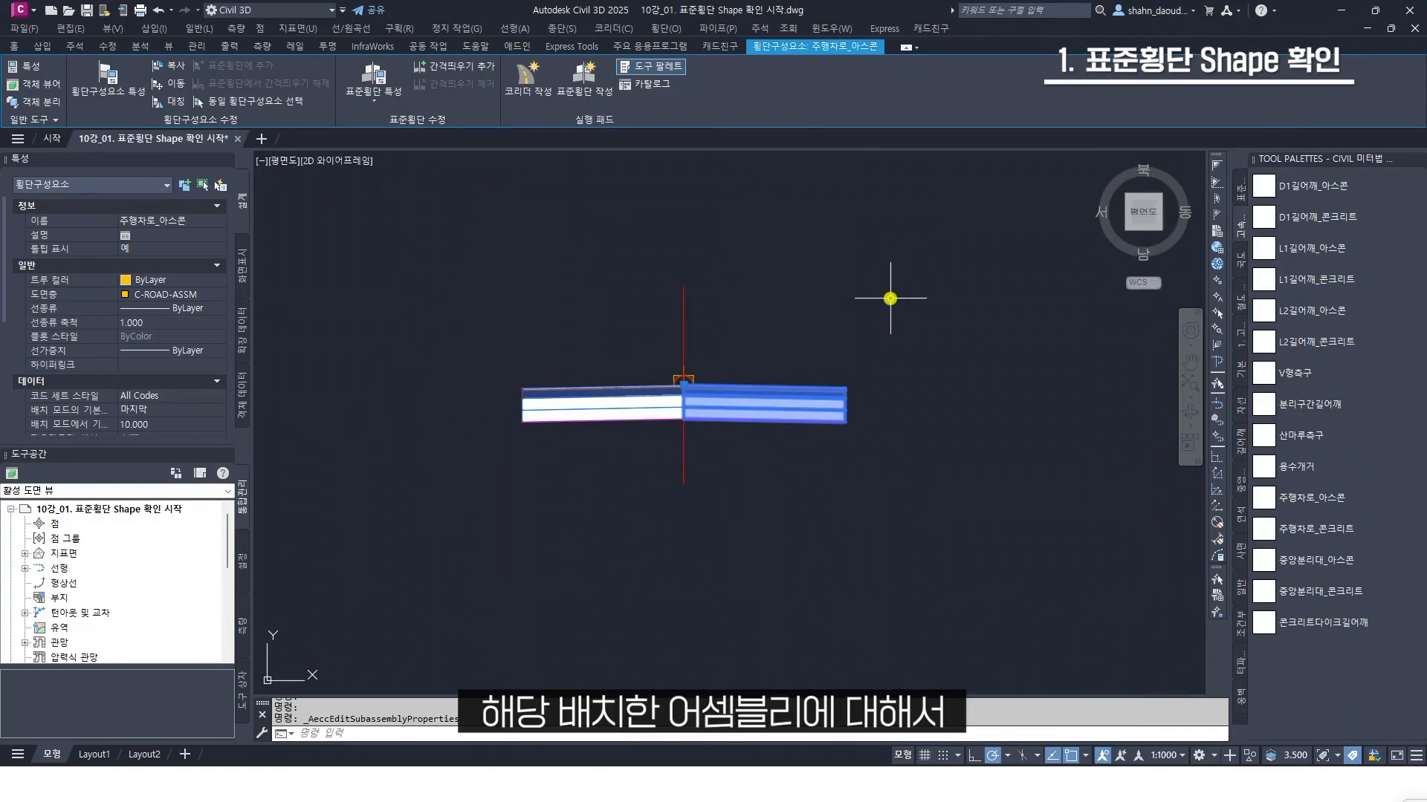
pyautogui.press('Escape')
# Set the Pave1 thickness (Pave1 두께) of the right-hand asphalt lane to 0.15 m
pyautogui.scroll(2, 832, 337)
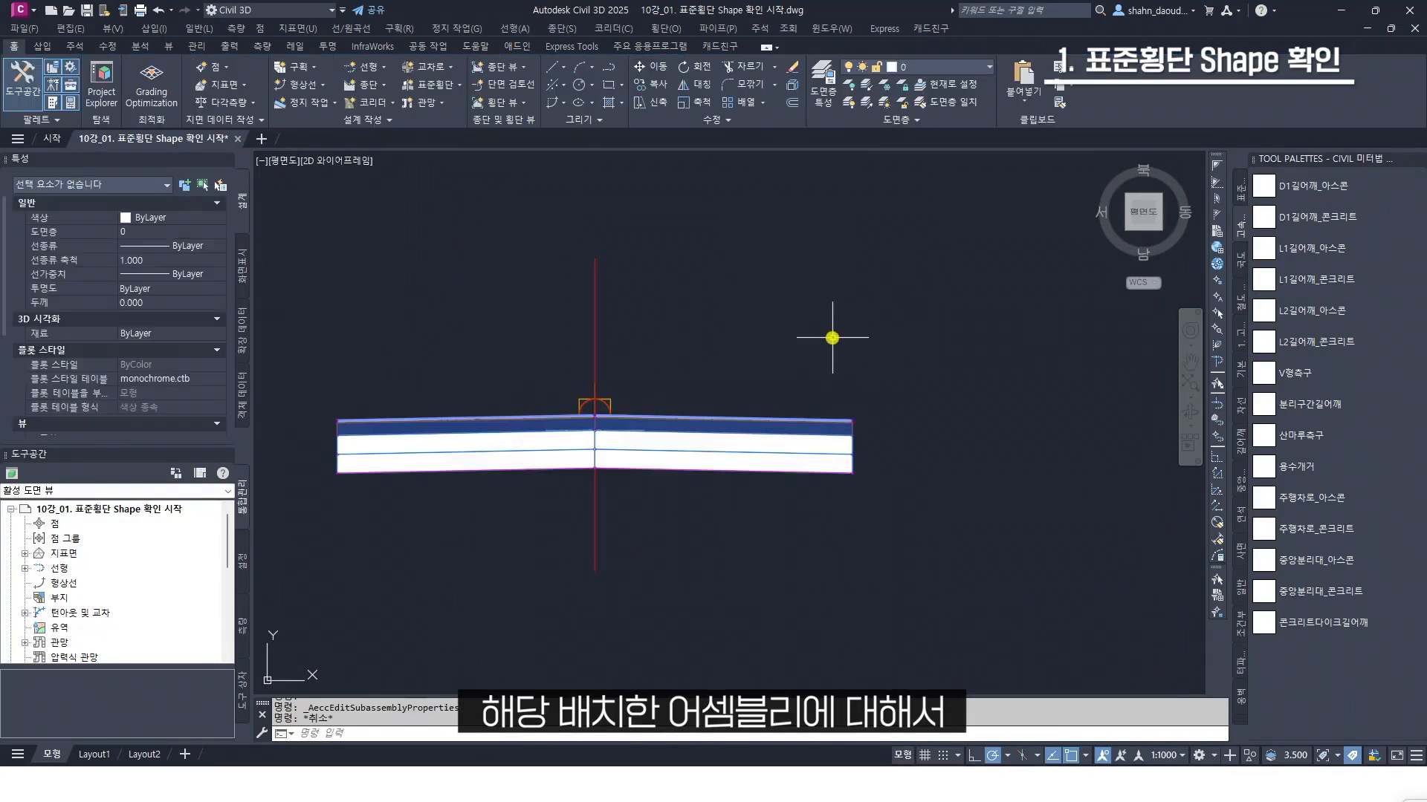
pyautogui.moveTo(824, 329); pyautogui.dragTo(904, 330, button='middle')
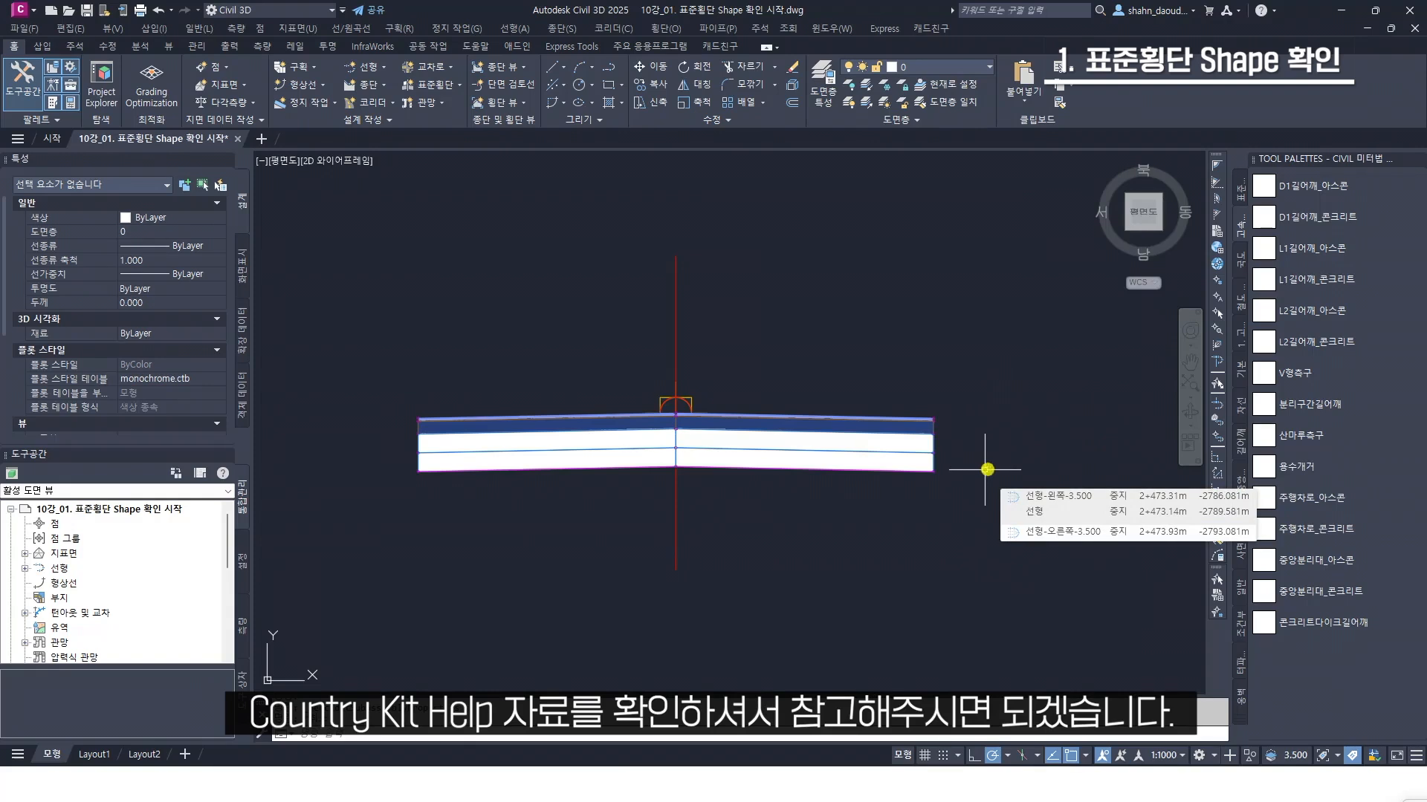
pyautogui.press('Escape')
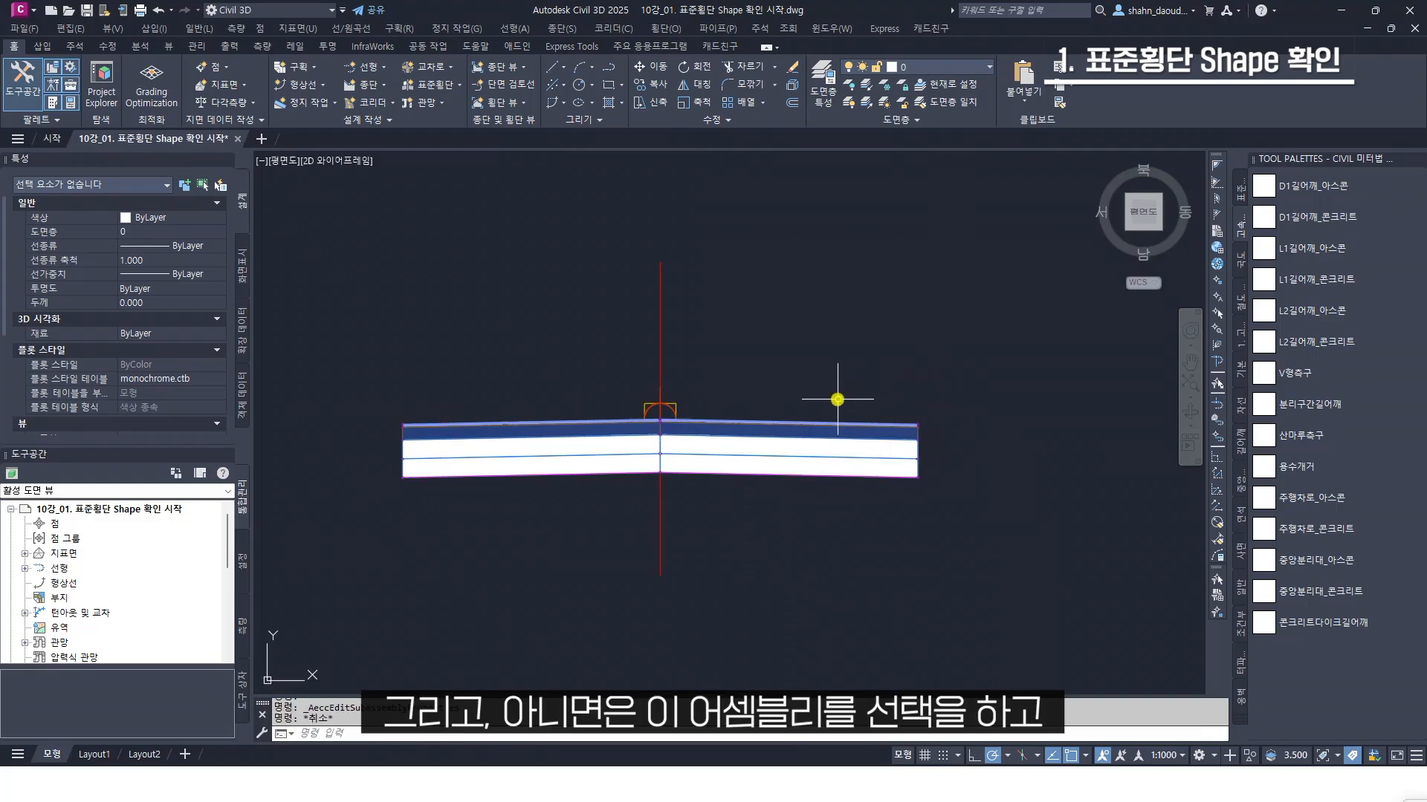
pyautogui.click(813, 420)
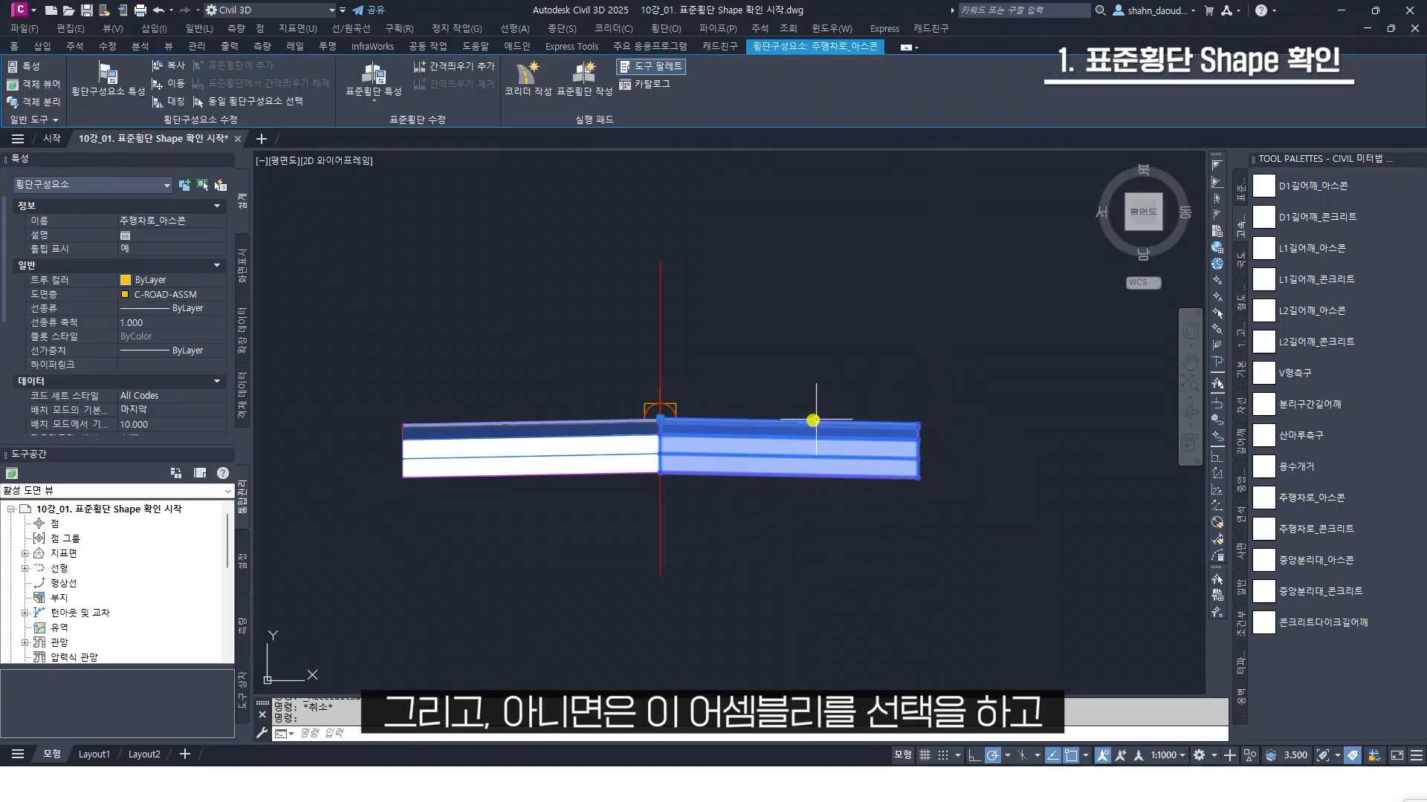
pyautogui.scroll(-5, 160, 334)
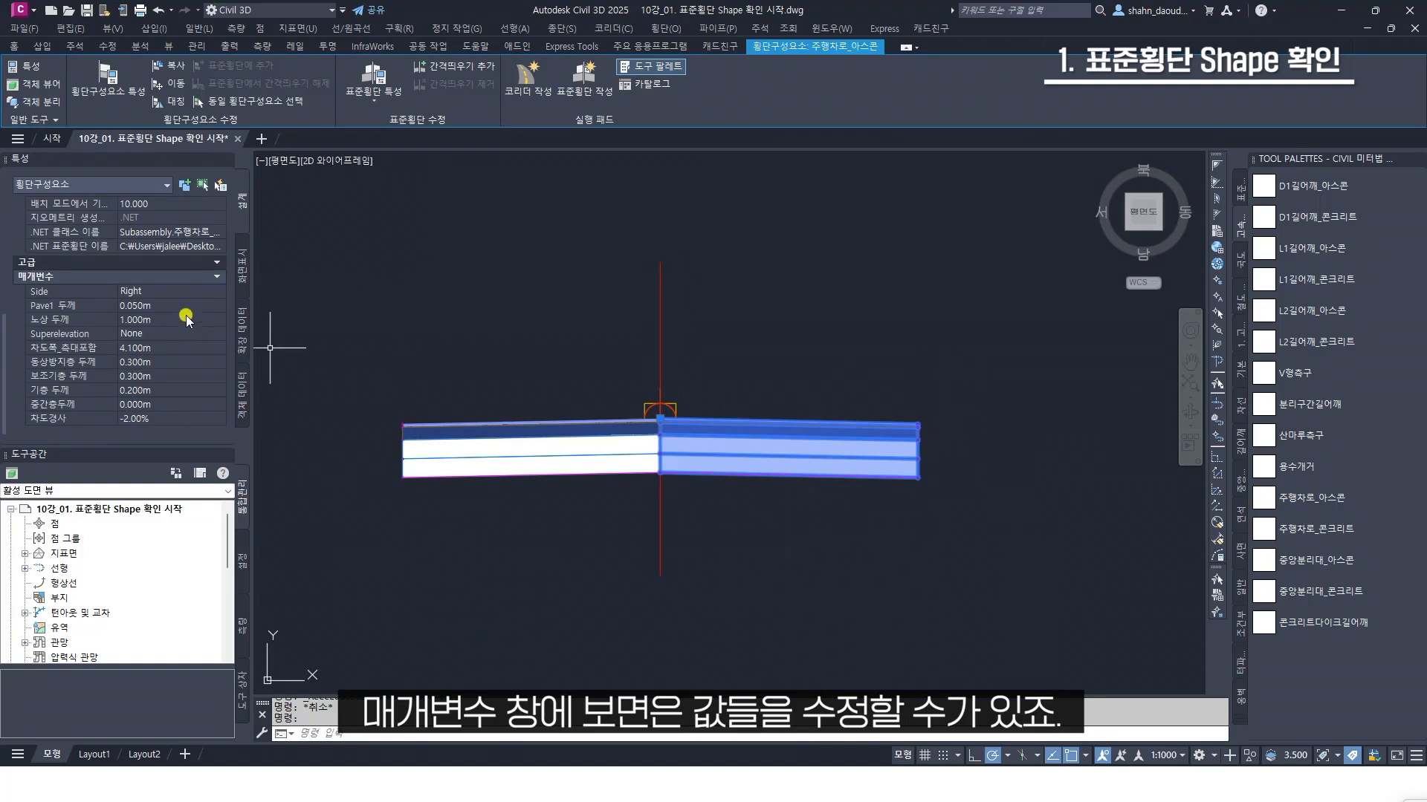
pyautogui.click(174, 306)
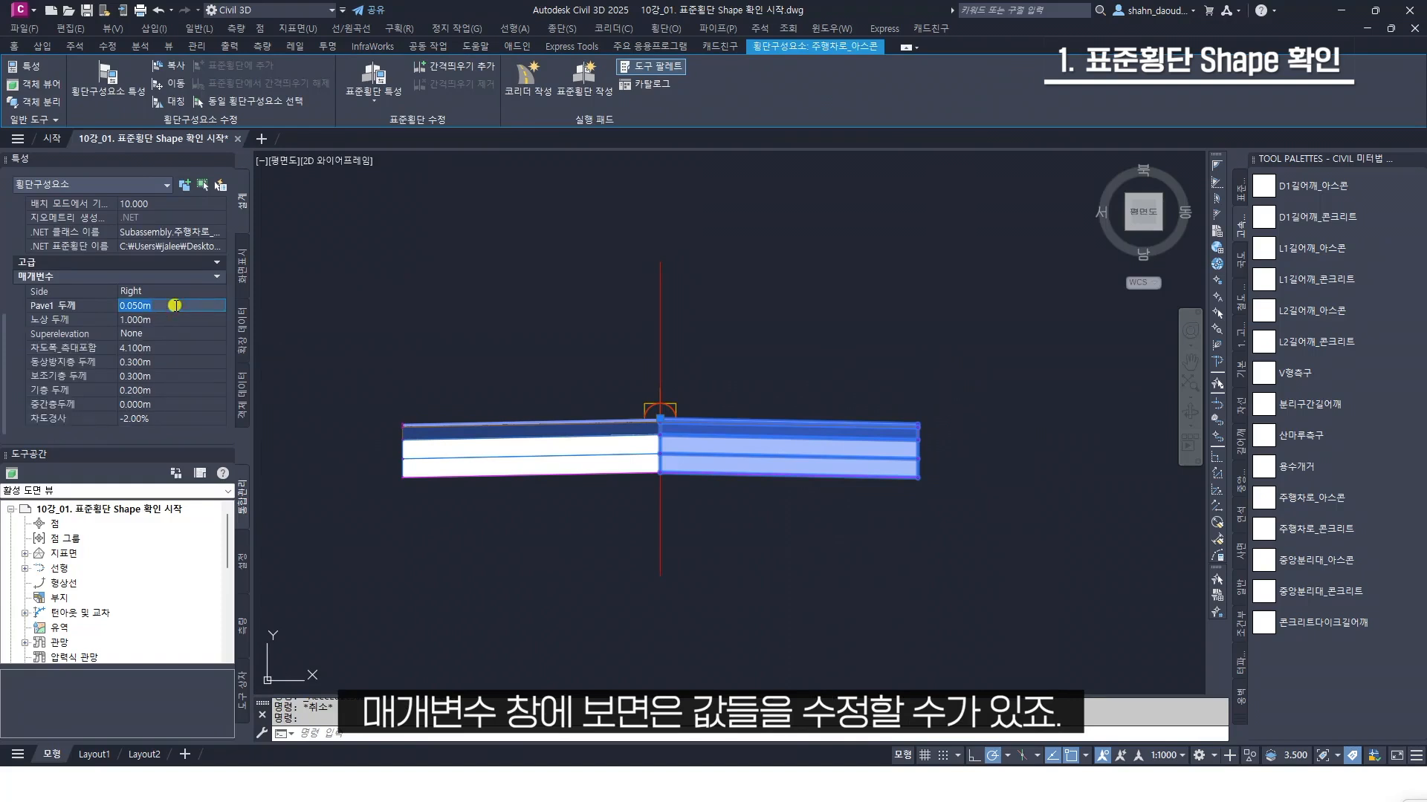
pyautogui.write('0')
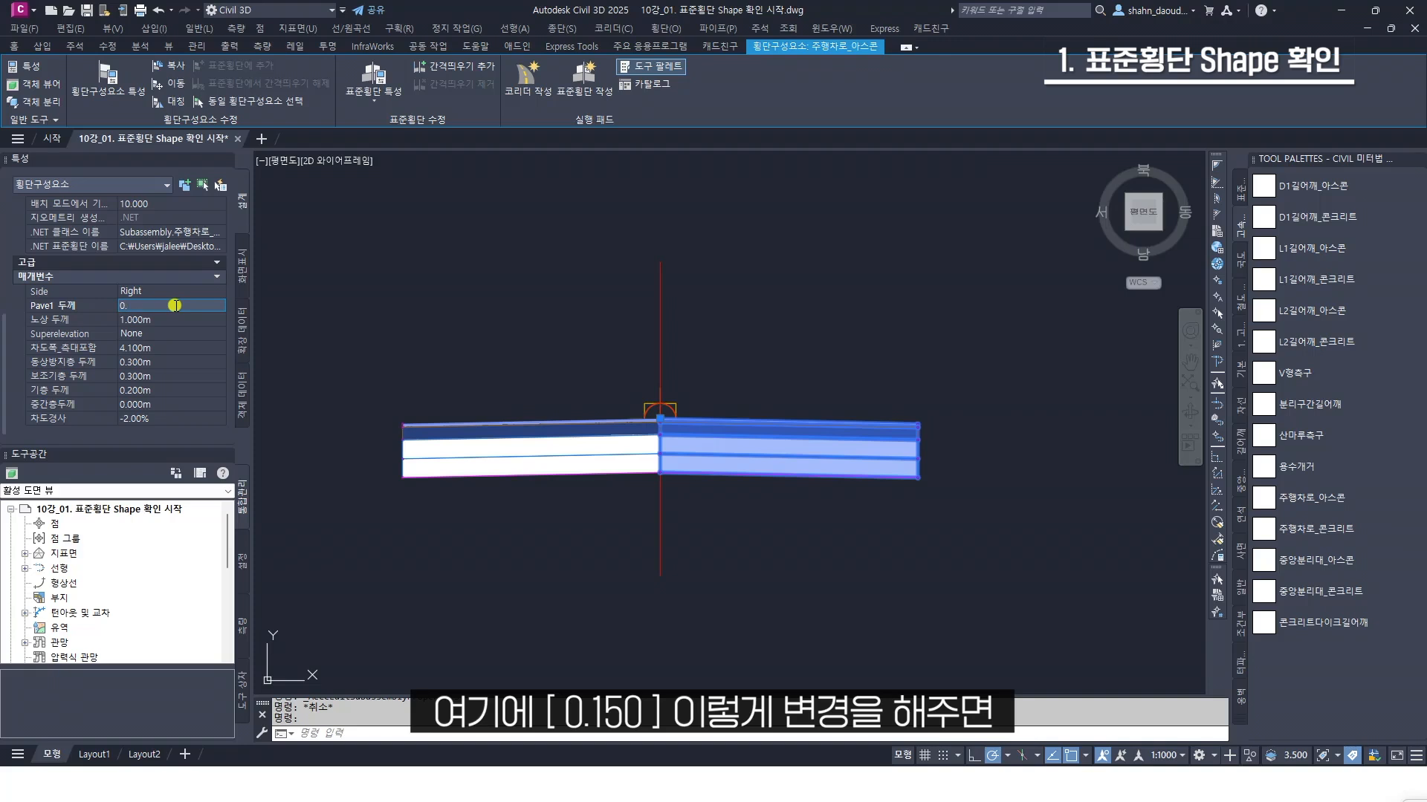
pyautogui.write('.15')
pyautogui.press('Tab')
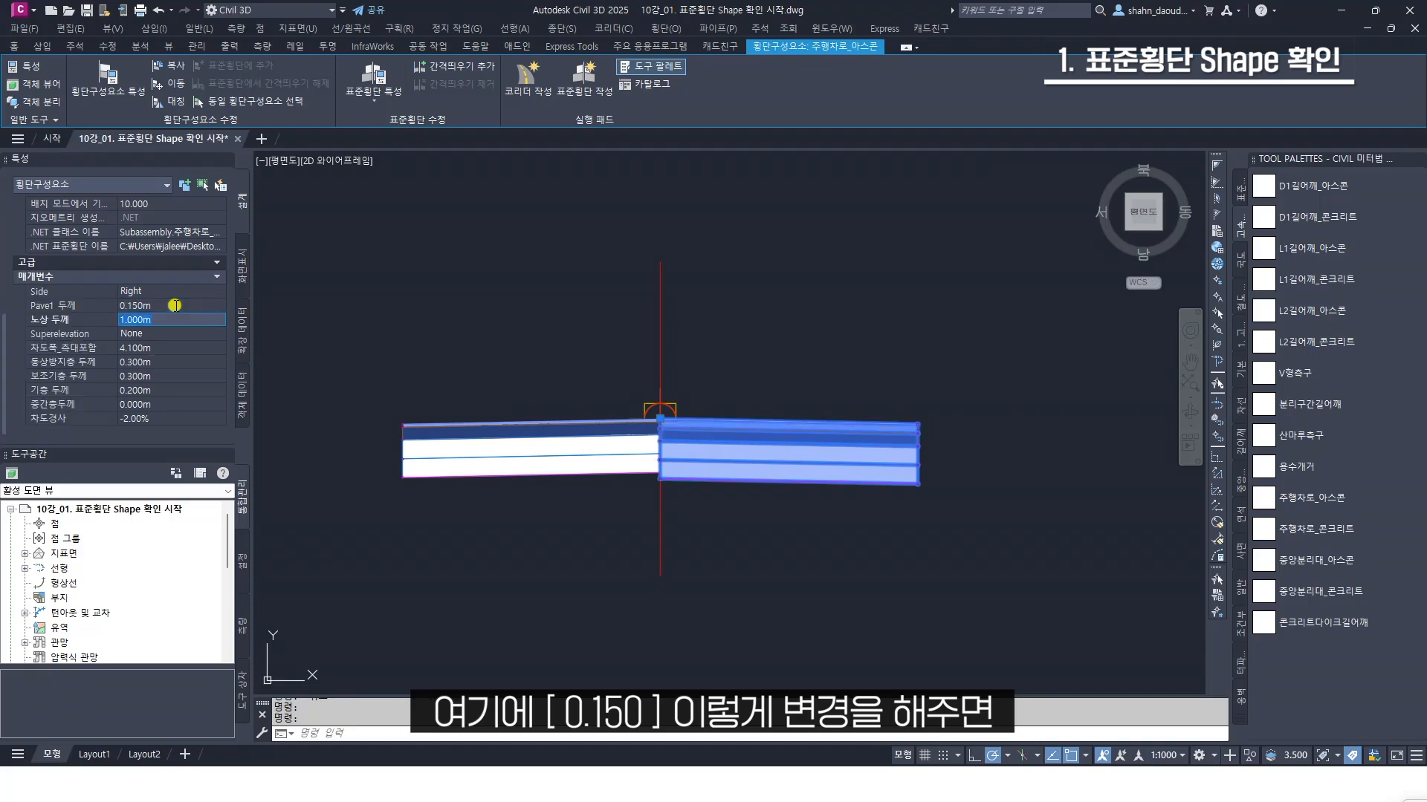
# Check which shape code the top layer of the right-hand lane carries
pyautogui.scroll(2, 747, 425)
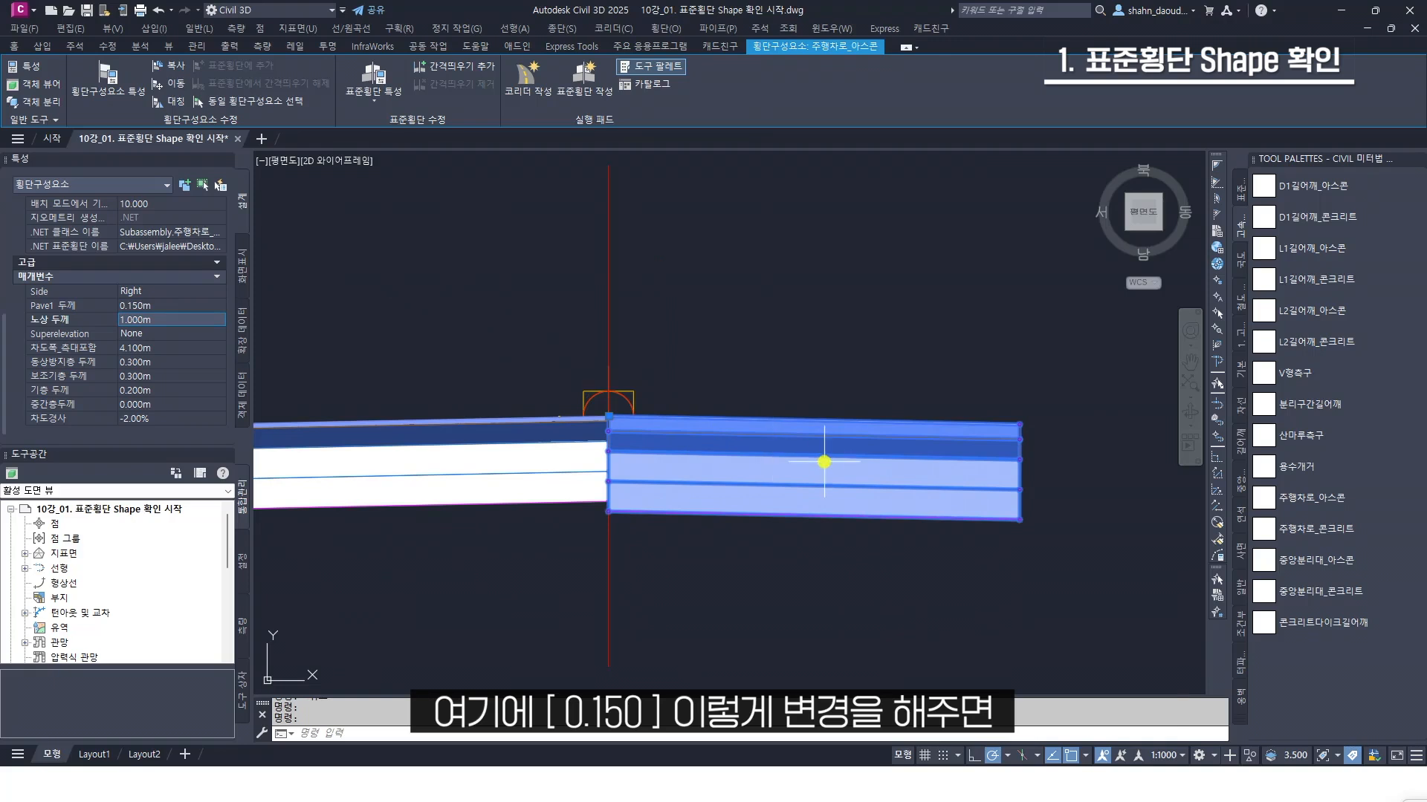
pyautogui.scroll(2, 803, 436)
pyautogui.moveTo(811, 424)
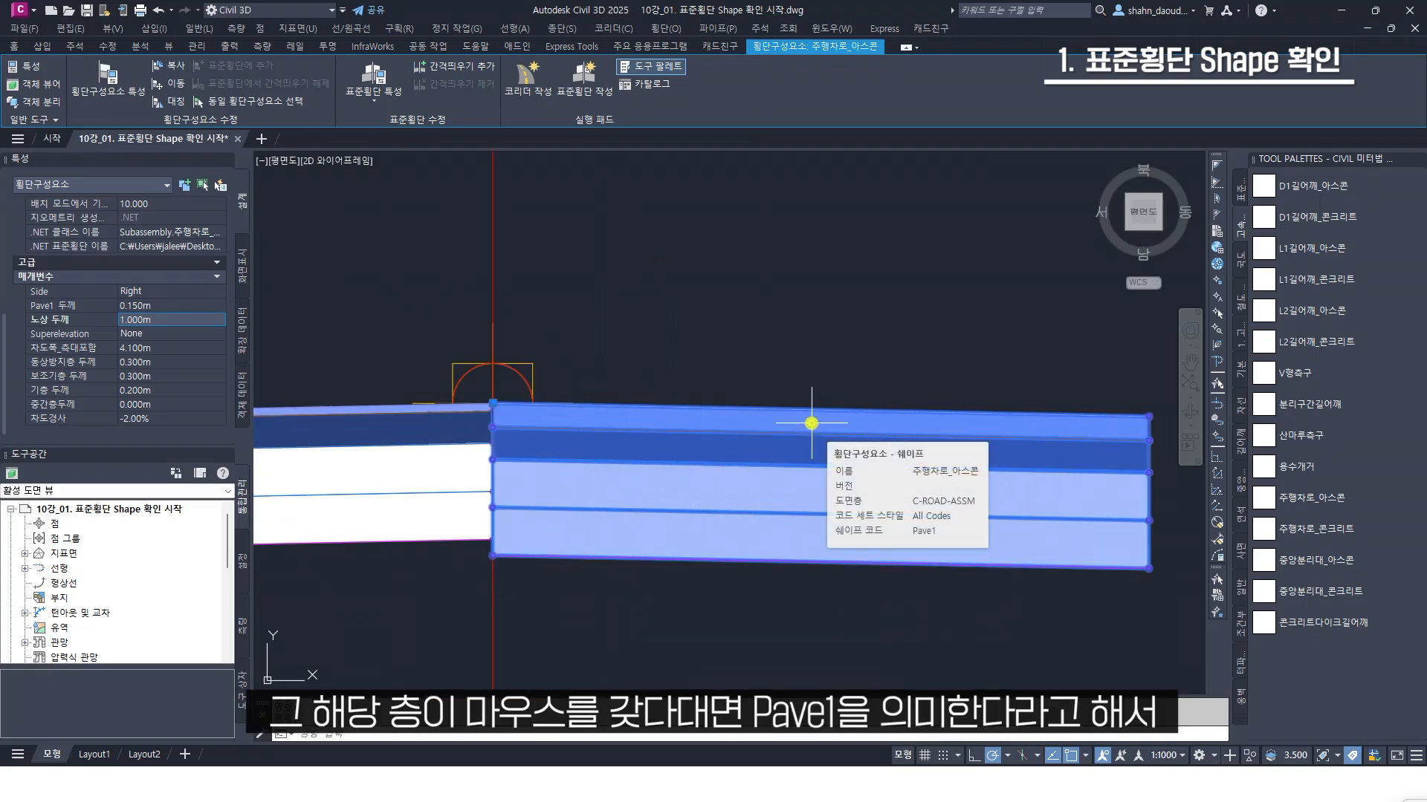
# Restore the right-hand lane's Pave1 thickness to its original 0.050 m and deselect the lane
pyautogui.click(173, 308)
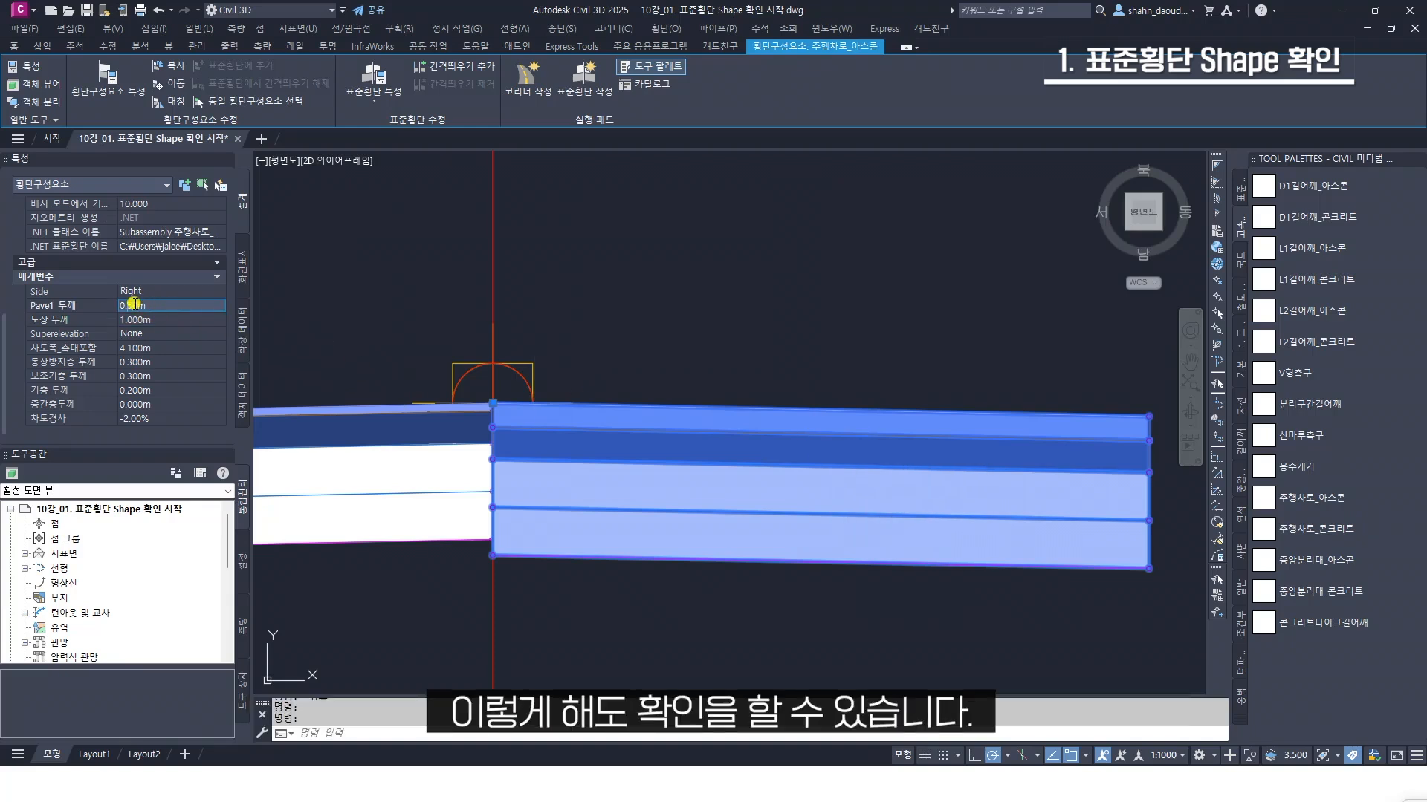
pyautogui.press('Down')
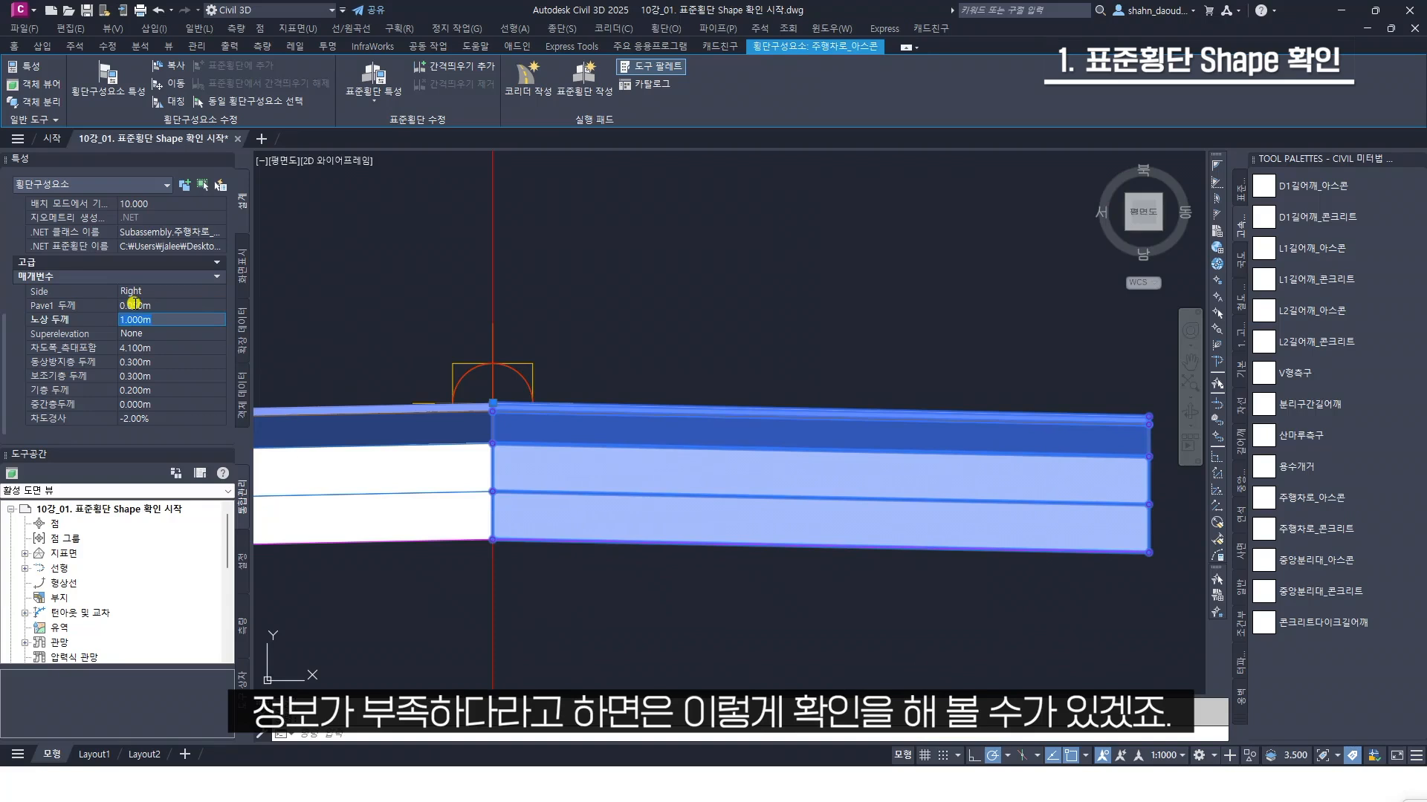
pyautogui.press('Escape')
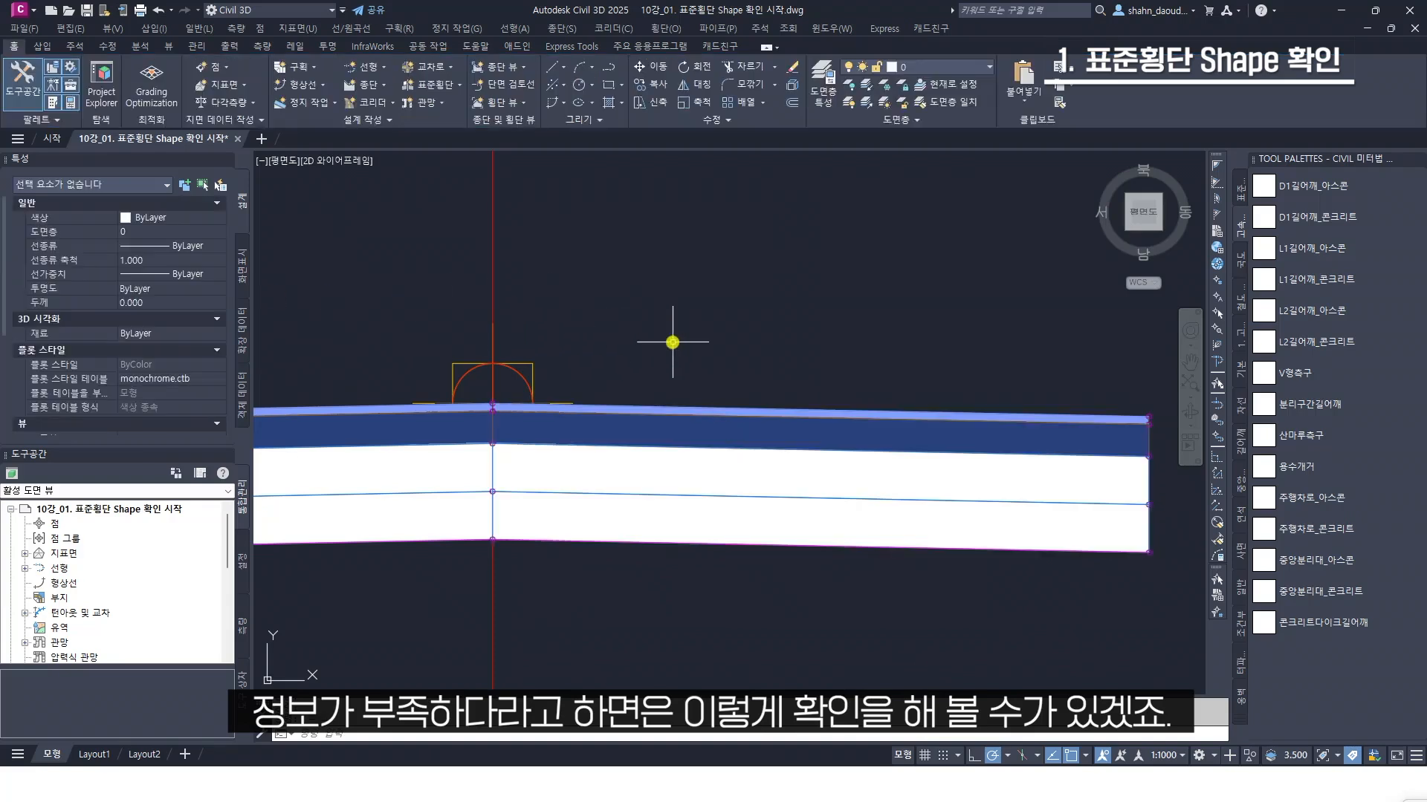
# Start creating a corridor named 코리더 and set its baseline alignment to 선형
pyautogui.scroll(-4, 726, 334)
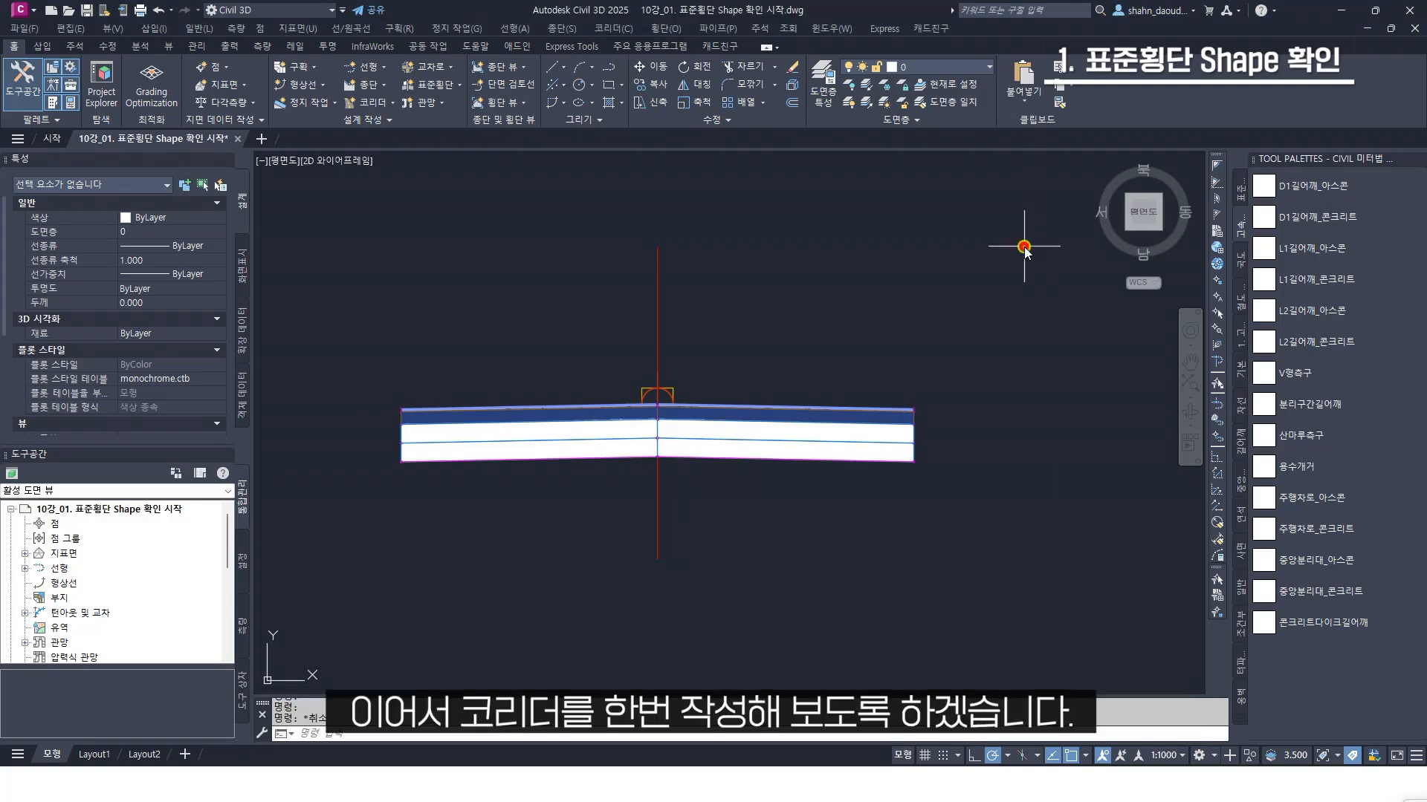
pyautogui.scroll(-5, 999, 261)
pyautogui.scroll(-8, 996, 263)
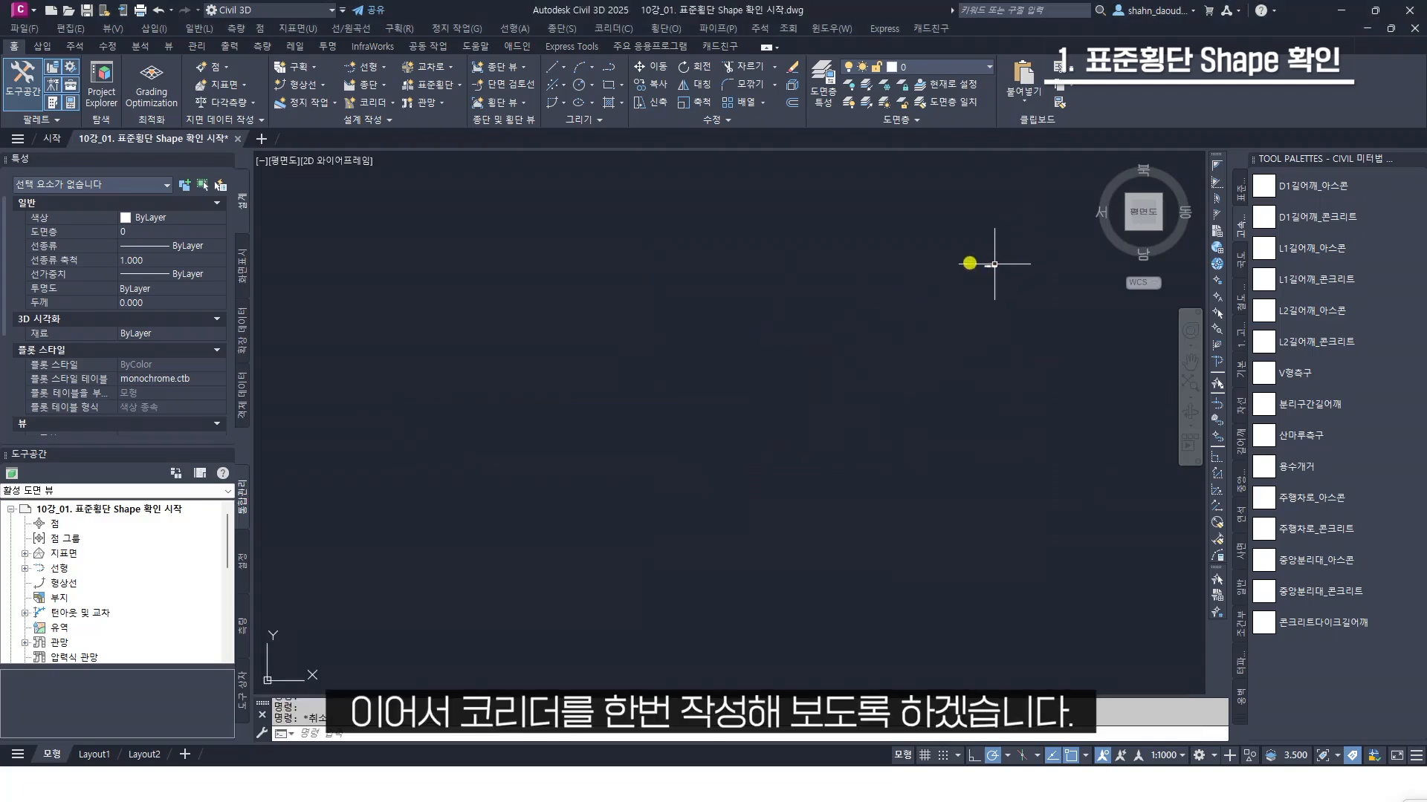
pyautogui.moveTo(823, 261)
pyautogui.mouseDown(button='middle')
pyautogui.moveTo(901, 350)
pyautogui.moveTo(951, 338)
pyautogui.moveTo(854, 382)
pyautogui.mouseUp(button='middle')
pyautogui.scroll(-2, 950, 340)
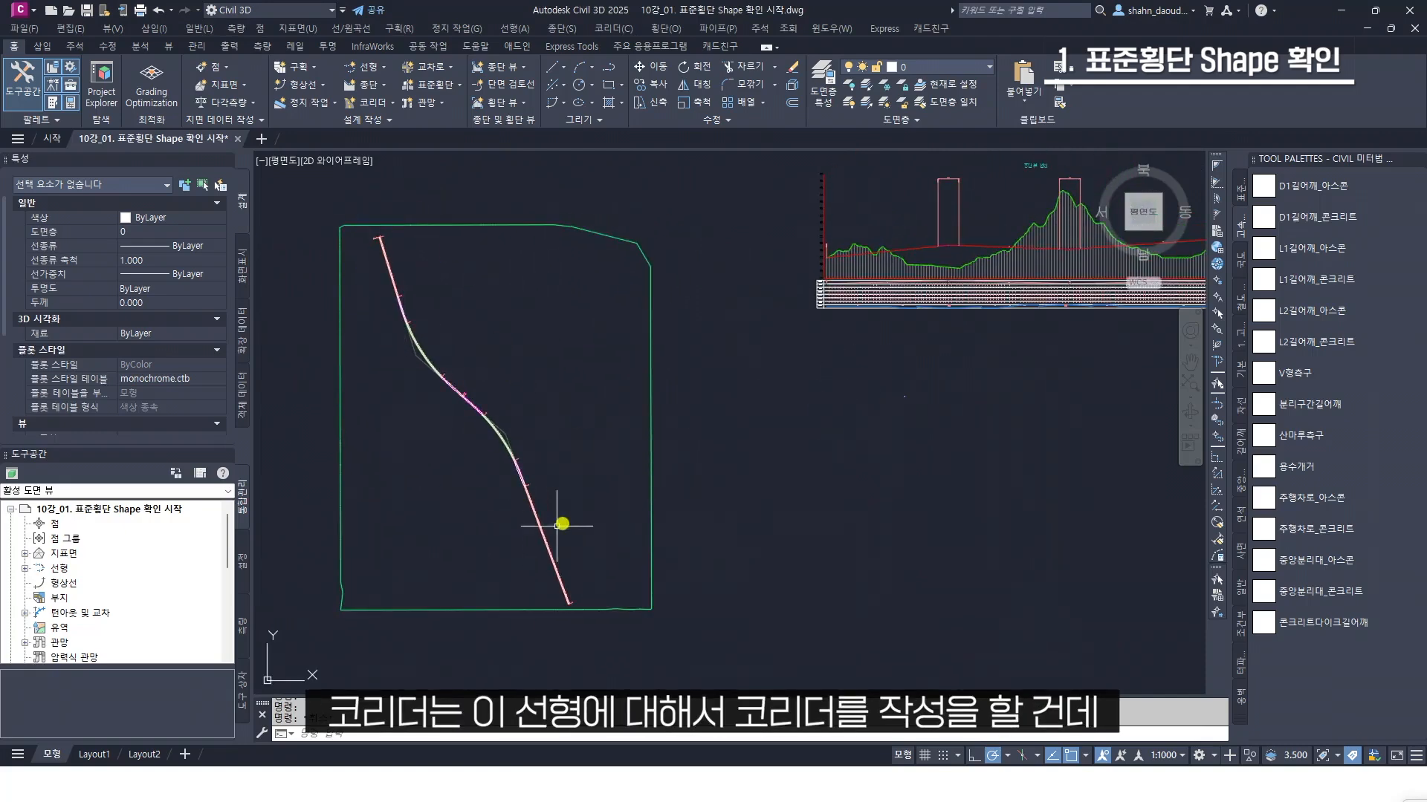
pyautogui.click(617, 30)
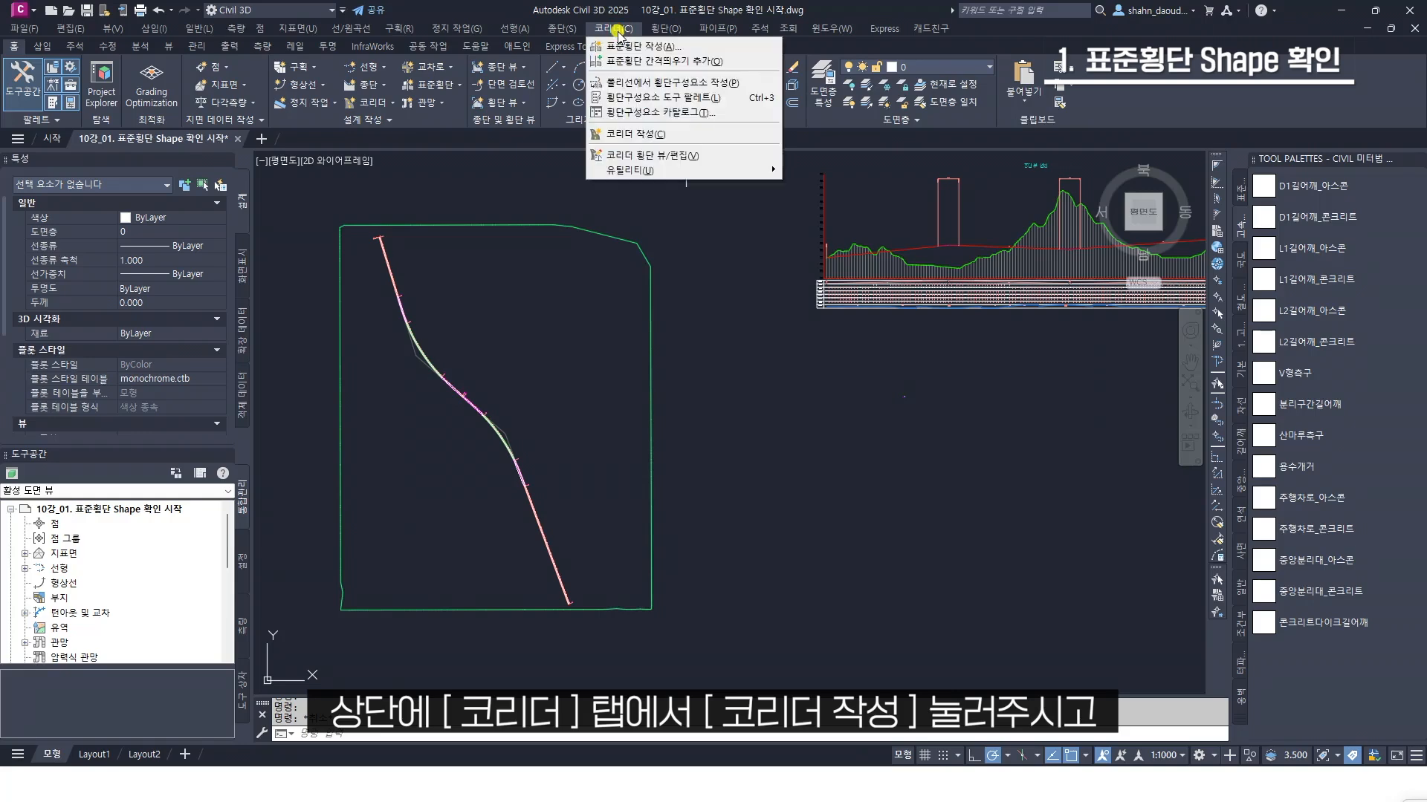
pyautogui.click(643, 135)
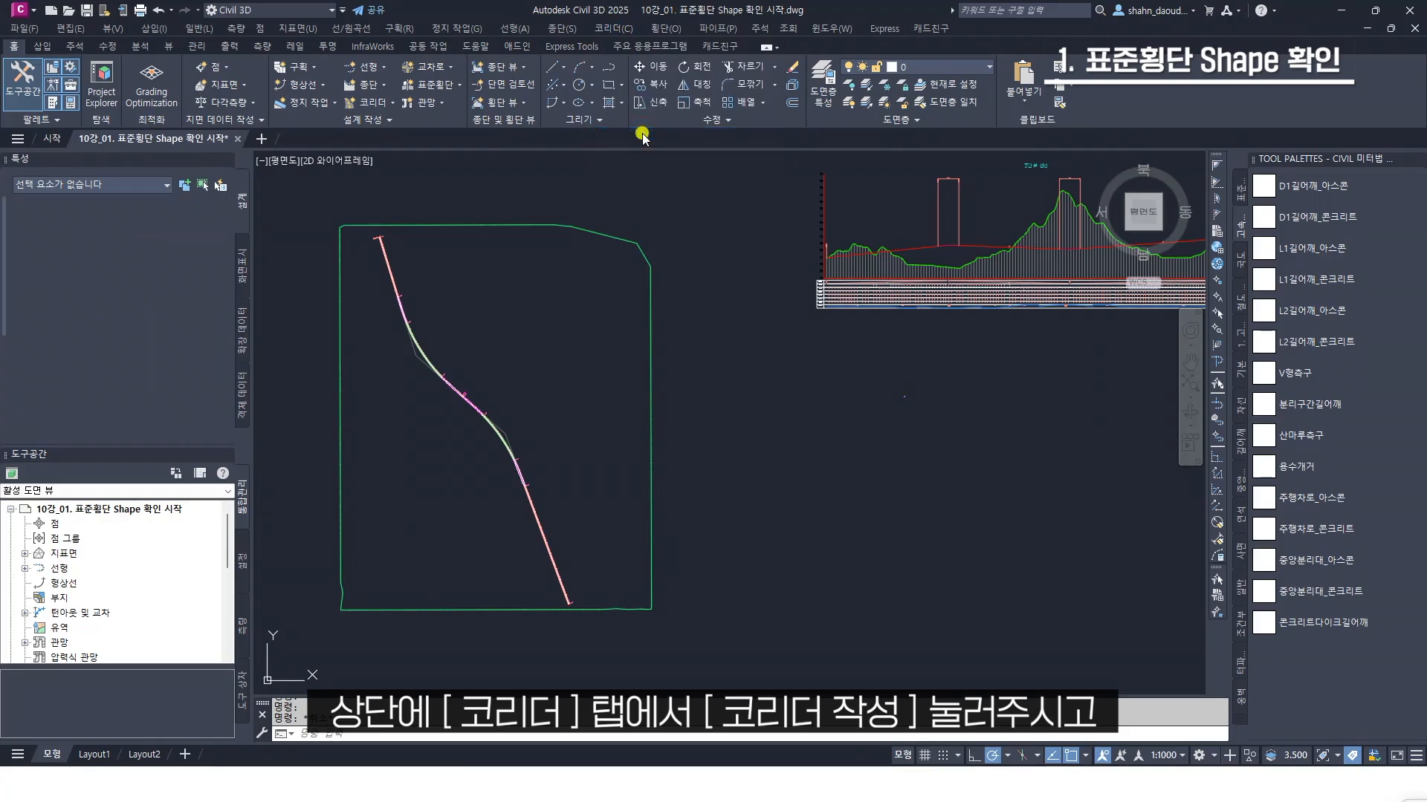
pyautogui.moveTo(876, 210); pyautogui.dragTo(715, 226)
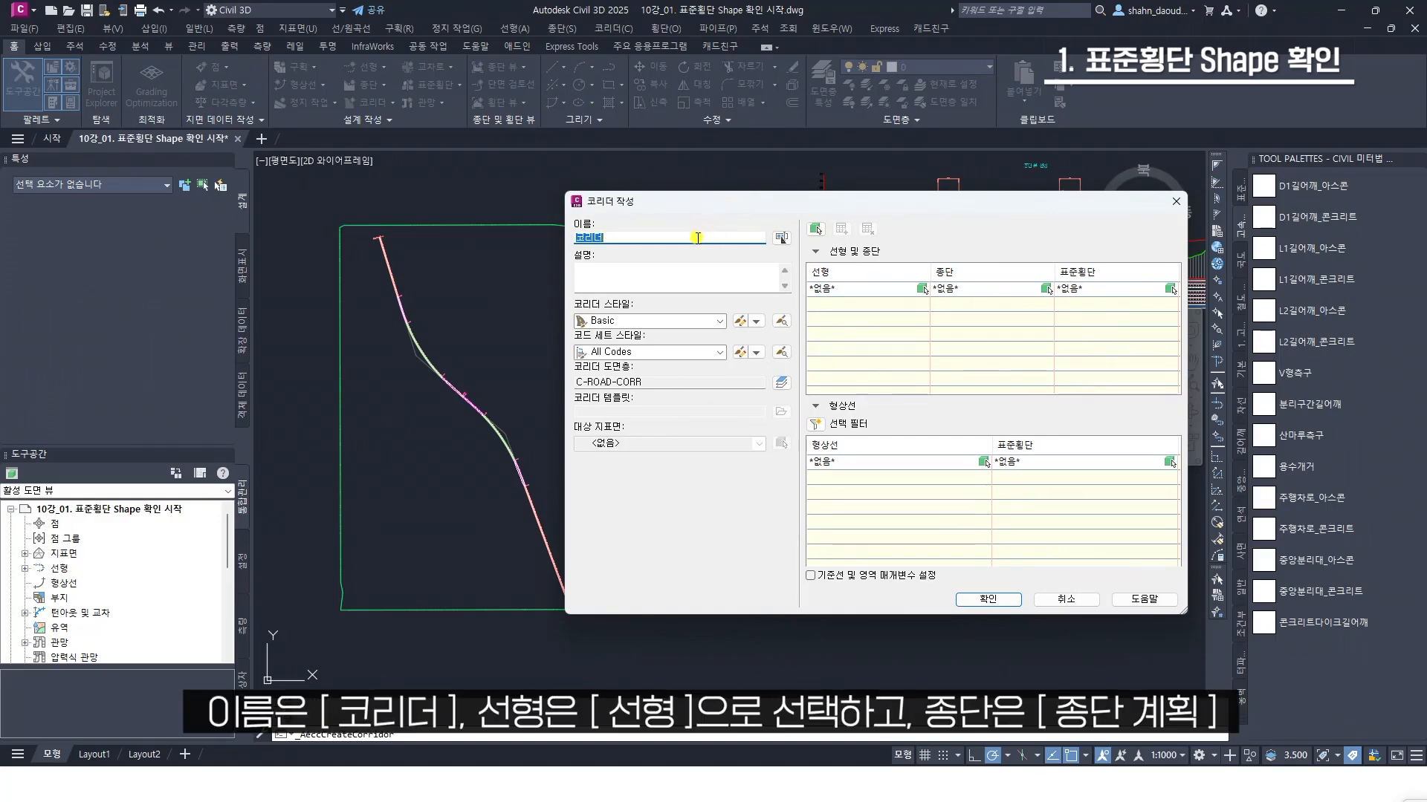
pyautogui.click(862, 289)
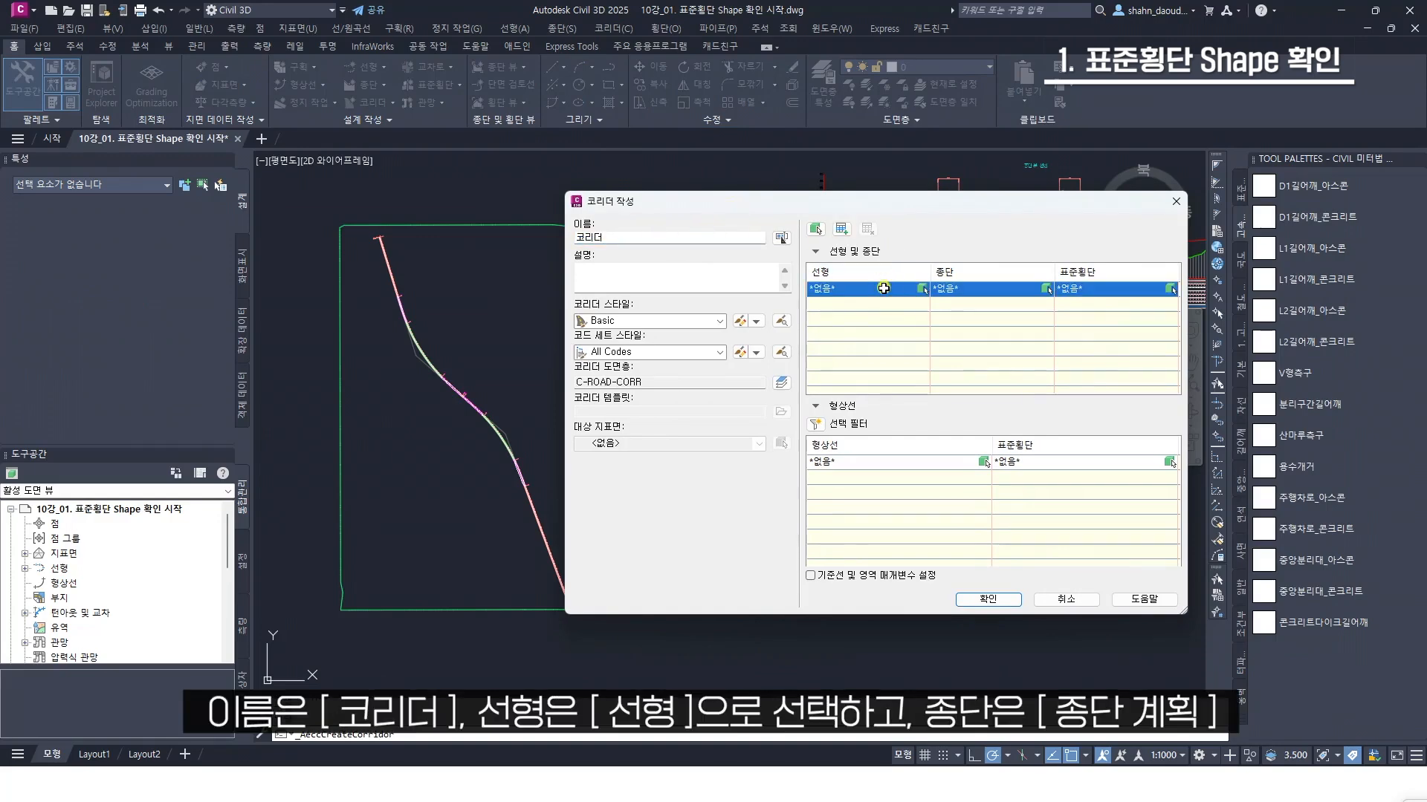
pyautogui.click(865, 289)
pyautogui.click(886, 316)
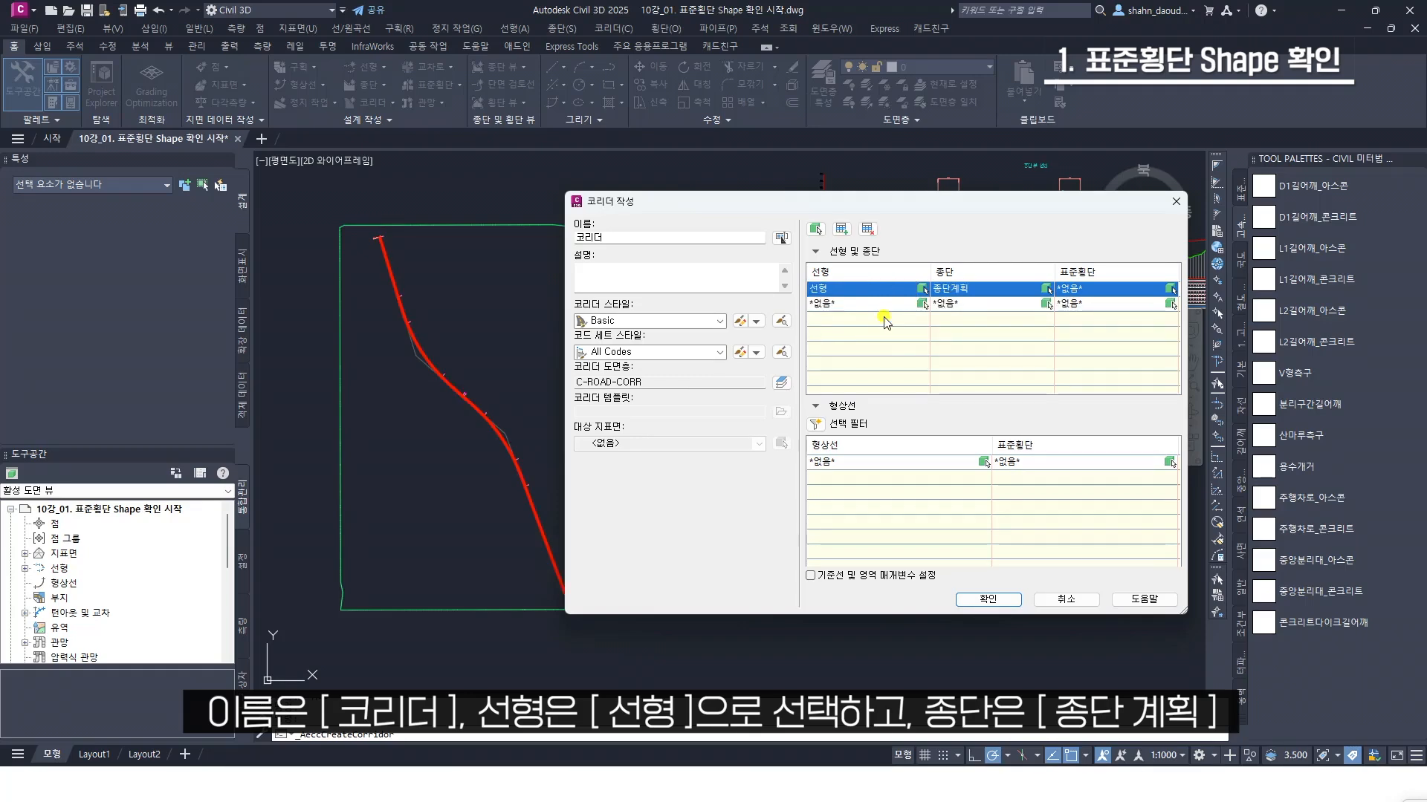
# Use 종단계획 as the new corridor's profile and 도로구간 as its assembly
pyautogui.click(984, 289)
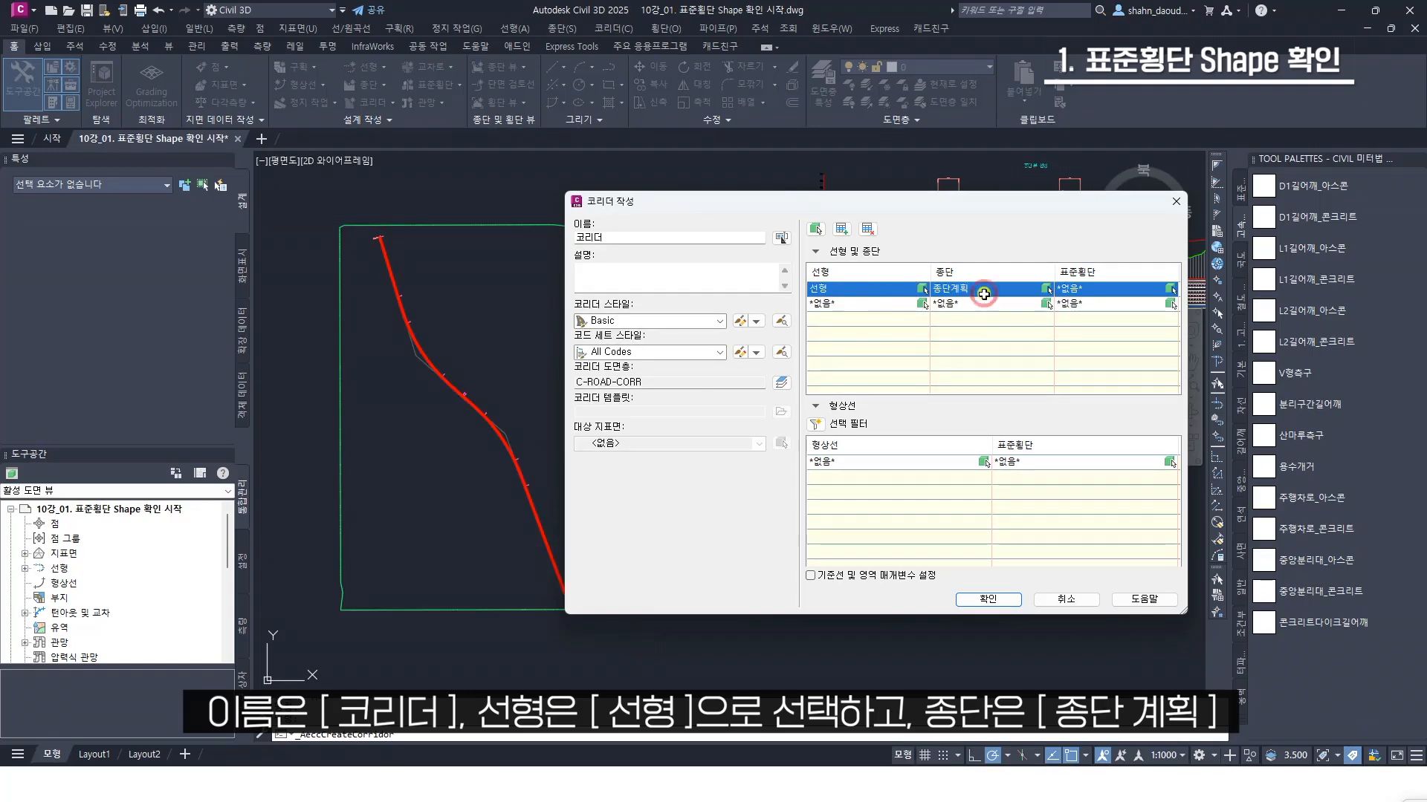
pyautogui.click(986, 290)
pyautogui.click(989, 294)
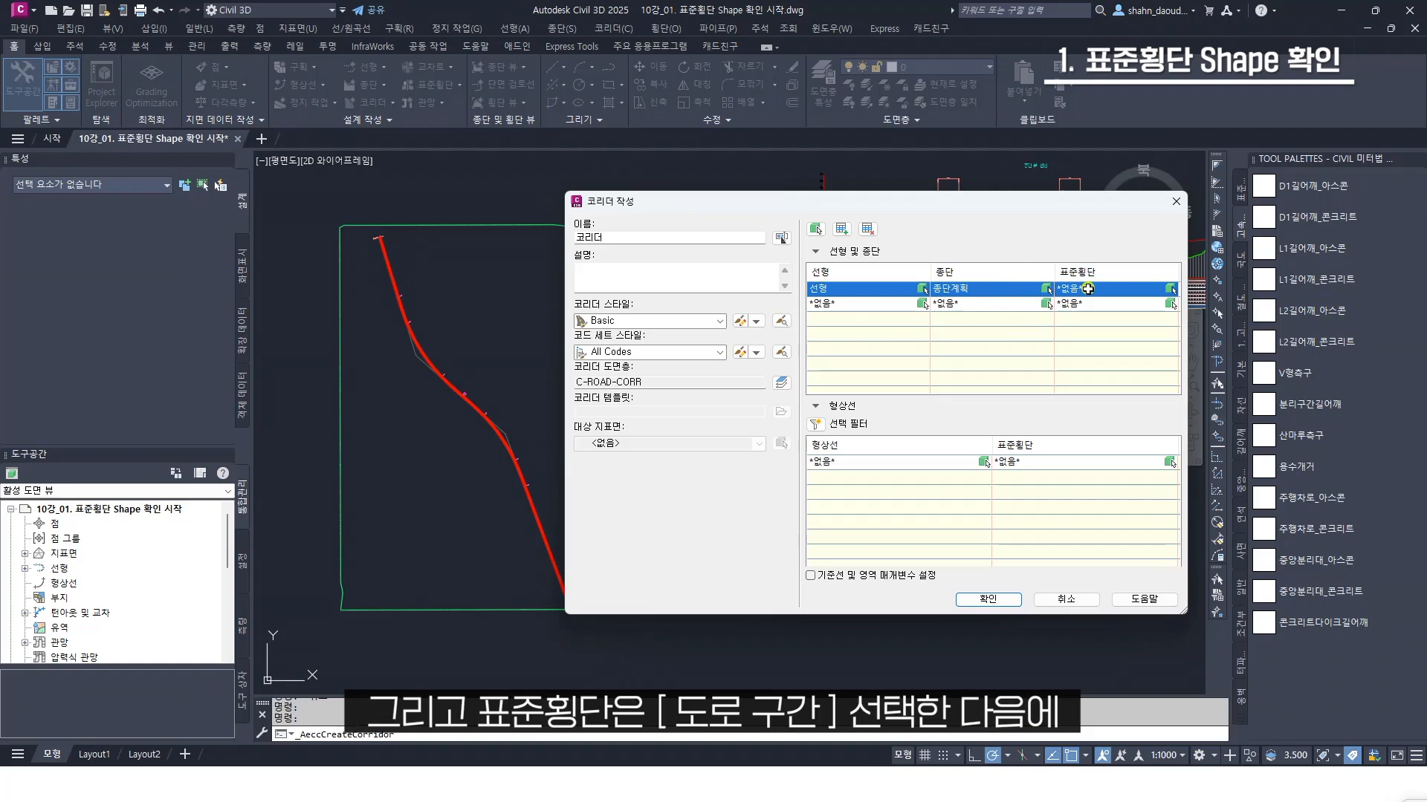
pyautogui.click(1085, 290)
pyautogui.click(1086, 290)
pyautogui.click(1090, 316)
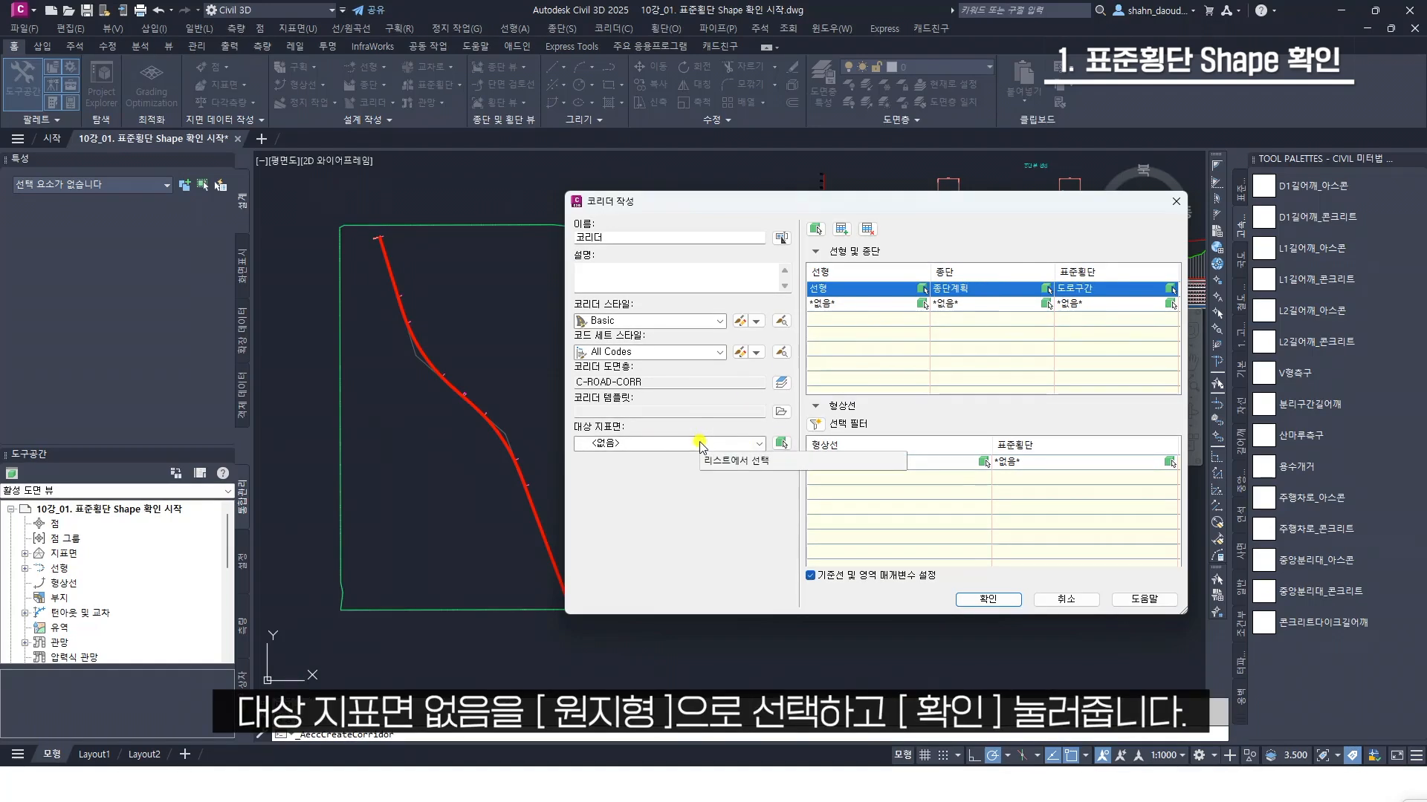
# Set the corridor's target surface to 원지형 and proceed to the baseline and region parameters
pyautogui.click(654, 443)
pyautogui.click(626, 475)
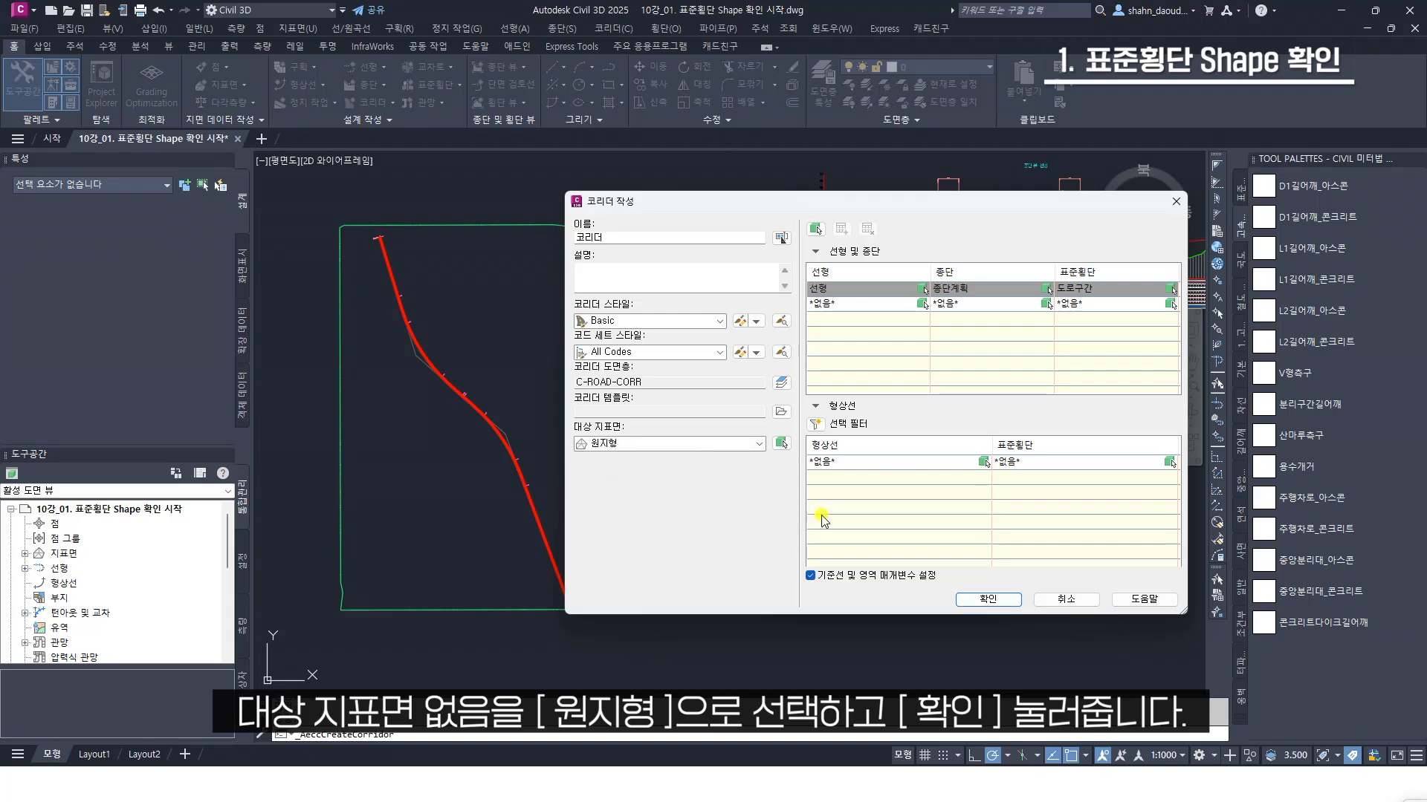
pyautogui.click(987, 598)
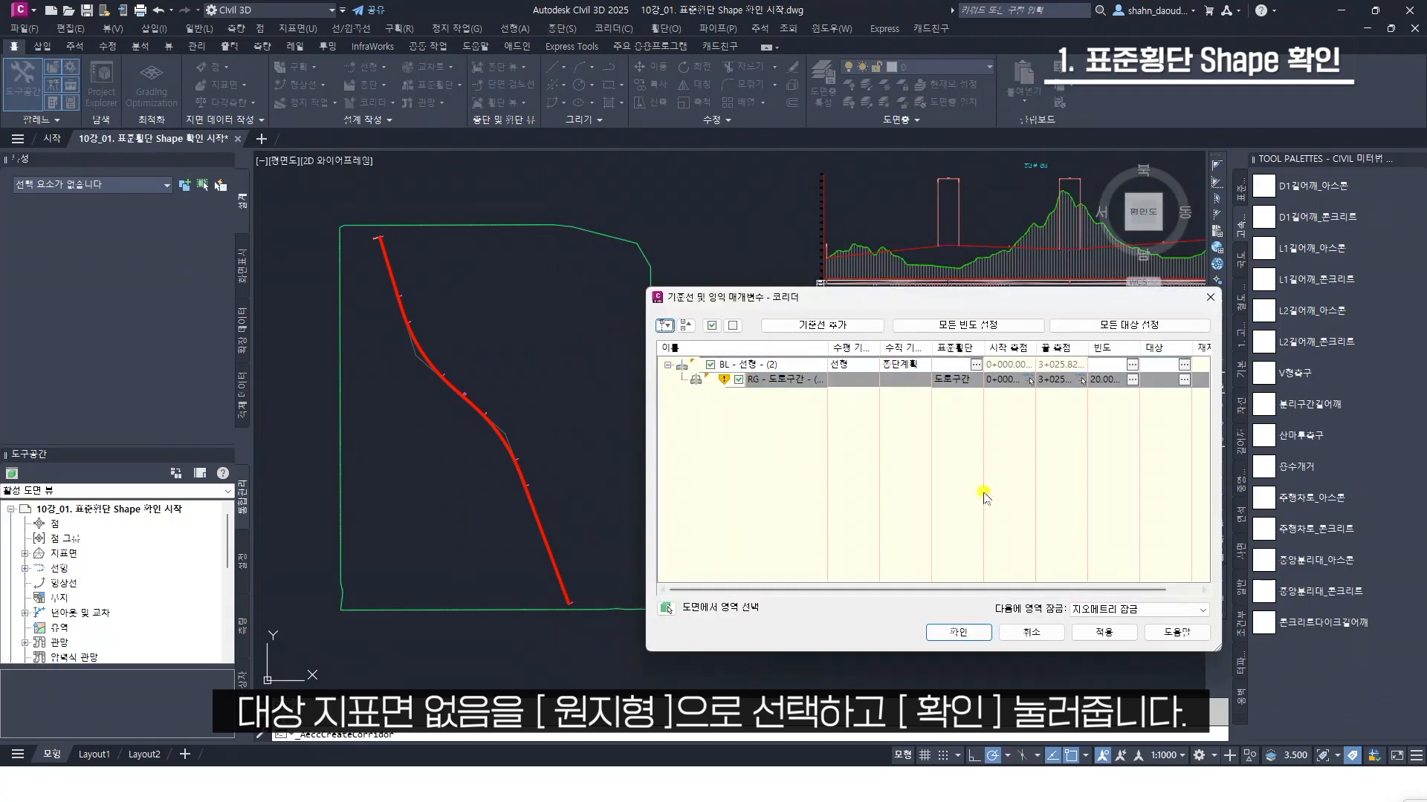
# In the corridor's offset target mapping, assign the alignment 선형-왼쪽-3.500 to the left lane's XTarget
pyautogui.moveTo(1040, 297); pyautogui.dragTo(996, 270)
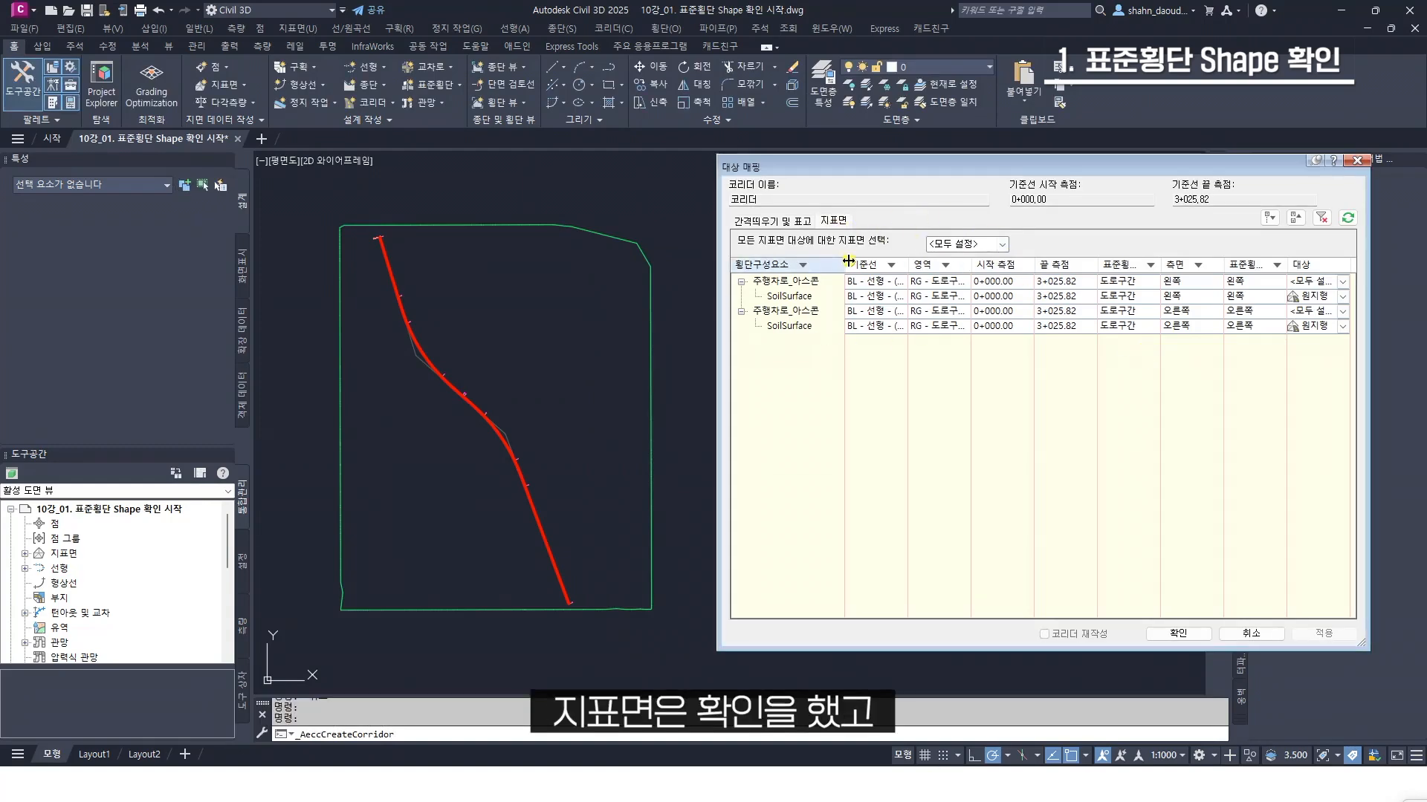
pyautogui.click(792, 222)
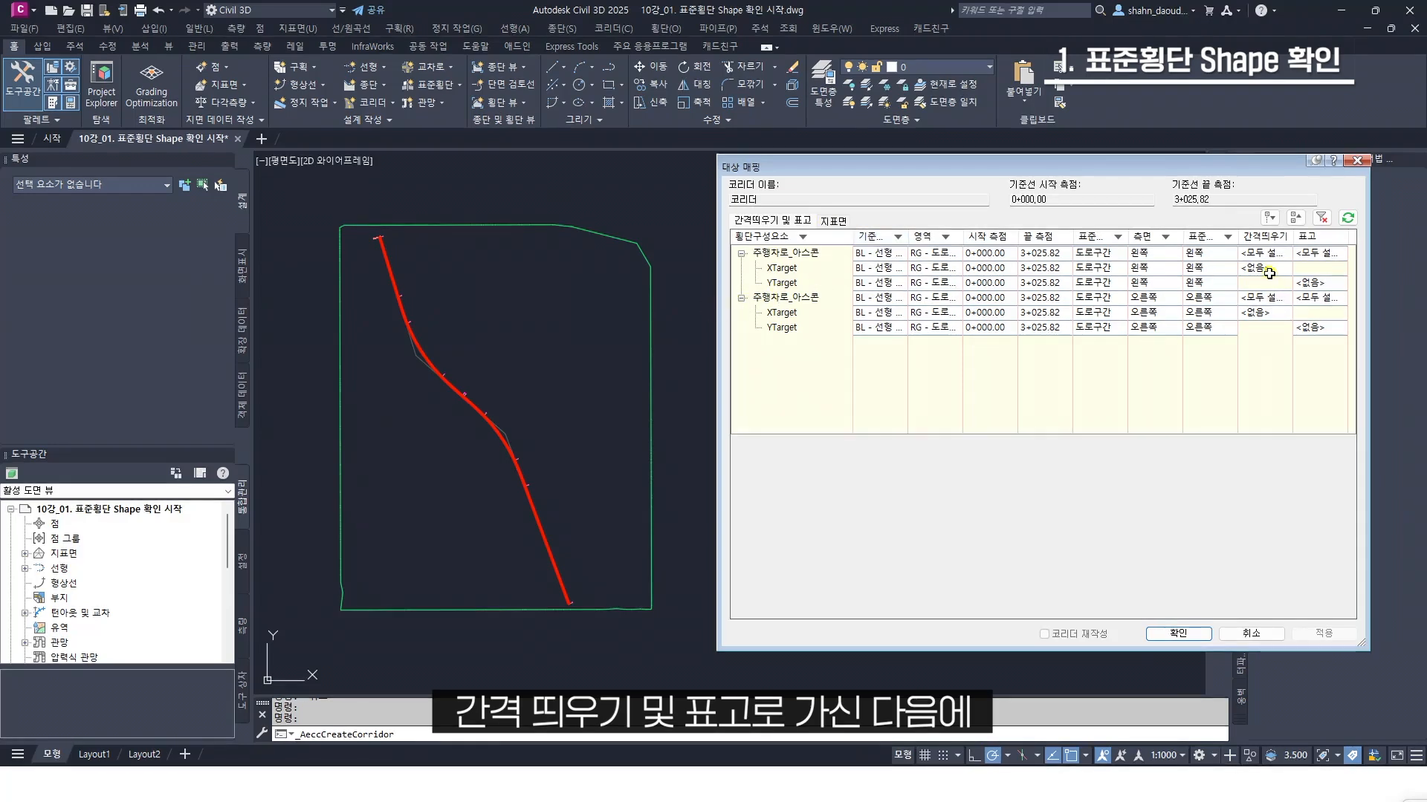
pyautogui.click(811, 268)
pyautogui.click(817, 312)
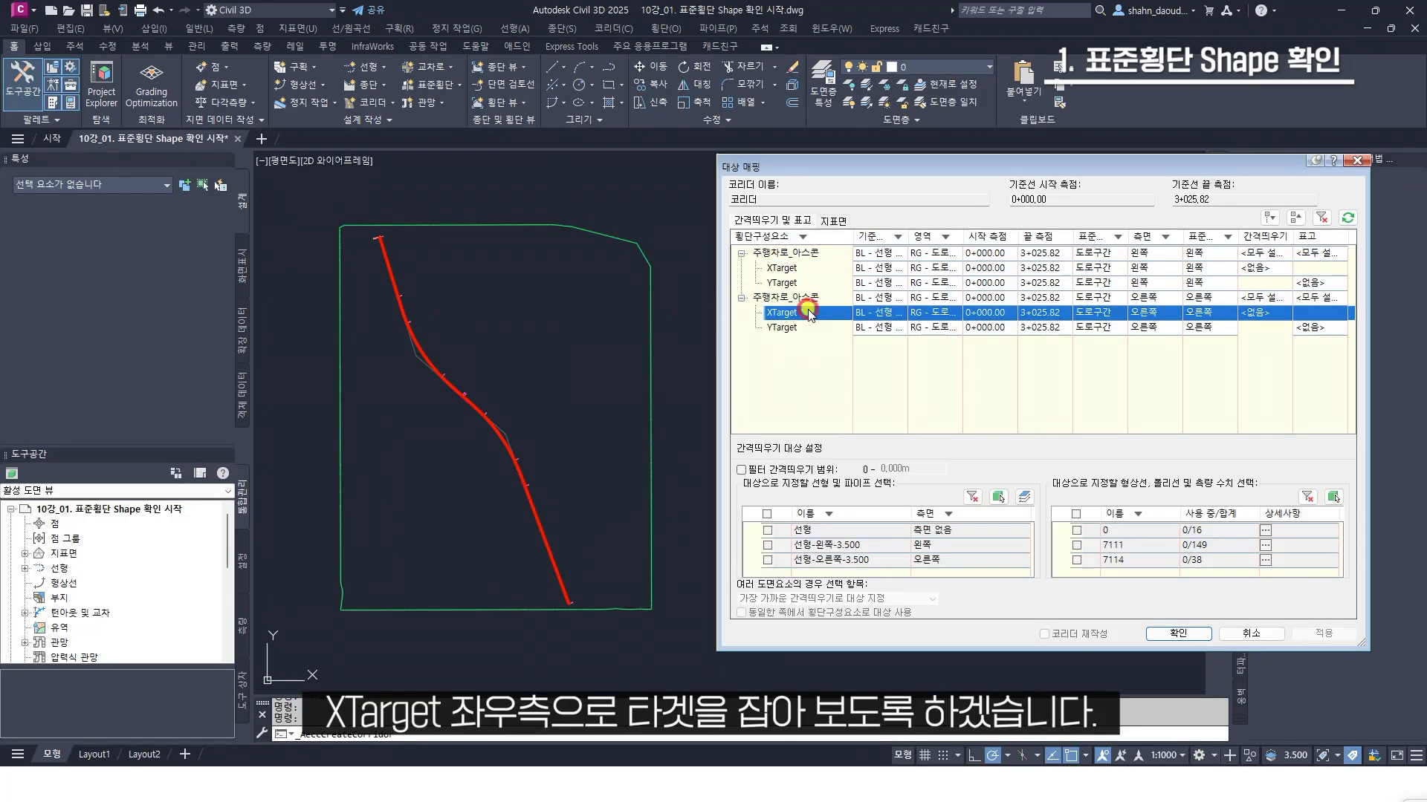
pyautogui.click(800, 268)
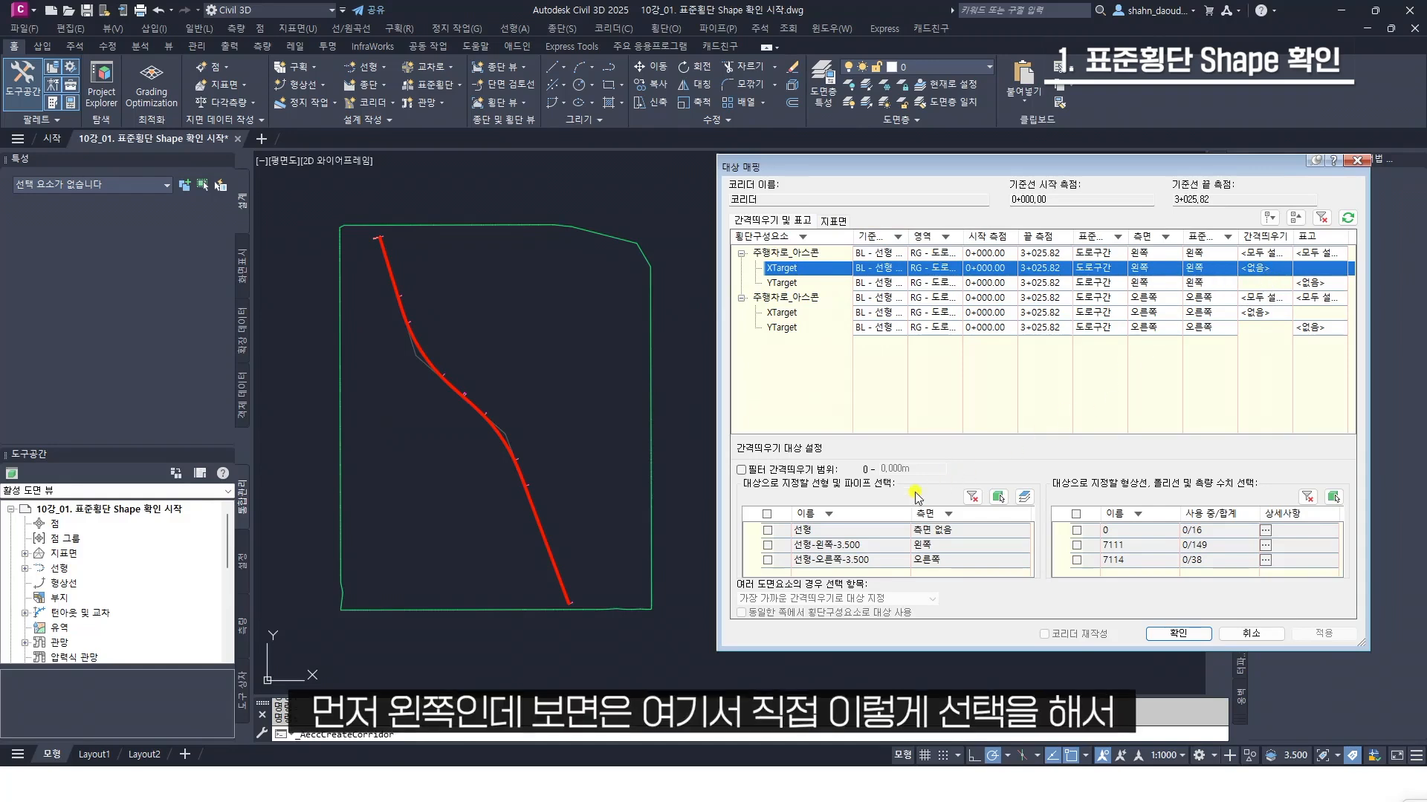
pyautogui.click(1001, 498)
pyautogui.scroll(8, 500, 398)
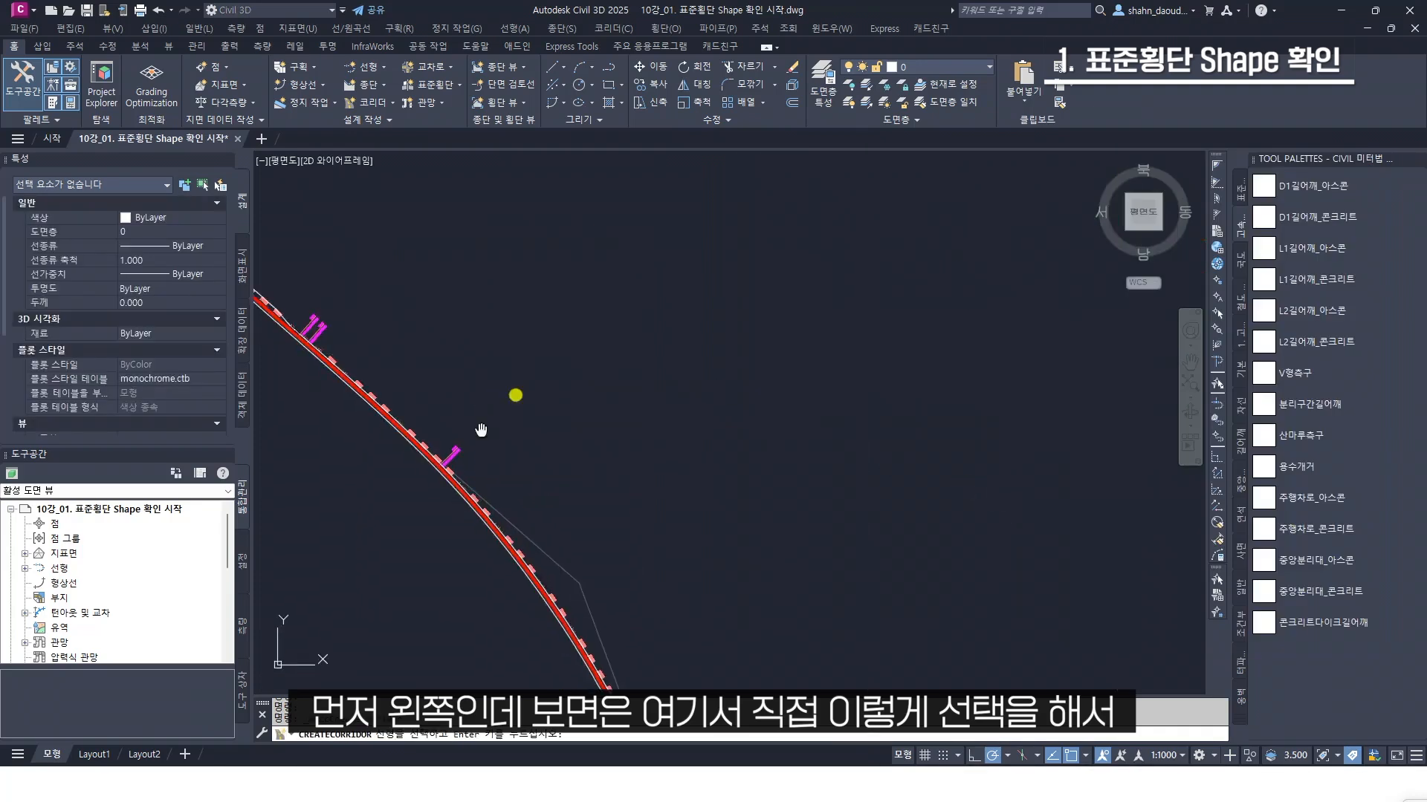
pyautogui.scroll(5, 606, 362)
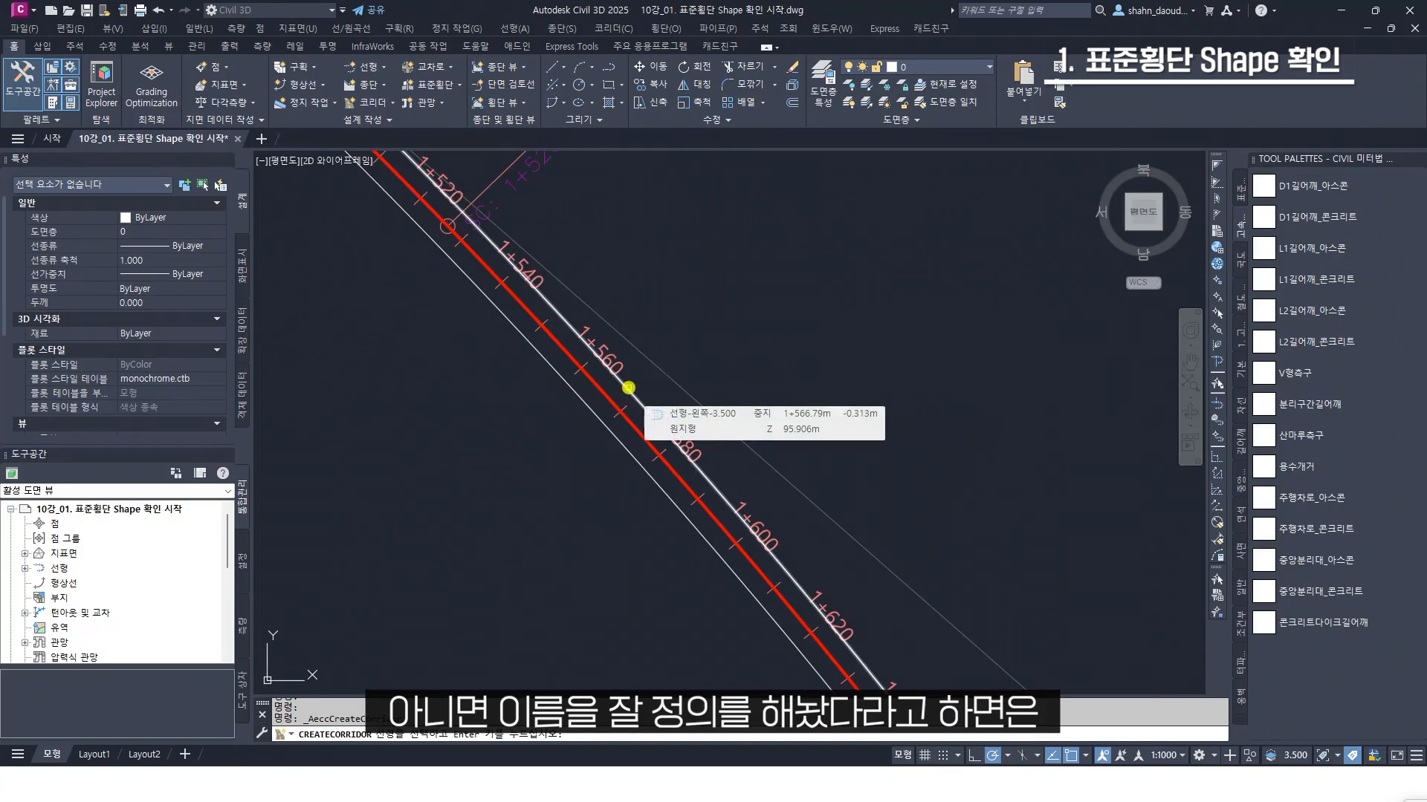
pyautogui.click(628, 387)
pyautogui.press('Return')
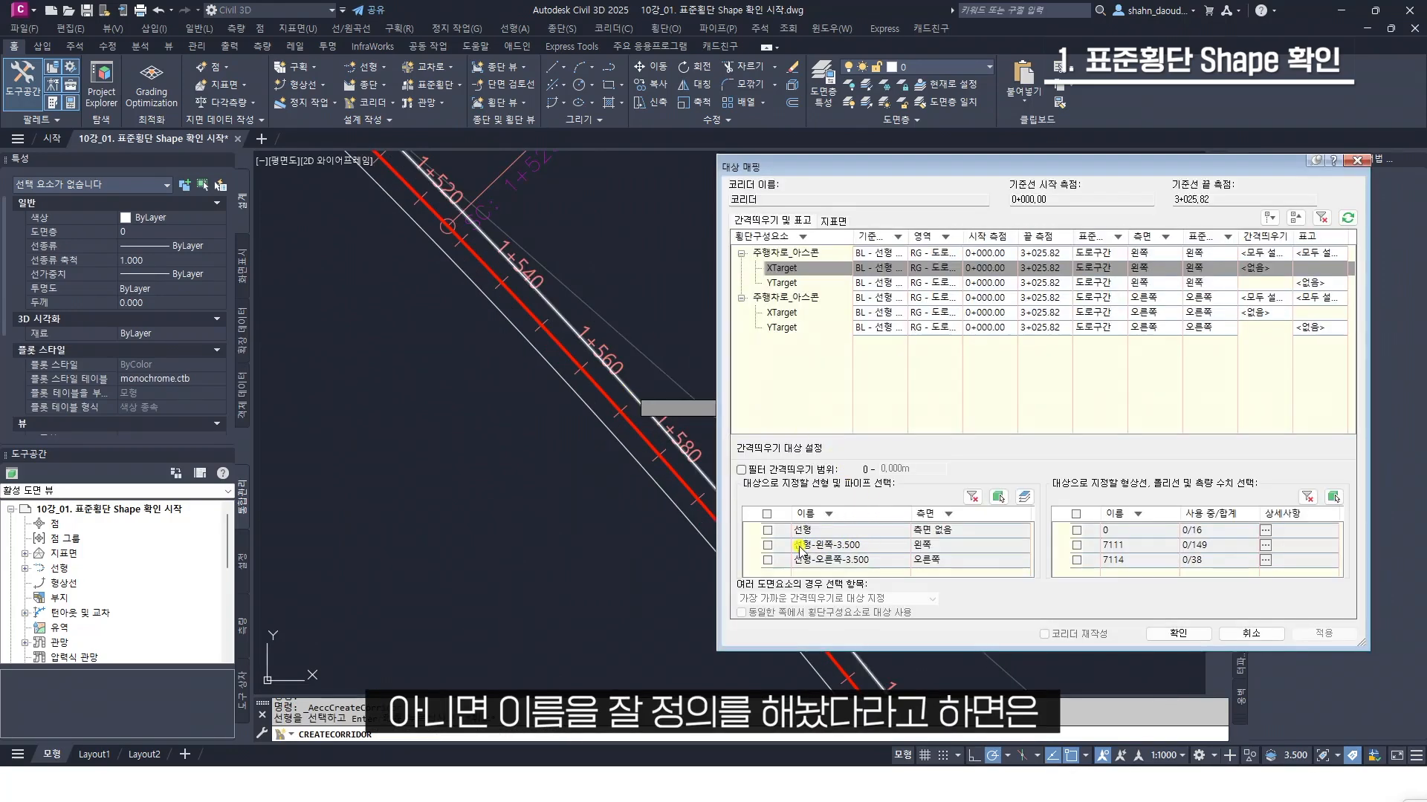
pyautogui.click(768, 545)
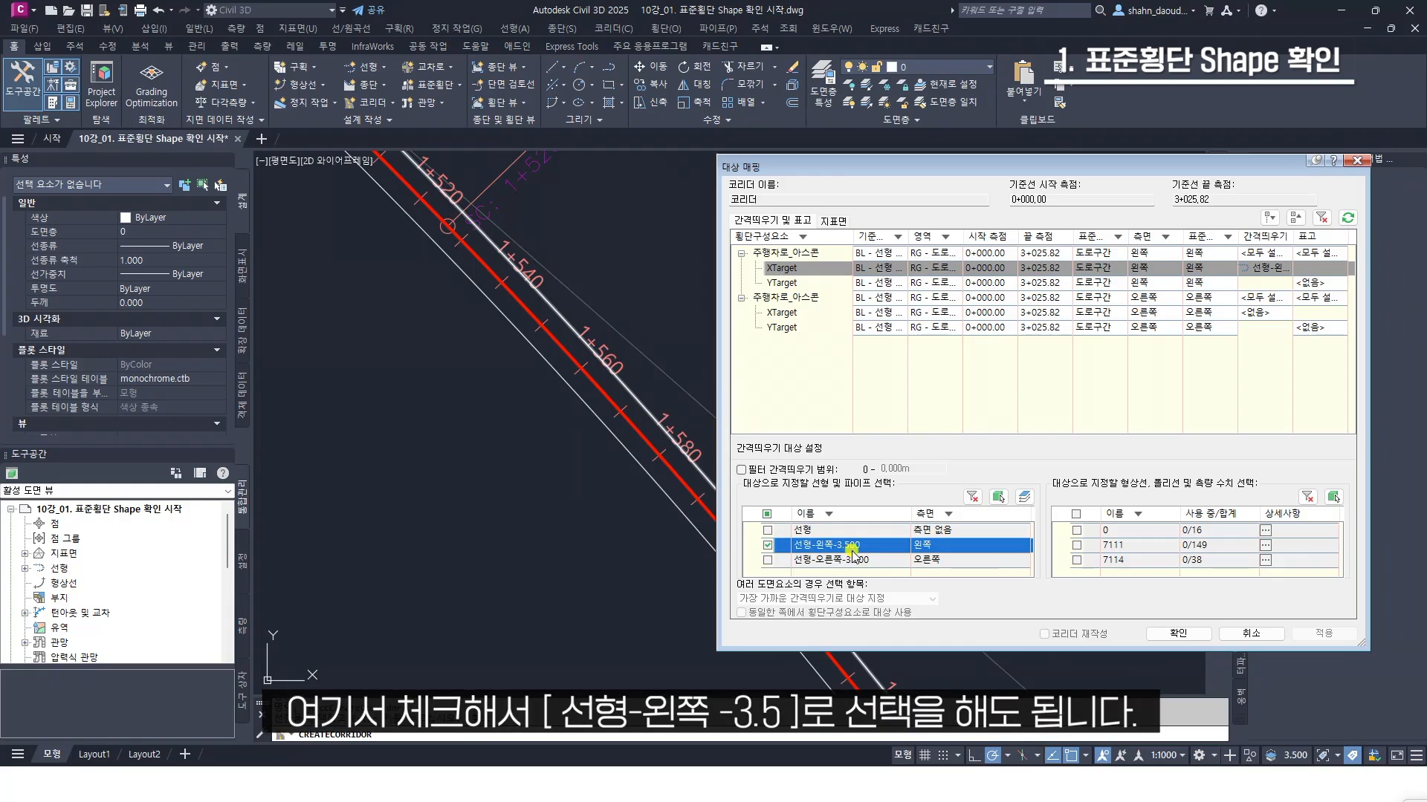
# Examine the road alignment in plan for the widened stretches of the left and right offset alignments
pyautogui.scroll(-4, 562, 483)
pyautogui.scroll(4, 557, 341)
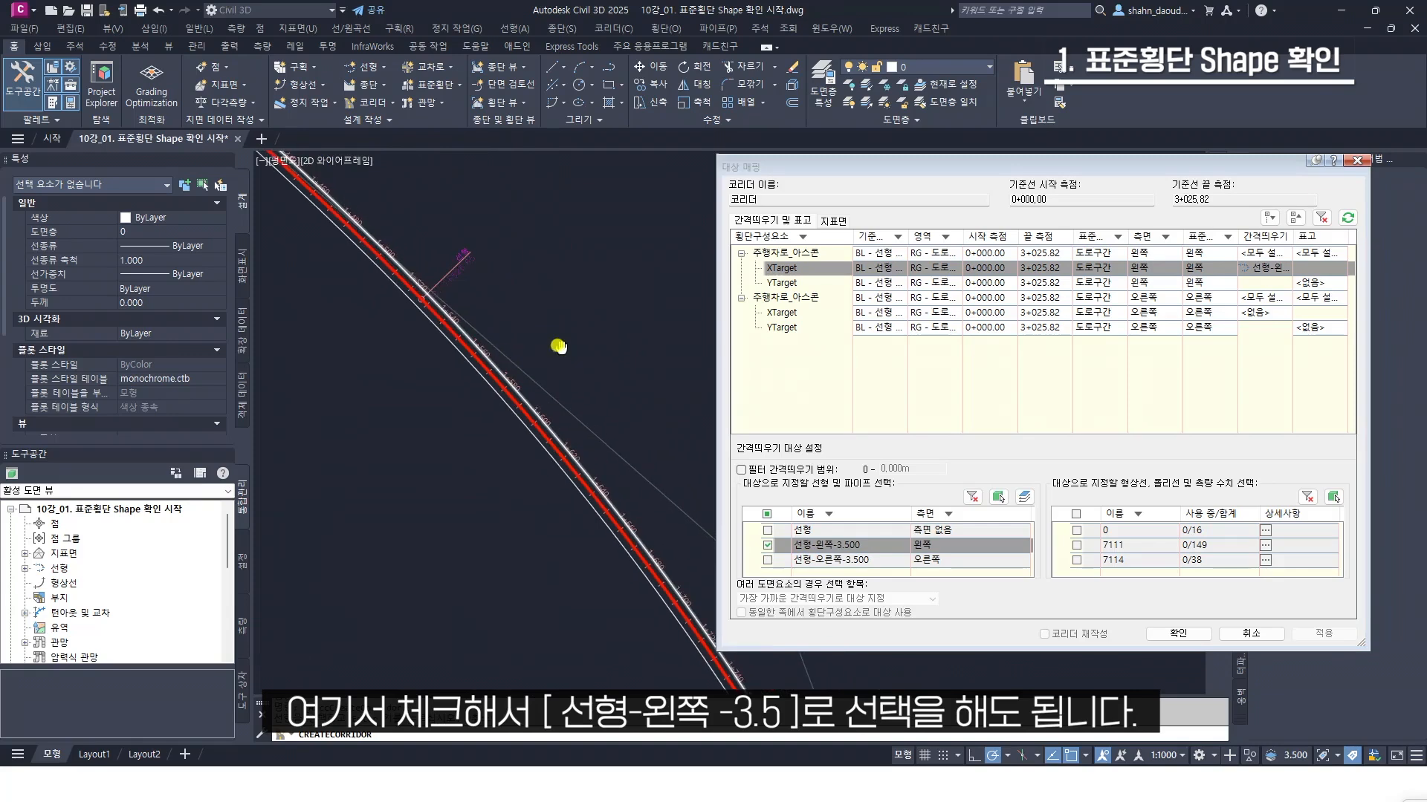
pyautogui.scroll(5, 611, 483)
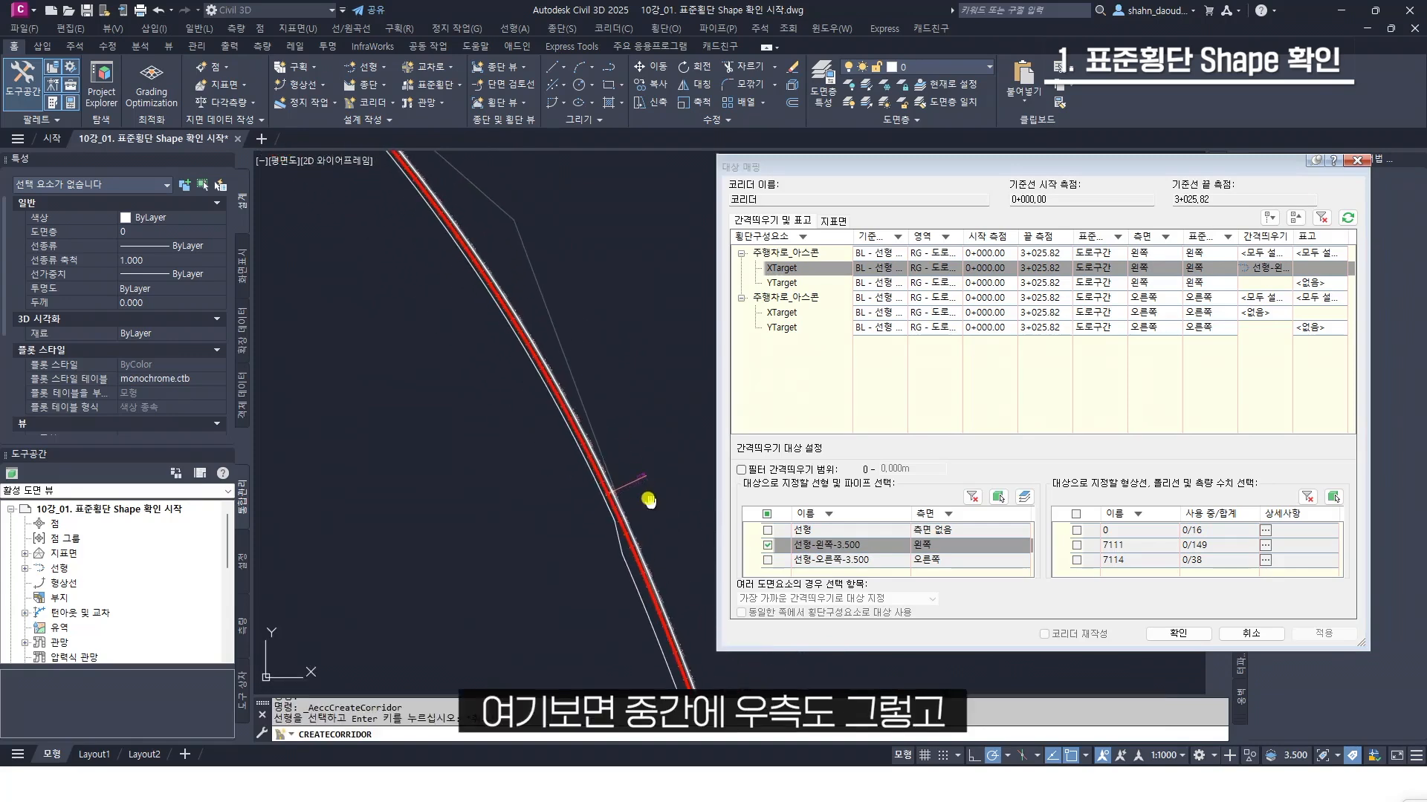
pyautogui.scroll(-6, 530, 426)
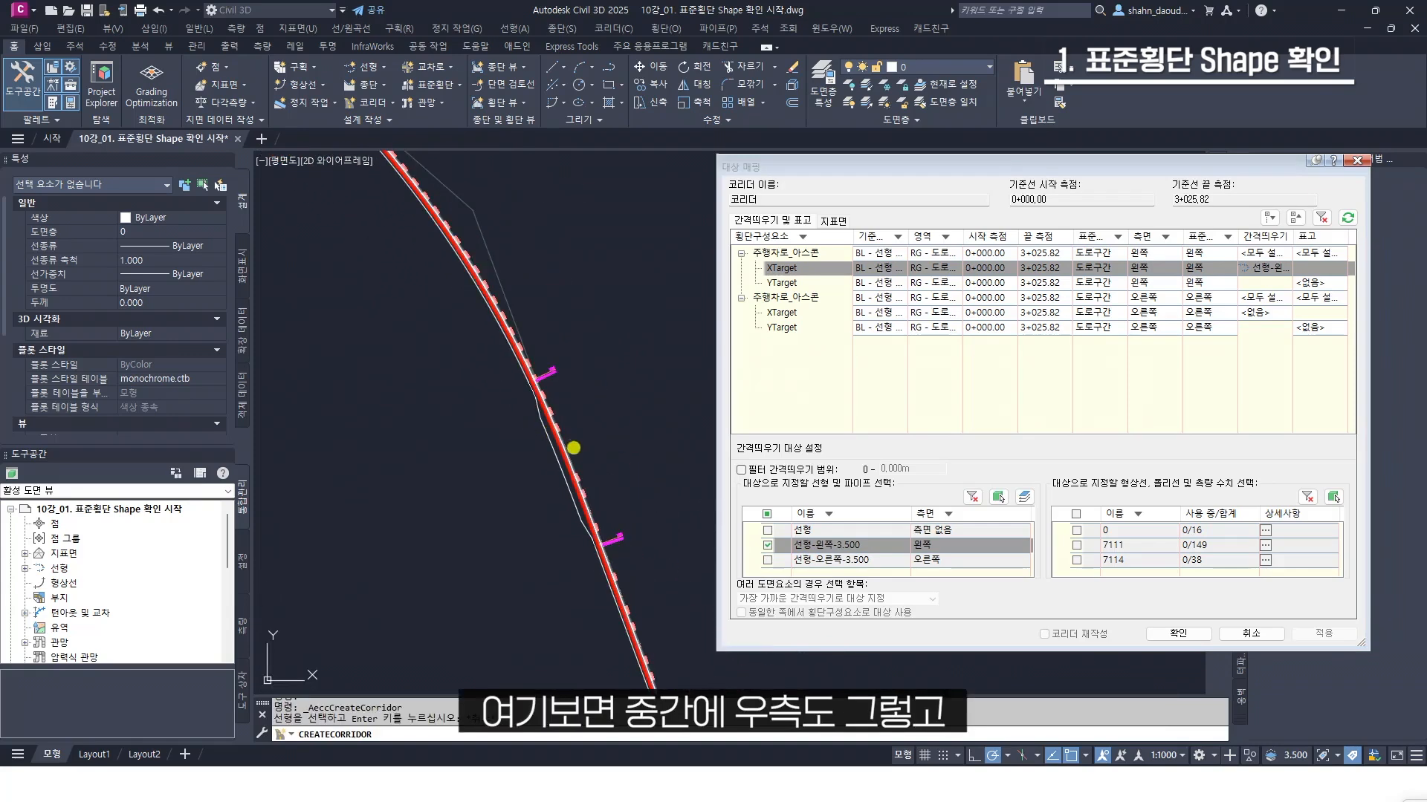
pyautogui.moveTo(569, 290); pyautogui.dragTo(652, 577, button='middle')
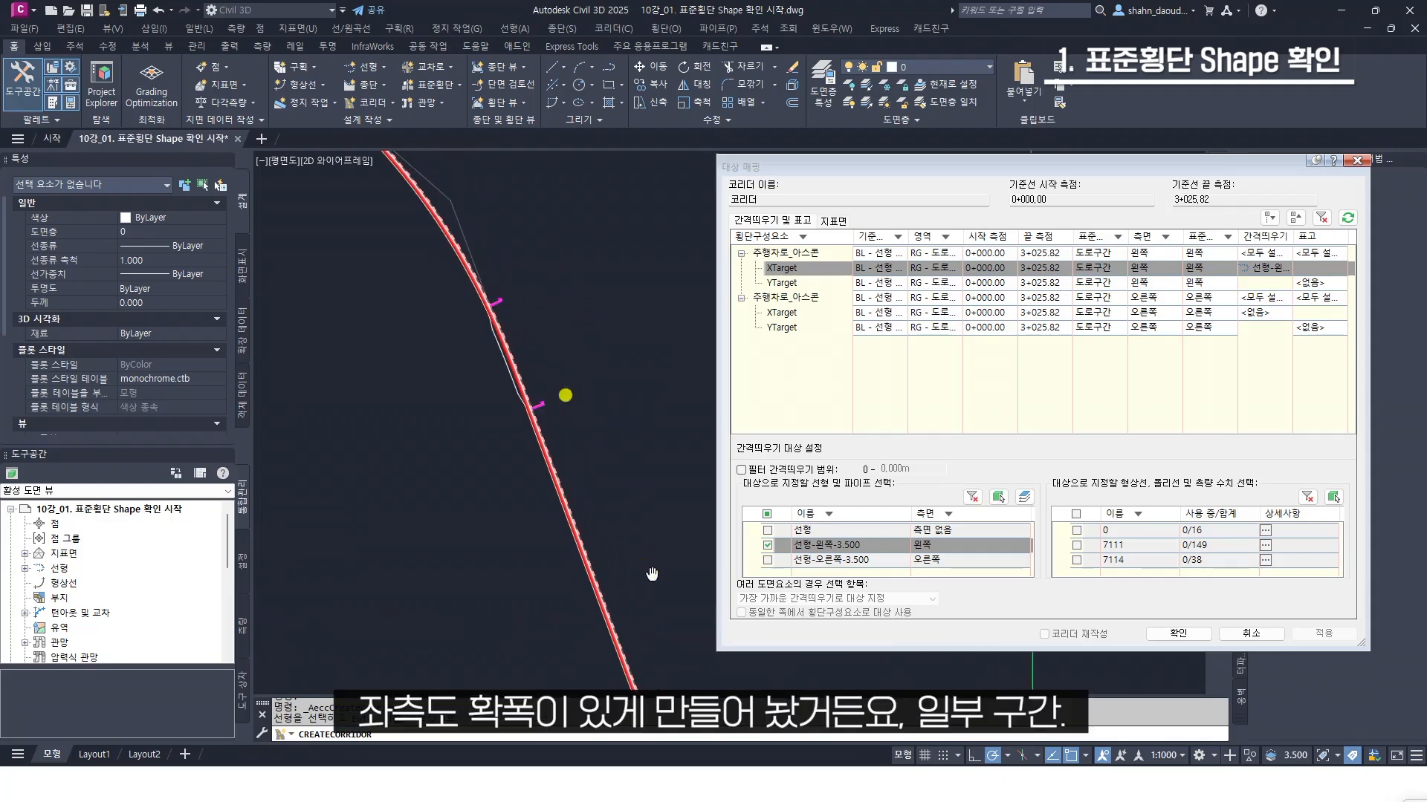
pyautogui.moveTo(475, 276); pyautogui.dragTo(618, 564, button='middle')
pyautogui.moveTo(481, 363); pyautogui.dragTo(550, 440, button='middle')
pyautogui.scroll(3, 551, 440)
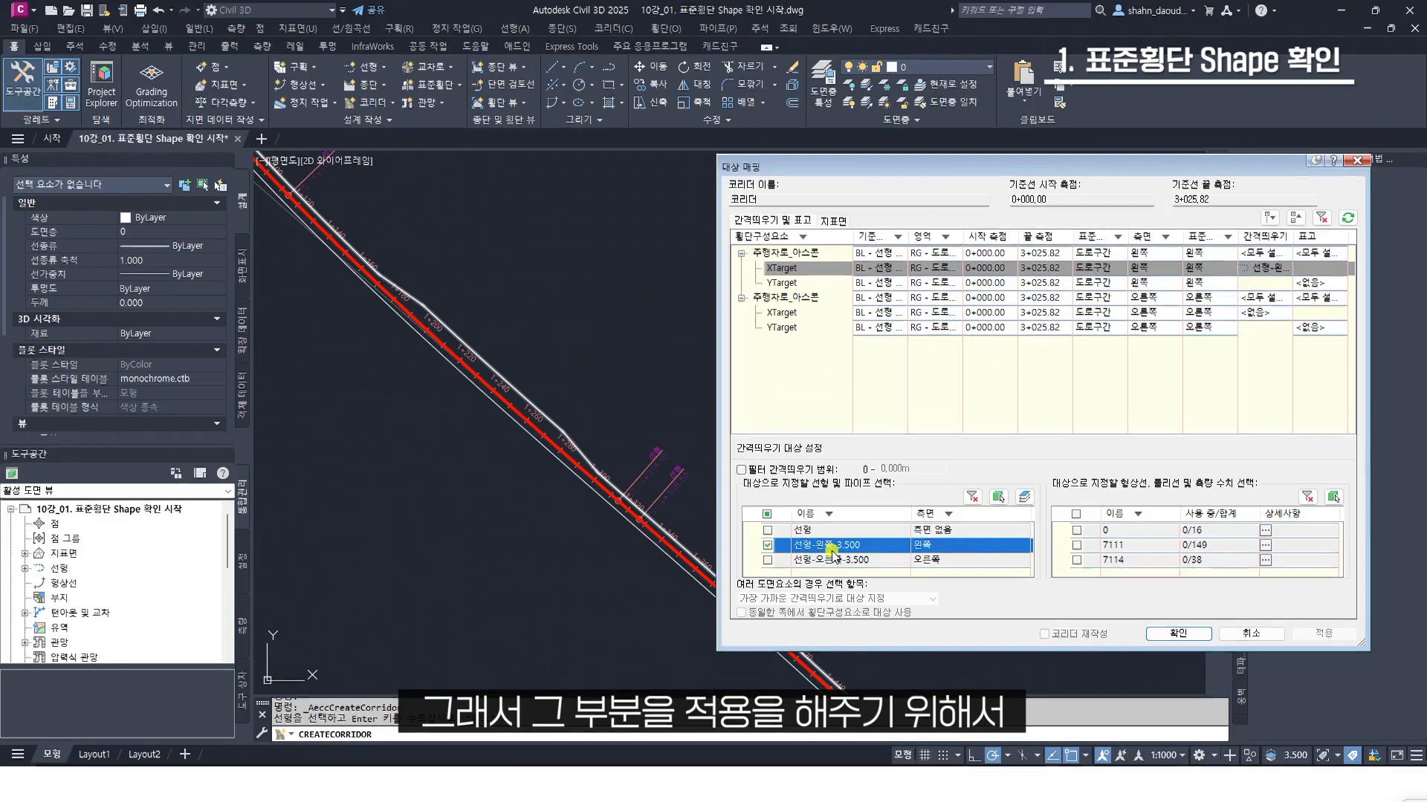
# Assign the alignment 선형-오른쪽-3.500 to the right lane's XTarget, accept the target mapping and region parameters, and rebuild the corridor
pyautogui.click(1257, 311)
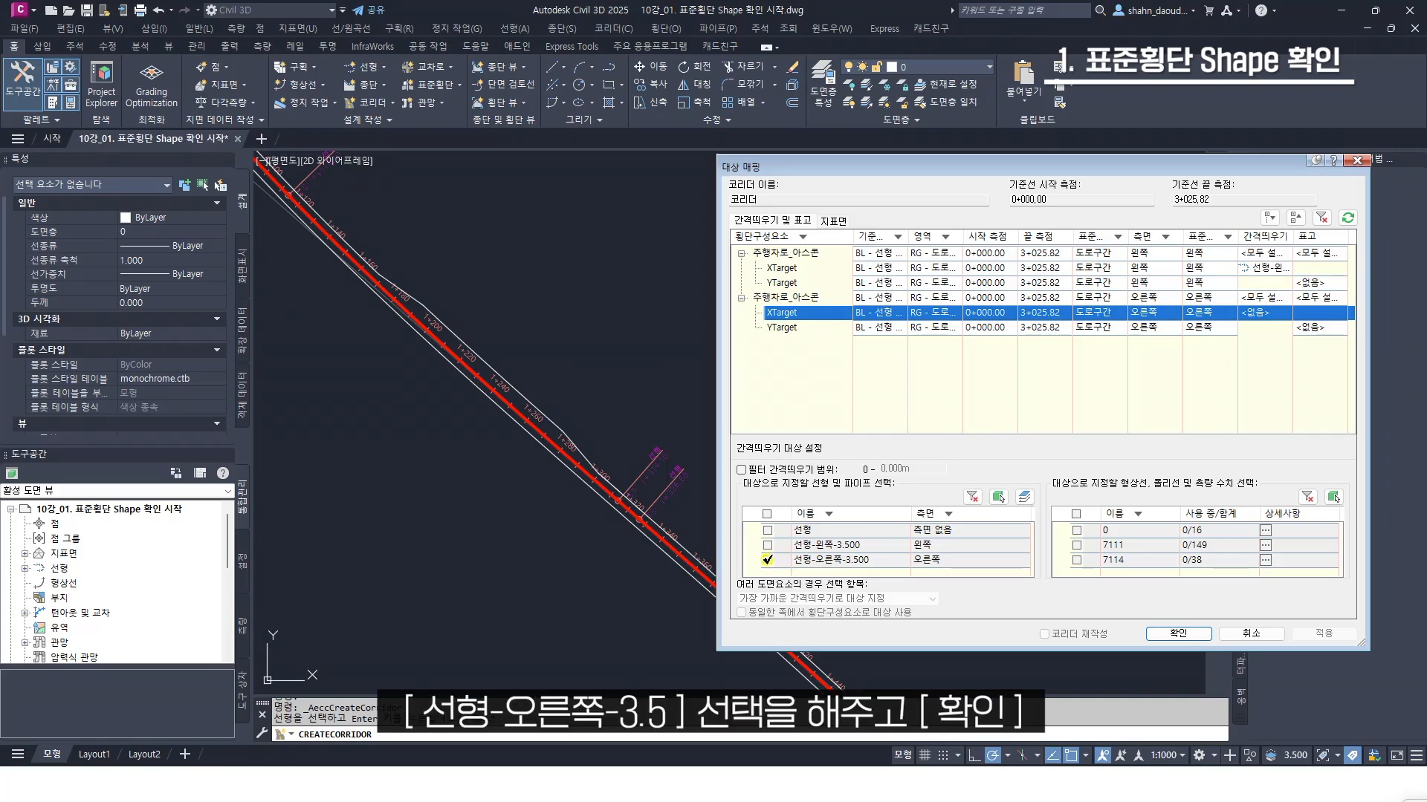
pyautogui.click(768, 559)
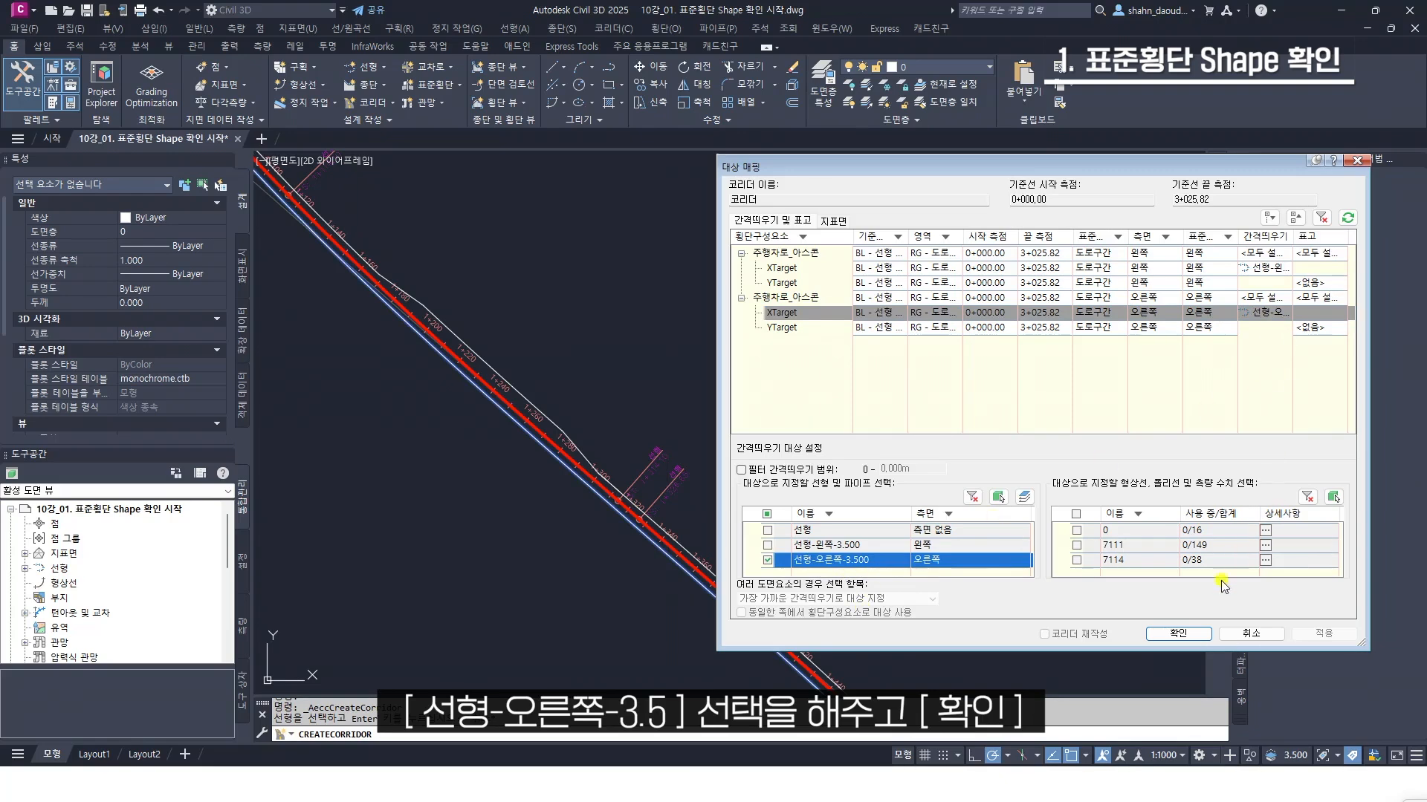
pyautogui.click(1178, 633)
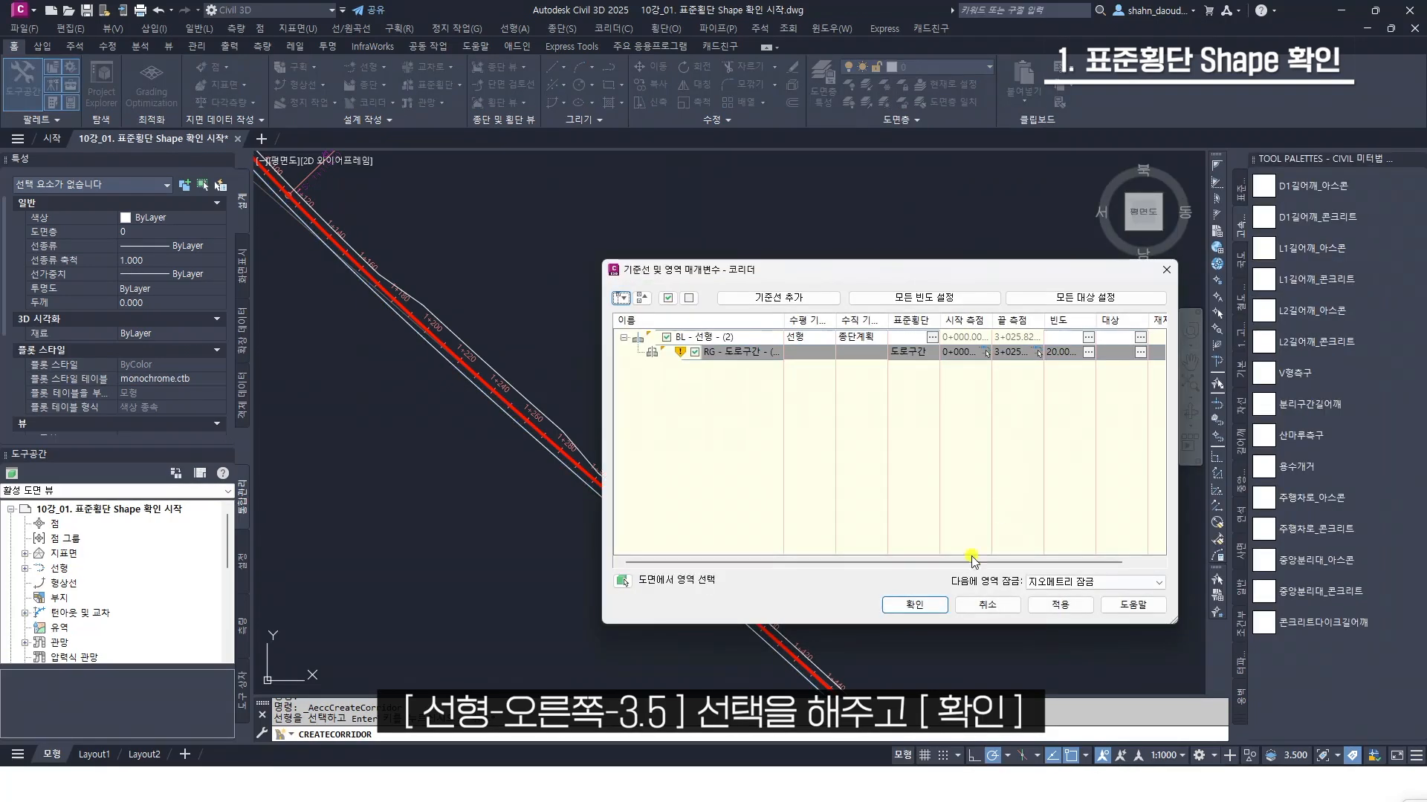
pyautogui.click(925, 605)
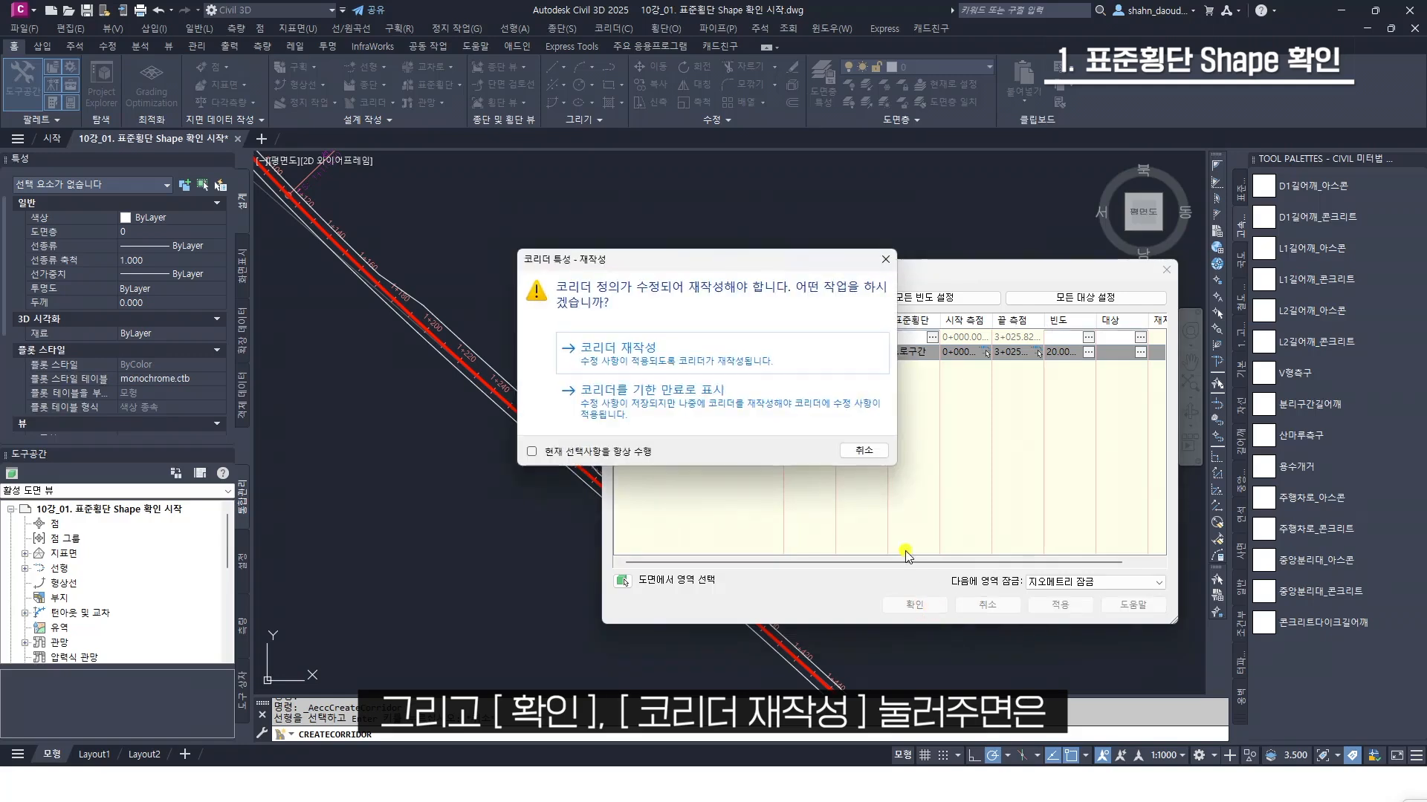
pyautogui.click(769, 352)
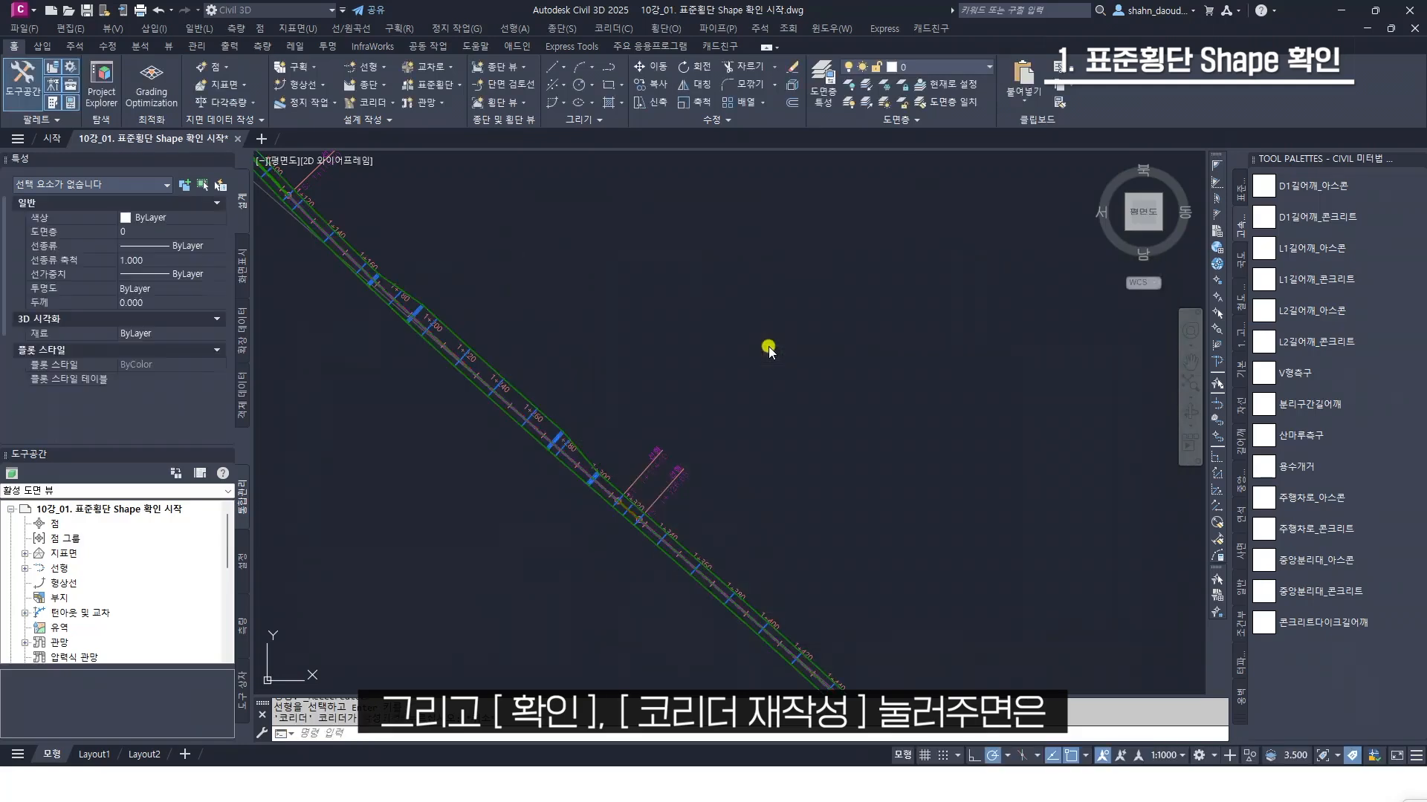
# Select the new corridor, inspect its widened sections along the alignment, and deselect it
pyautogui.scroll(3, 532, 414)
pyautogui.click(534, 414)
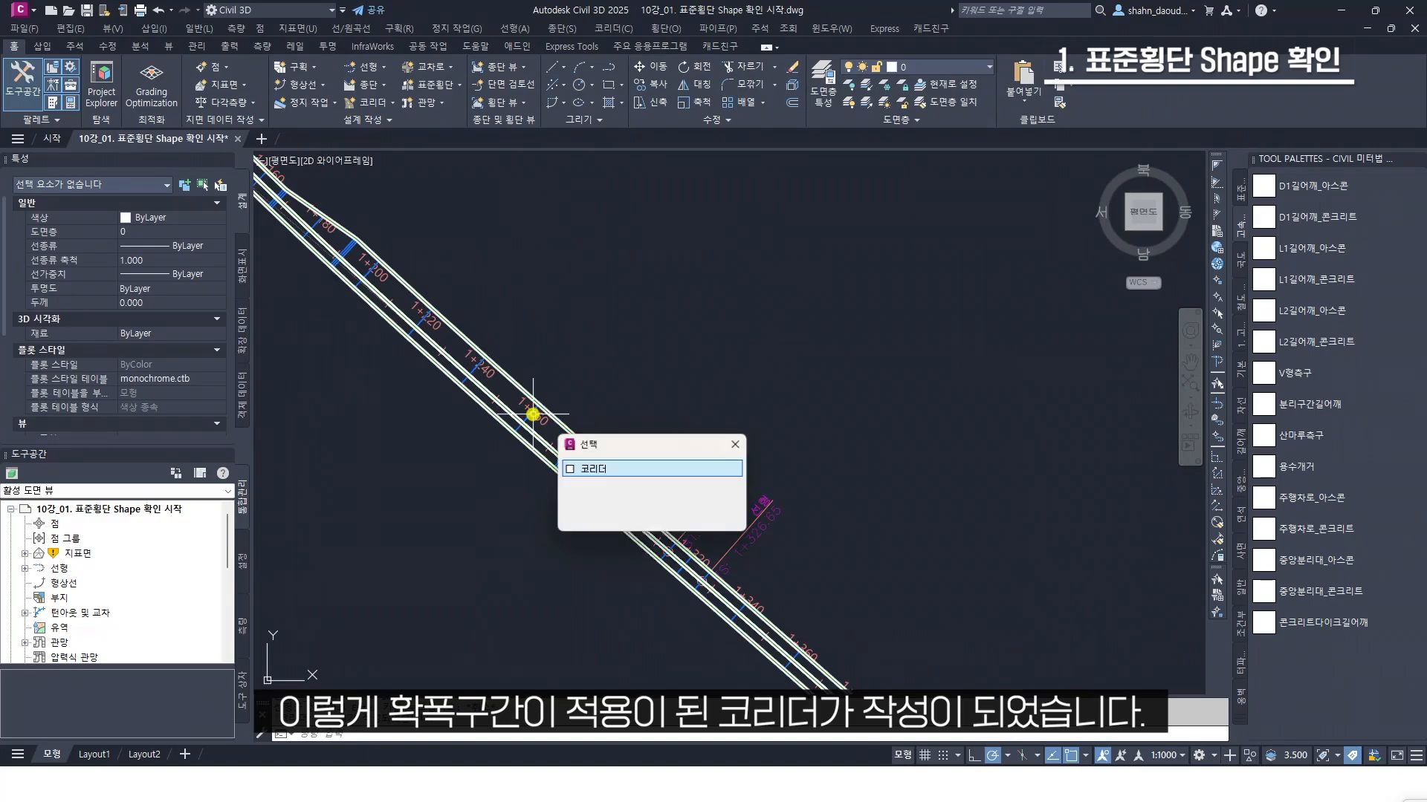
pyautogui.click(595, 468)
pyautogui.scroll(-3, 981, 471)
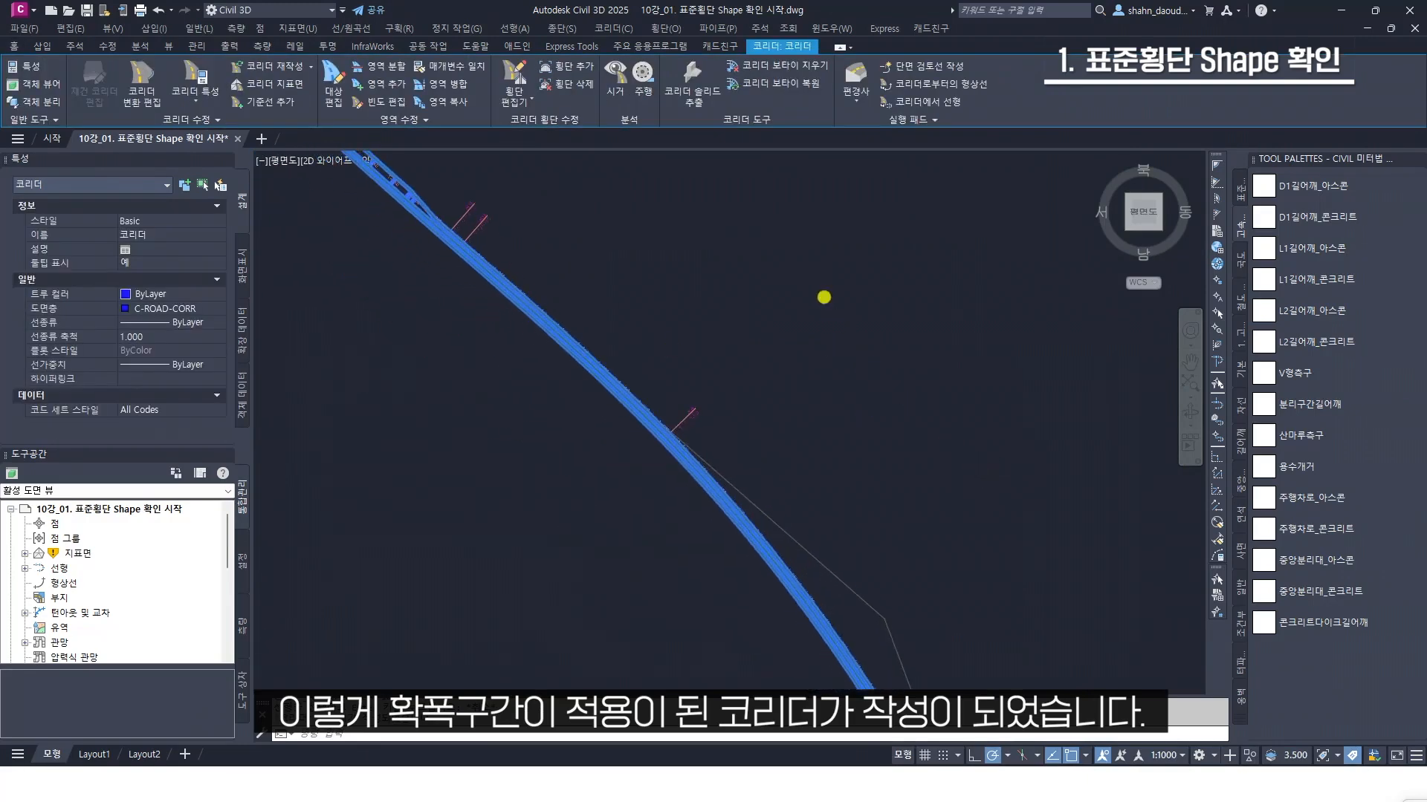
pyautogui.scroll(-4, 828, 302)
pyautogui.moveTo(946, 488); pyautogui.dragTo(814, 273, button='middle')
pyautogui.scroll(5, 833, 431)
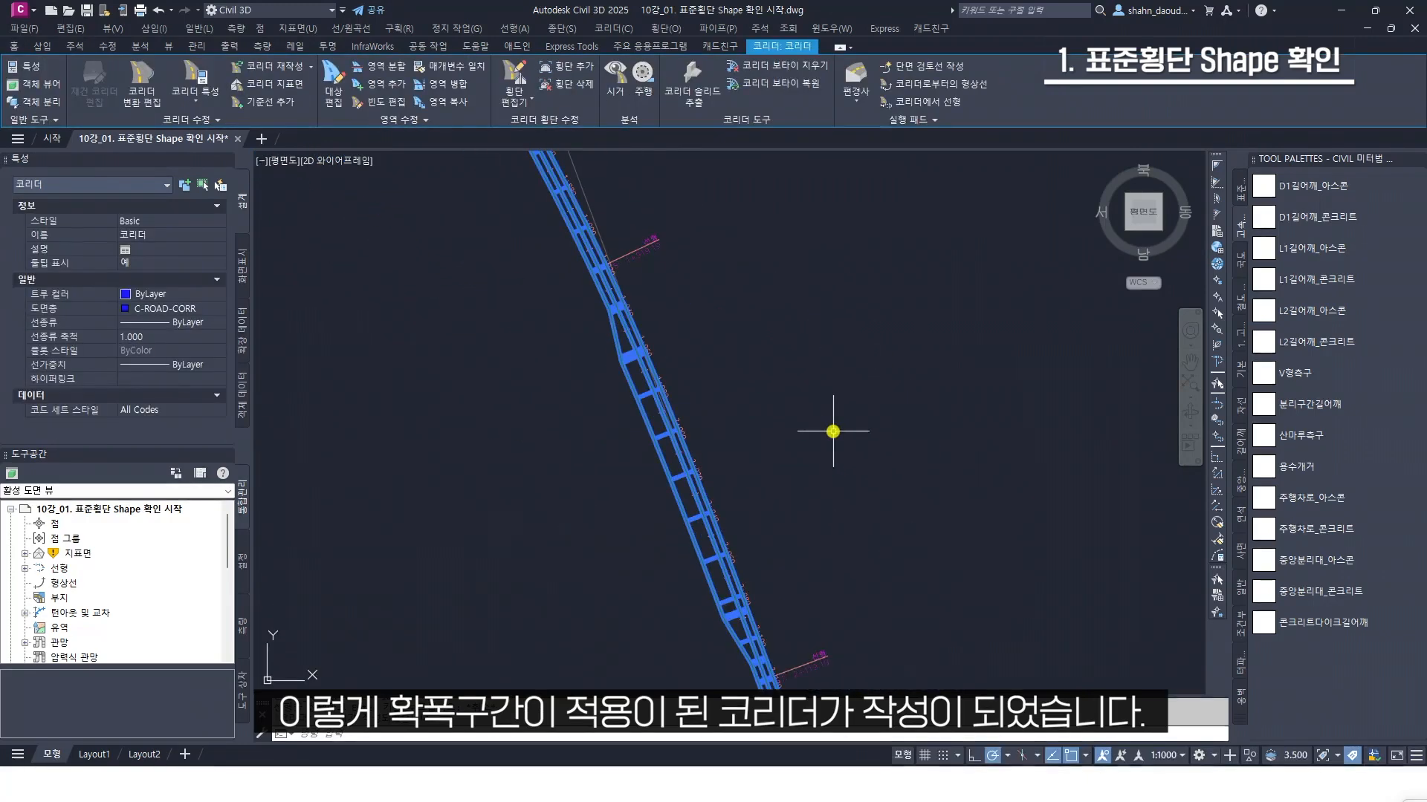
pyautogui.click(969, 339)
pyautogui.press('Escape')
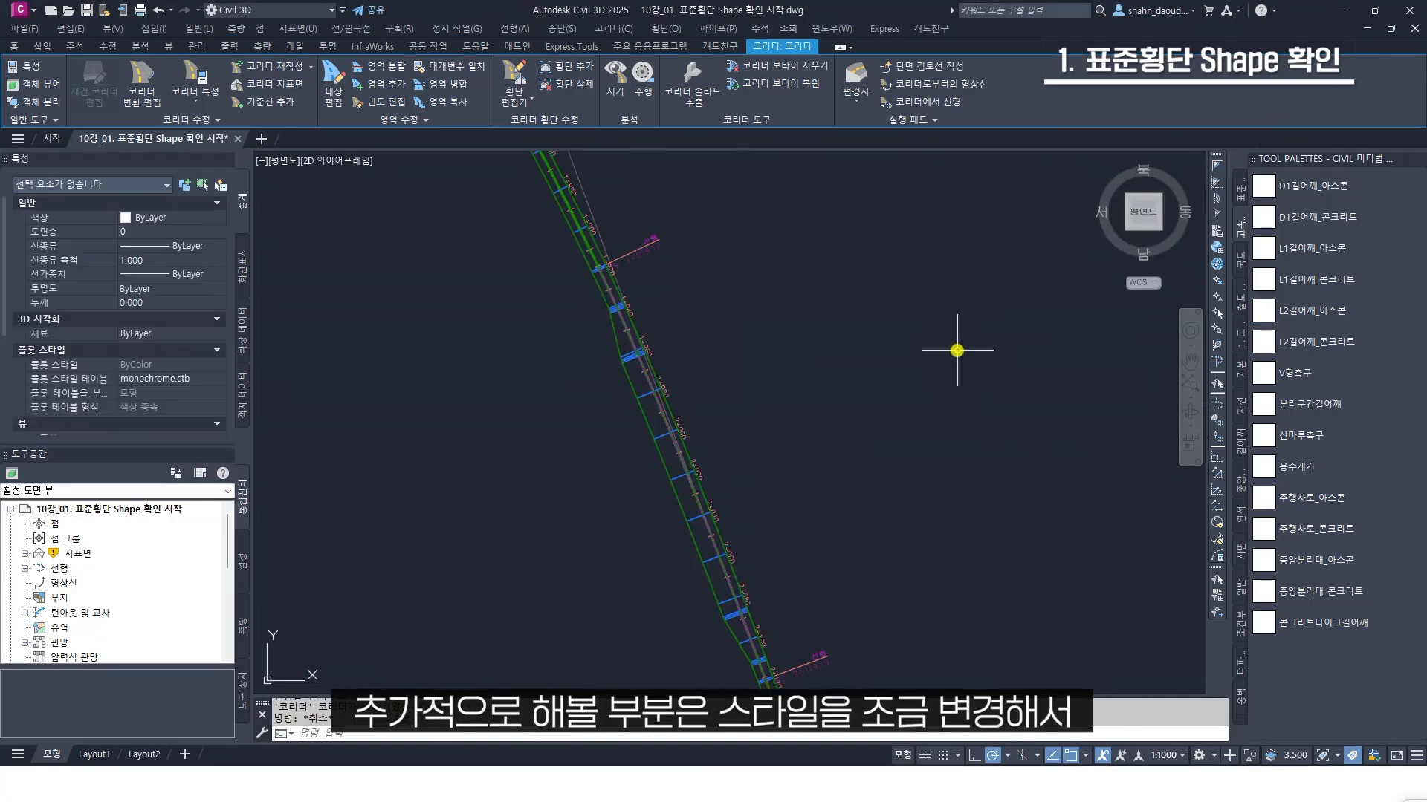
# Locate the asphalt road assembly away from the corridor and examine its pavement layers up close
pyautogui.moveTo(973, 377); pyautogui.dragTo(815, 369, button='middle')
pyautogui.scroll(-2, 815, 369)
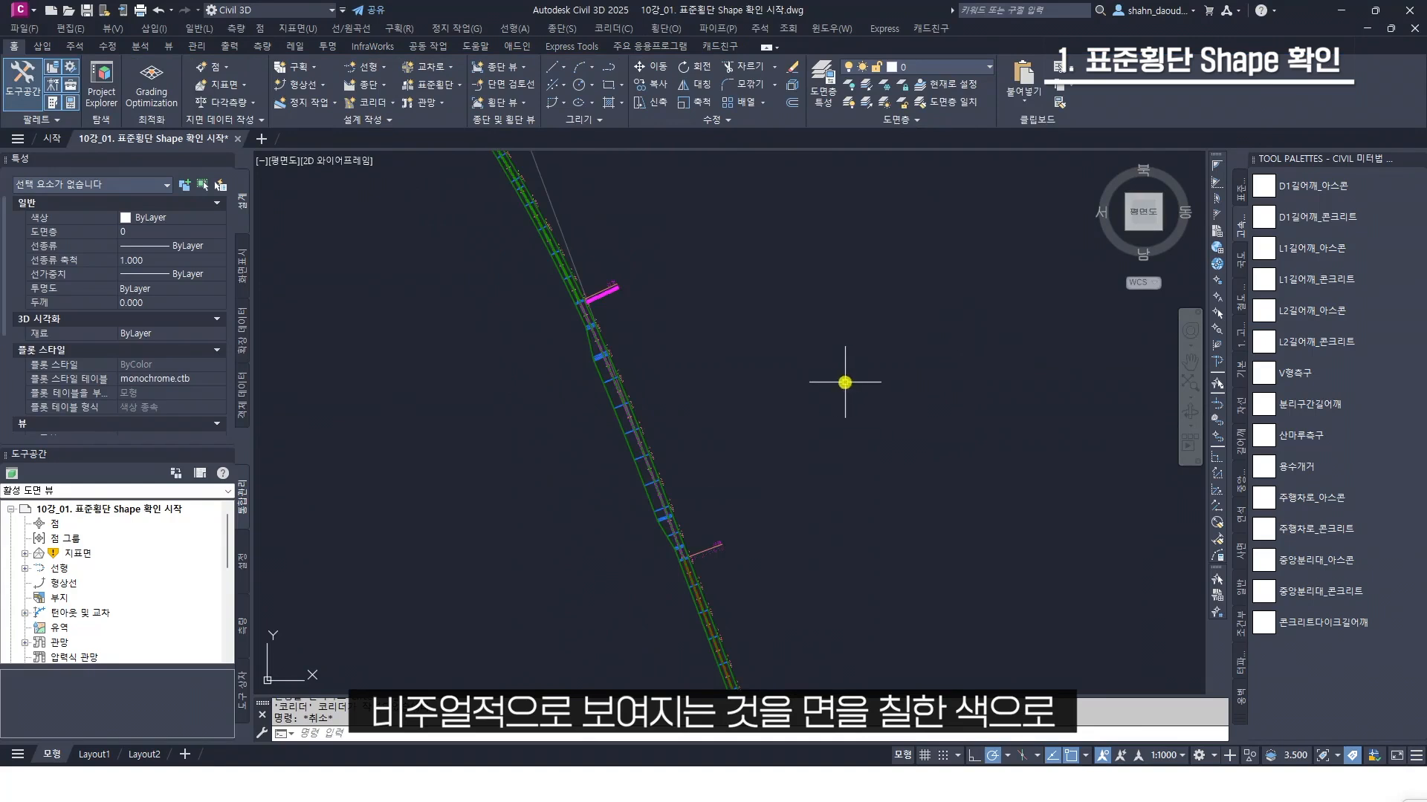
pyautogui.moveTo(957, 415); pyautogui.dragTo(745, 366, button='middle')
pyautogui.scroll(-2, 745, 367)
pyautogui.moveTo(897, 406); pyautogui.dragTo(638, 362, button='middle')
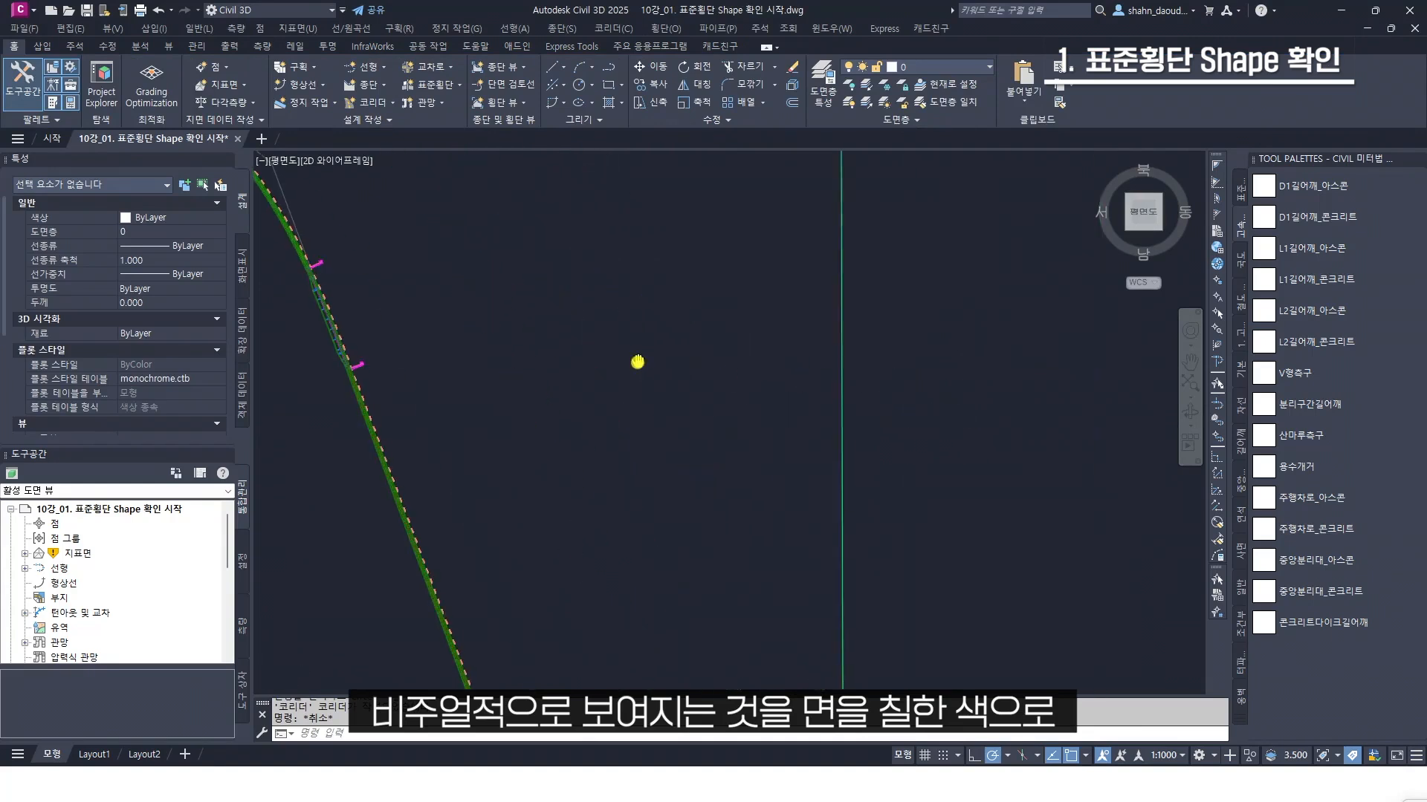
pyautogui.scroll(-2, 638, 362)
pyautogui.moveTo(904, 369); pyautogui.dragTo(523, 417, button='middle')
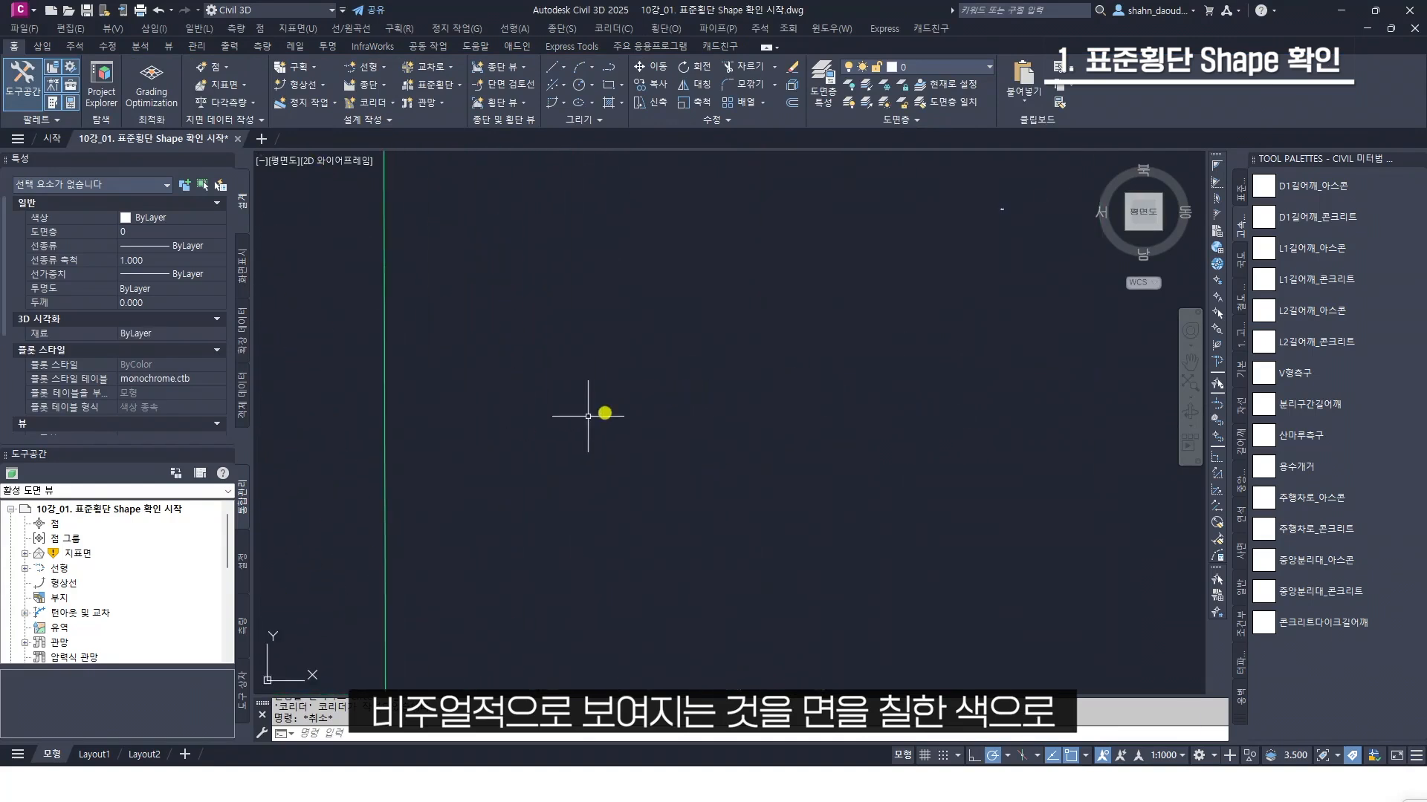
pyautogui.moveTo(977, 294); pyautogui.dragTo(851, 355, button='middle')
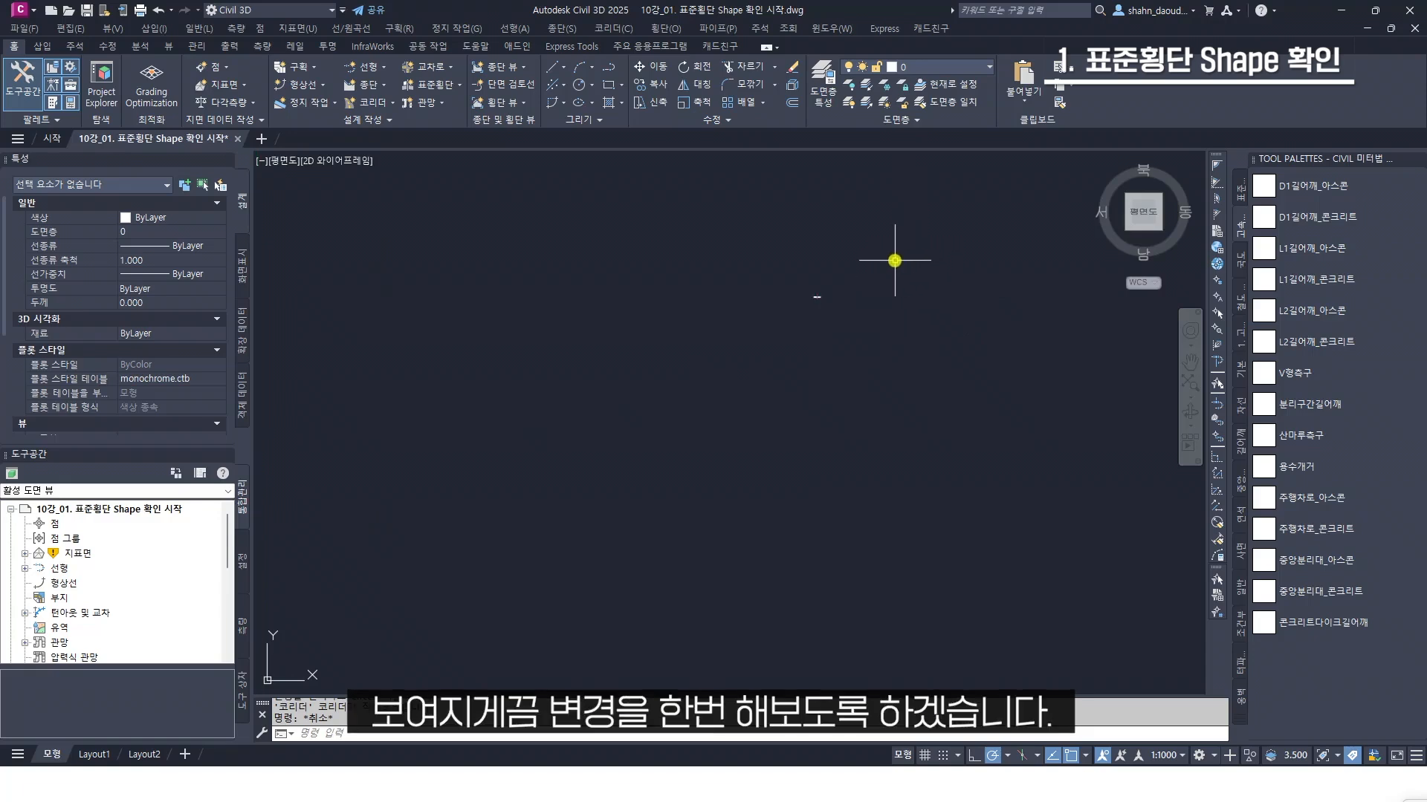
pyautogui.scroll(6, 765, 327)
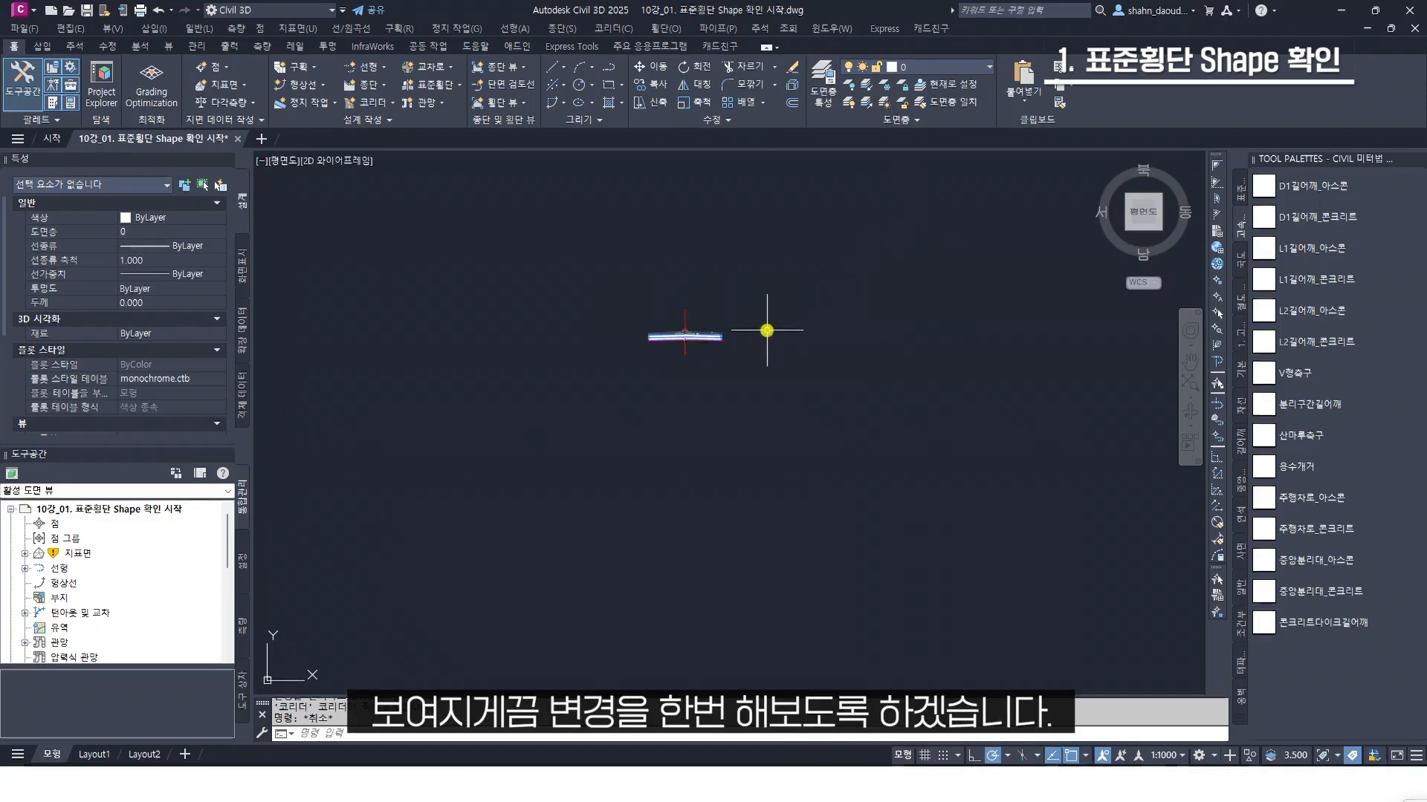
pyautogui.moveTo(725, 321); pyautogui.dragTo(885, 337, button='middle')
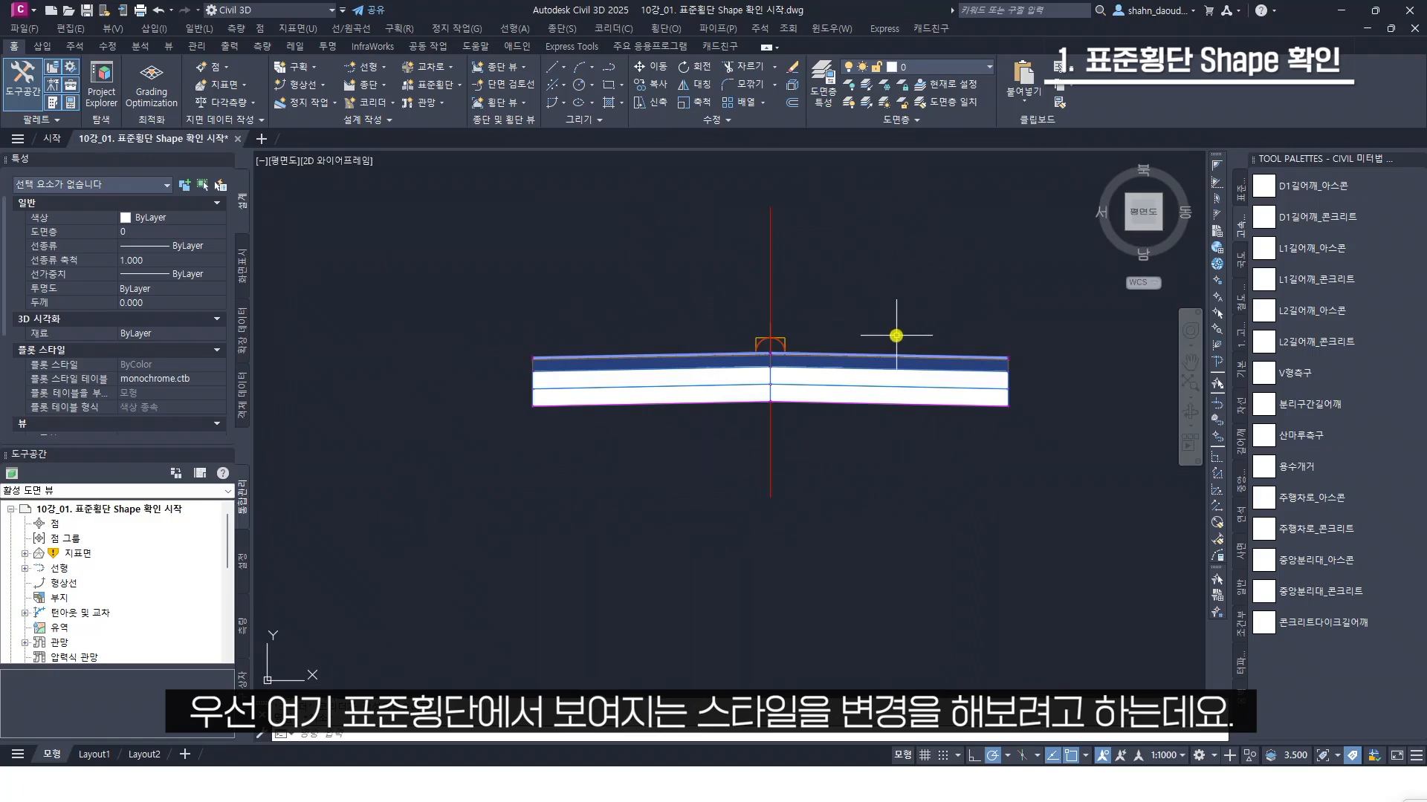
pyautogui.scroll(2, 899, 331)
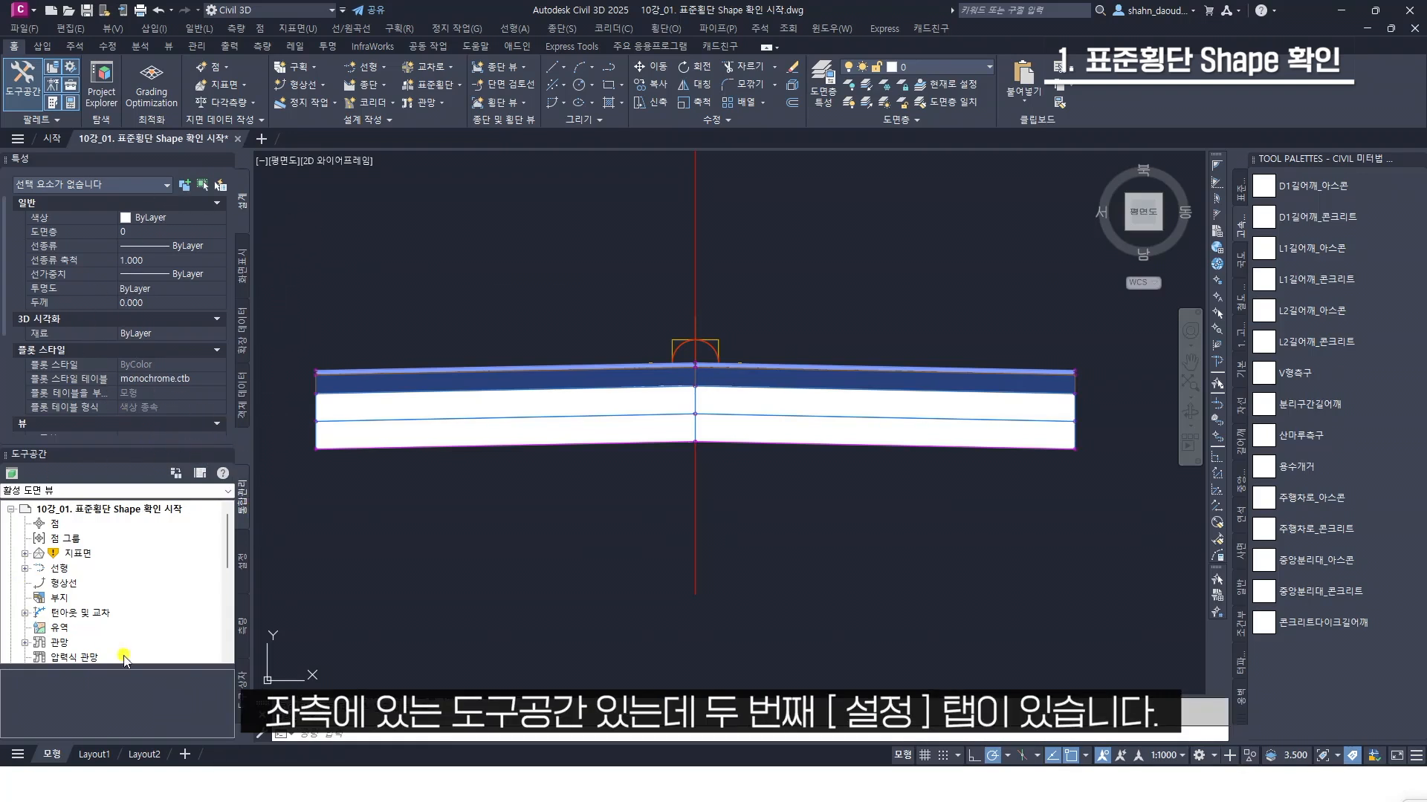
# List the shape styles (쉐이프 스타일) under the general multipurpose styles in the drawing settings and enlarge the list area
pyautogui.click(244, 558)
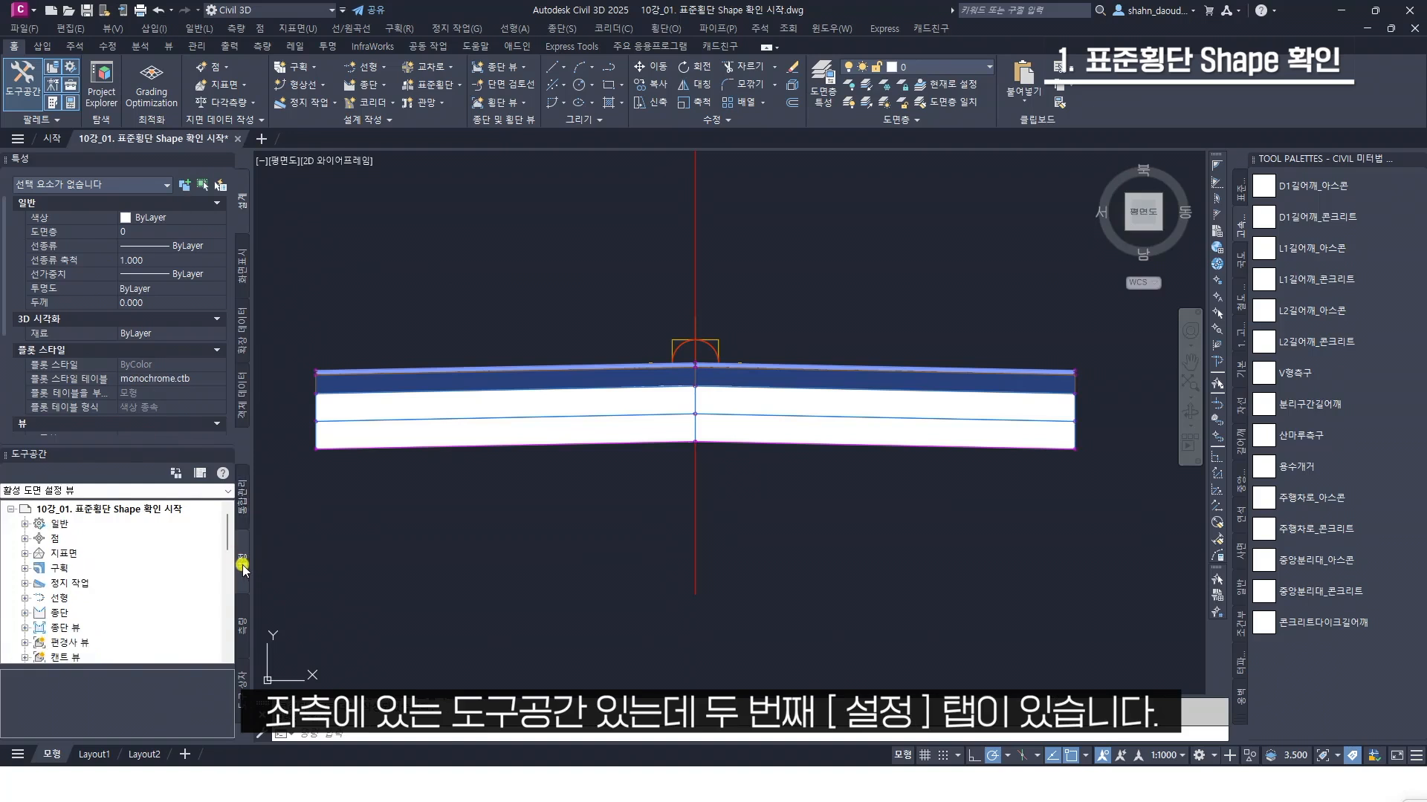
pyautogui.click(26, 523)
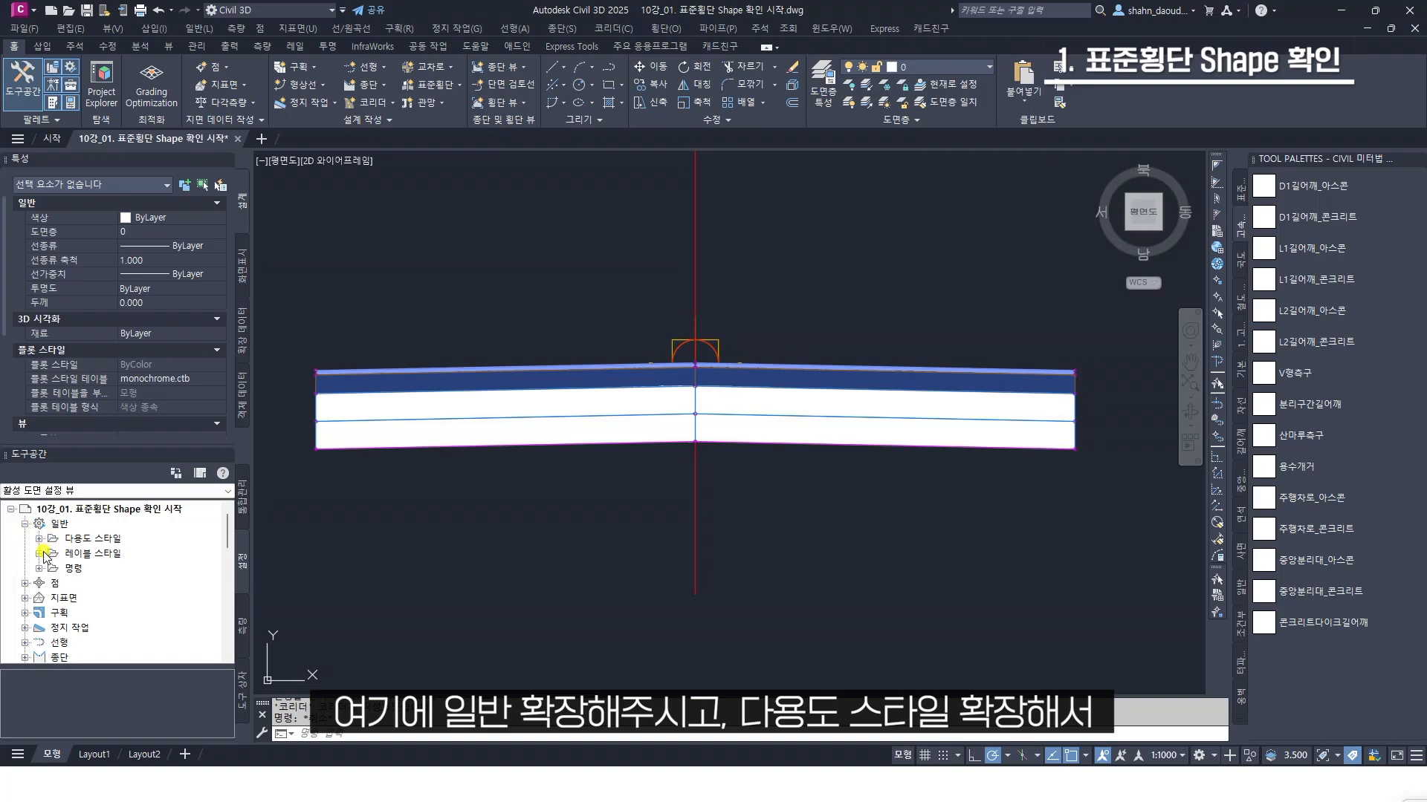
pyautogui.click(40, 539)
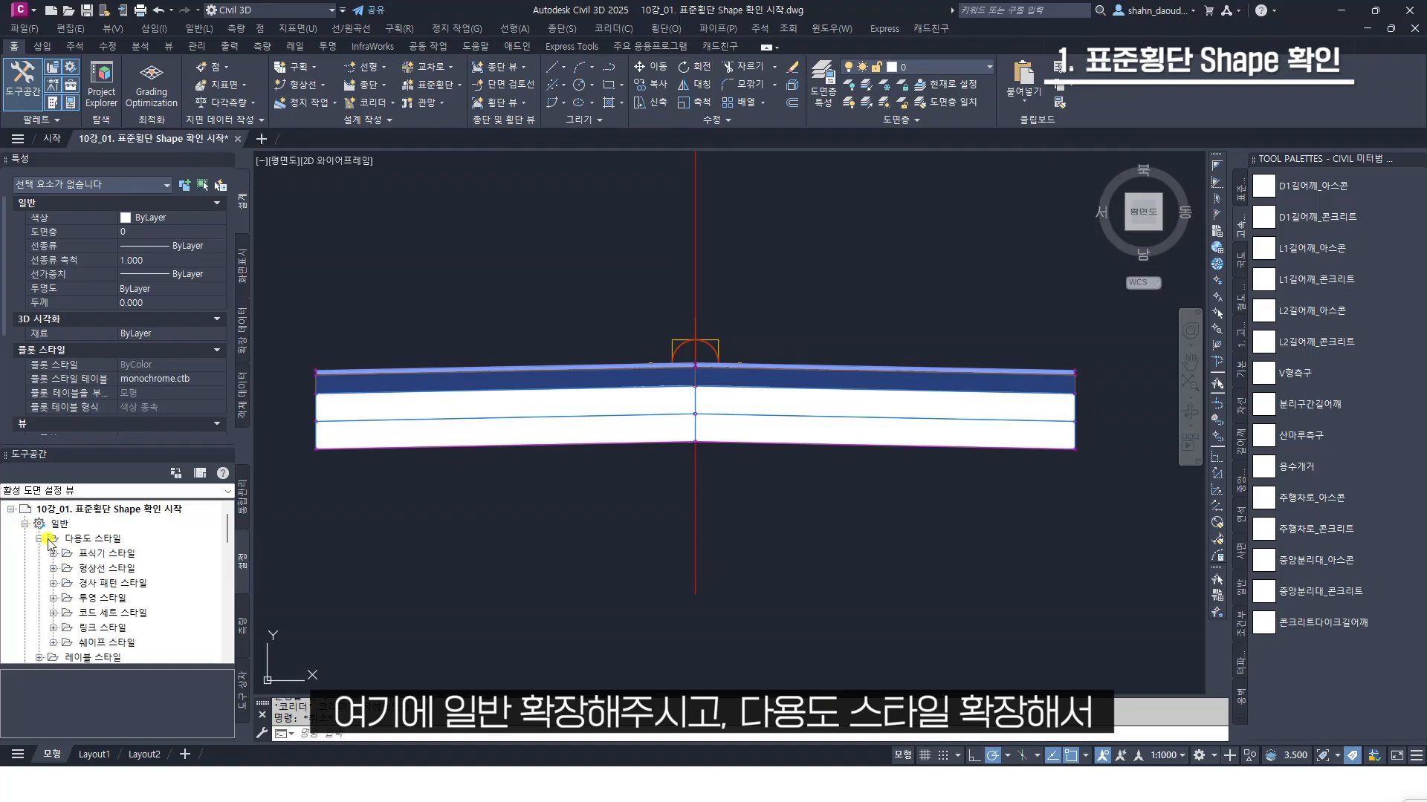
pyautogui.scroll(-1, 113, 576)
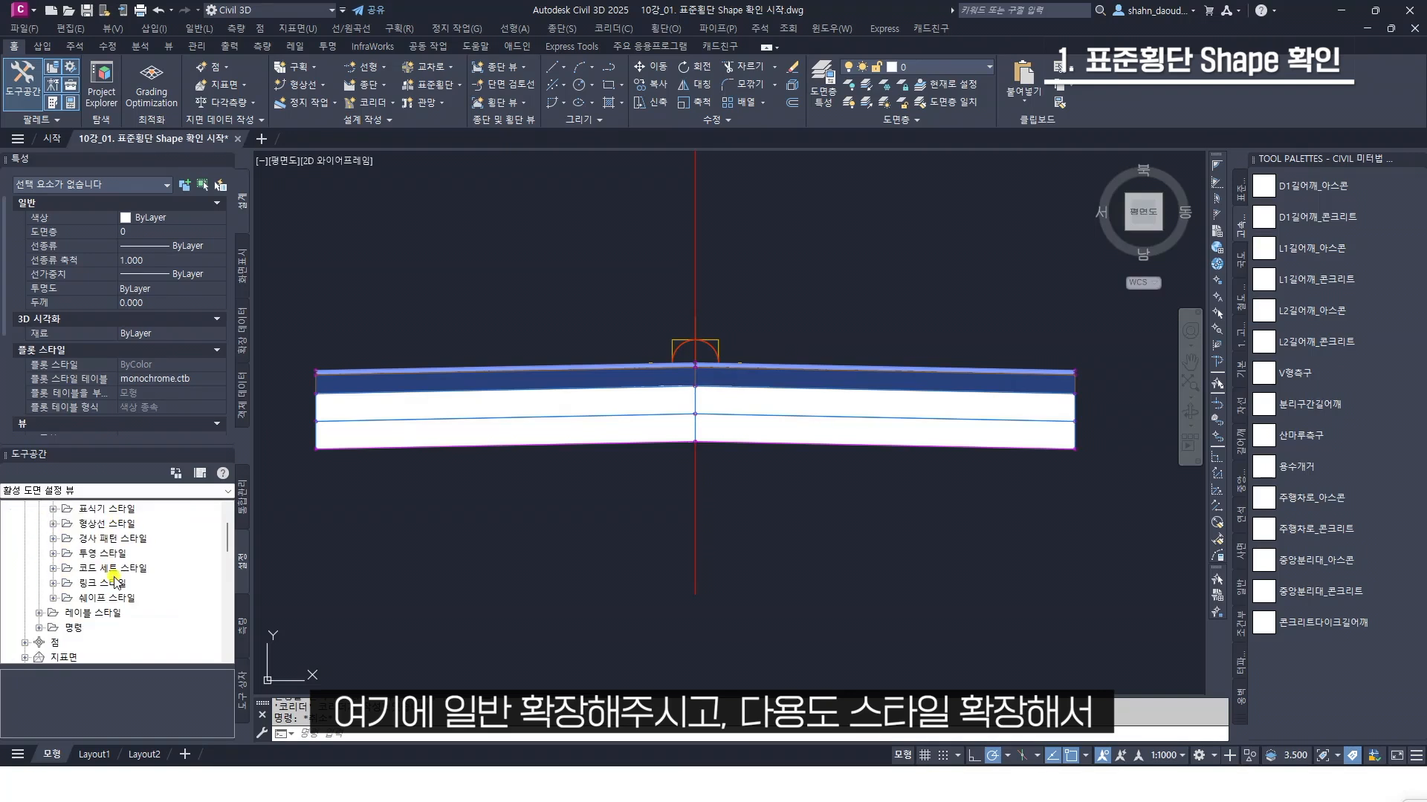
pyautogui.click(52, 598)
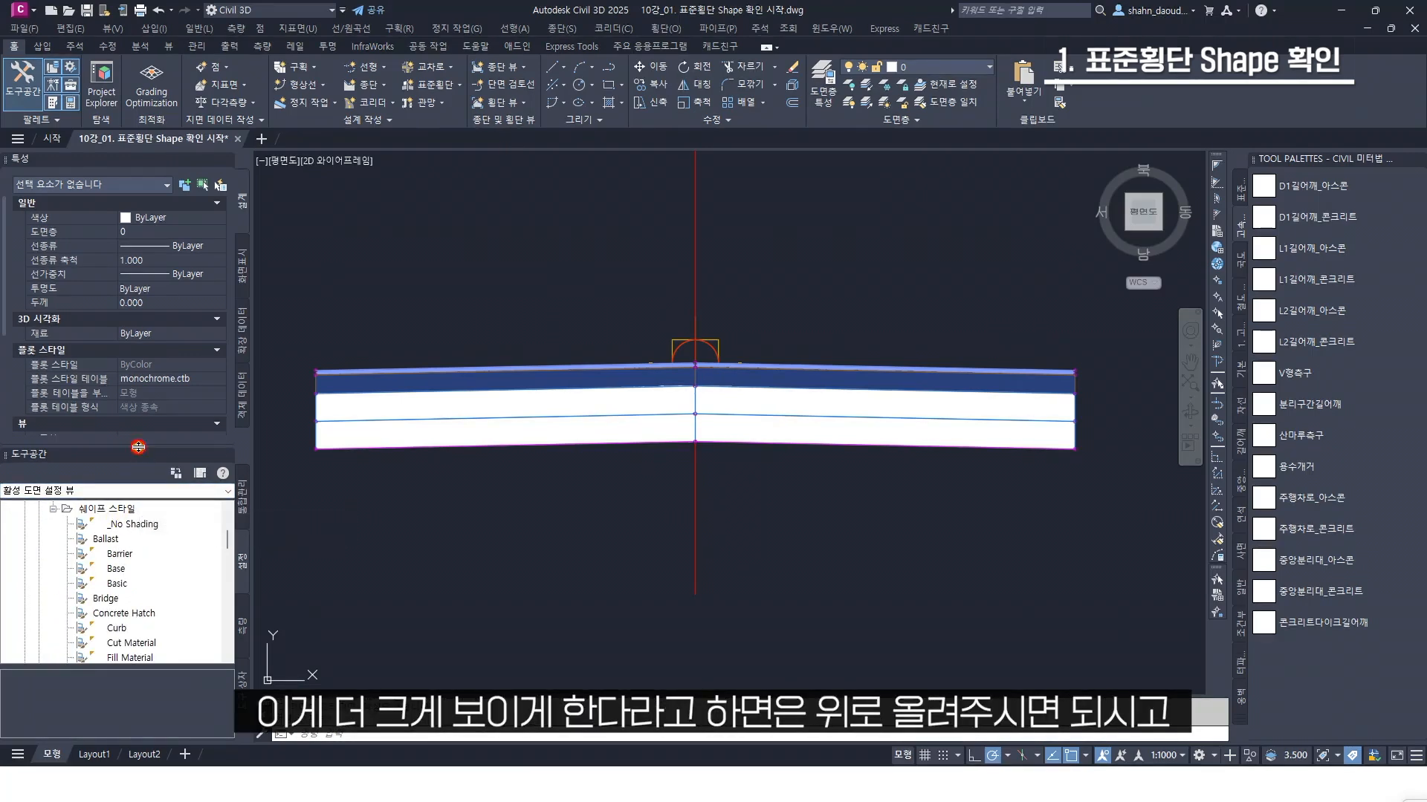
pyautogui.moveTo(138, 446); pyautogui.dragTo(134, 250)
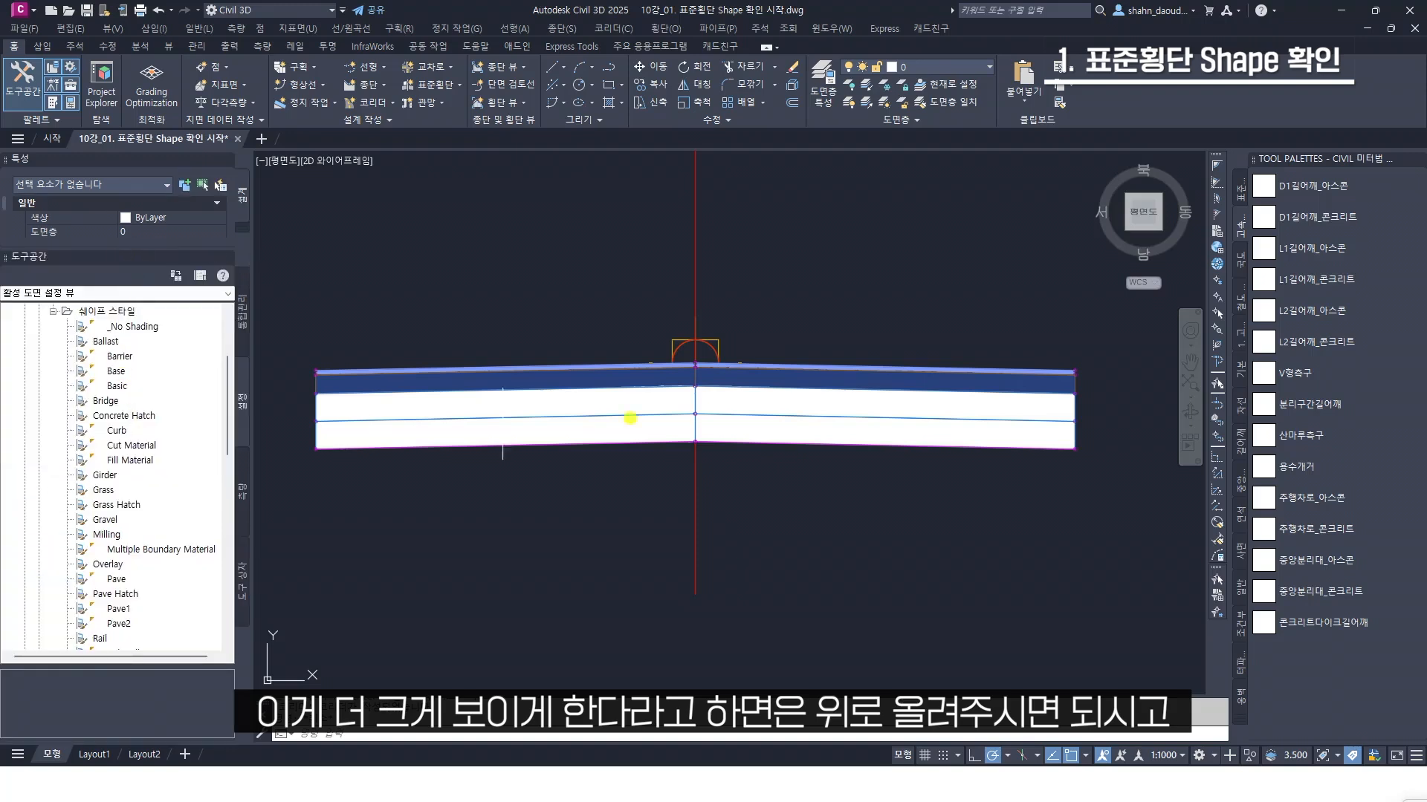
# Check the shape code of the assembly's topmost pavement layer
pyautogui.scroll(4, 829, 375)
pyautogui.moveTo(833, 357)
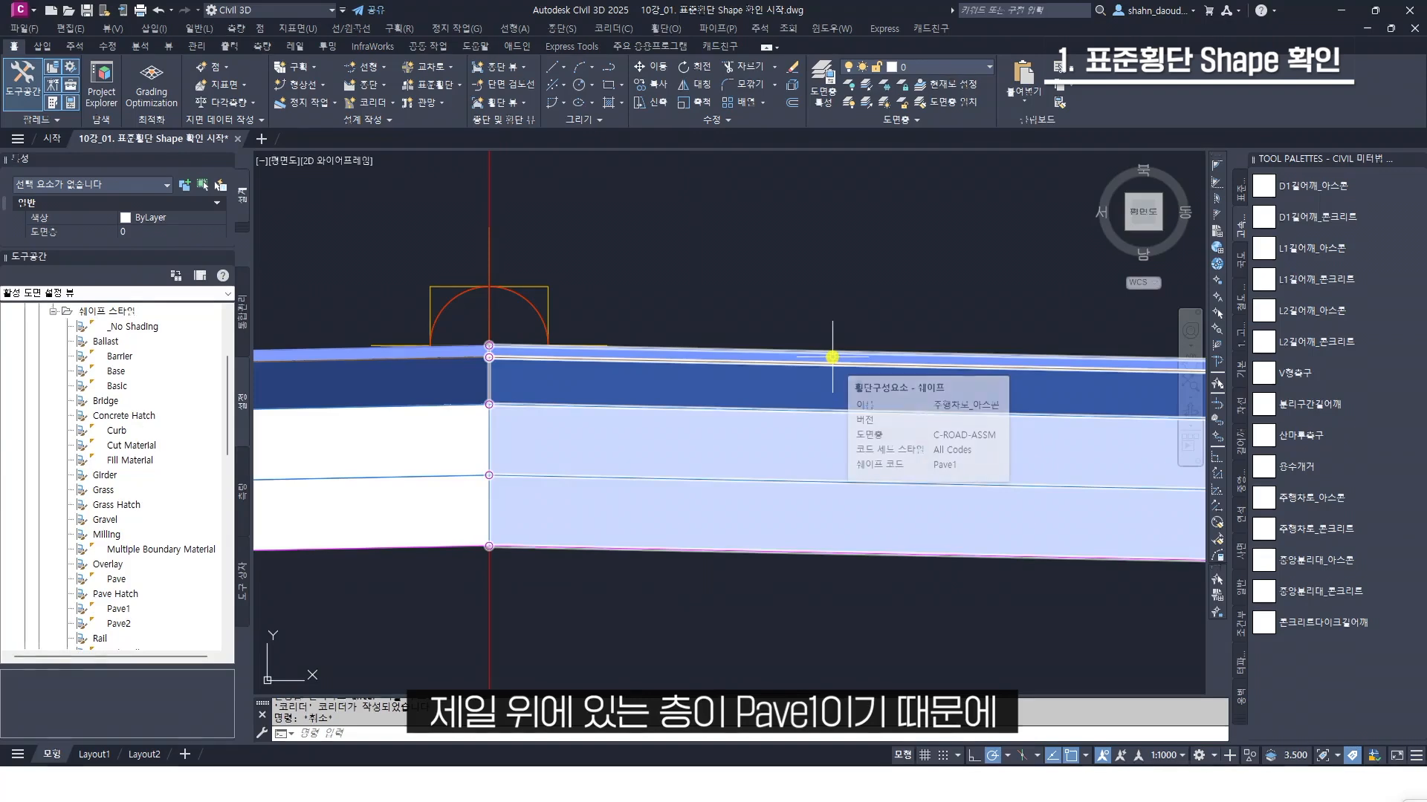
pyautogui.scroll(-4, 832, 357)
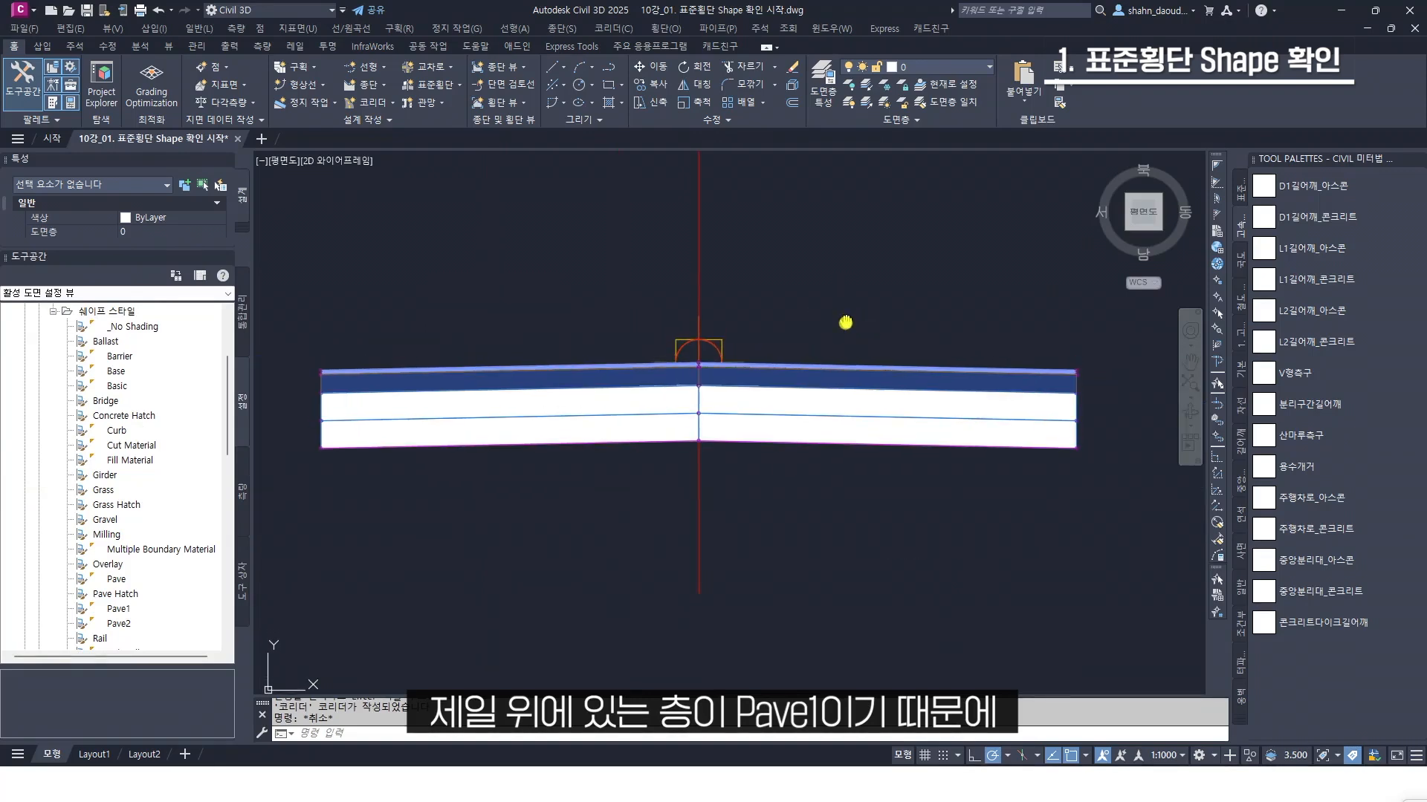
# Edit the Pave1 shape style, setting the plan-view colour of its shape area fill (쉐이프 영역 채우기) to red, and accept the style
pyautogui.click(119, 608)
pyautogui.scroll(-2, 122, 569)
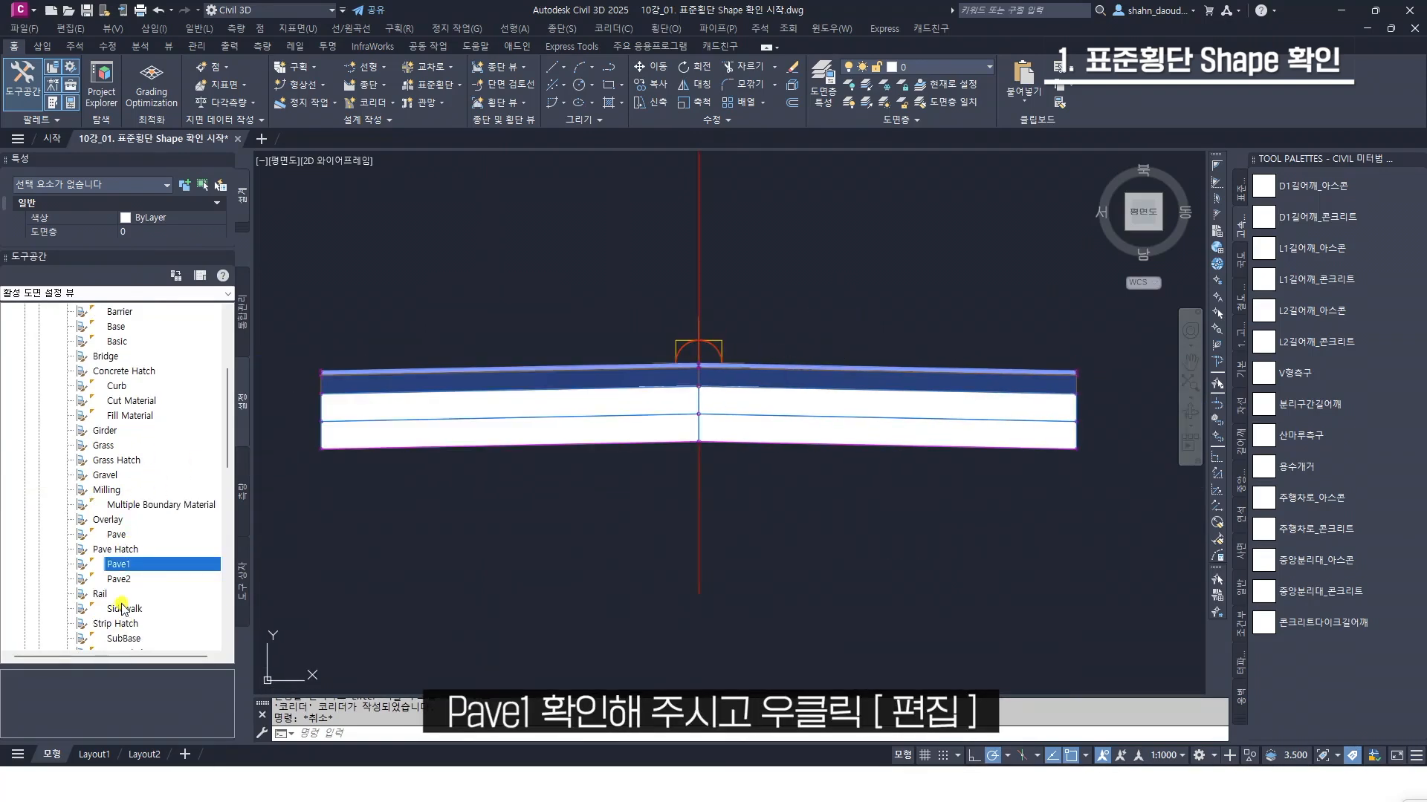
pyautogui.rightClick(125, 522)
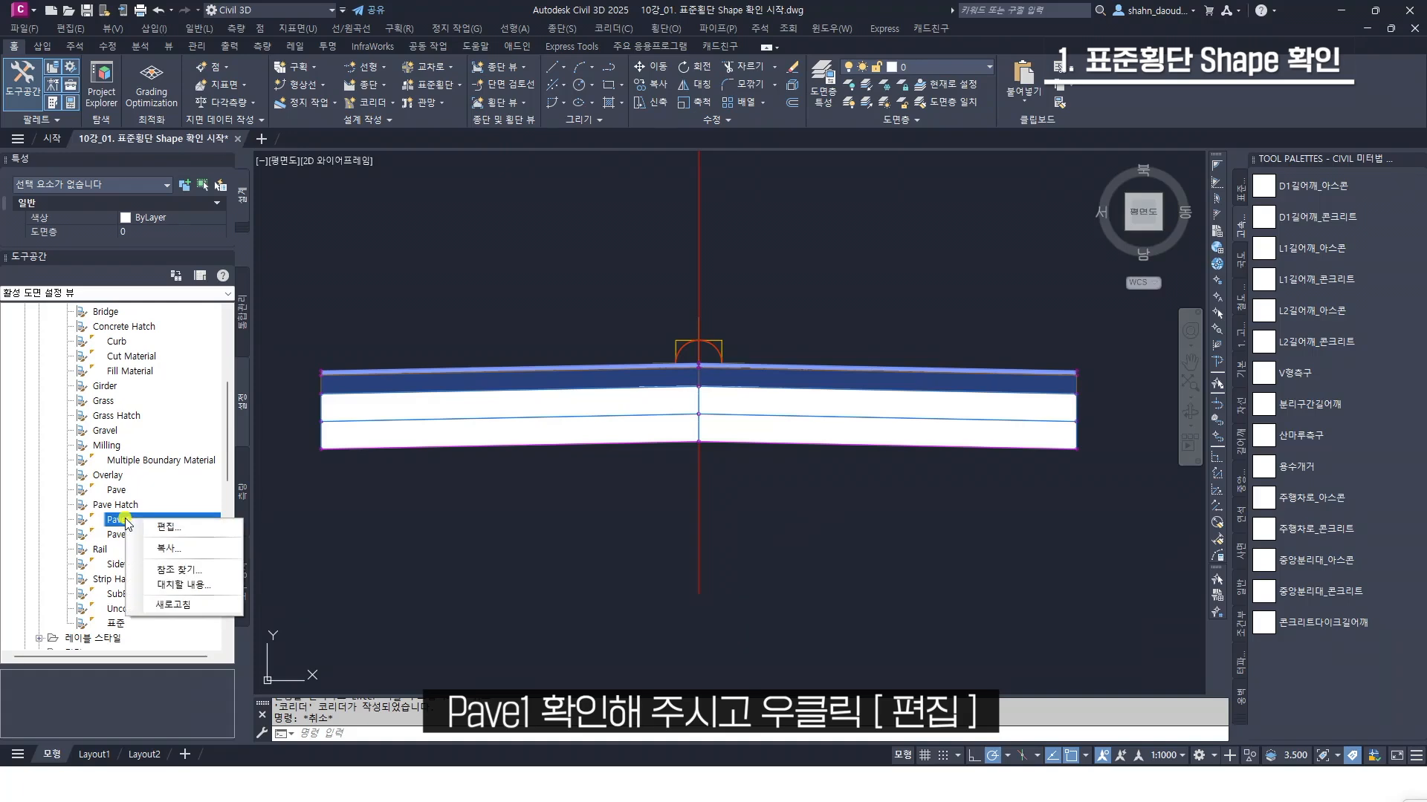
pyautogui.click(206, 529)
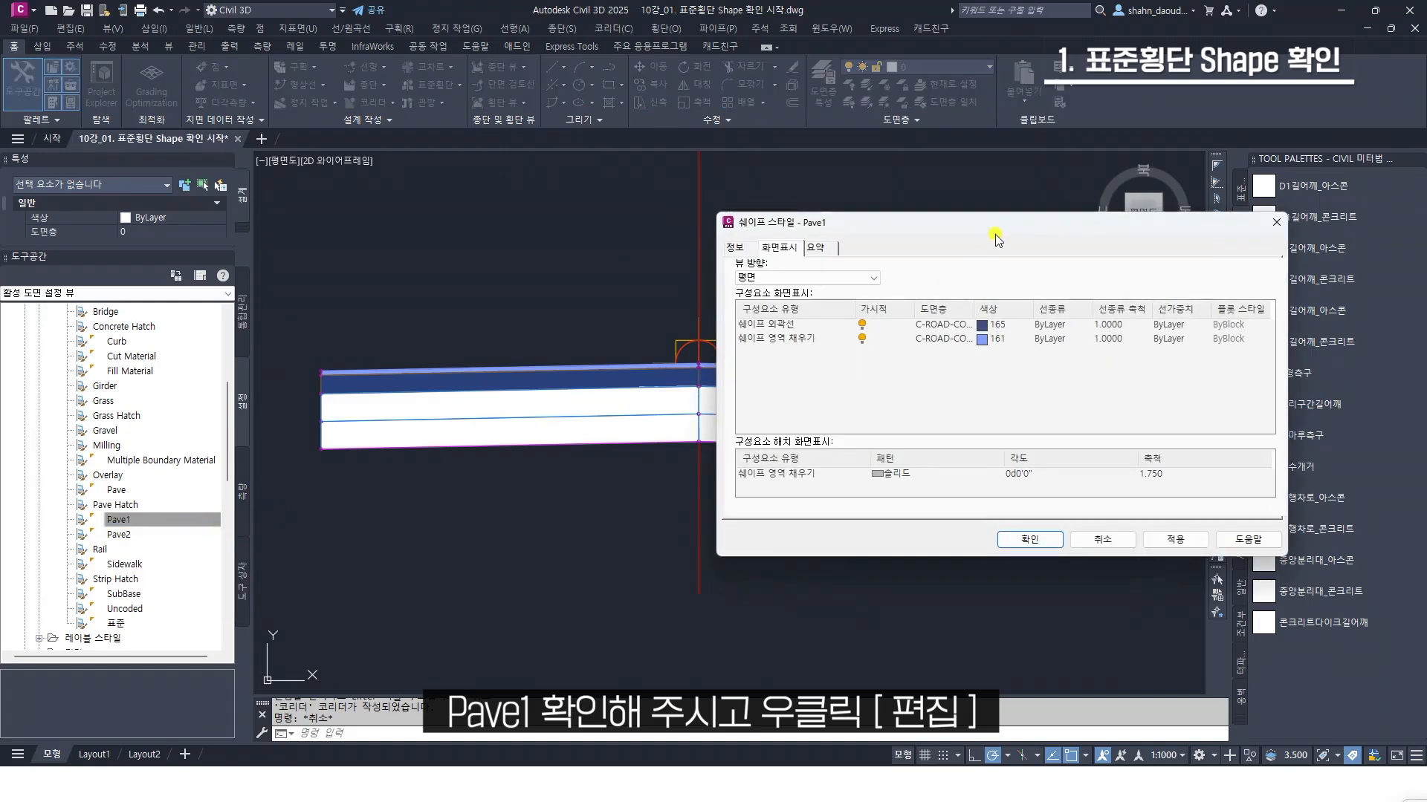
pyautogui.moveTo(997, 239)
pyautogui.mouseDown()
pyautogui.moveTo(1019, 292)
pyautogui.moveTo(696, 339)
pyautogui.moveTo(461, 255)
pyautogui.mouseUp()
pyautogui.click(260, 355)
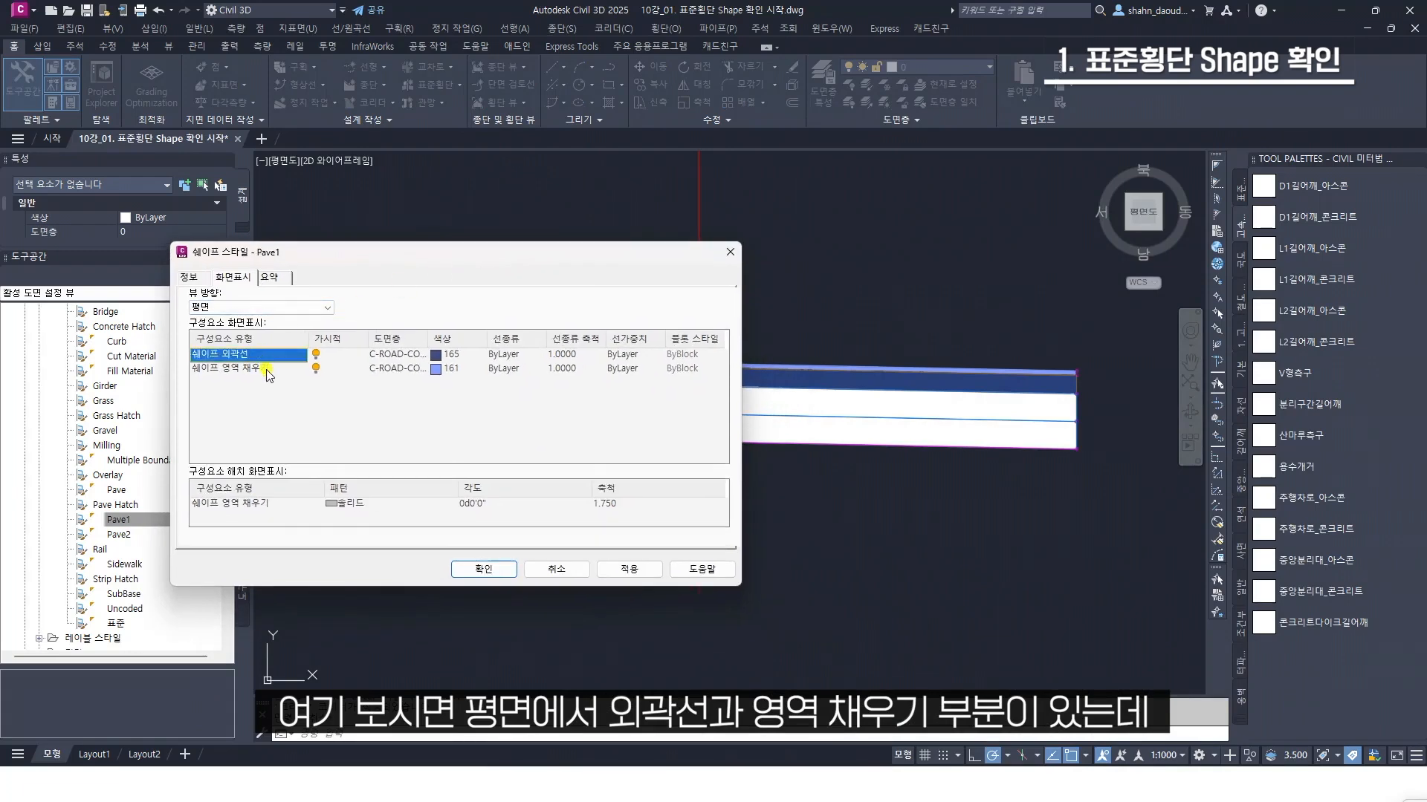
pyautogui.click(267, 369)
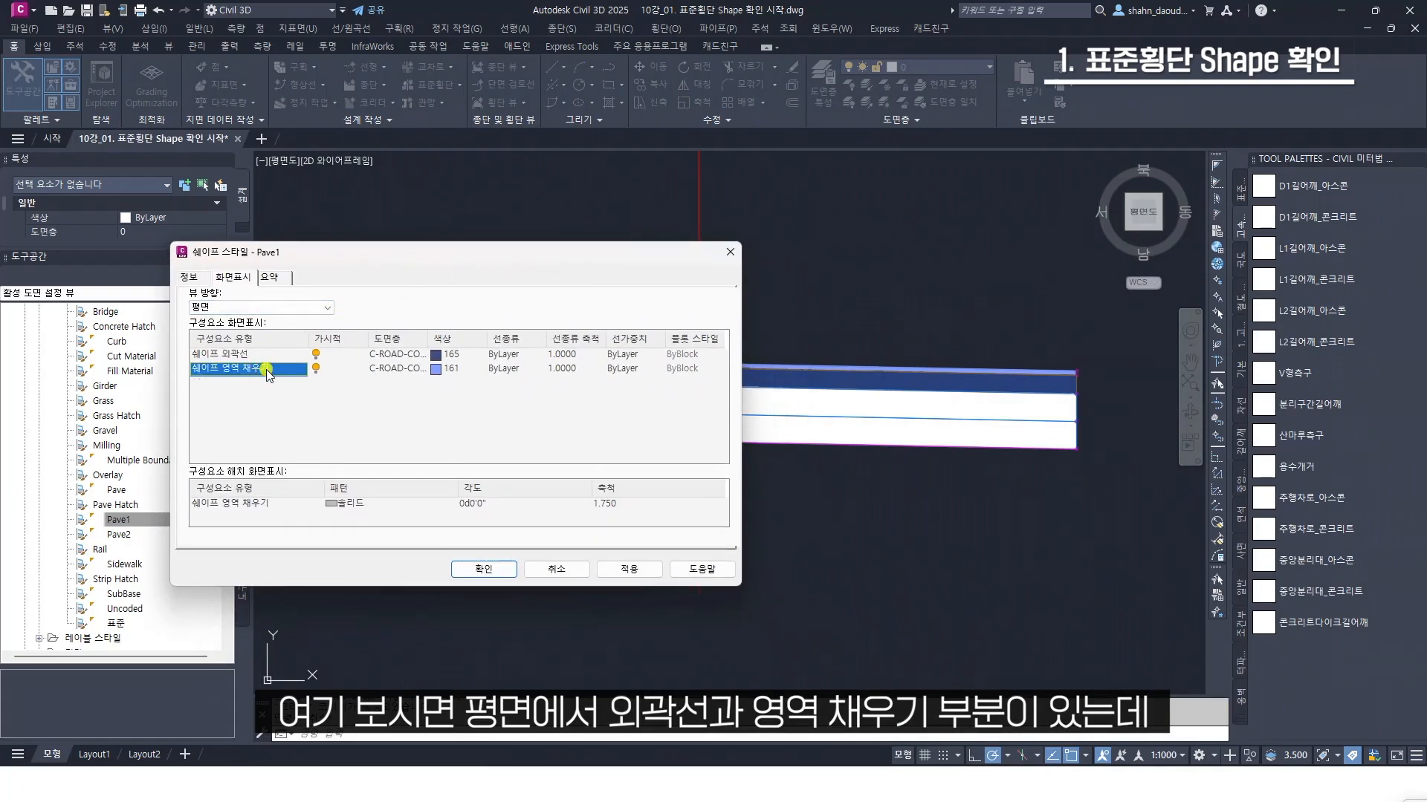
pyautogui.click(438, 368)
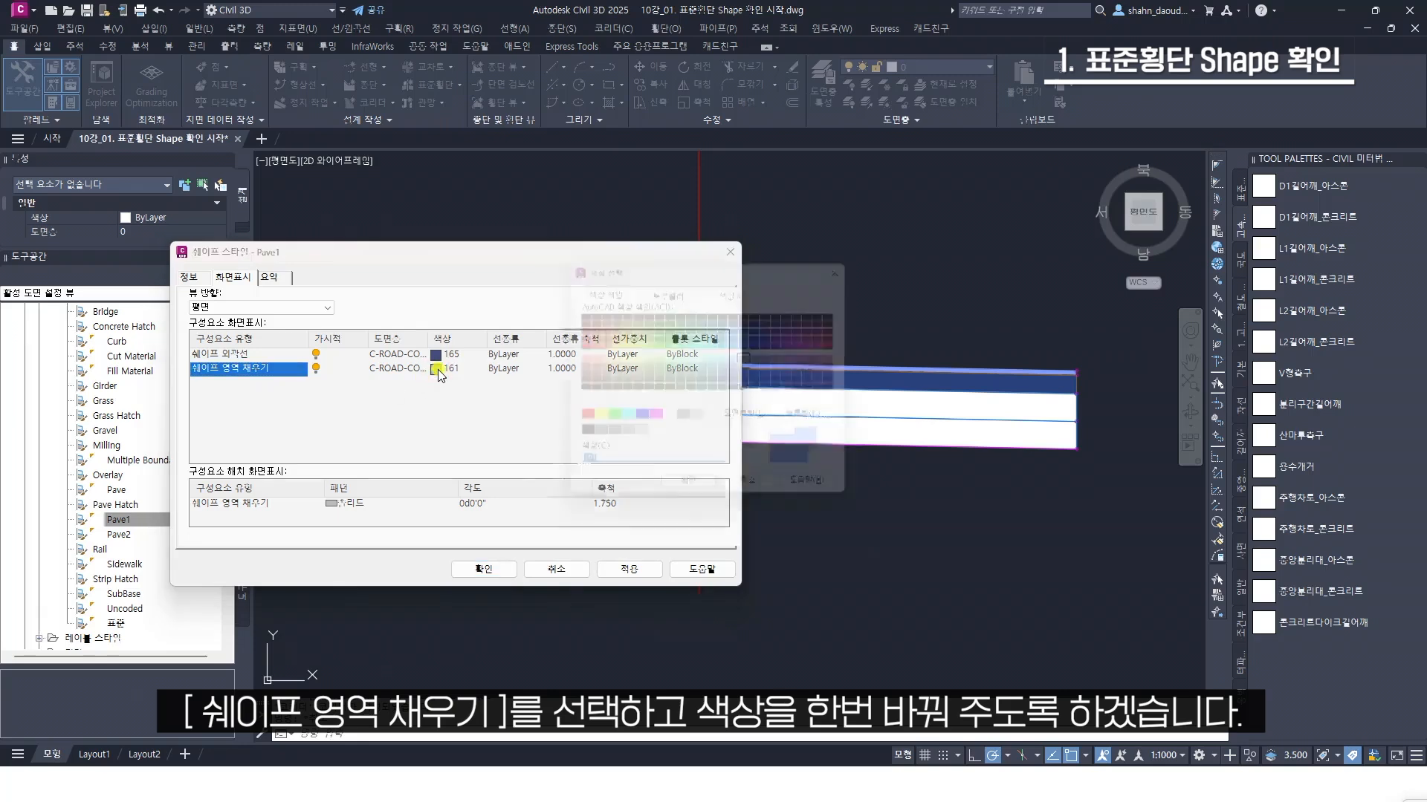
pyautogui.click(576, 421)
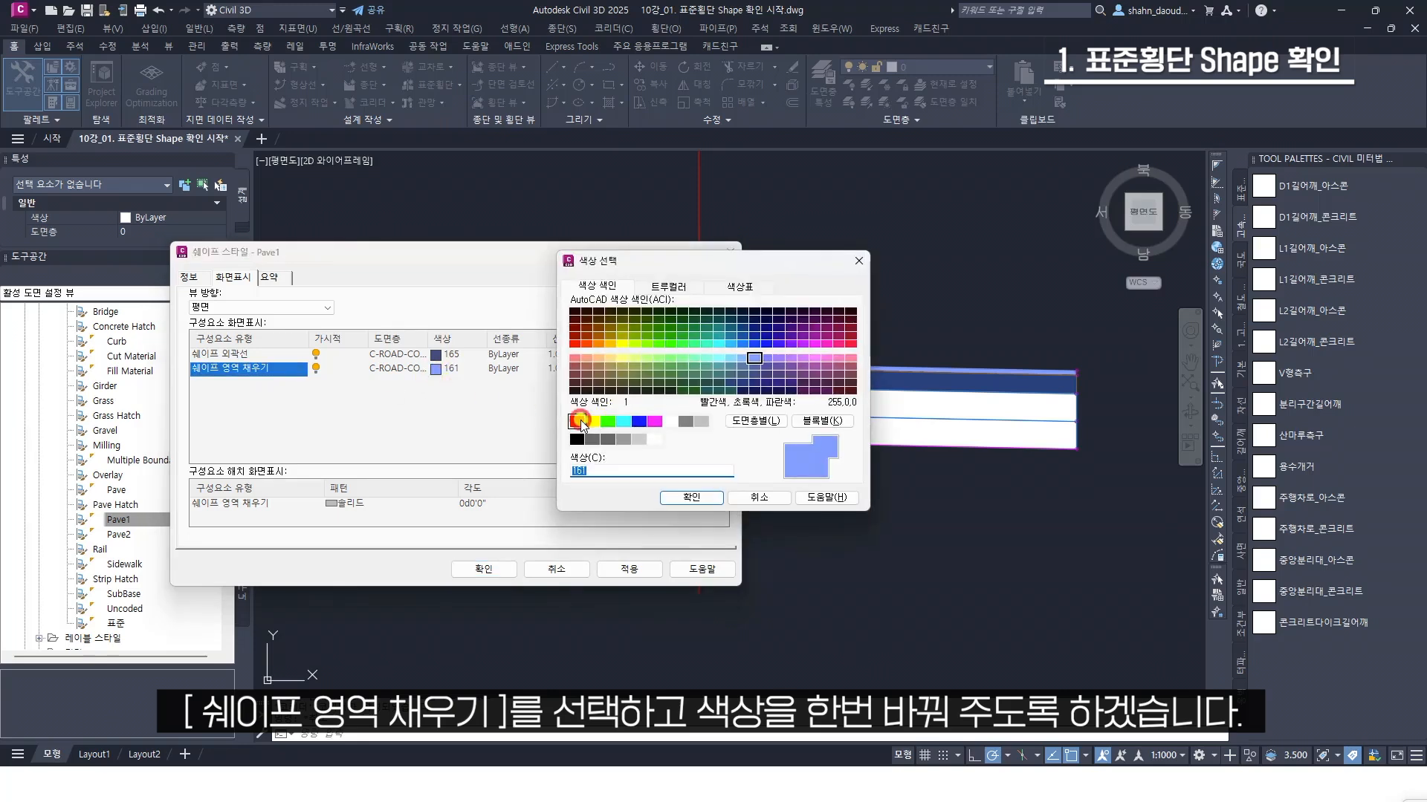
pyautogui.click(691, 497)
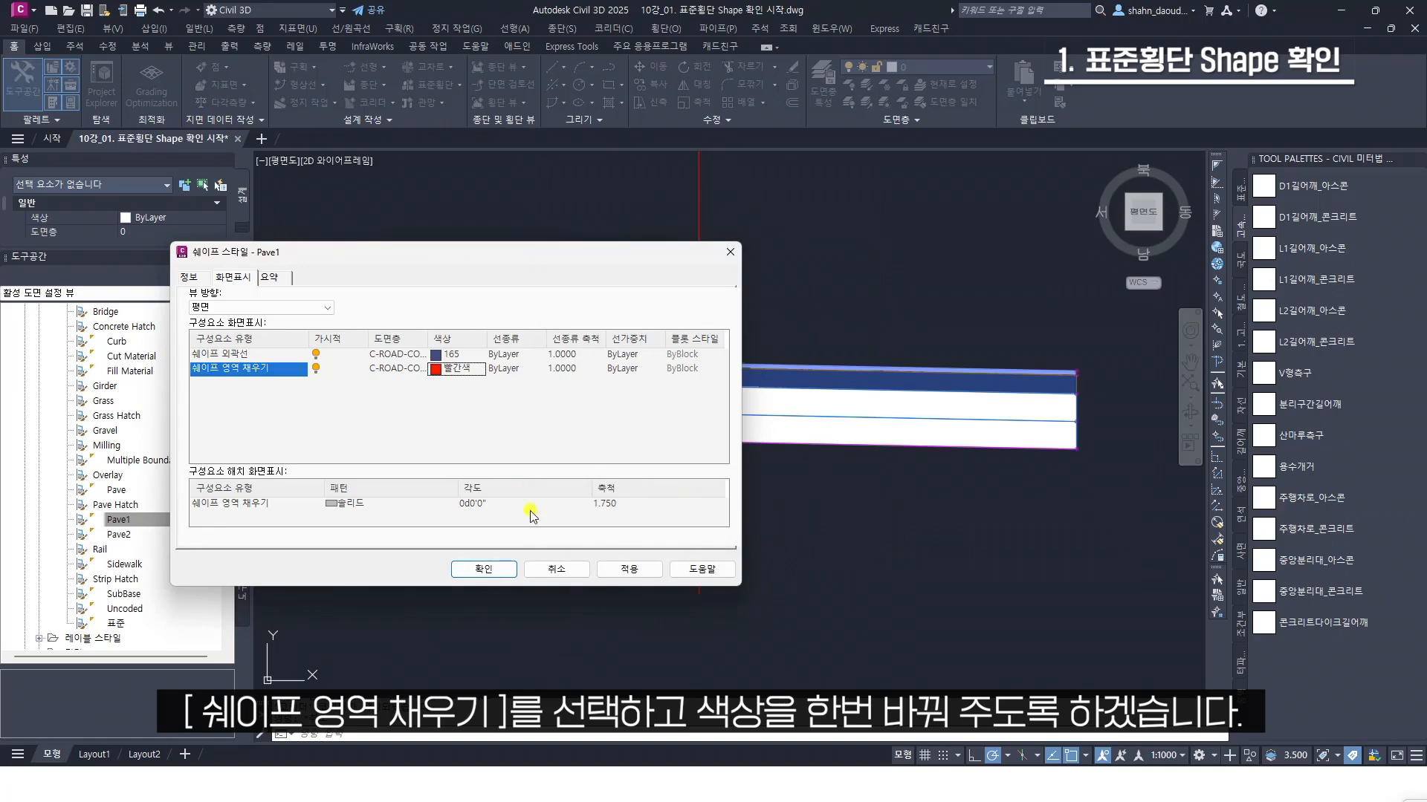
pyautogui.click(495, 569)
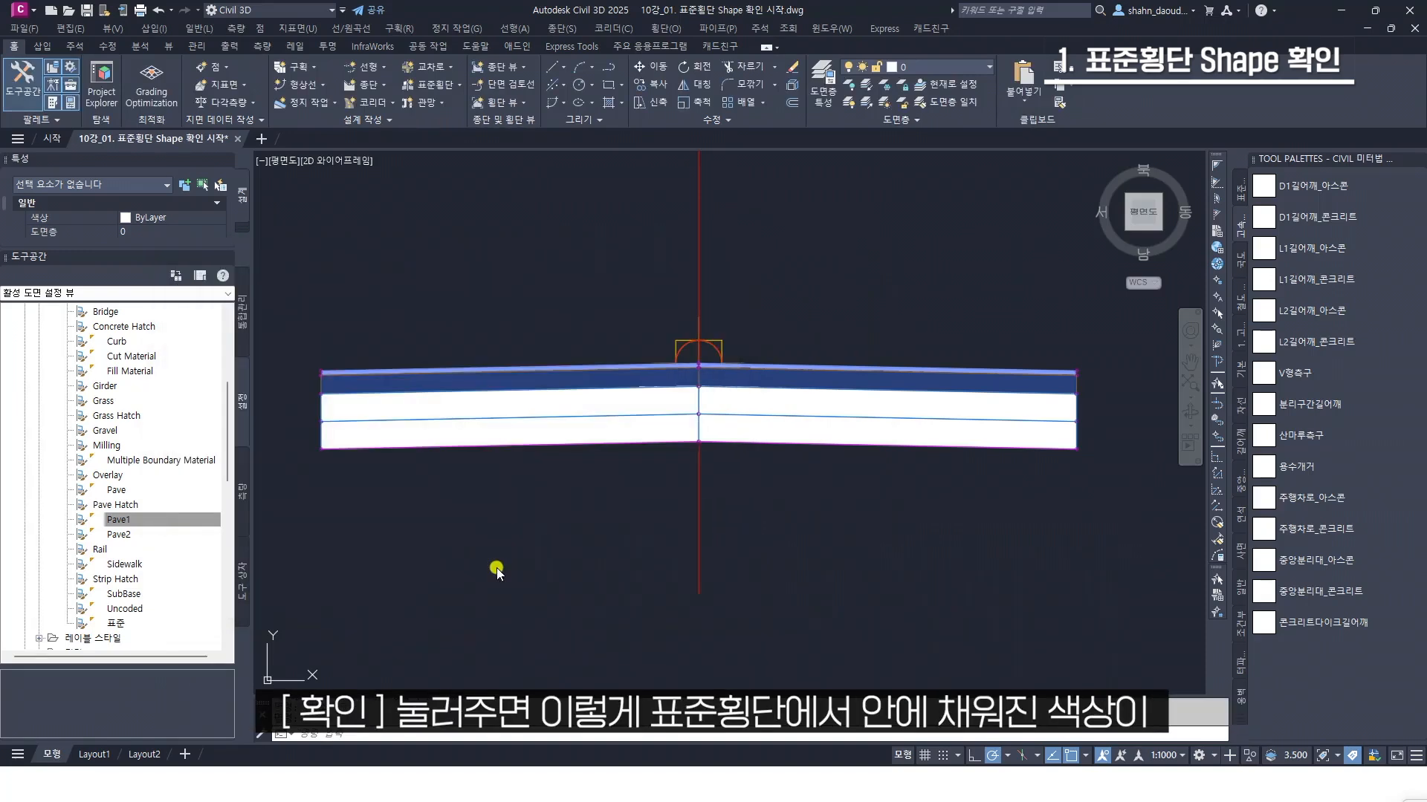
# Examine the fill of the assembly's top layer and of the corridor in plan around stations 1+600 and 1+620
pyautogui.scroll(2, 952, 367)
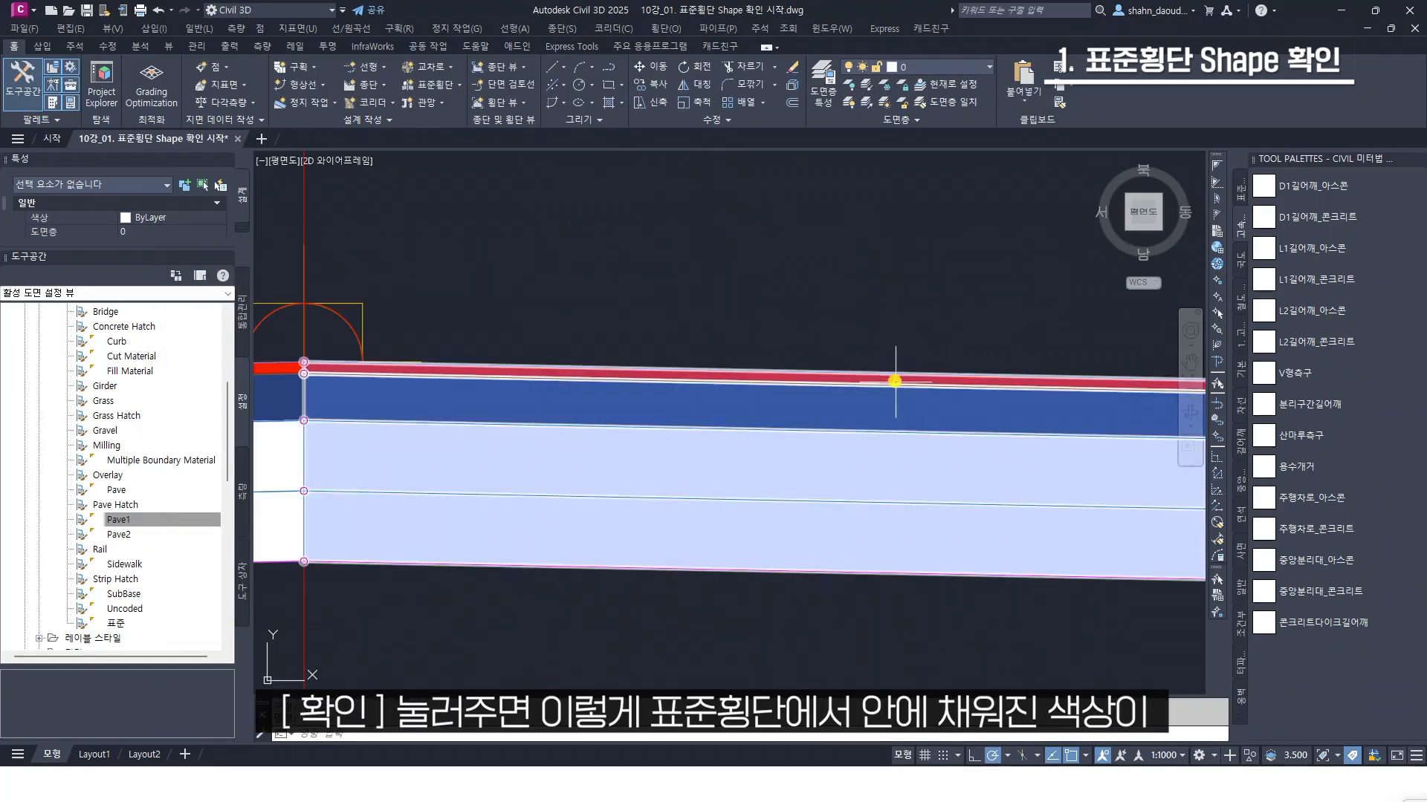
pyautogui.scroll(3, 850, 372)
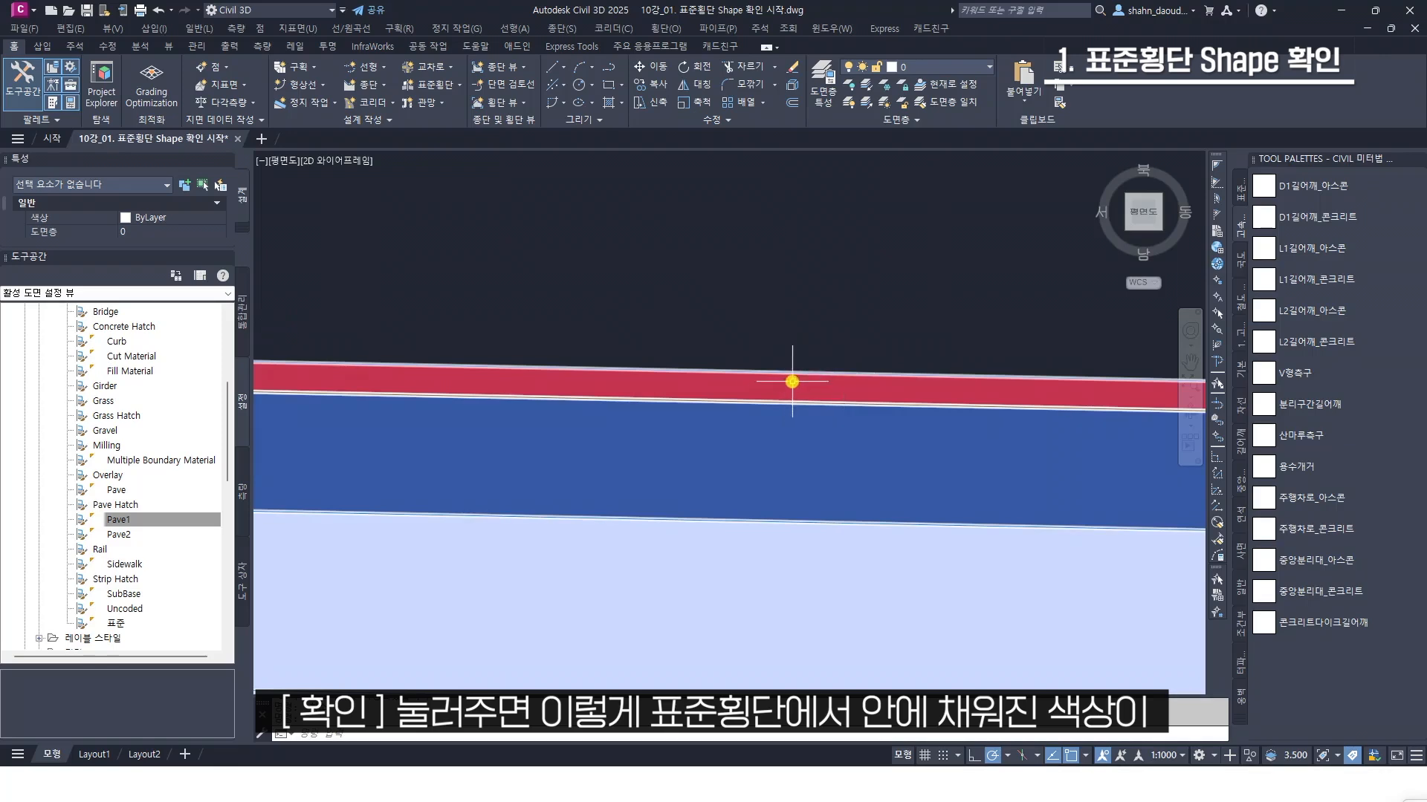
pyautogui.scroll(-3, 777, 386)
pyautogui.scroll(-2, 777, 388)
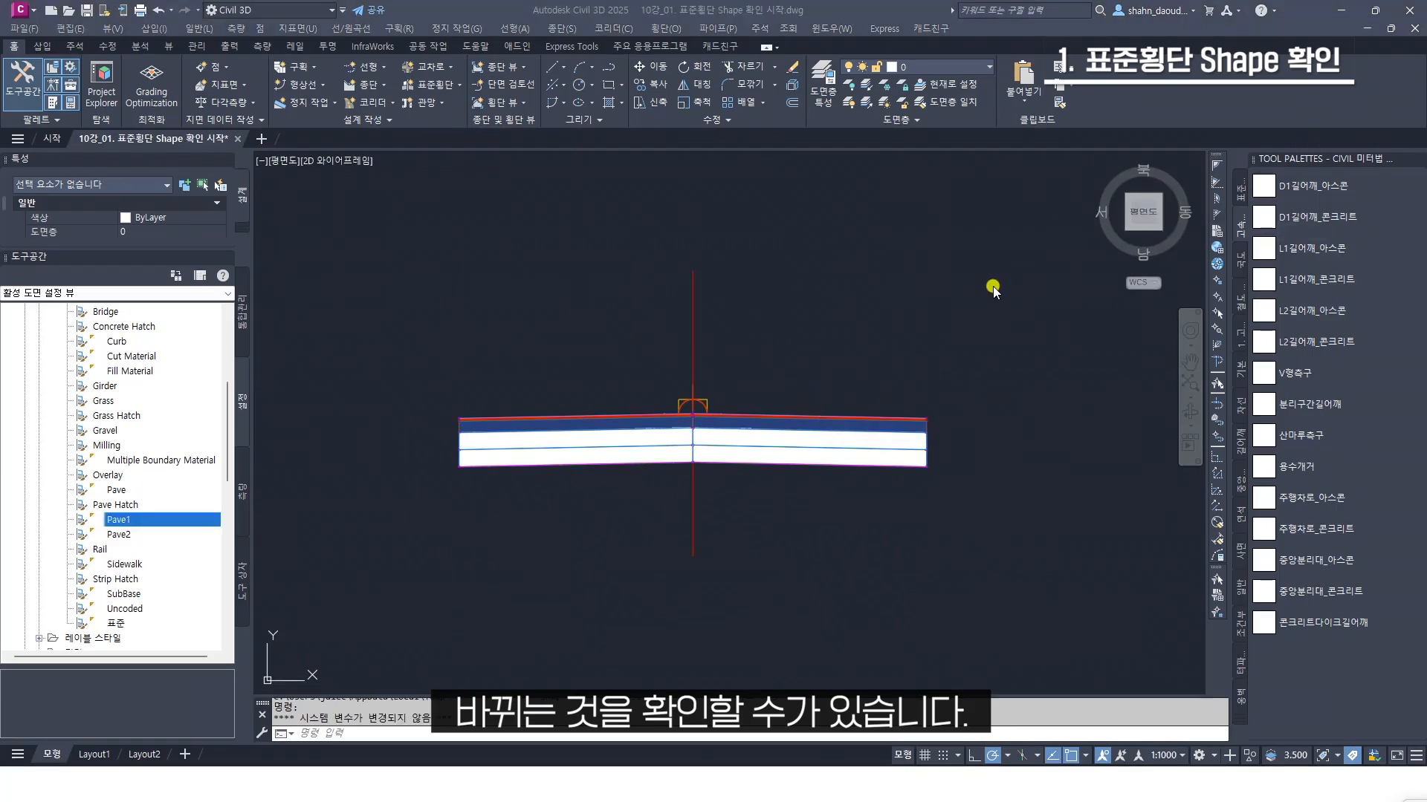
pyautogui.scroll(5, 850, 422)
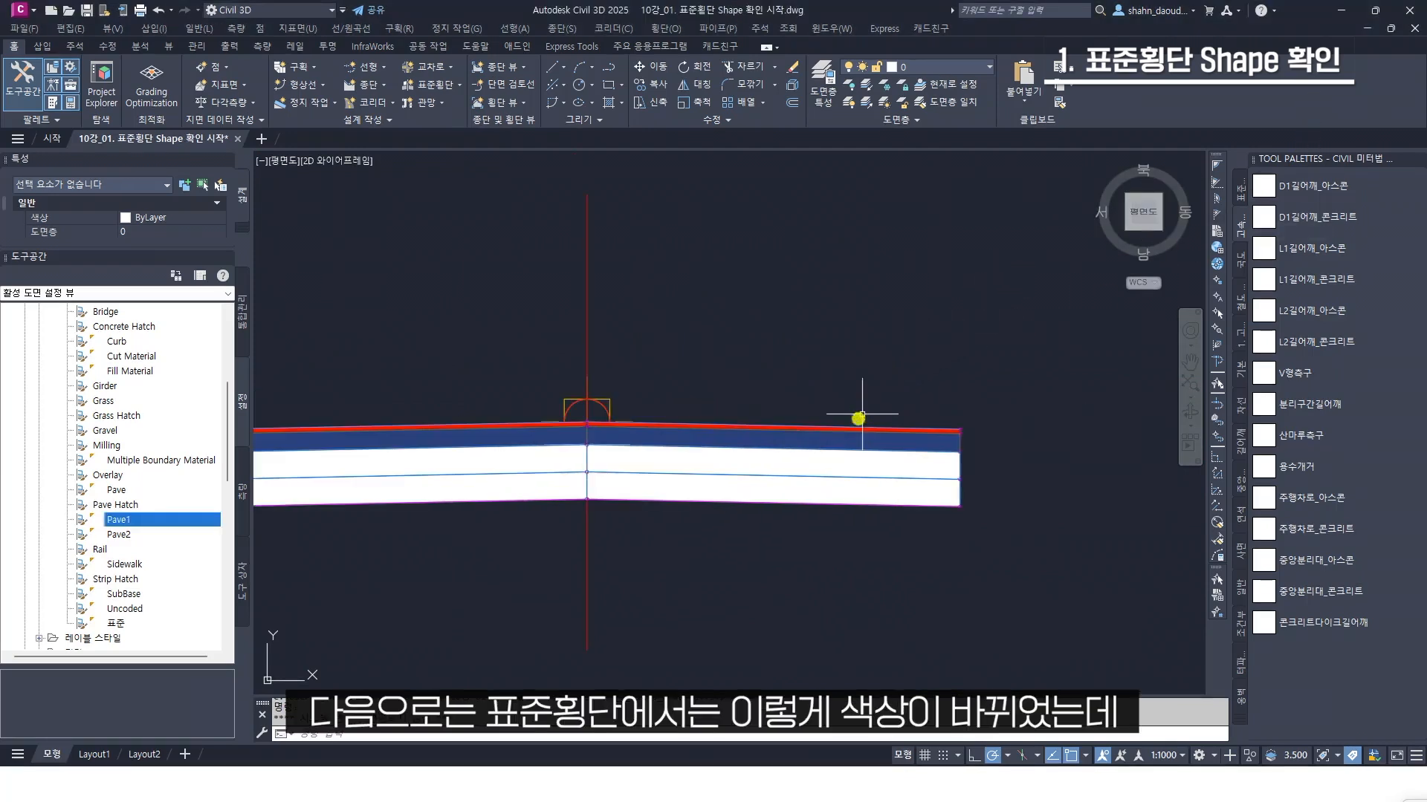
pyautogui.scroll(-5, 818, 414)
pyautogui.moveTo(764, 413); pyautogui.dragTo(1025, 352, button='middle')
pyautogui.scroll(4, 475, 396)
pyautogui.scroll(5, 471, 396)
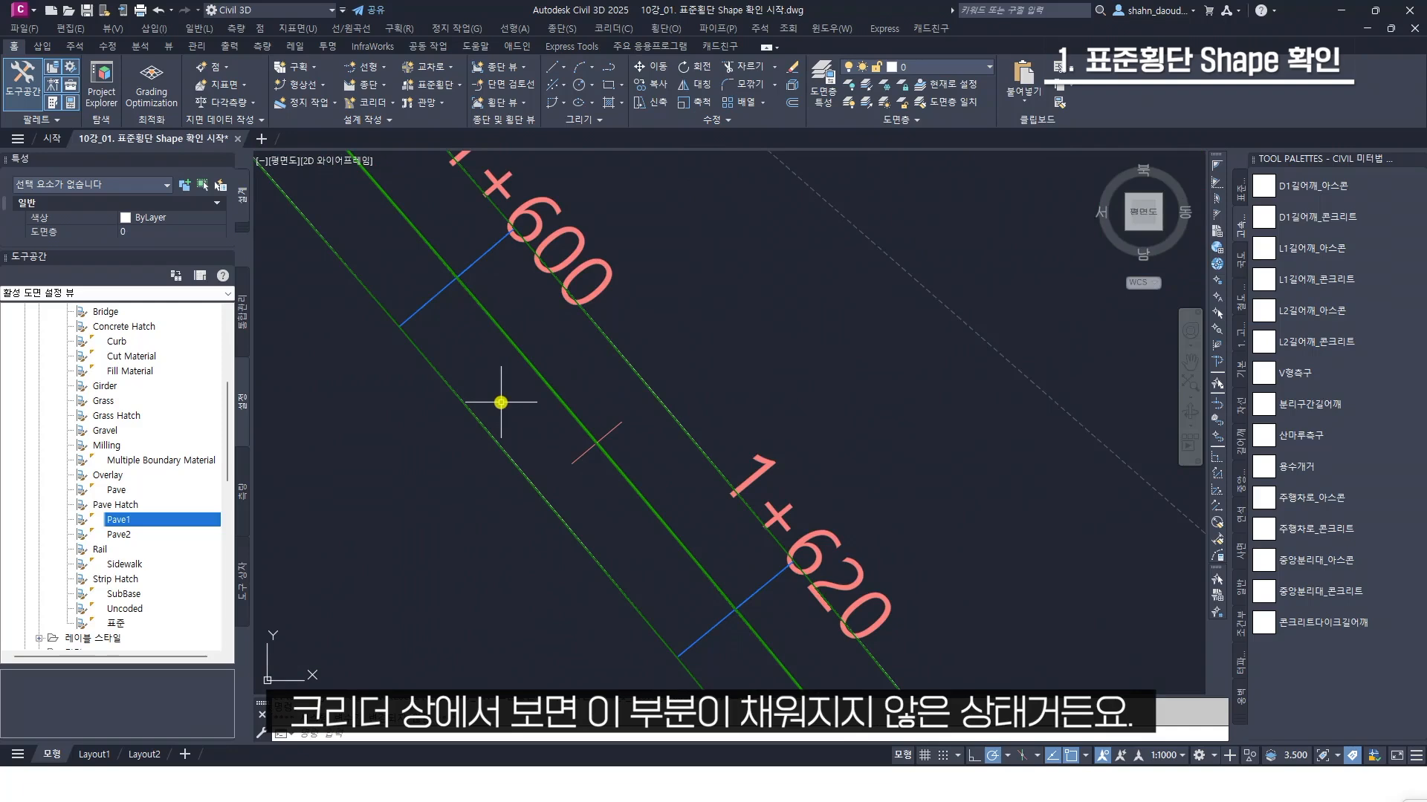
pyautogui.scroll(-2, 514, 394)
pyautogui.moveTo(513, 383); pyautogui.dragTo(552, 401, button='middle')
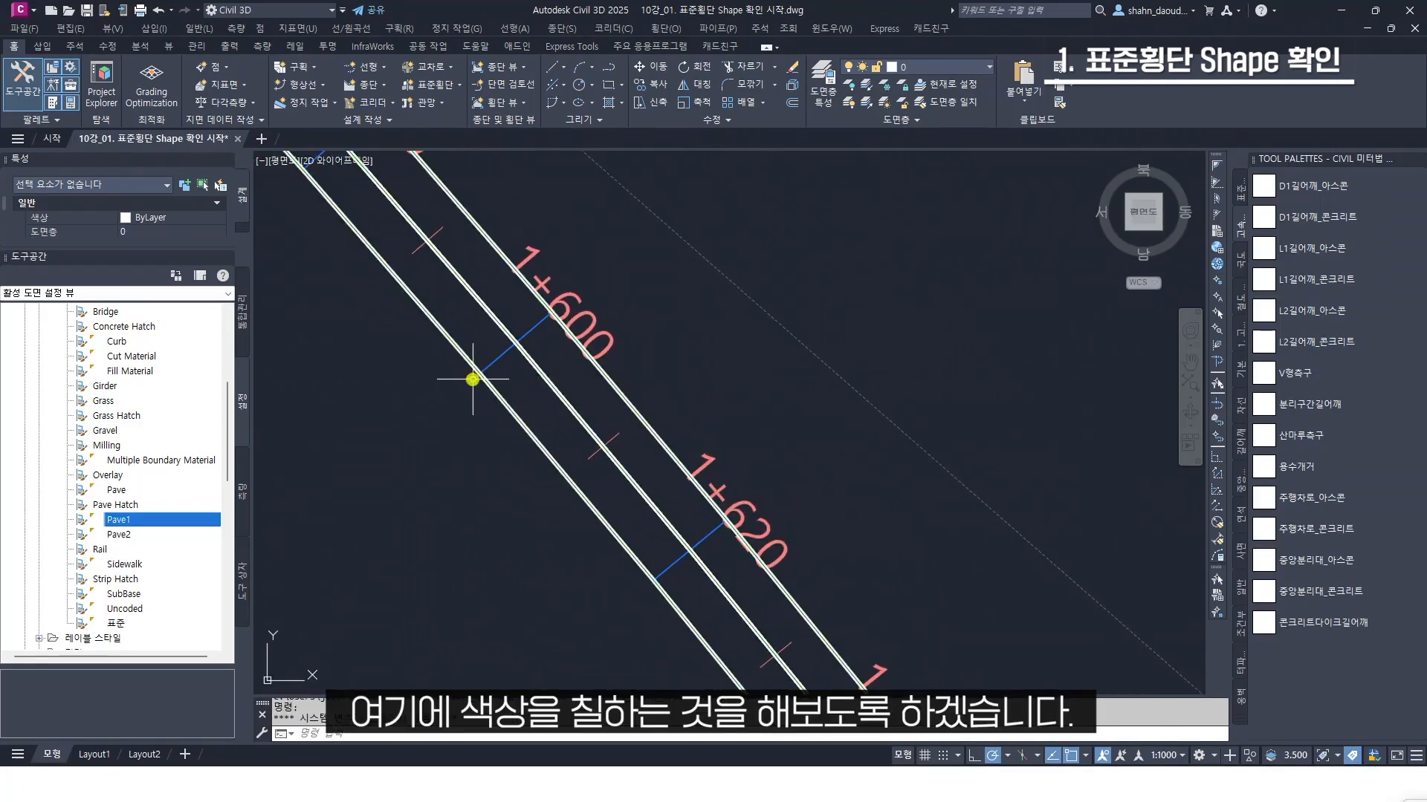
# Collapse the shape styles, list the code set styles (코드 세트 스타일) and open the All Codes style for editing
pyautogui.scroll(5, 182, 405)
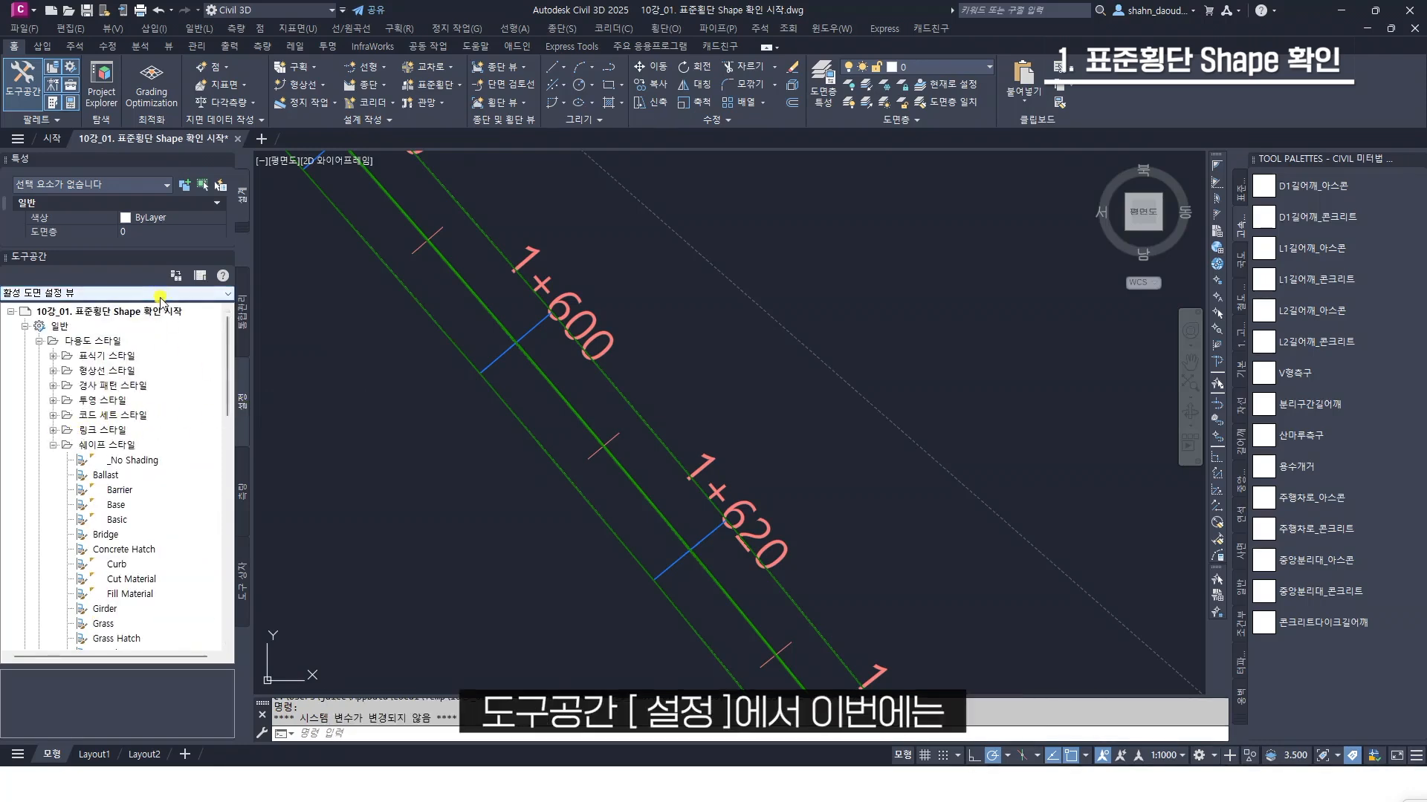
pyautogui.click(55, 446)
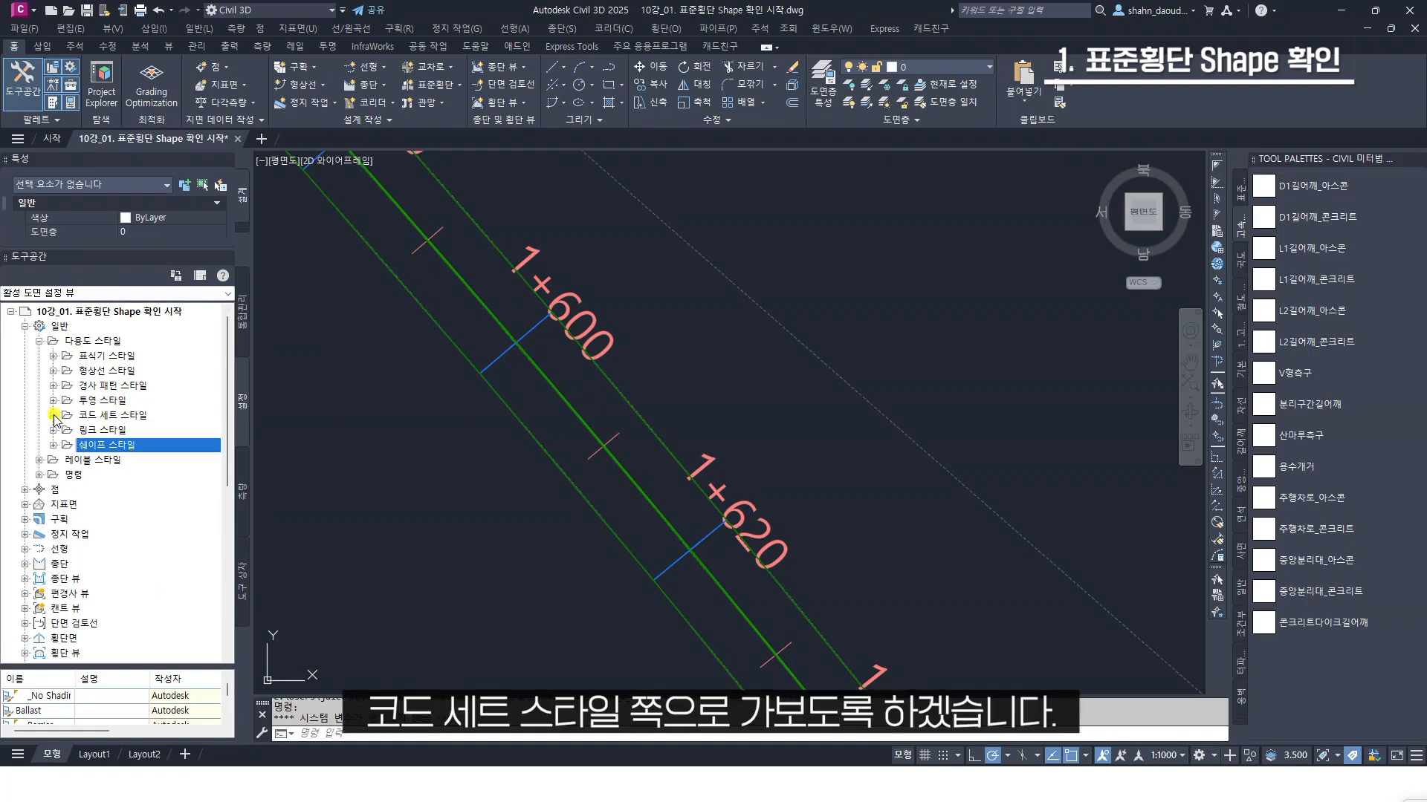
pyautogui.click(54, 415)
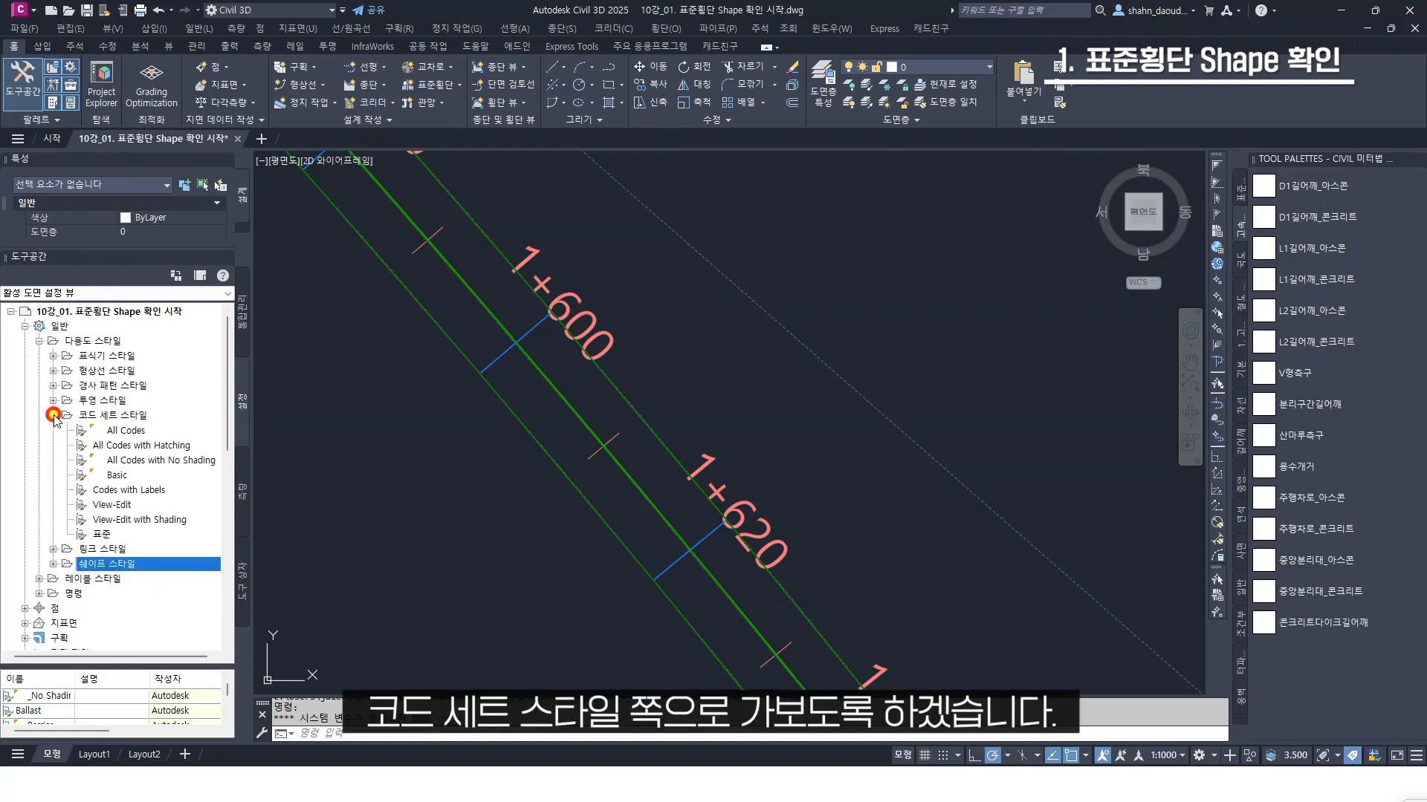
pyautogui.click(123, 430)
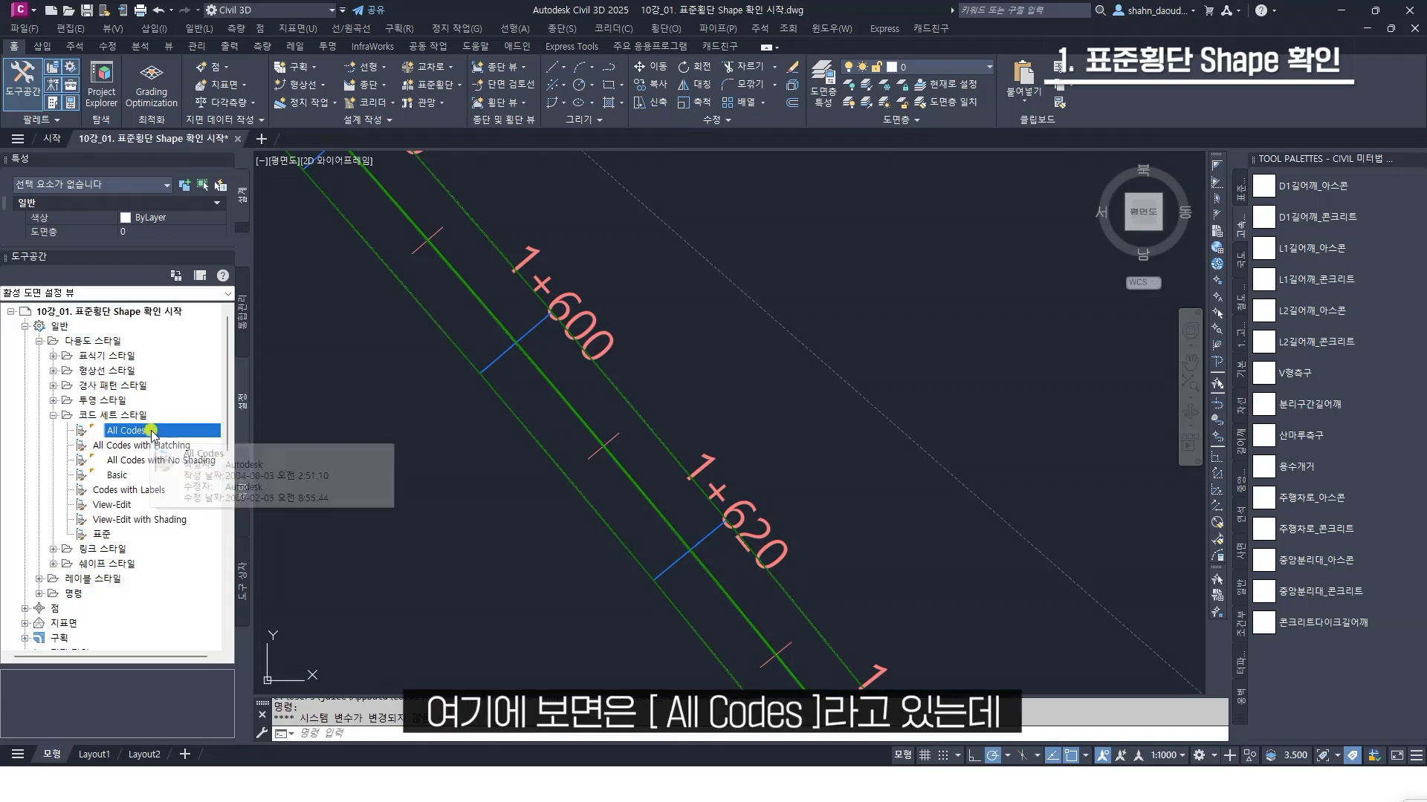
pyautogui.rightClick(157, 433)
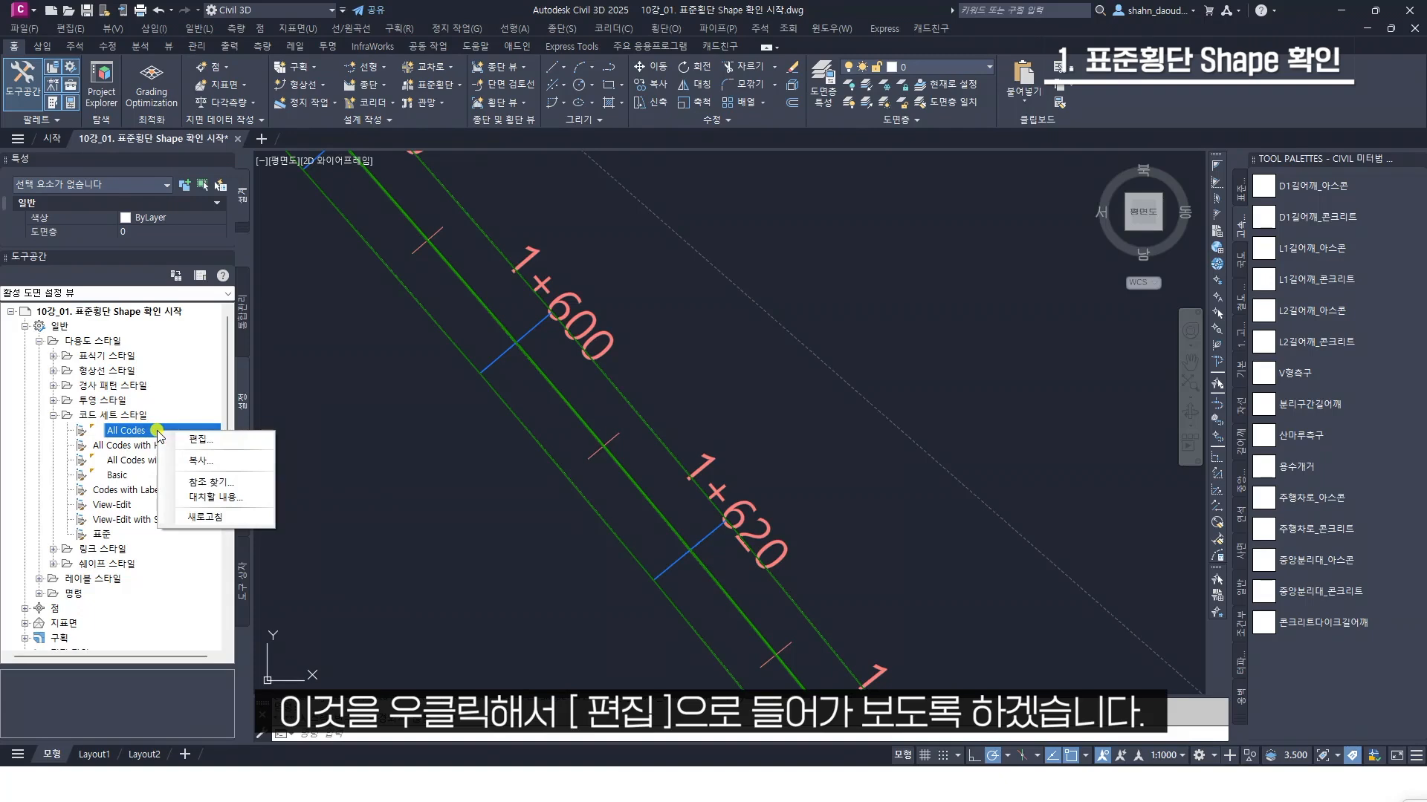
pyautogui.click(220, 441)
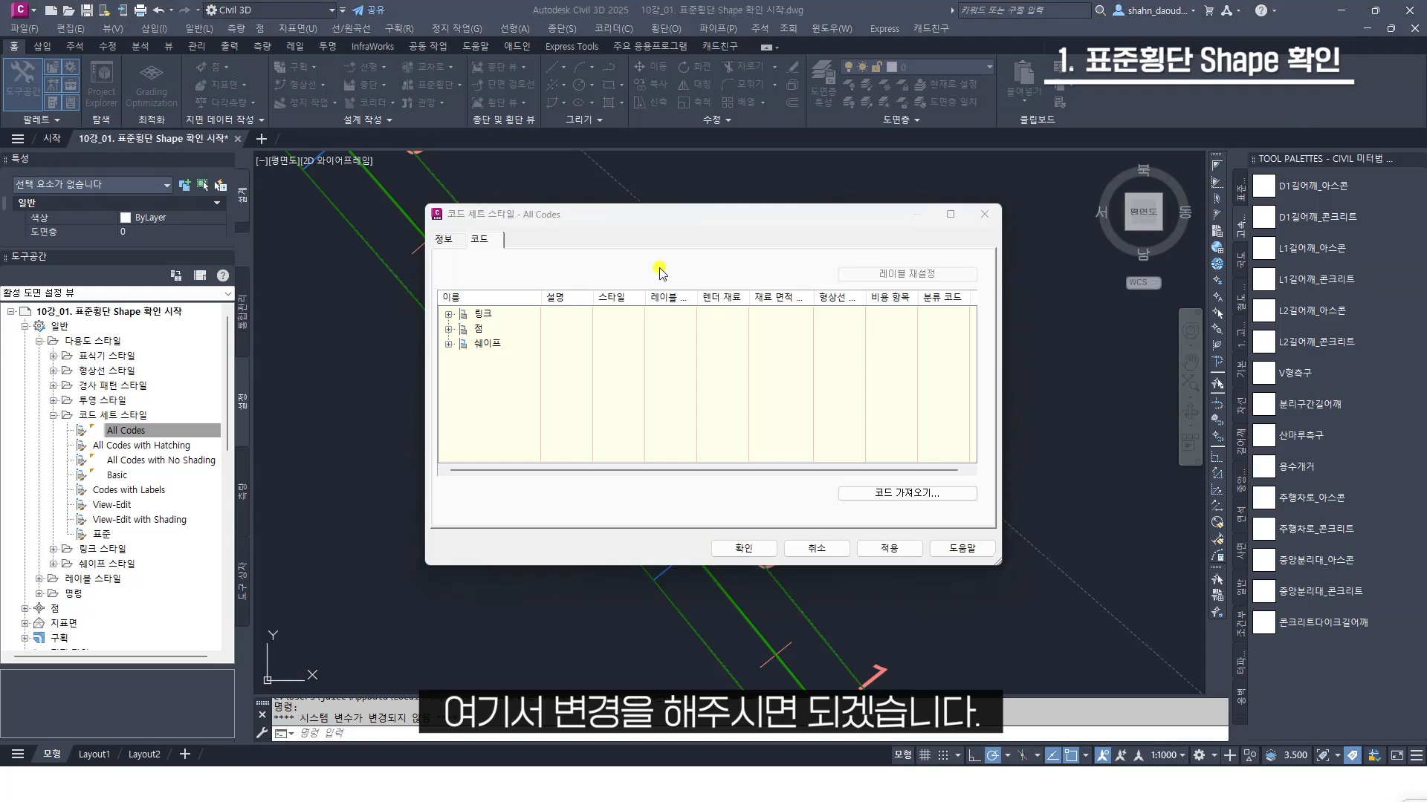
# Set the material area fill (재료 면적 채우기) of the Pave1 link code to the Pave1 shape style and accept the code set
pyautogui.click(448, 314)
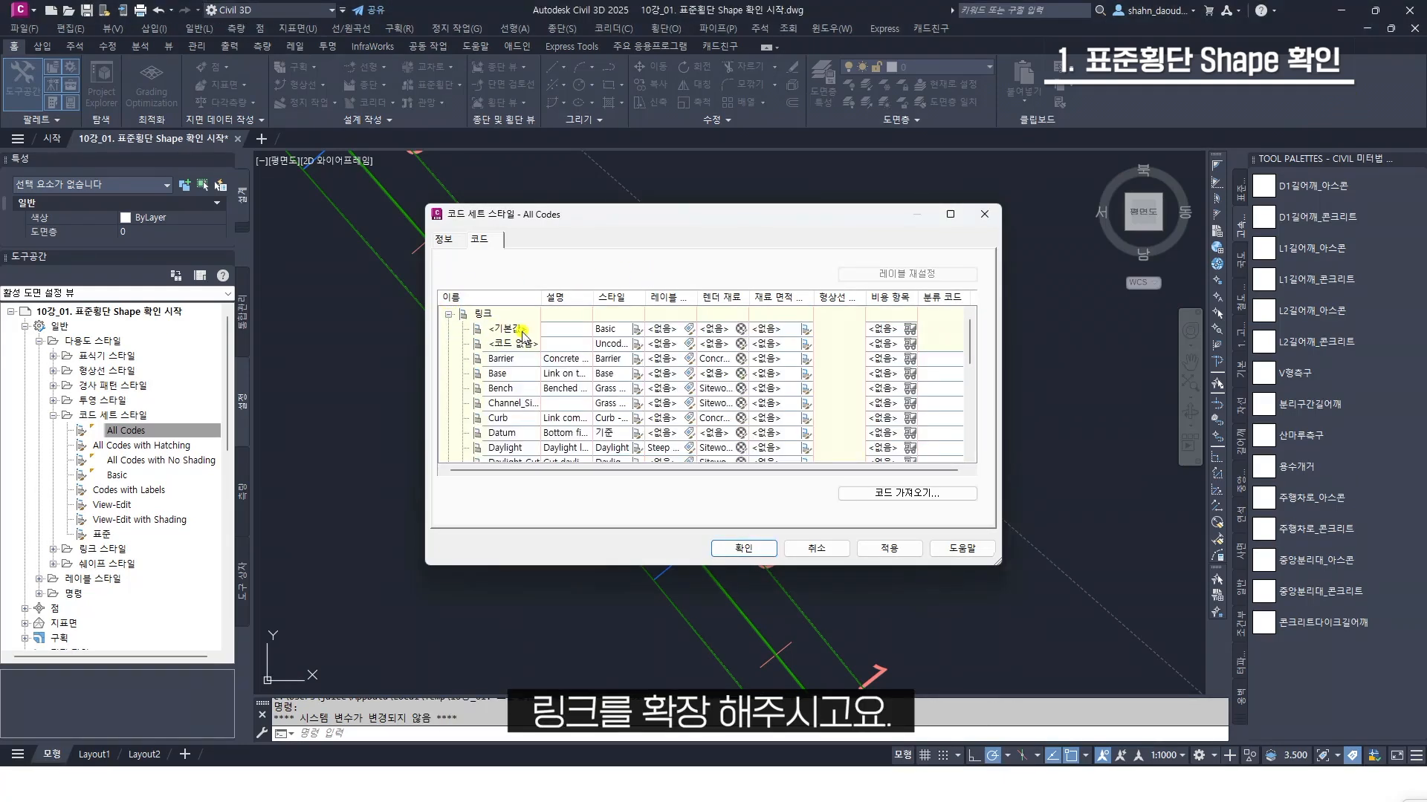
pyautogui.scroll(-5, 574, 405)
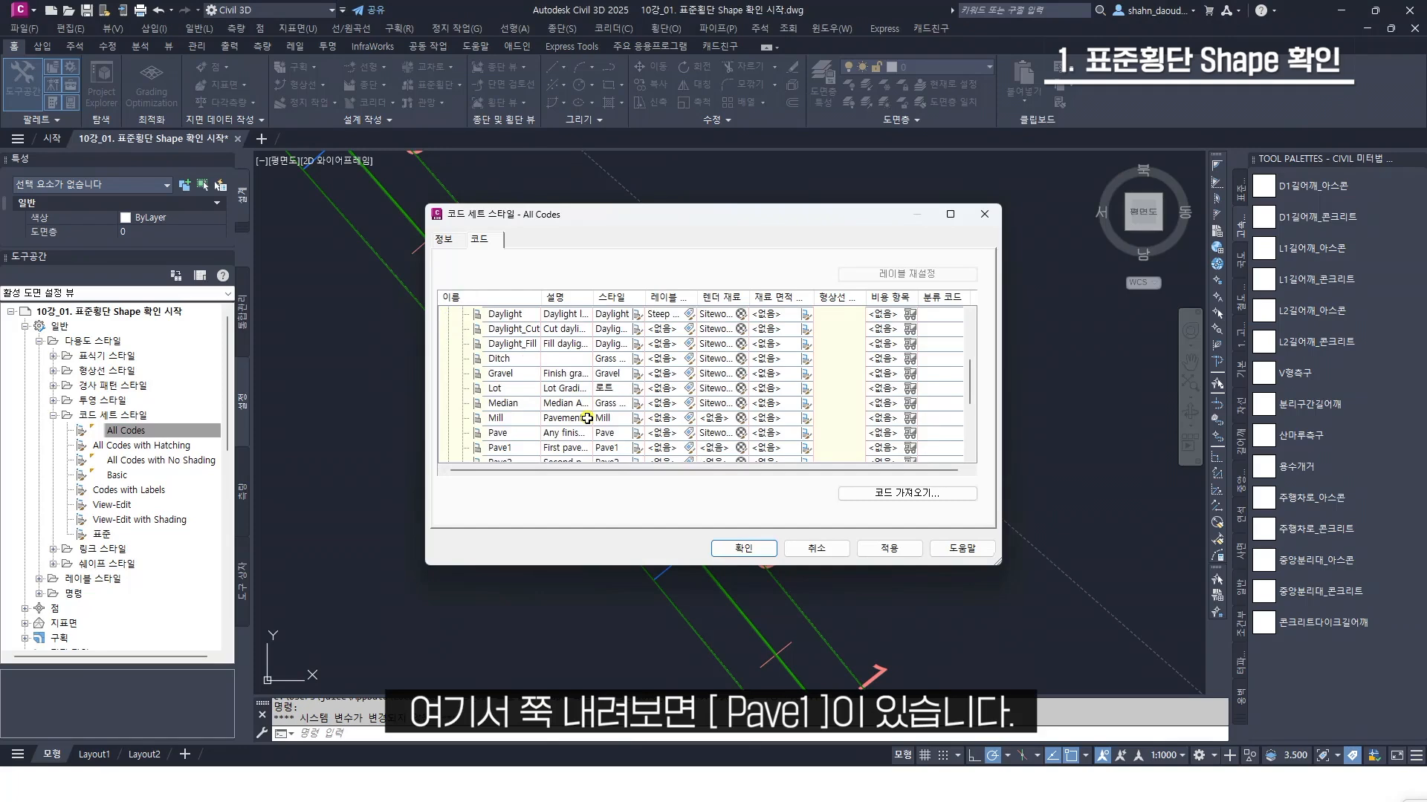
pyautogui.click(523, 406)
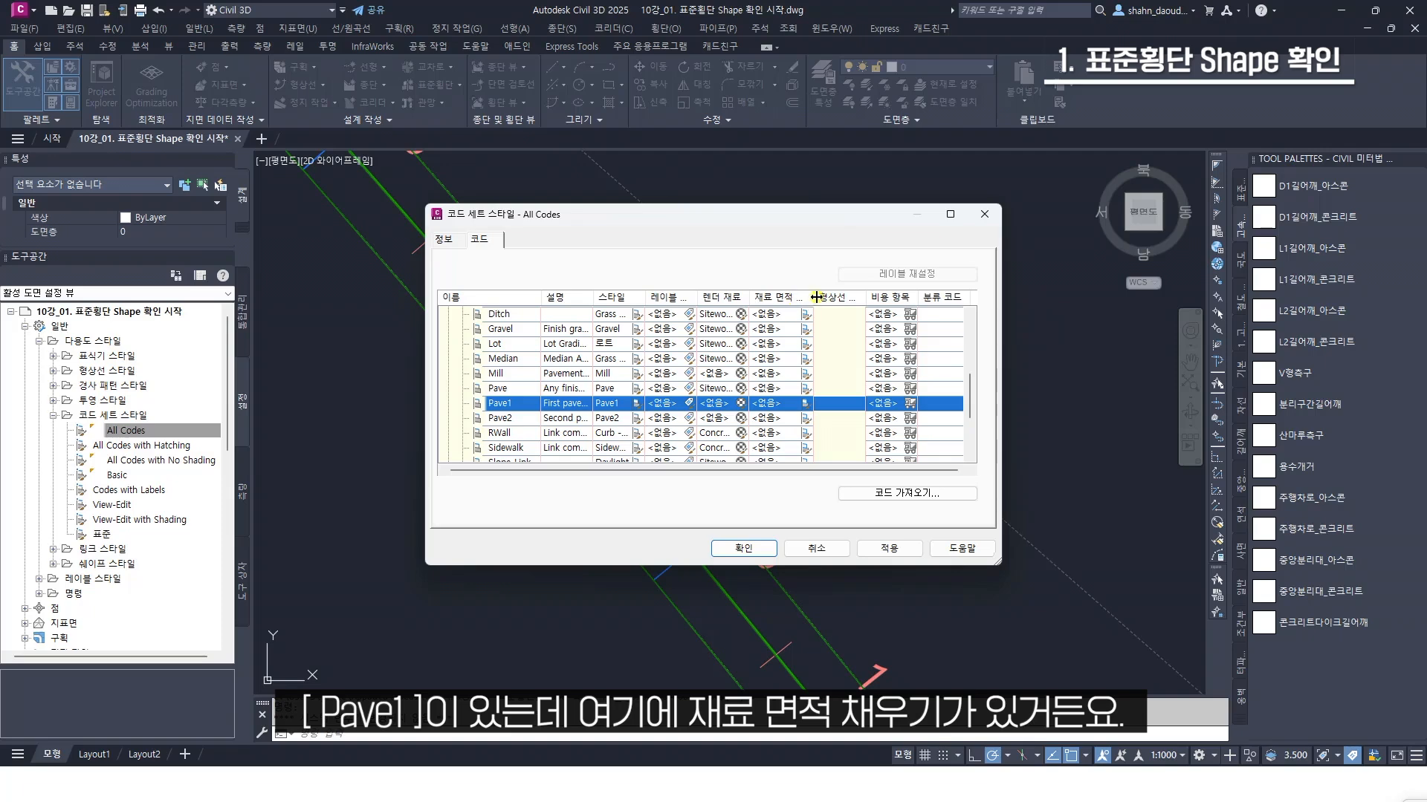
pyautogui.moveTo(816, 297); pyautogui.dragTo(835, 298)
pyautogui.click(826, 405)
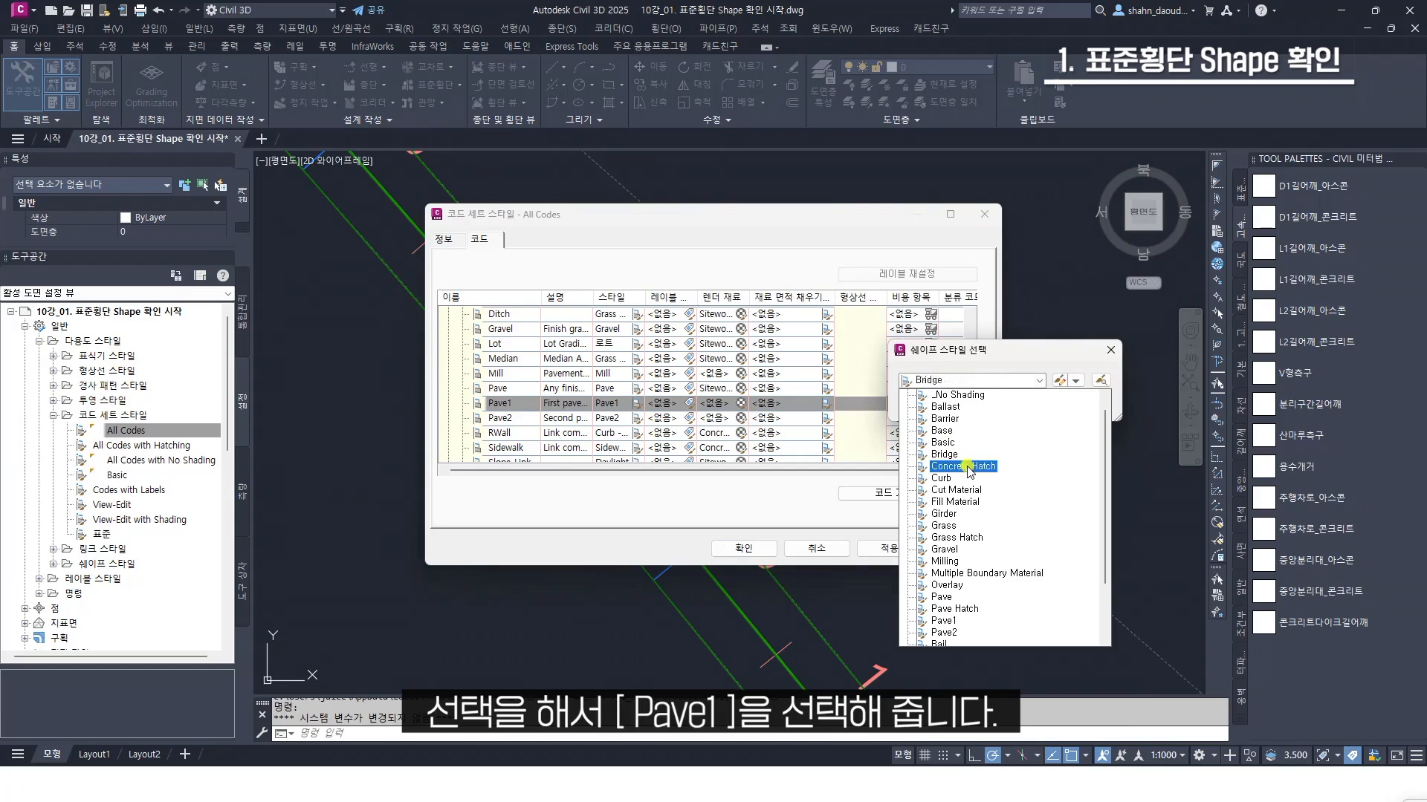
pyautogui.scroll(-2, 967, 549)
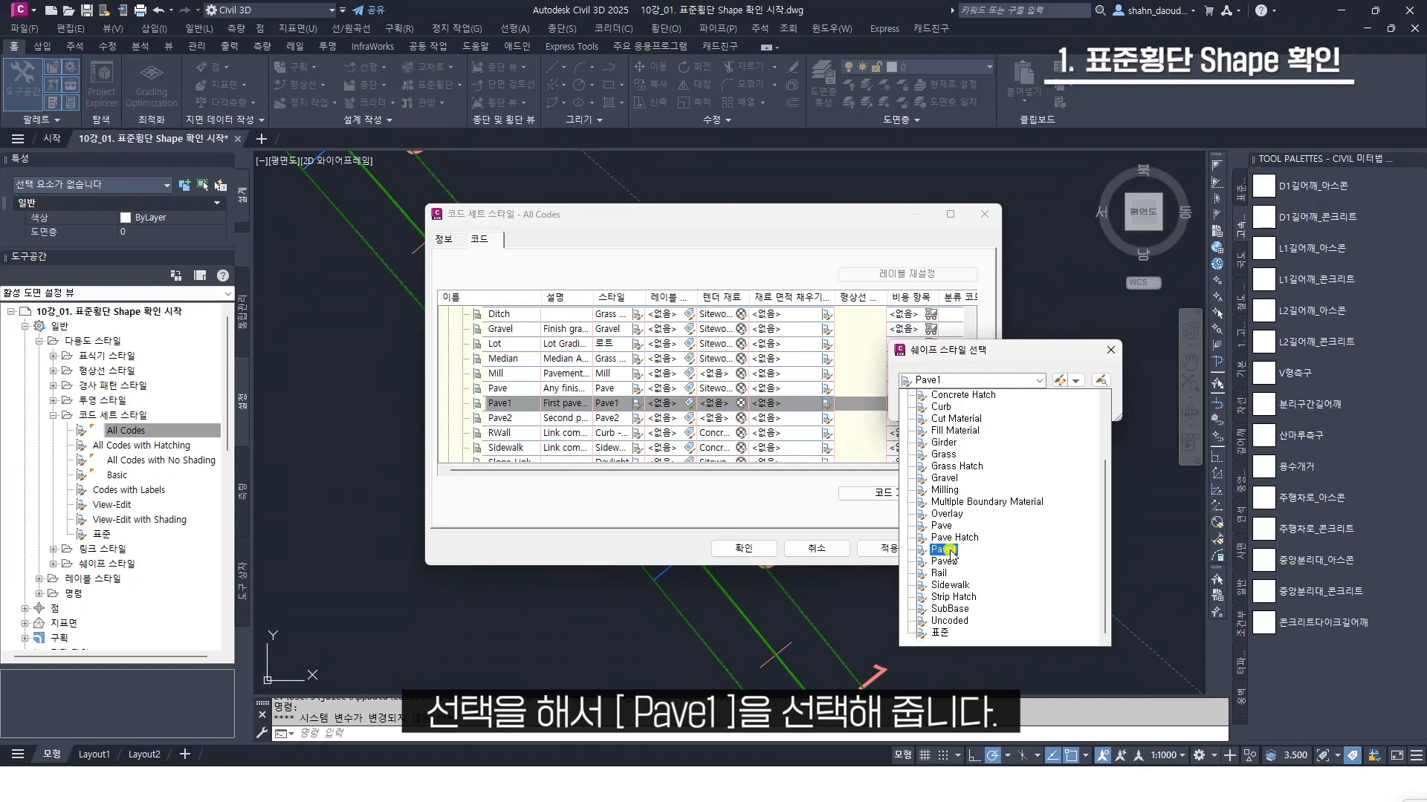
pyautogui.click(943, 550)
pyautogui.click(959, 406)
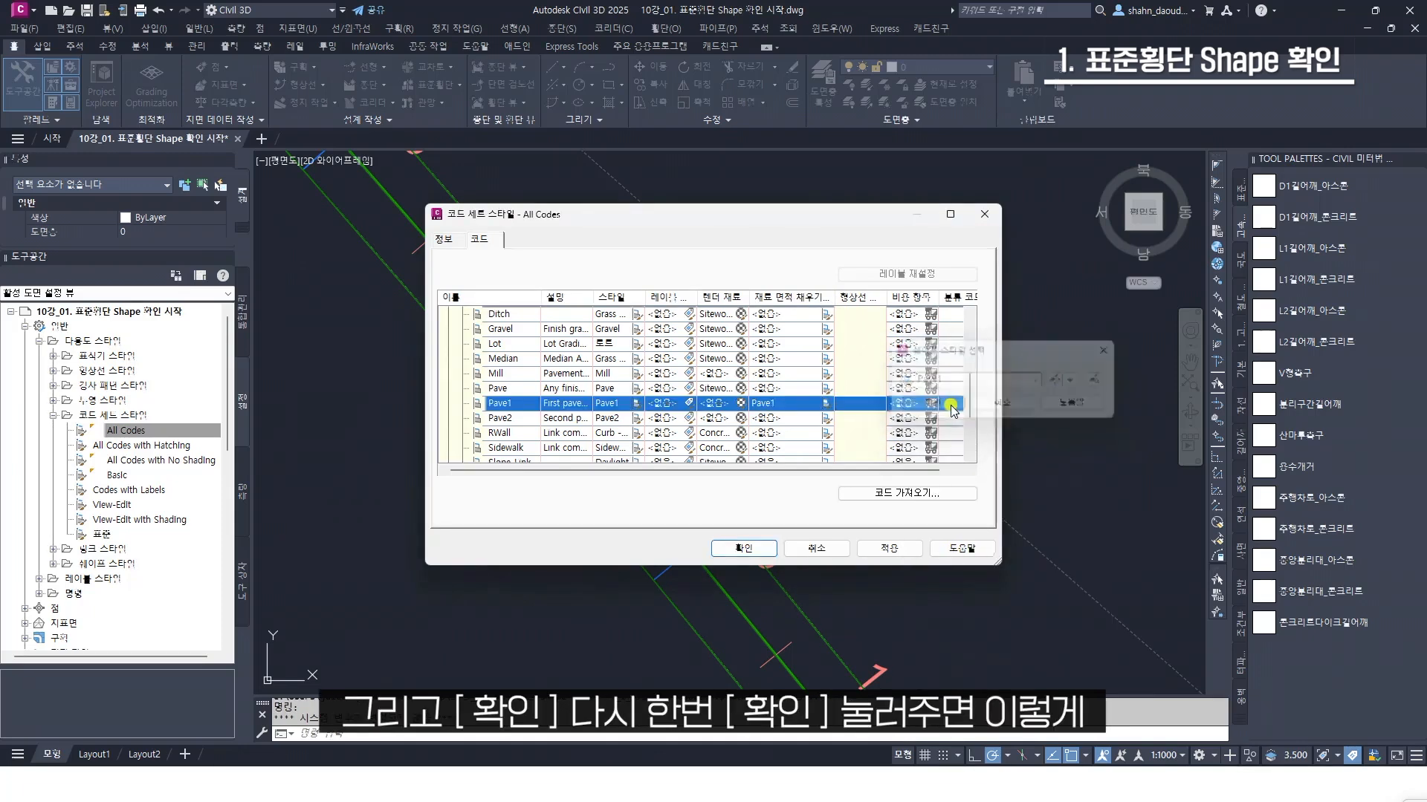
pyautogui.click(762, 551)
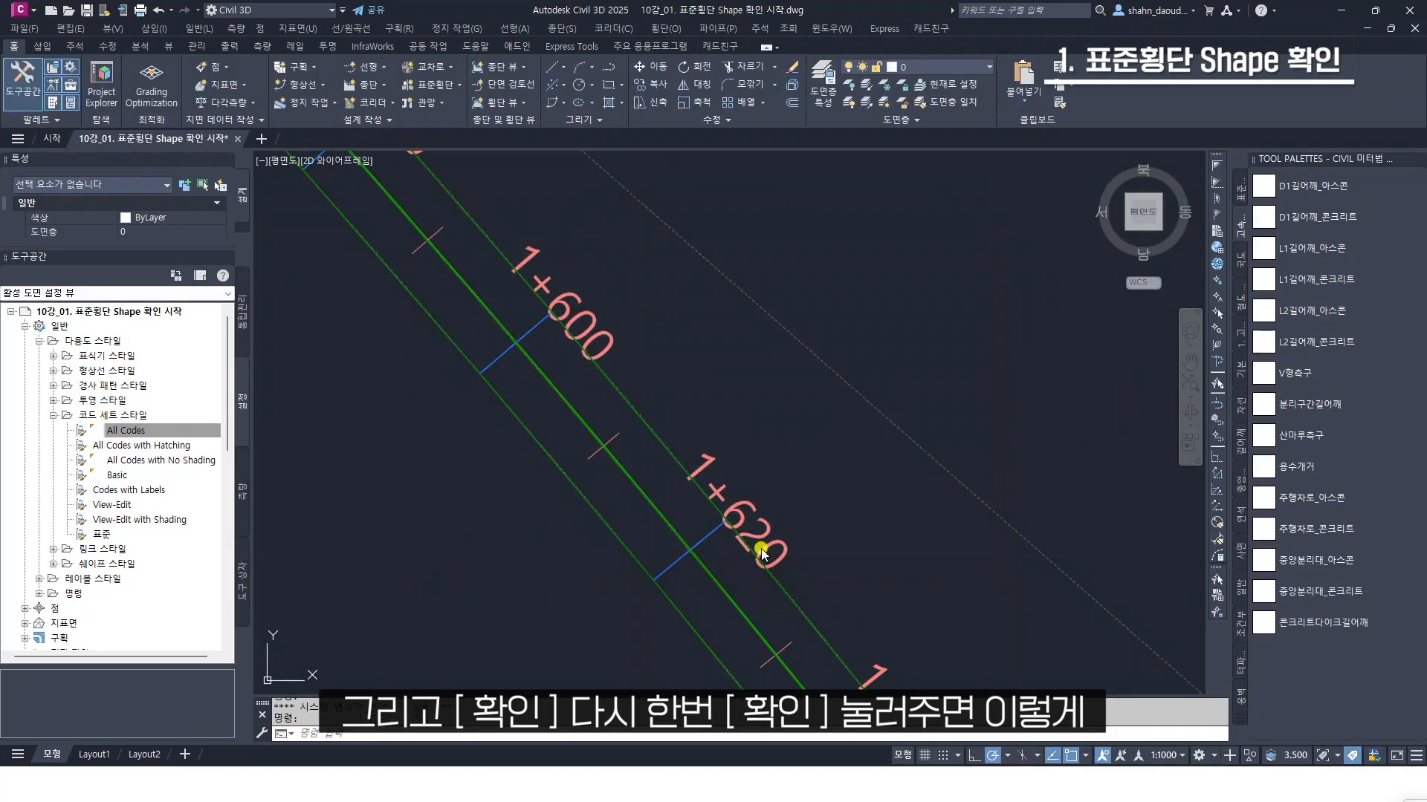
# Examine the corridor's fill in plan around station 1+620 and in 3D in the Object Viewer (객체 뷰어), and close the viewer
pyautogui.scroll(-5, 631, 387)
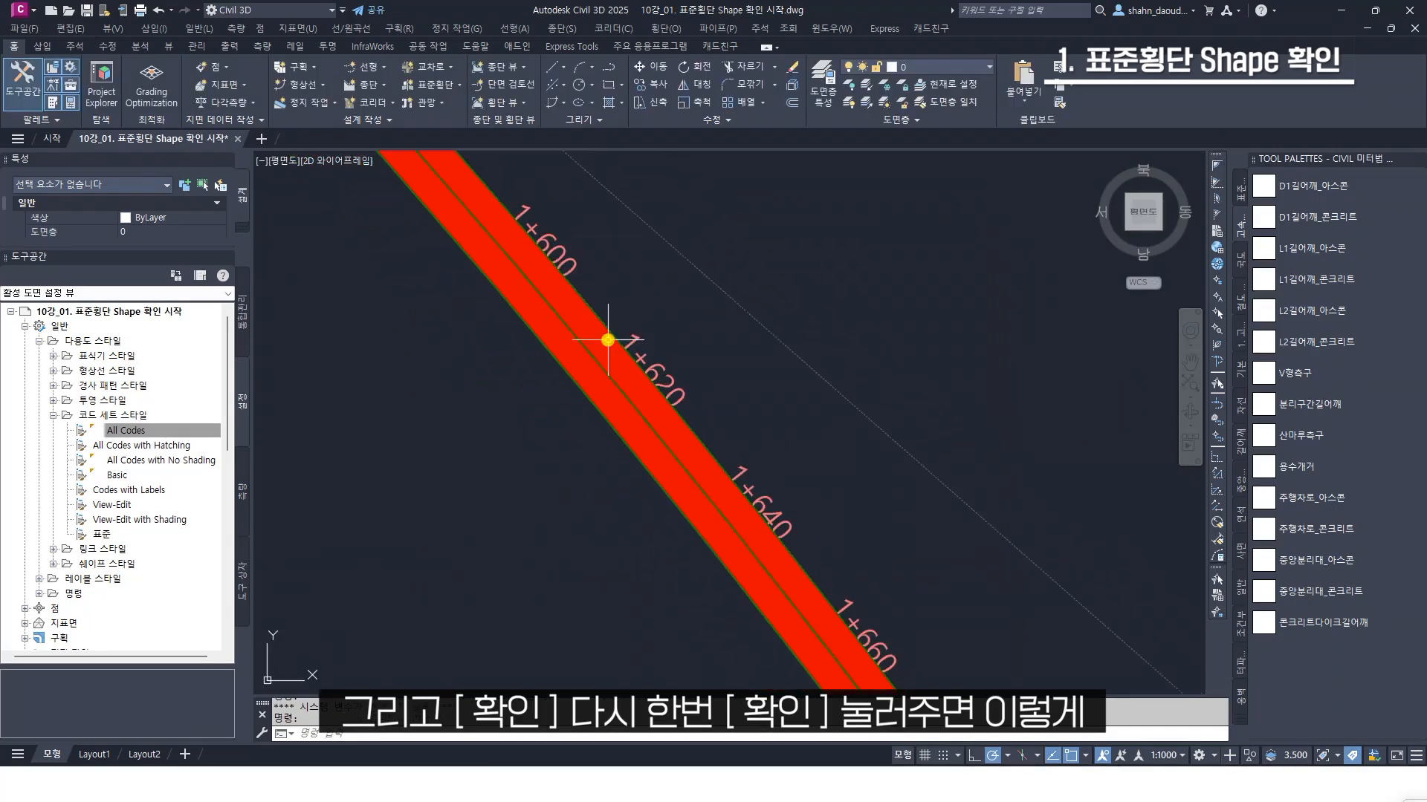
pyautogui.scroll(5, 655, 409)
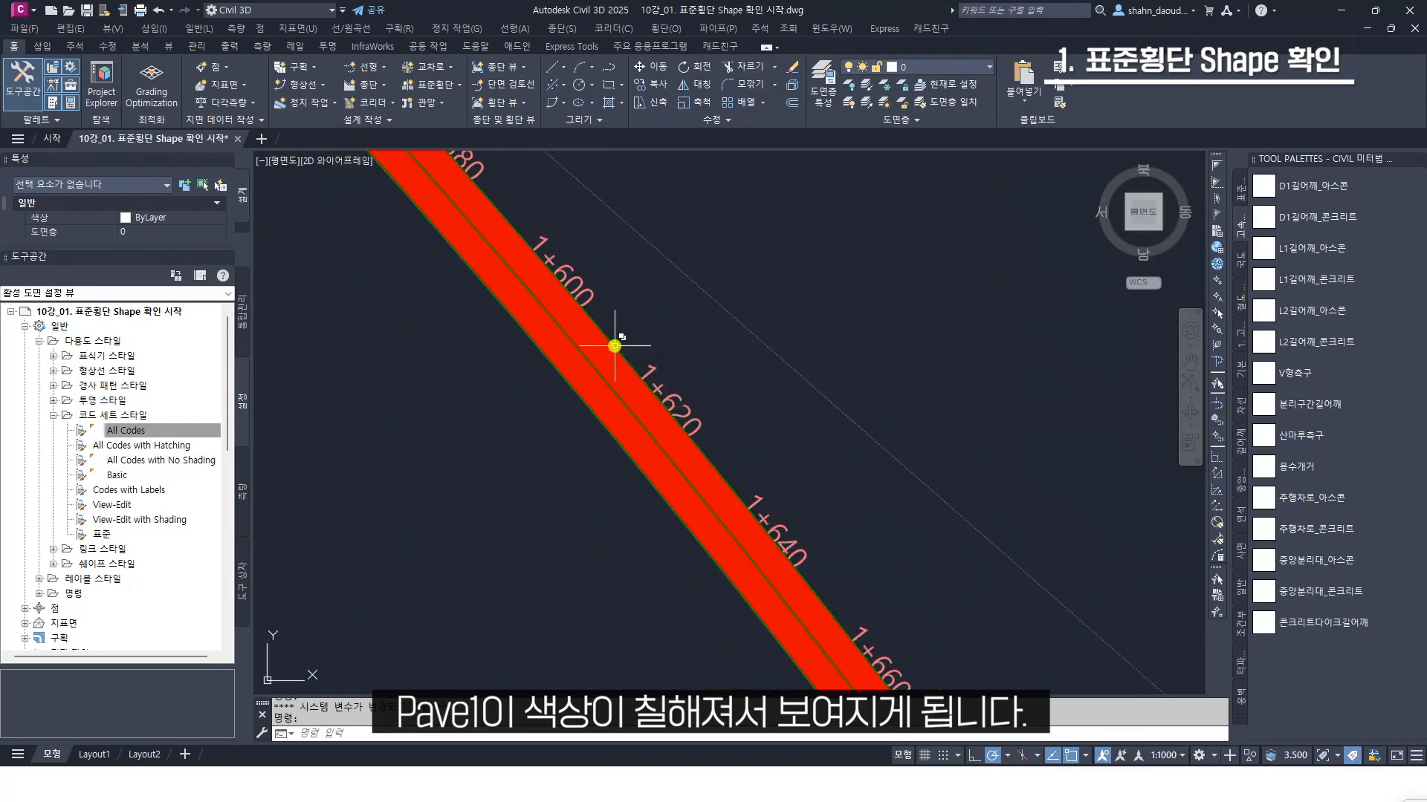
pyautogui.scroll(-3, 647, 355)
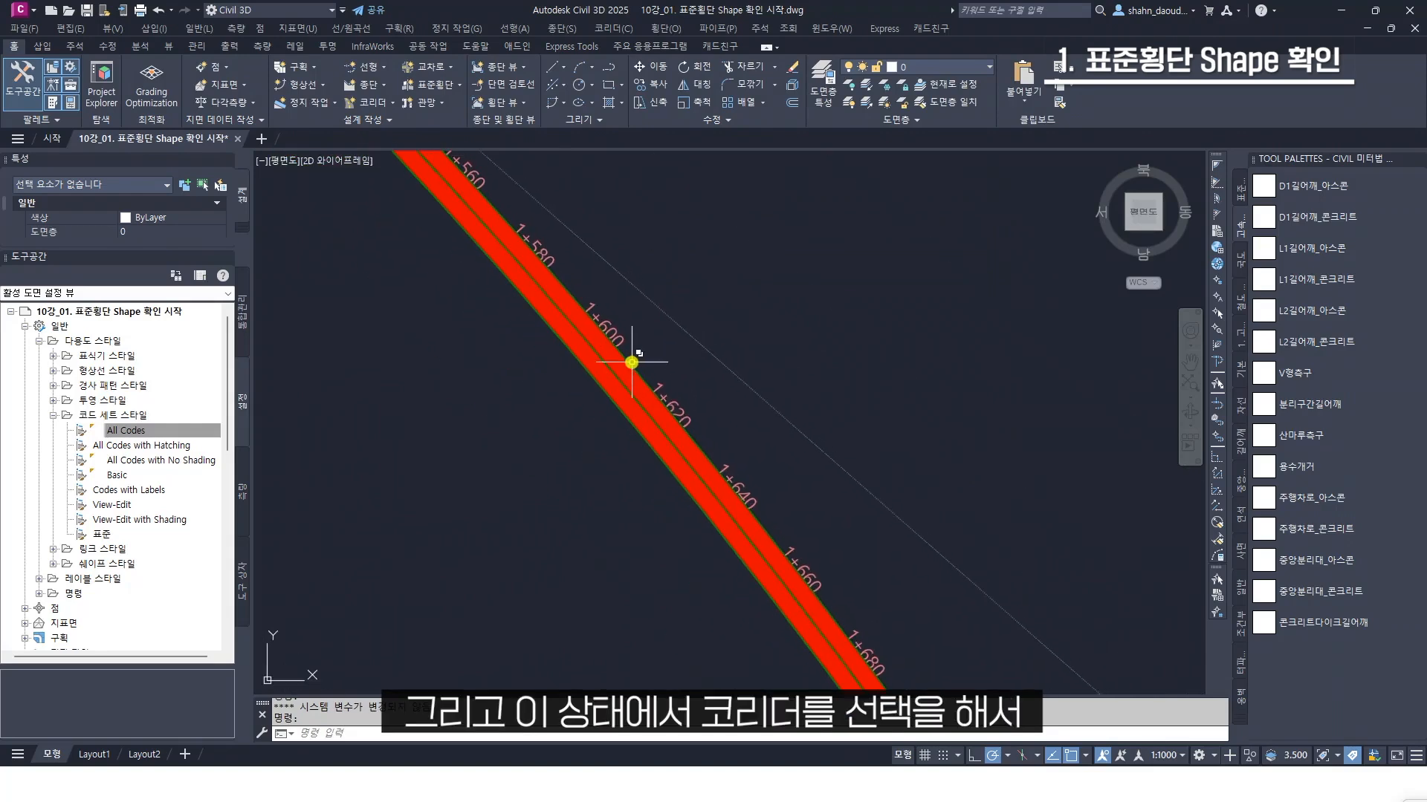
pyautogui.click(630, 363)
pyautogui.click(687, 416)
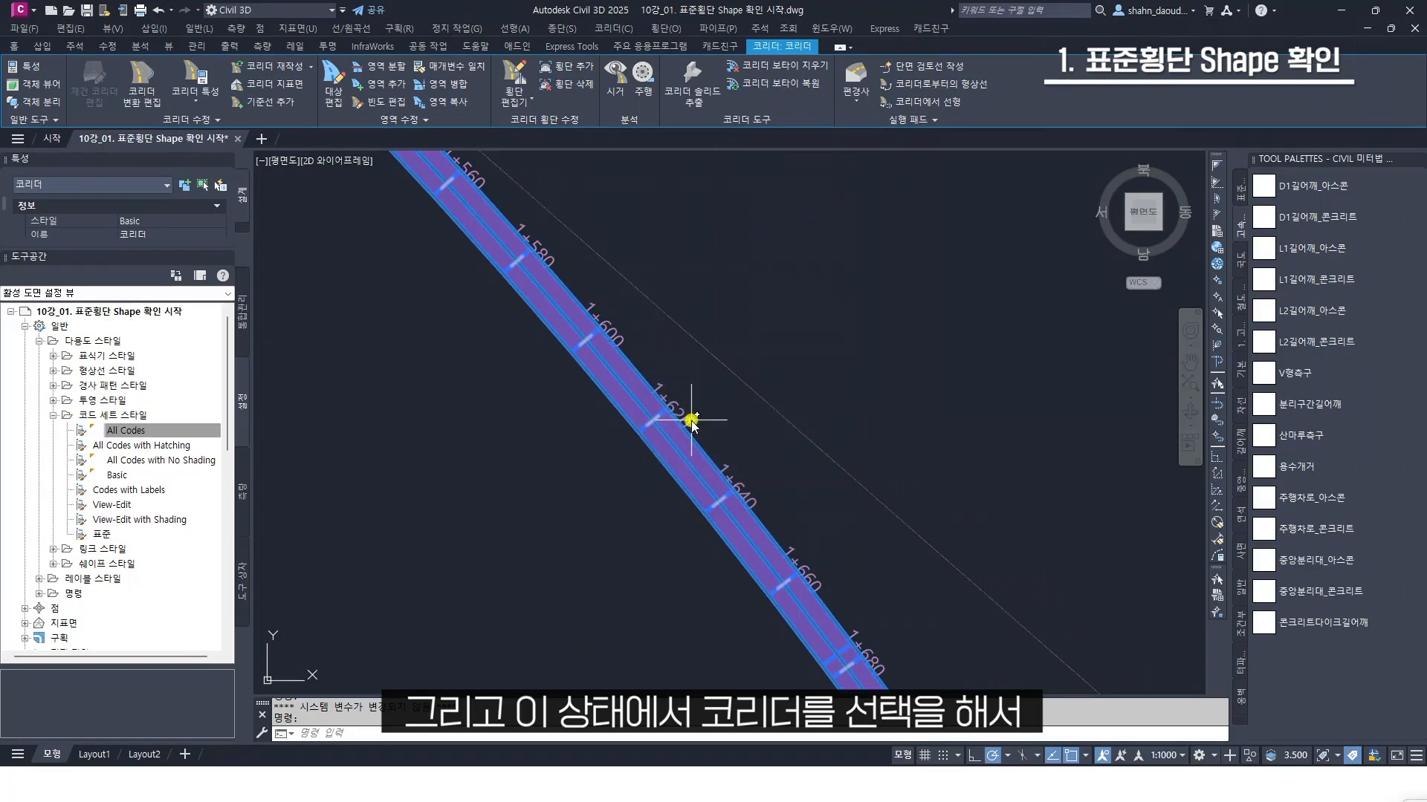
pyautogui.rightClick(561, 437)
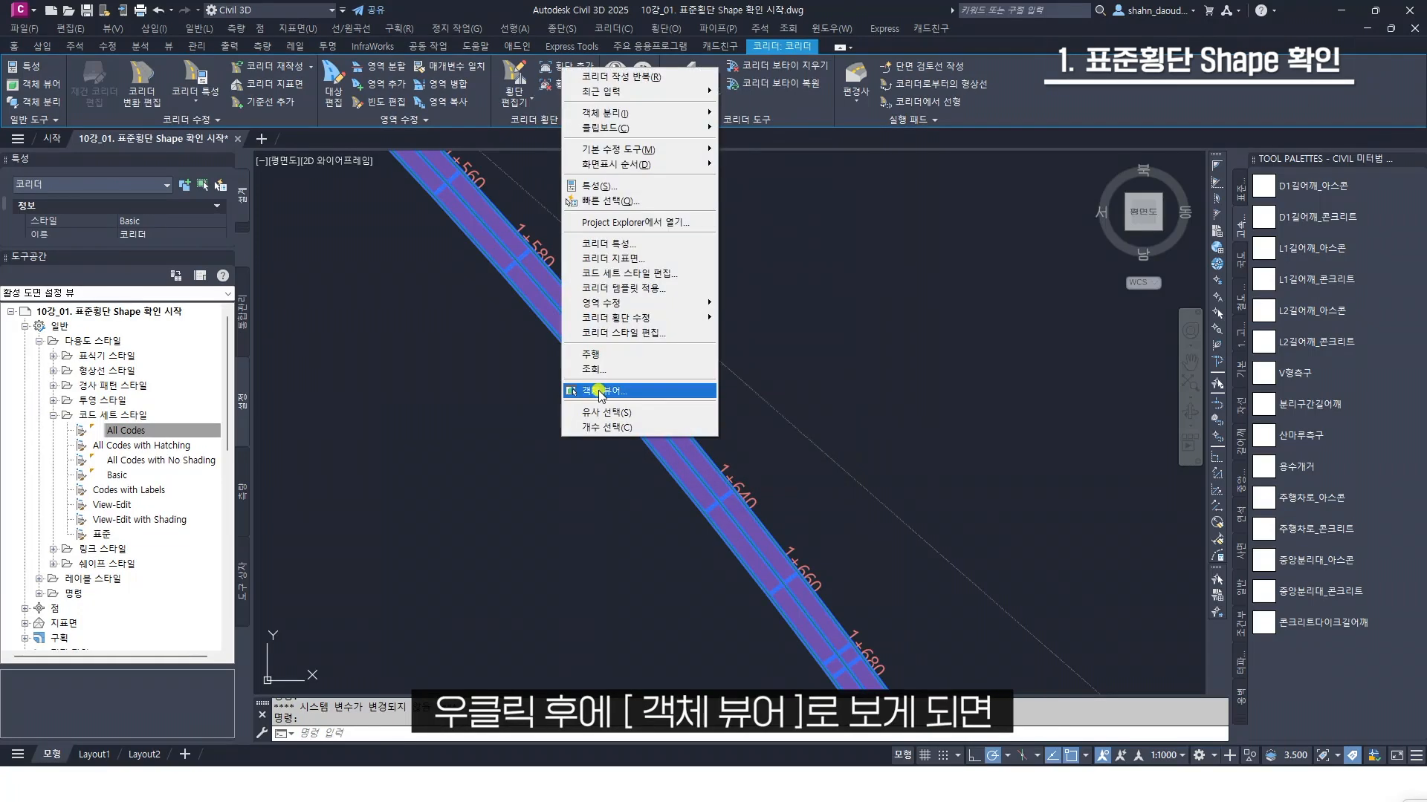
pyautogui.click(599, 392)
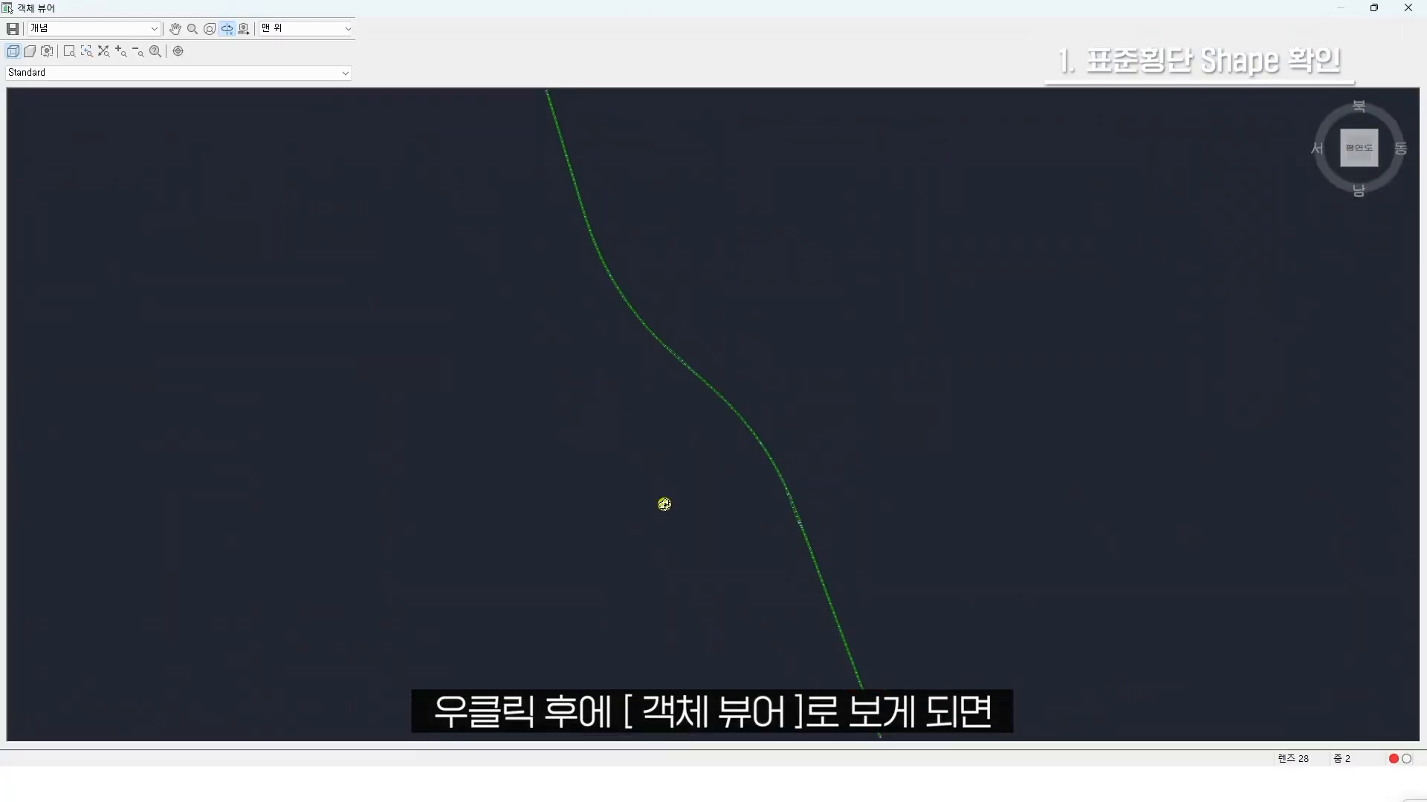
pyautogui.moveTo(662, 503); pyautogui.dragTo(579, 287)
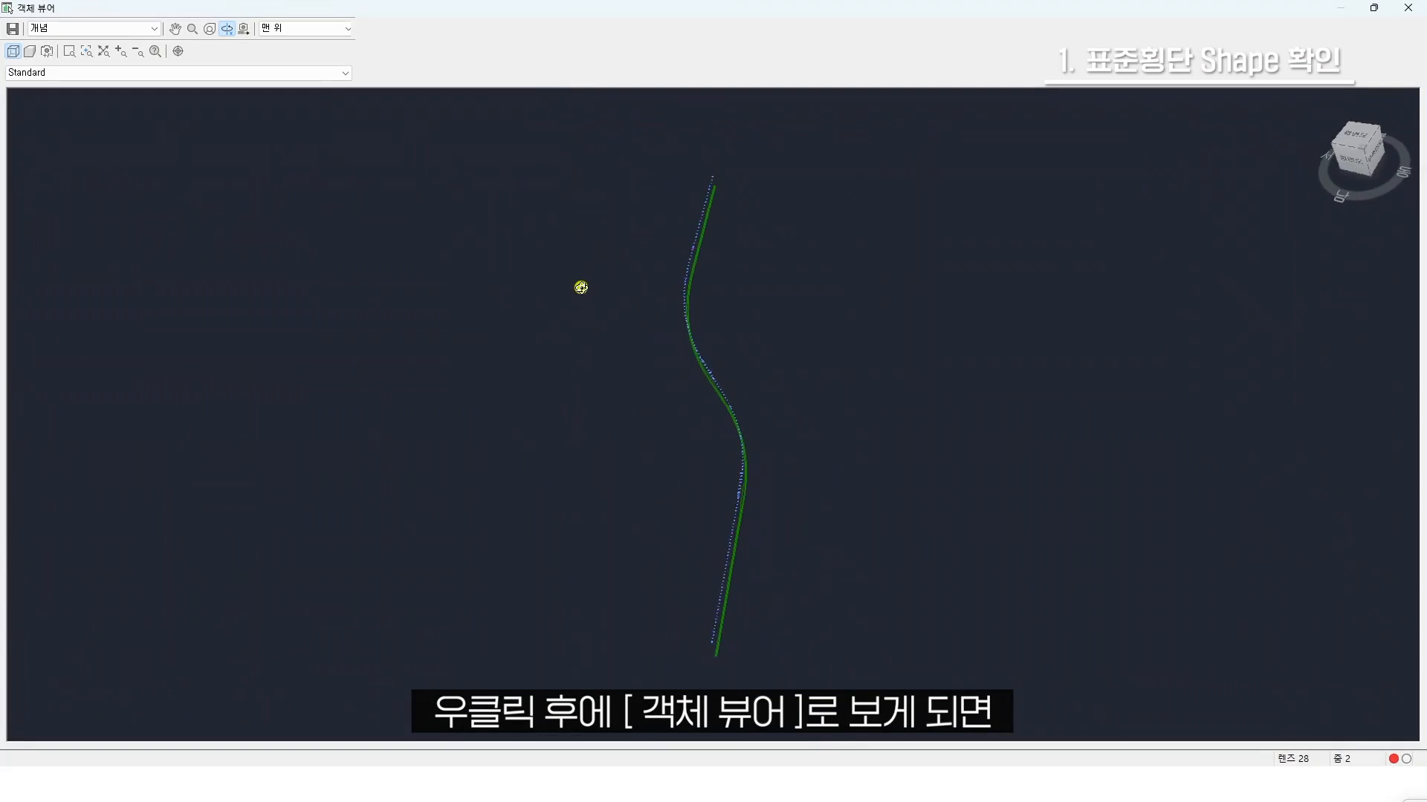
pyautogui.scroll(6, 771, 414)
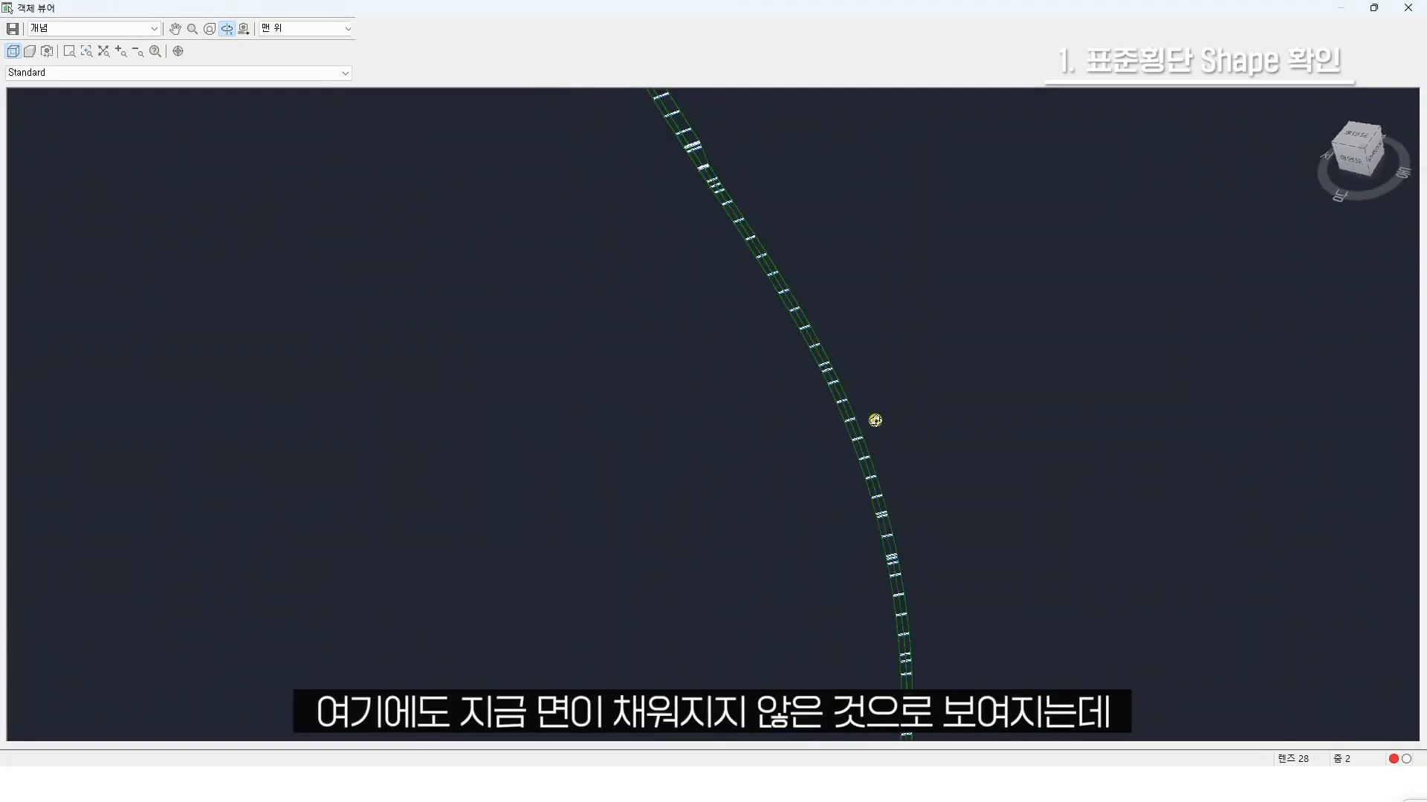
pyautogui.scroll(3, 665, 430)
pyautogui.moveTo(456, 519); pyautogui.dragTo(582, 415)
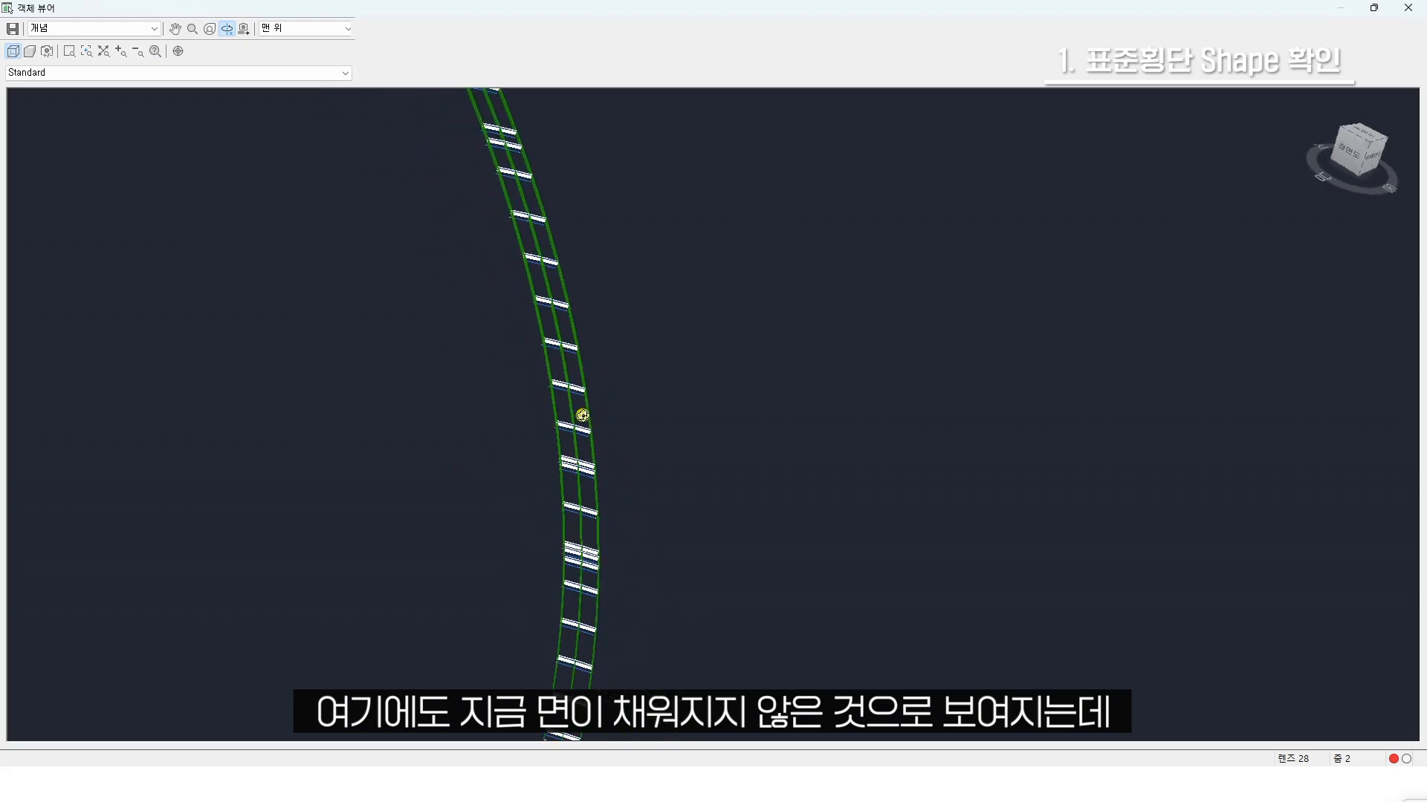
pyautogui.click(1406, 9)
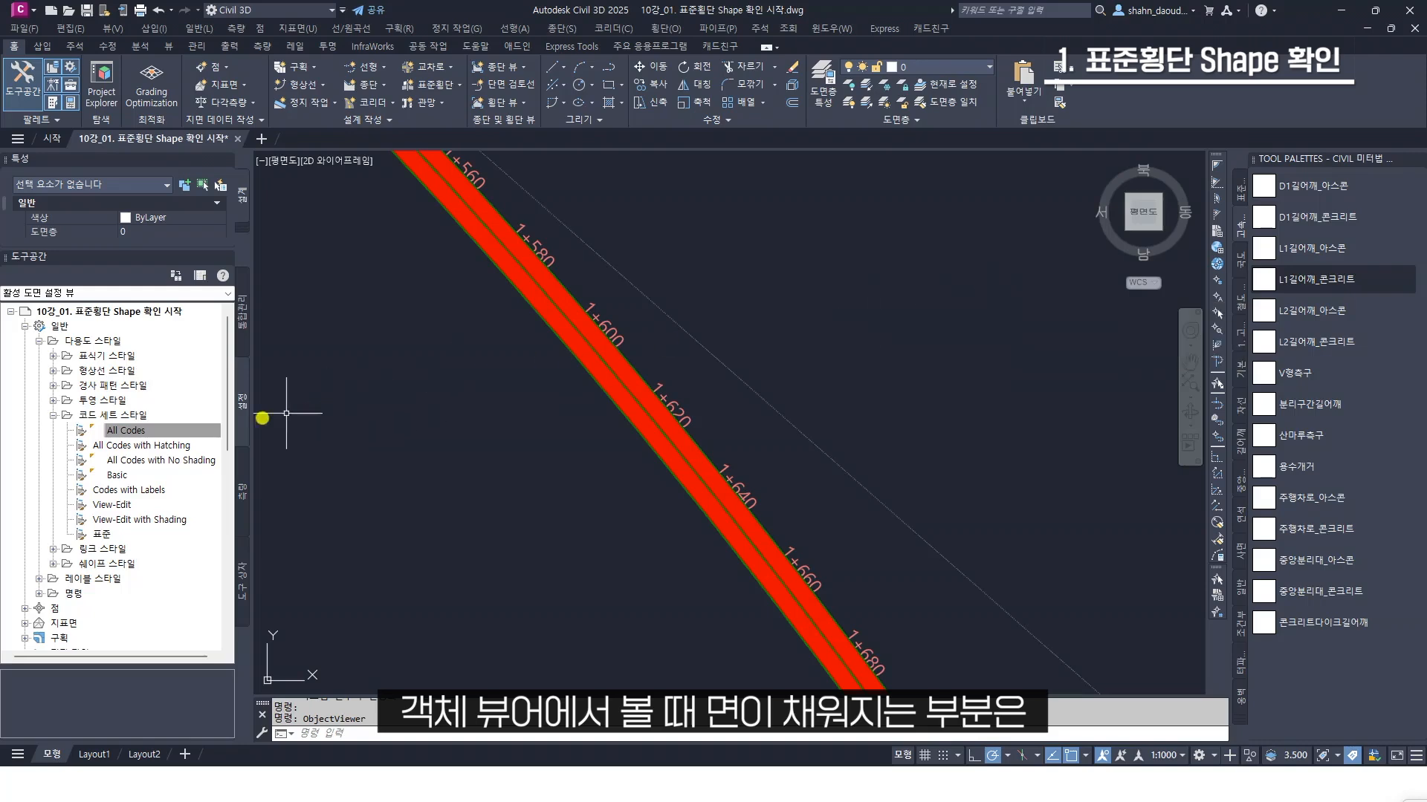
# Reopen the All Codes code set style for editing and list its link codes (링크) down to Pave1
pyautogui.click(112, 430)
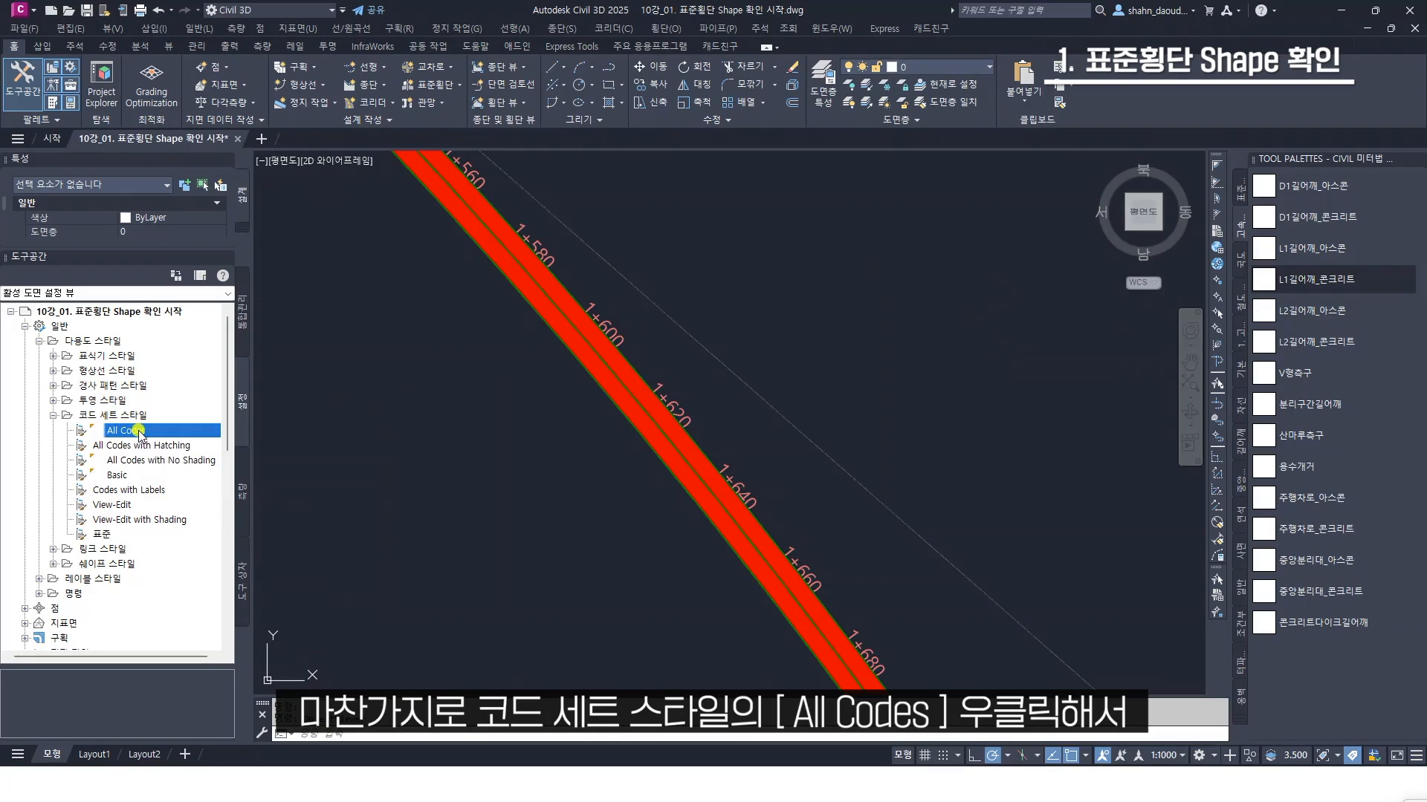
pyautogui.rightClick(136, 431)
pyautogui.click(197, 441)
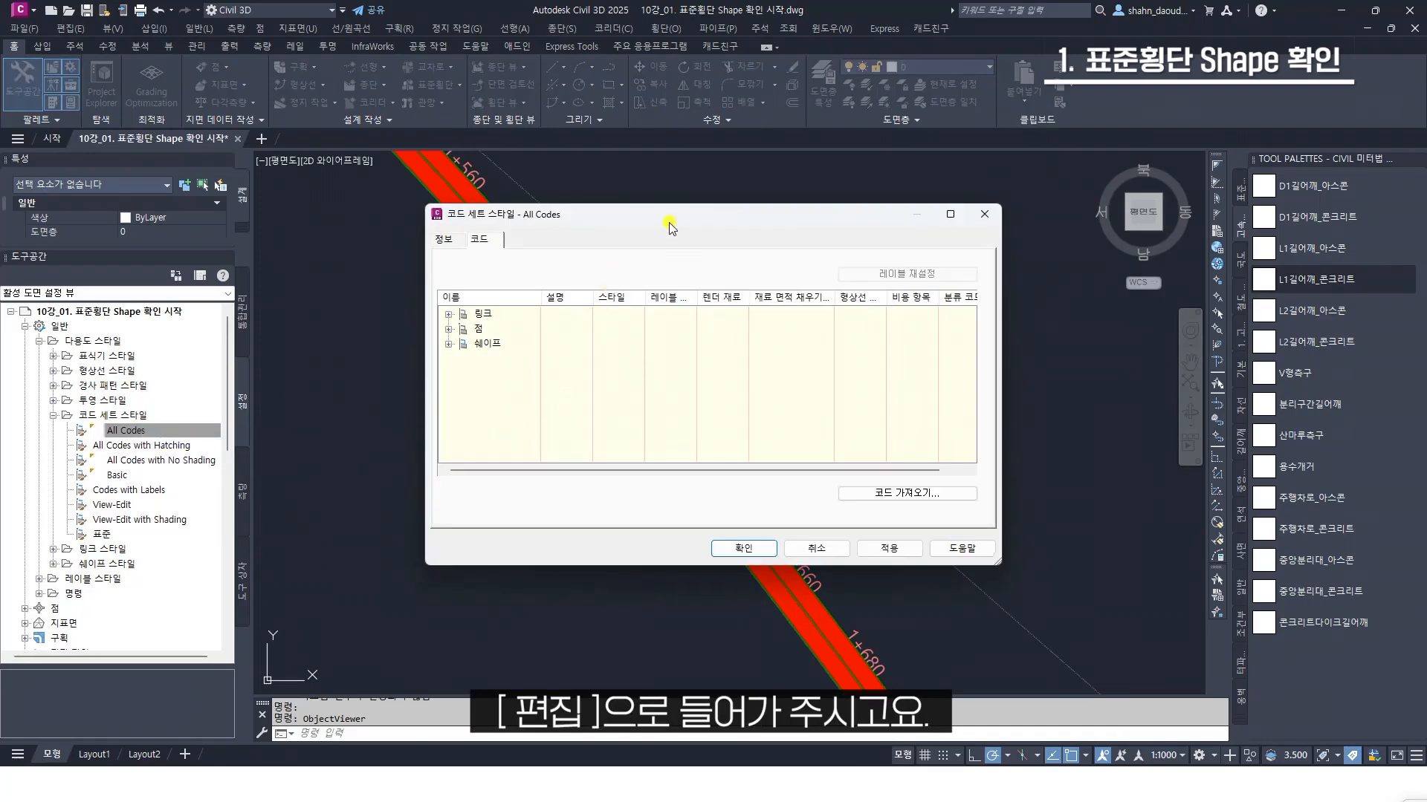
pyautogui.moveTo(668, 220); pyautogui.dragTo(674, 235)
pyautogui.click(454, 329)
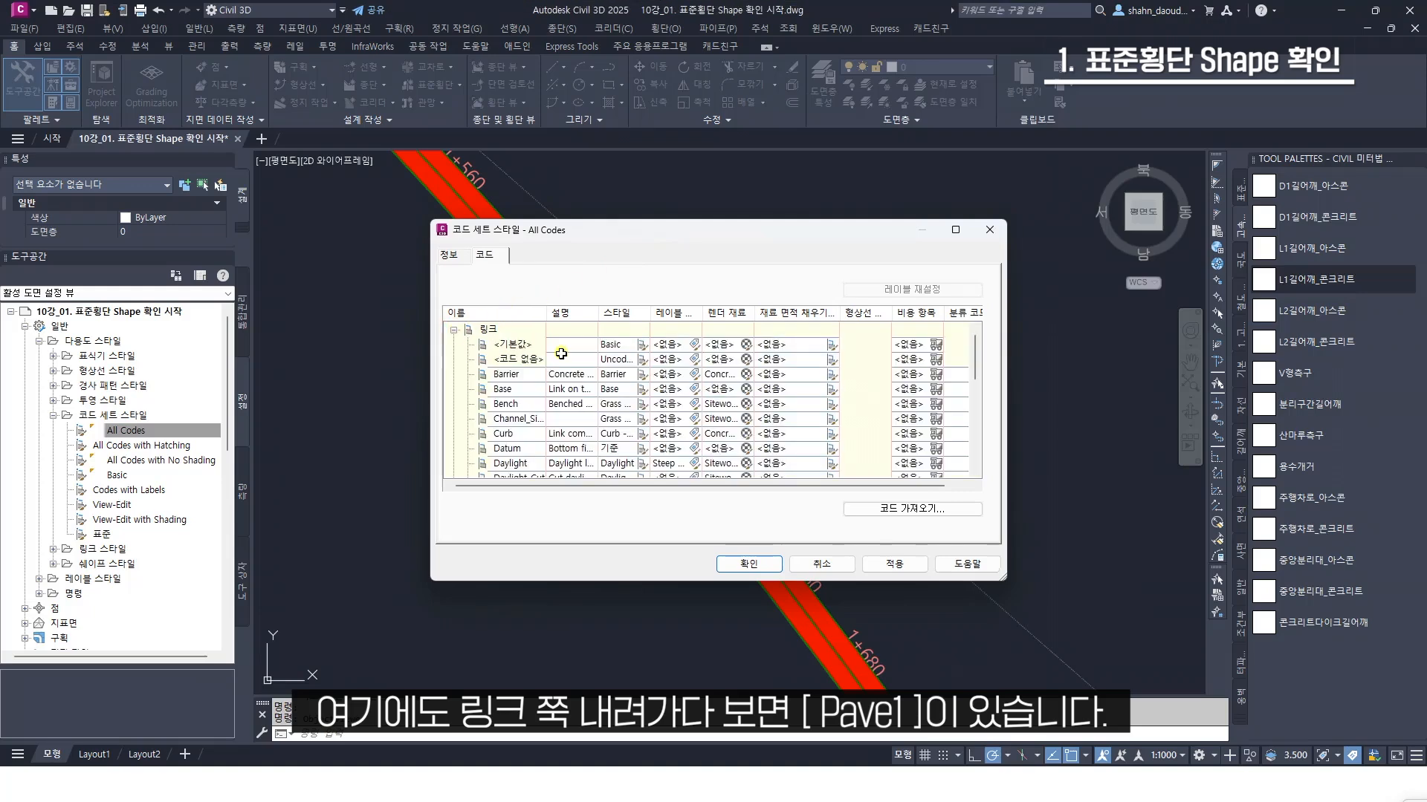
pyautogui.scroll(-5, 556, 402)
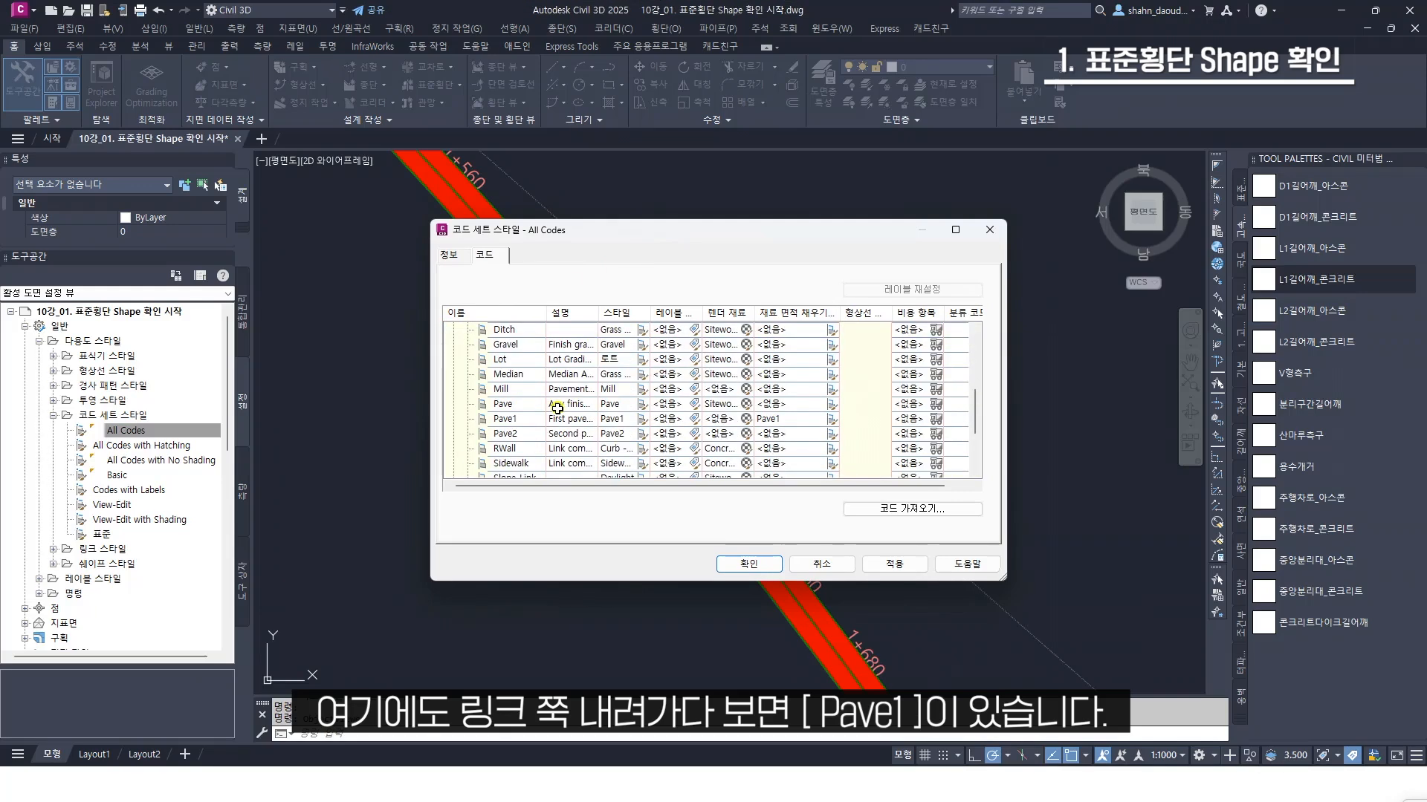
# Set the render material (렌더 재료) of the Pave1 link code to ByLayer and accept the code set style
pyautogui.click(532, 423)
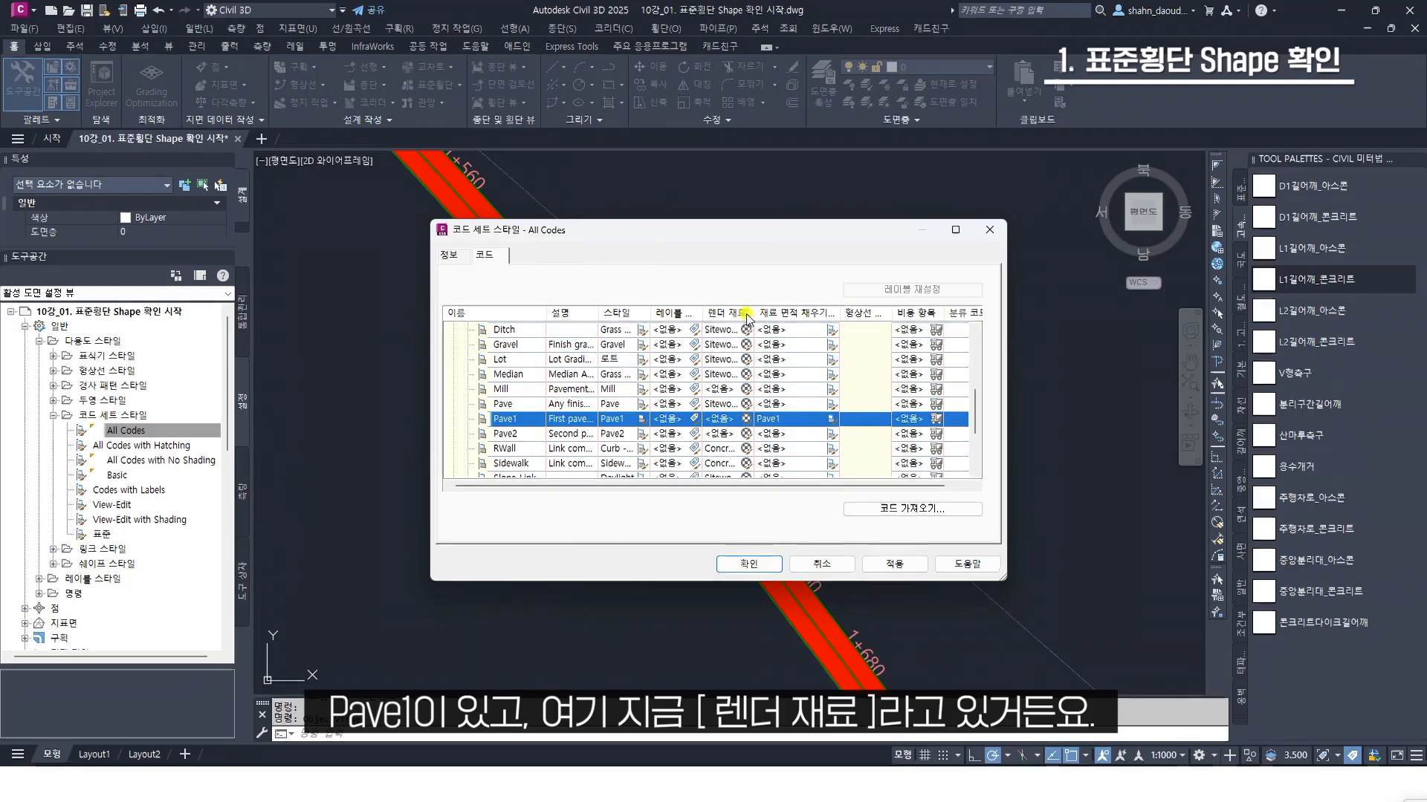
pyautogui.click(747, 420)
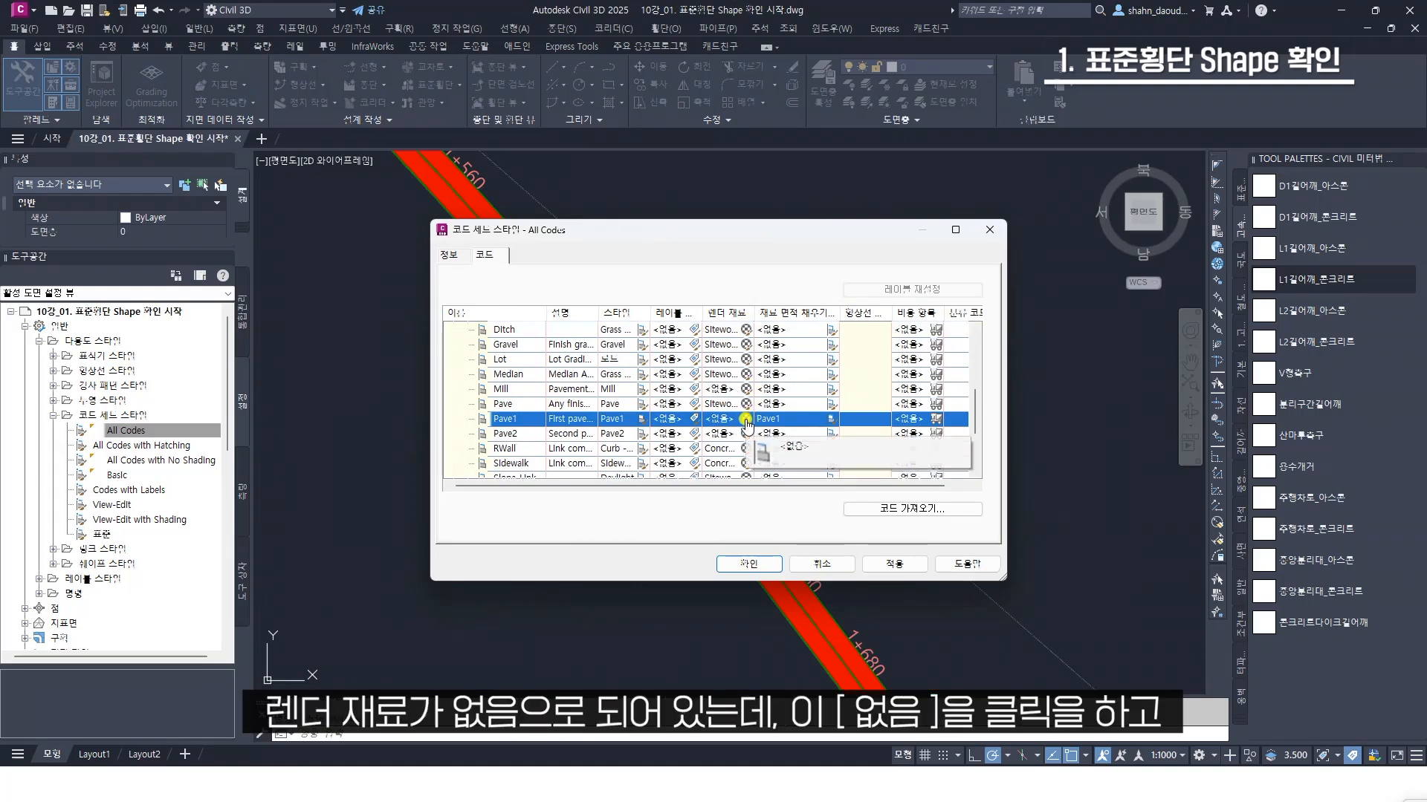
pyautogui.click(746, 422)
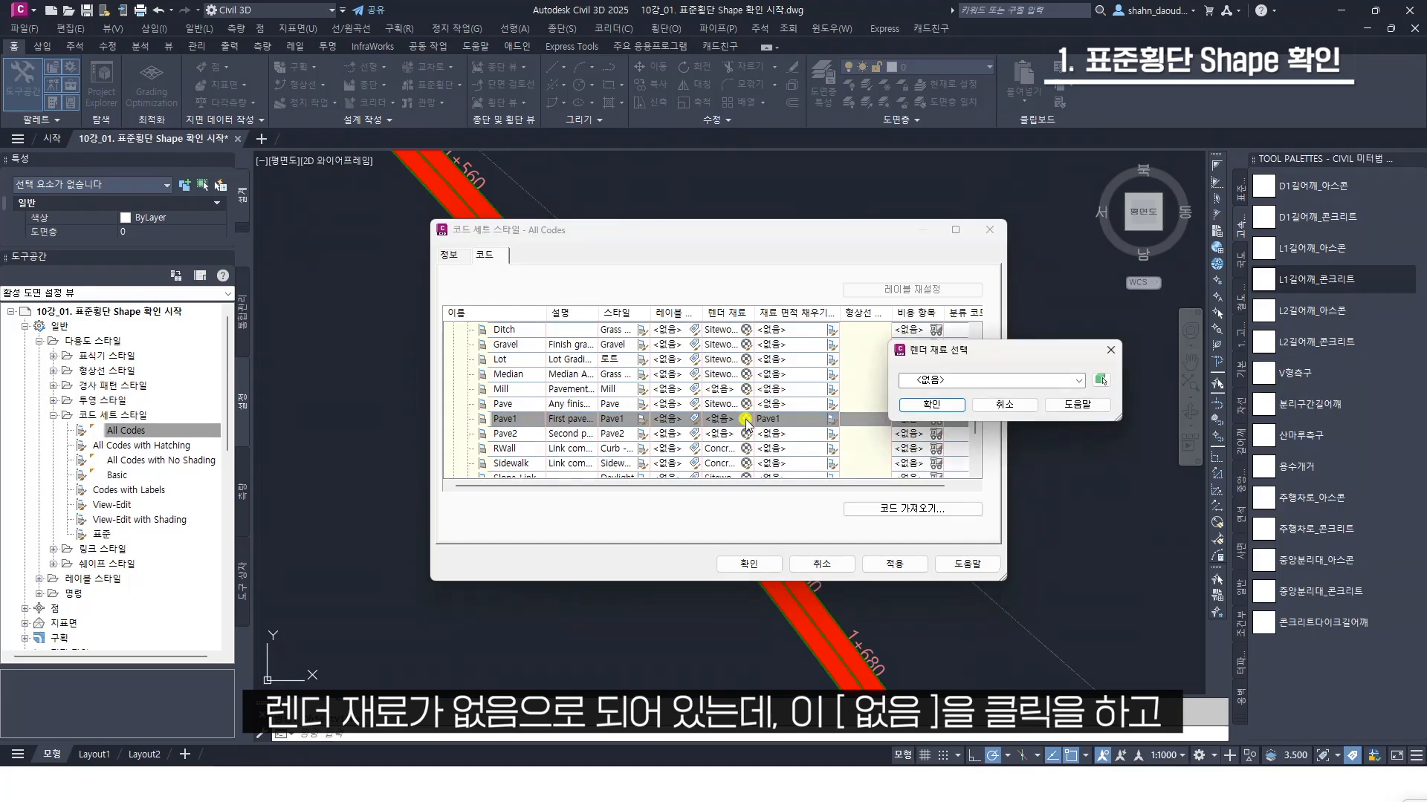
pyautogui.click(1003, 383)
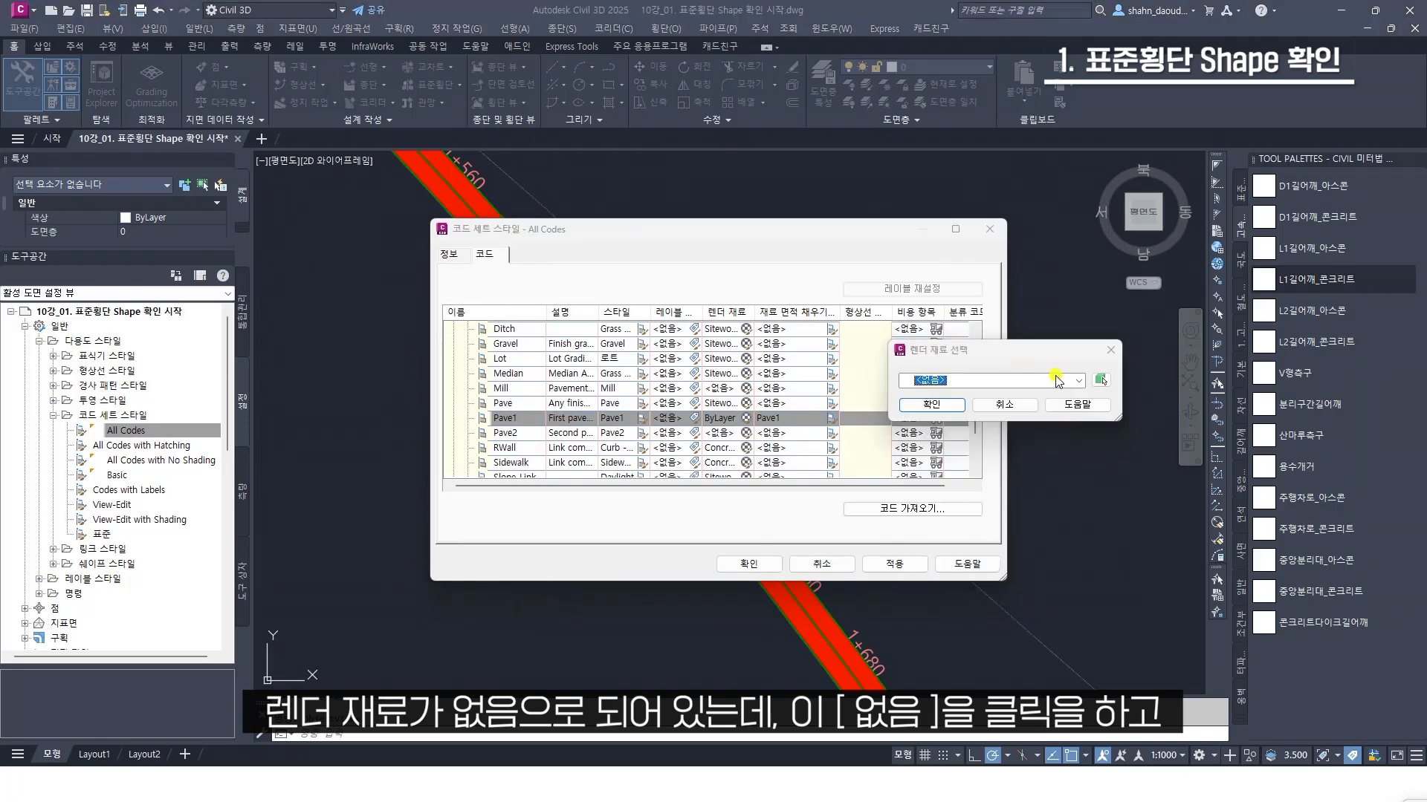
pyautogui.click(1057, 381)
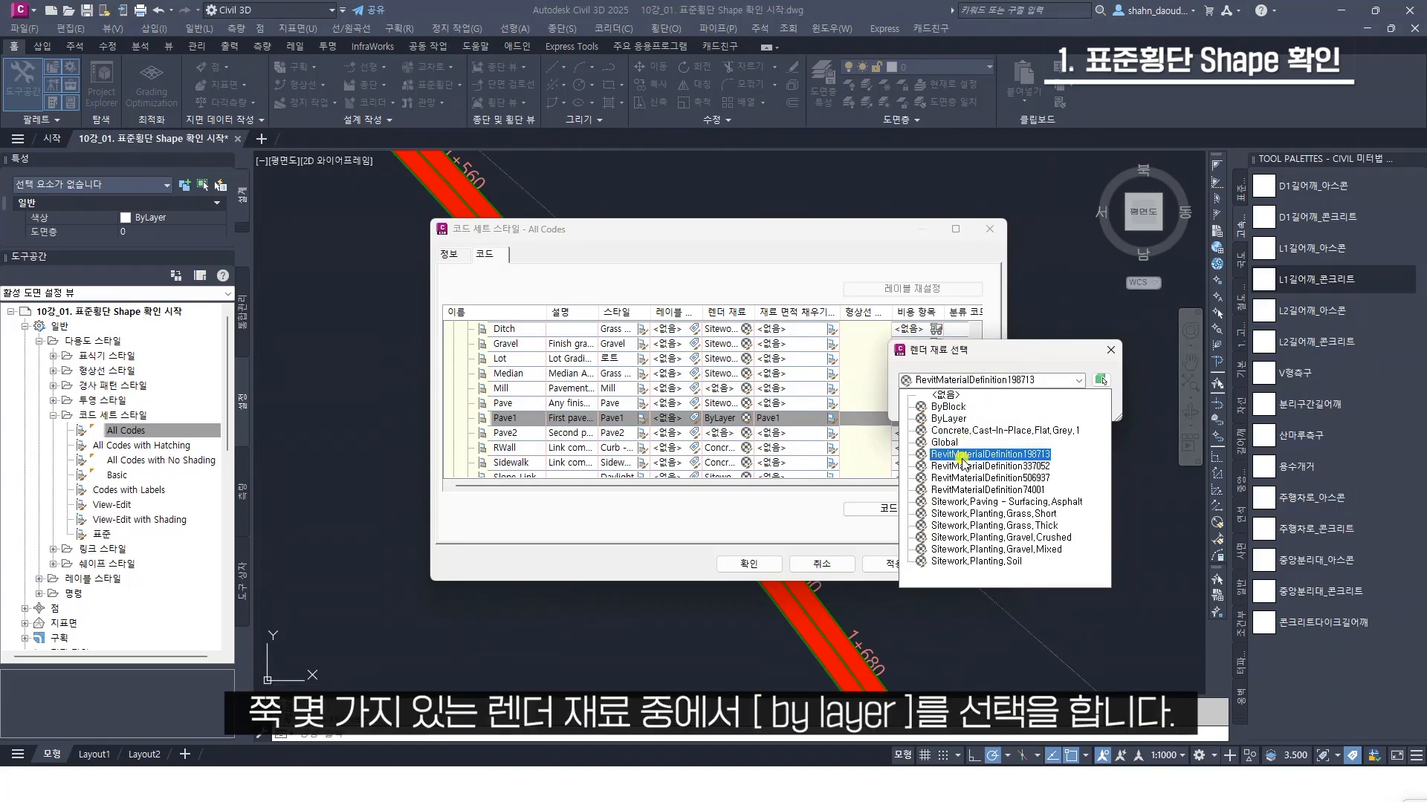
pyautogui.click(948, 419)
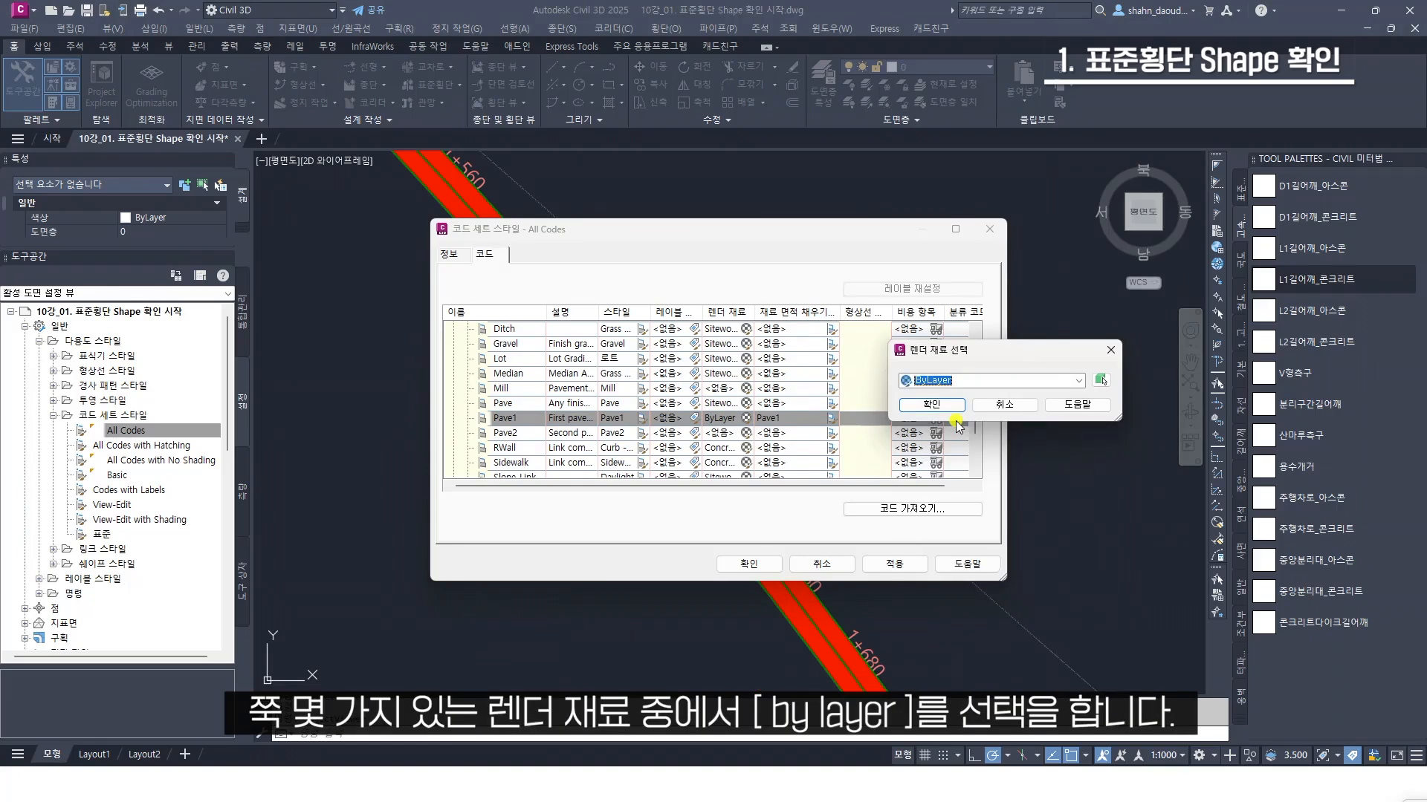
pyautogui.click(954, 407)
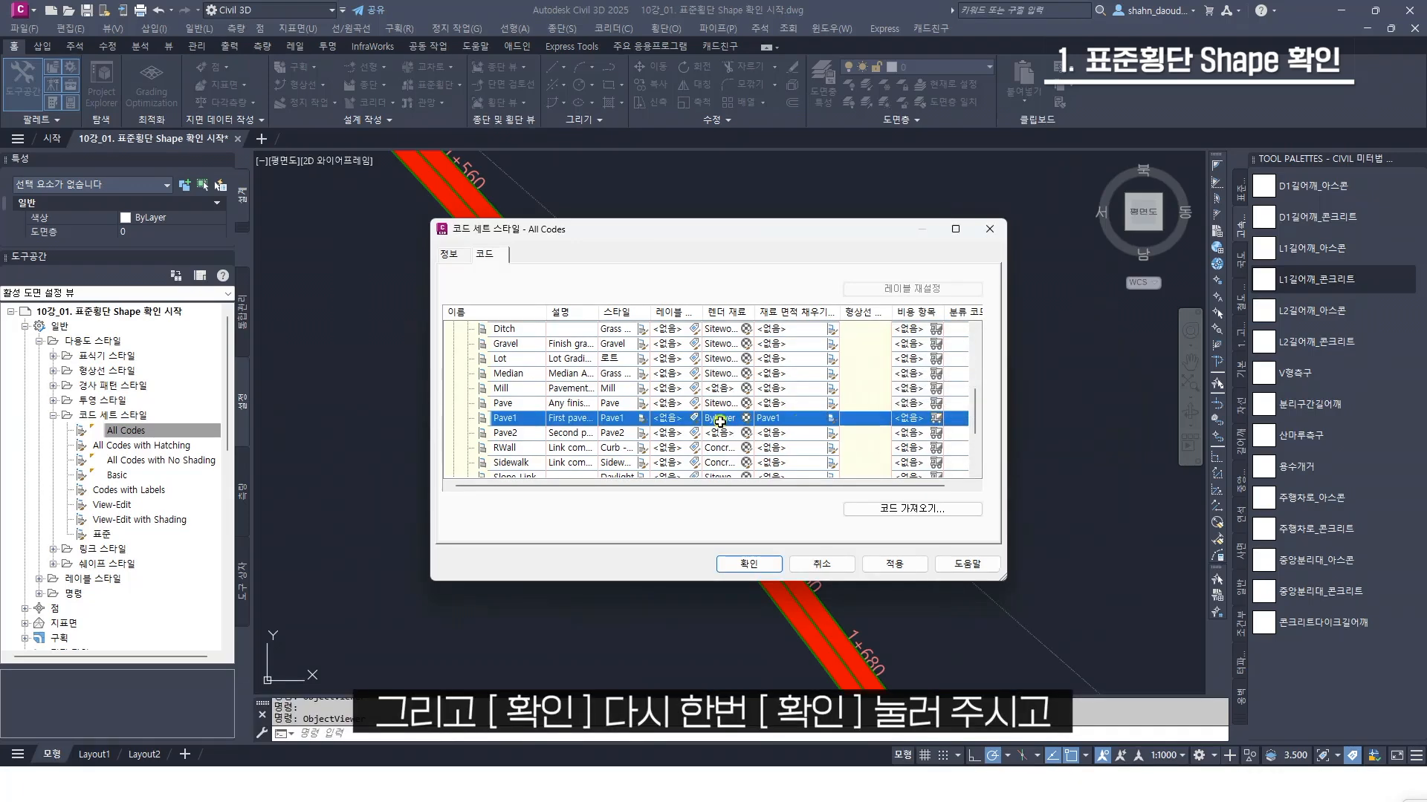
pyautogui.click(739, 564)
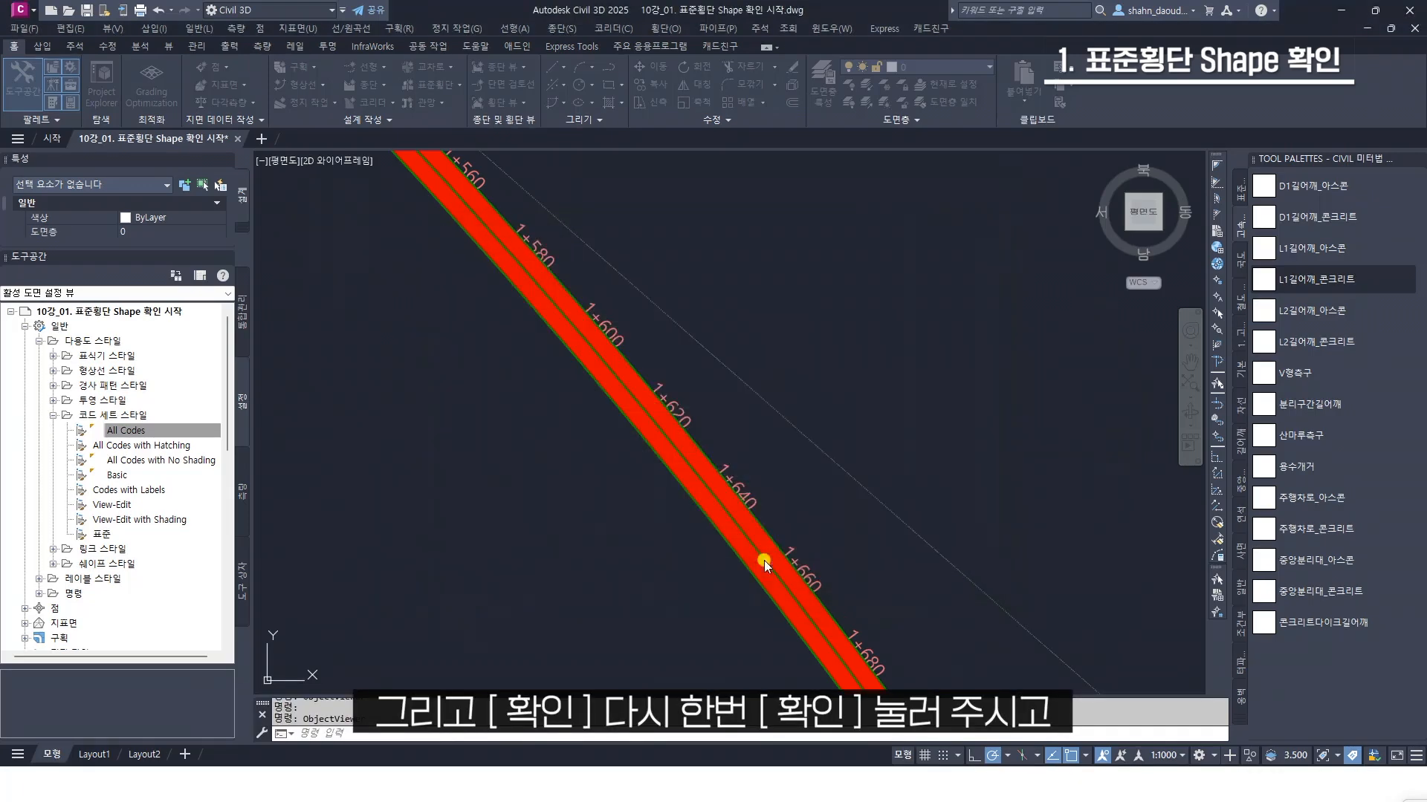
# Examine the corridor's pavement link fill in 3D in the Object Viewer (객체 뷰어)
pyautogui.click(694, 444)
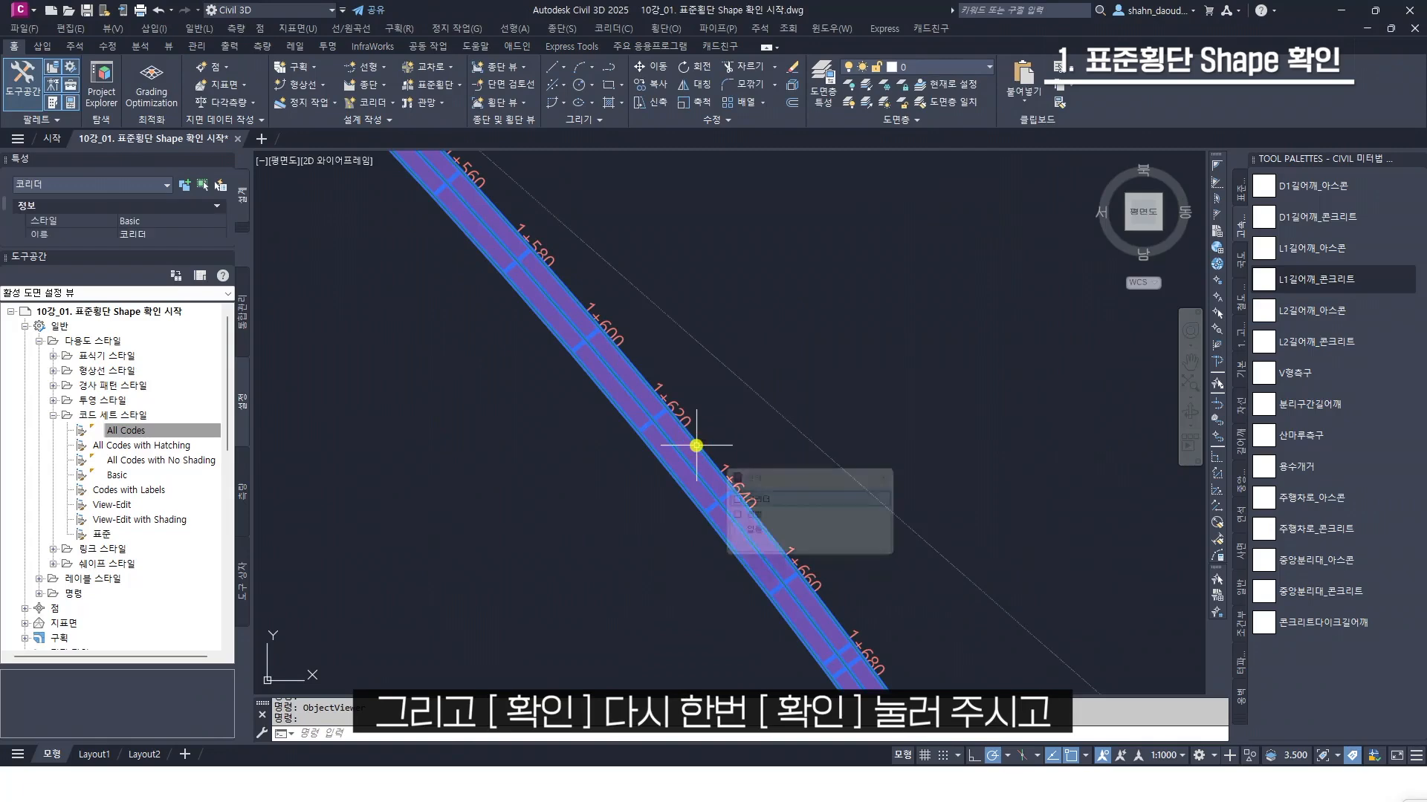
pyautogui.click(758, 500)
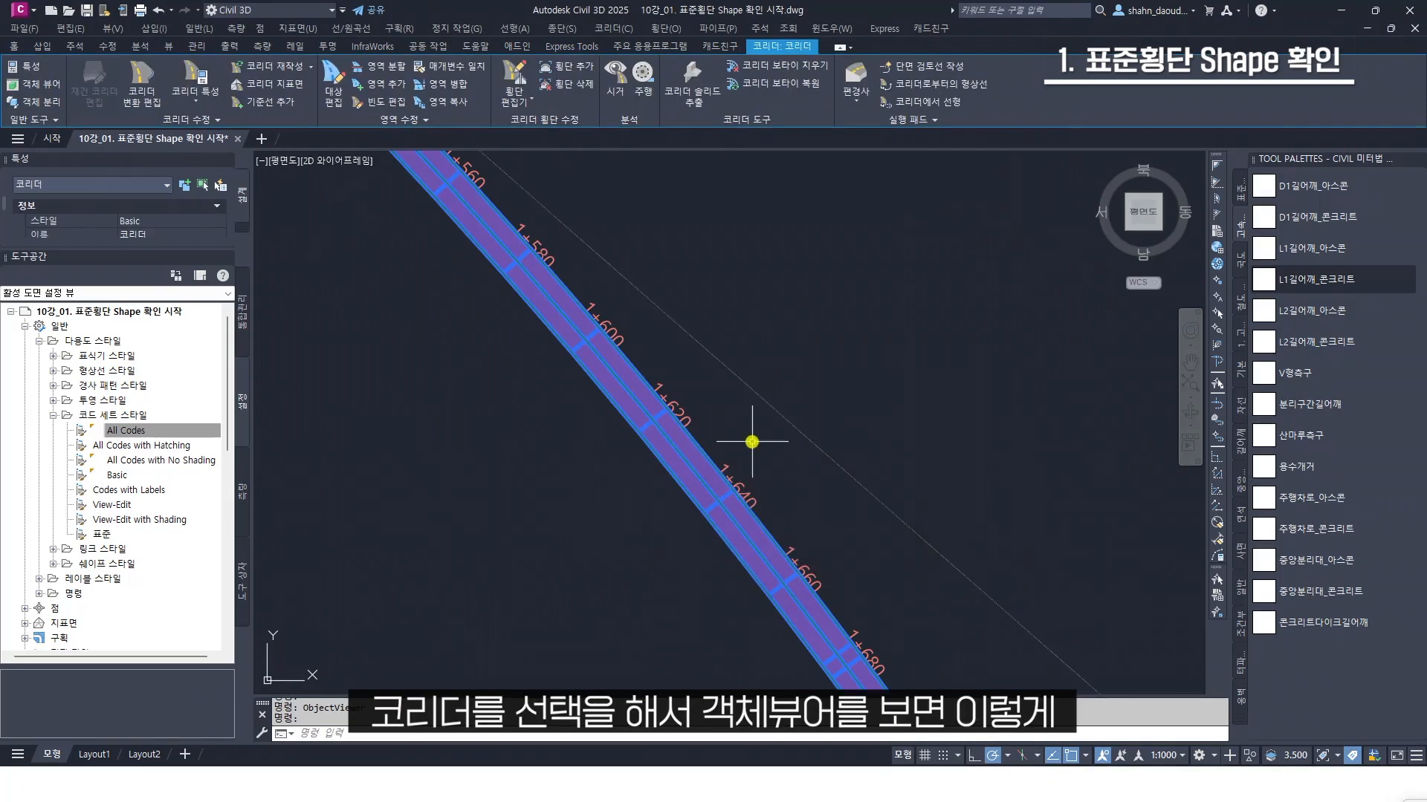
pyautogui.rightClick(754, 440)
pyautogui.click(794, 397)
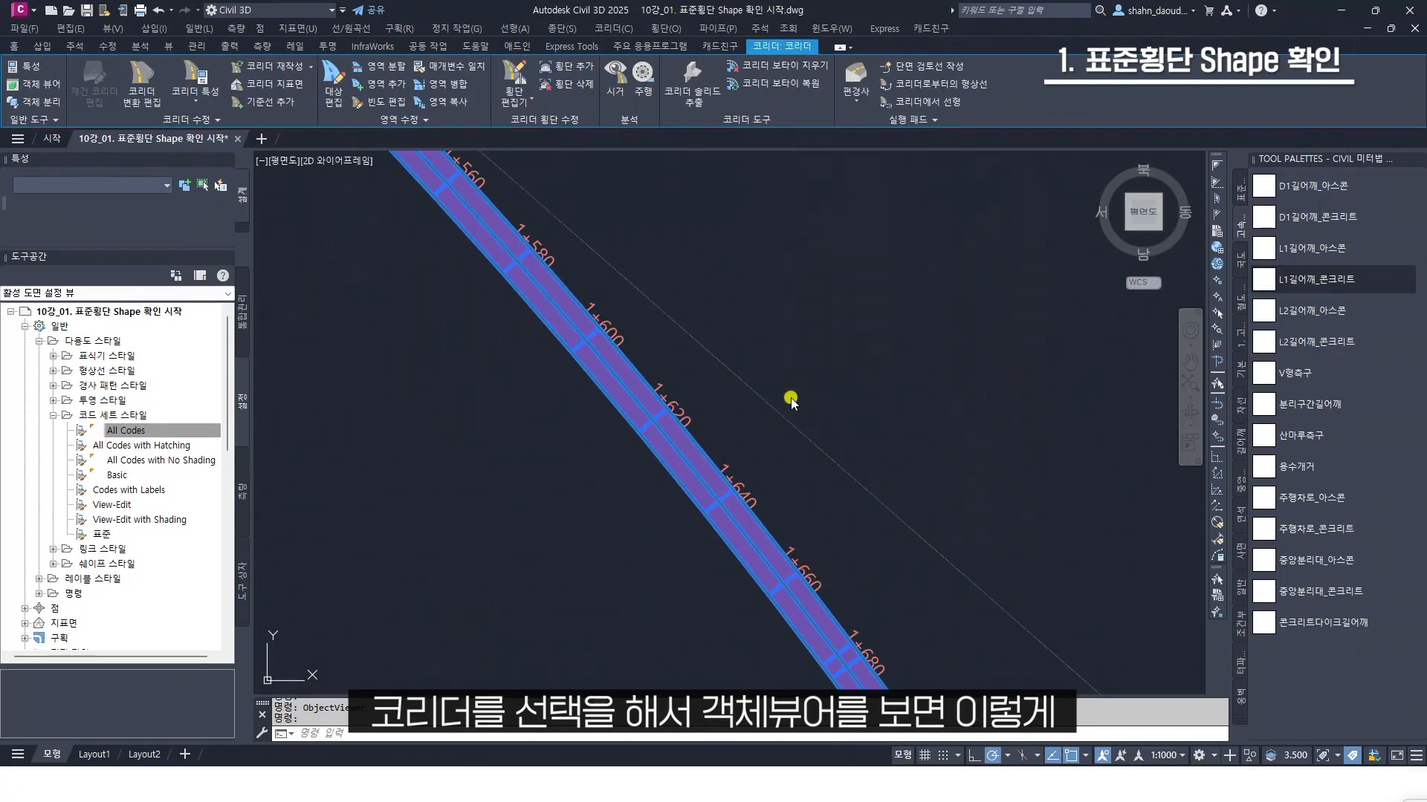
pyautogui.scroll(5, 777, 423)
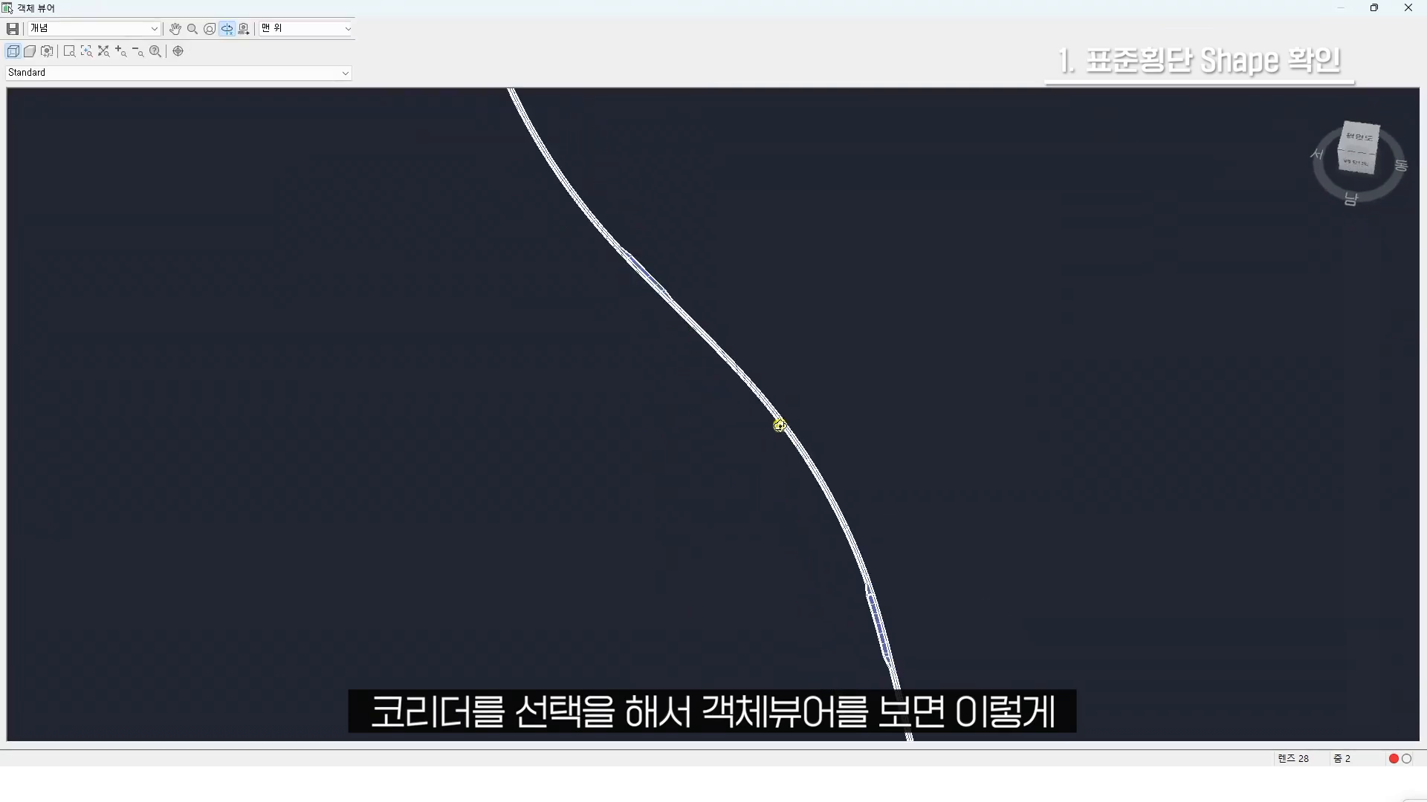
pyautogui.moveTo(908, 414); pyautogui.dragTo(621, 439, button='middle')
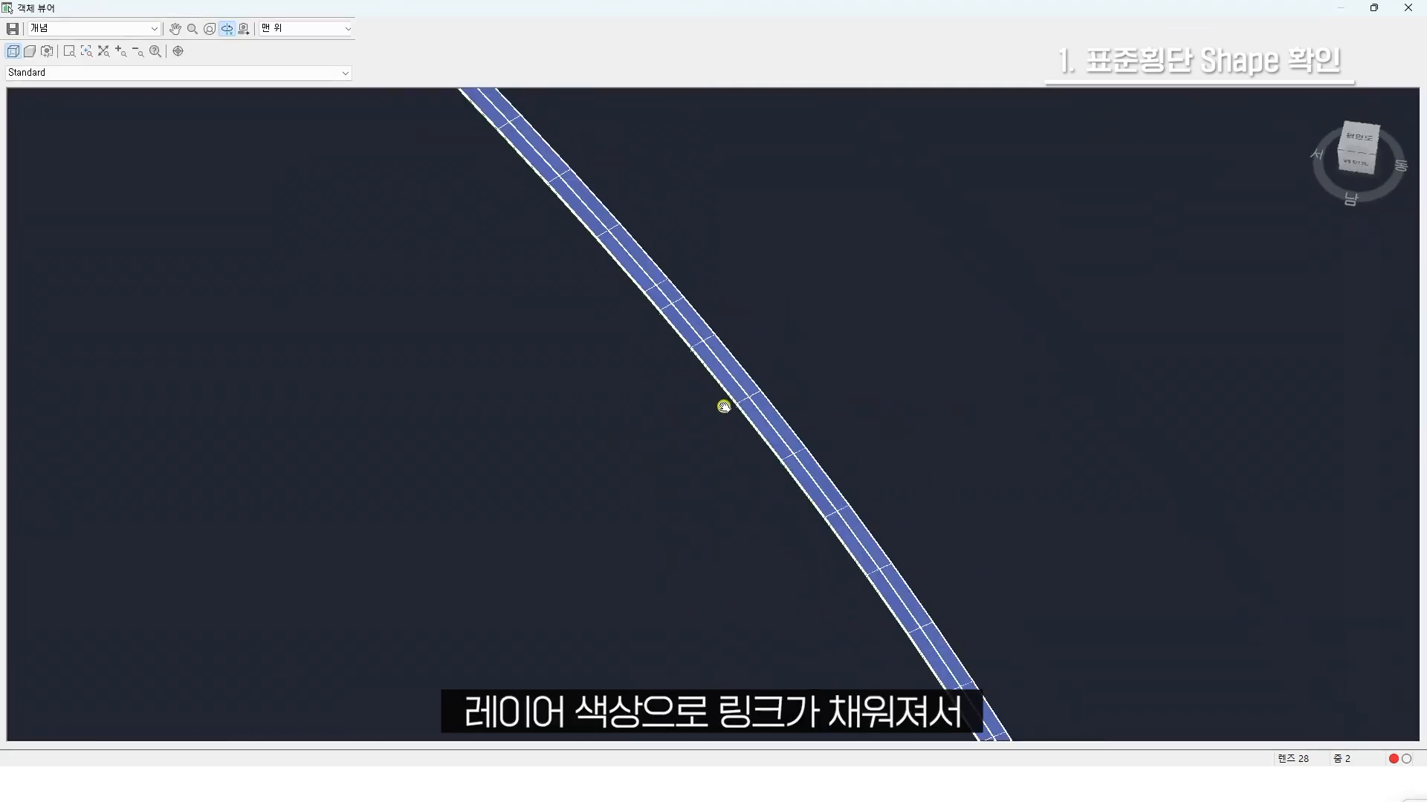
pyautogui.scroll(5, 885, 382)
pyautogui.moveTo(876, 390); pyautogui.dragTo(669, 428, button='middle')
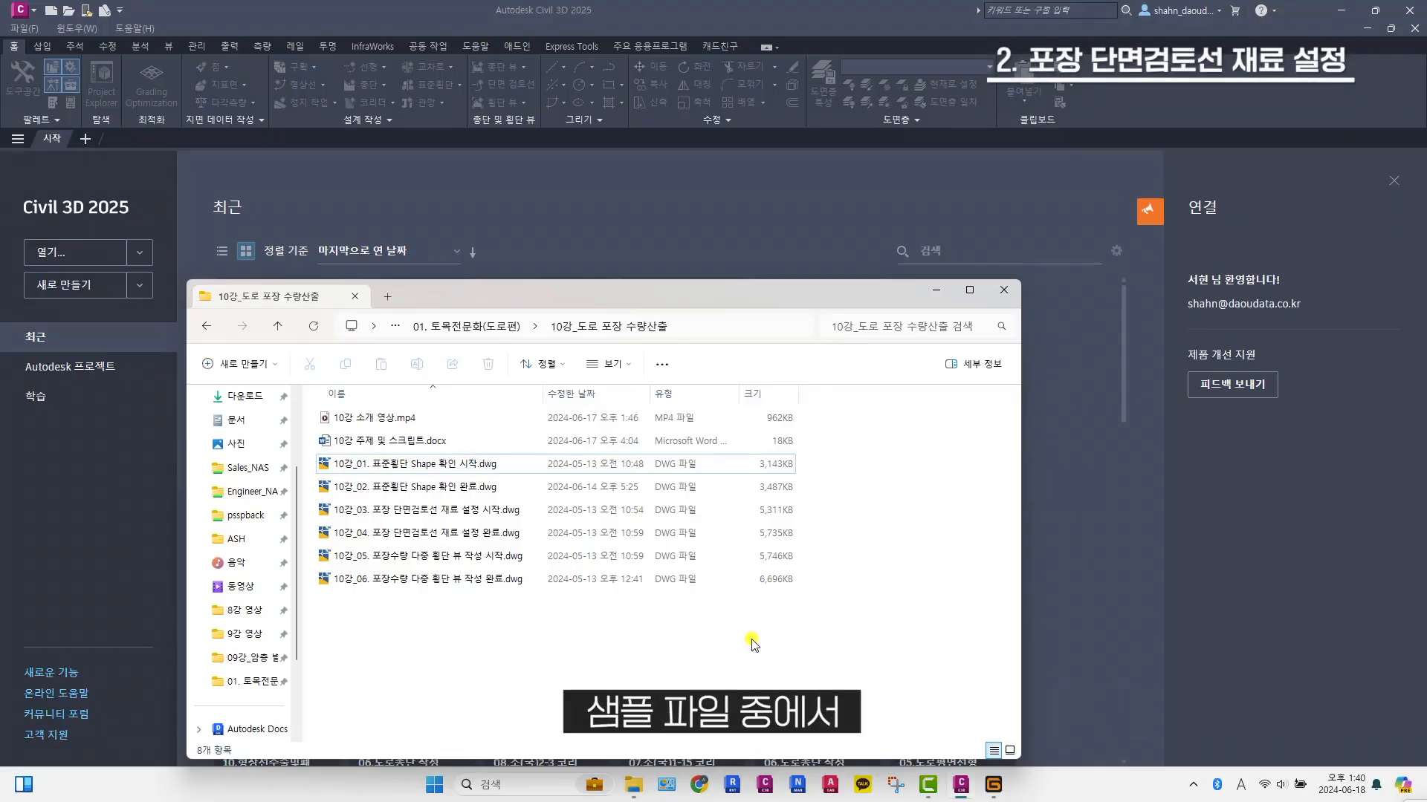
# Open the sample drawing 10강_03. 포장 단면검토선 재료 설정 시작.dwg in Civil 3D and inspect its standard pavement assembly
pyautogui.click(513, 512)
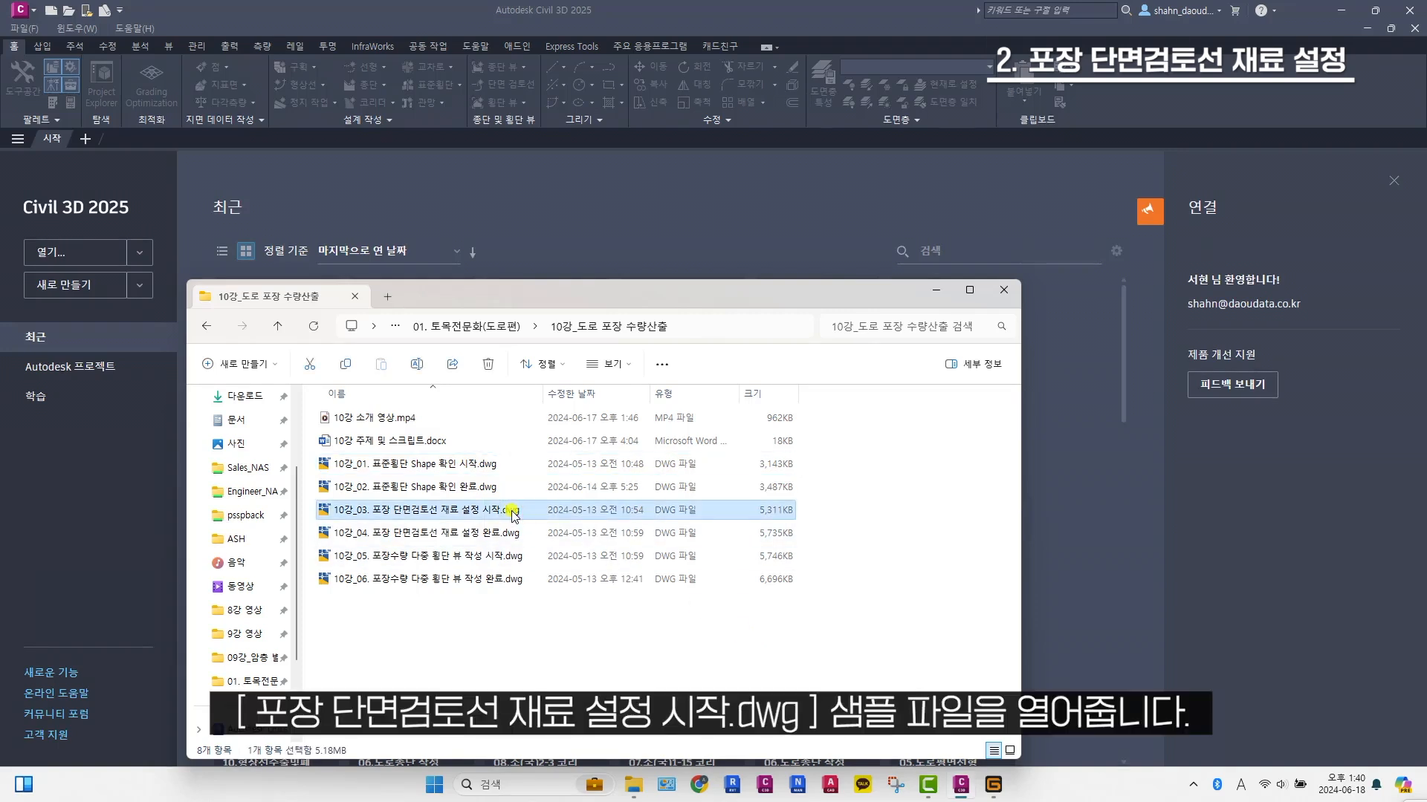
pyautogui.moveTo(505, 514); pyautogui.dragTo(460, 145)
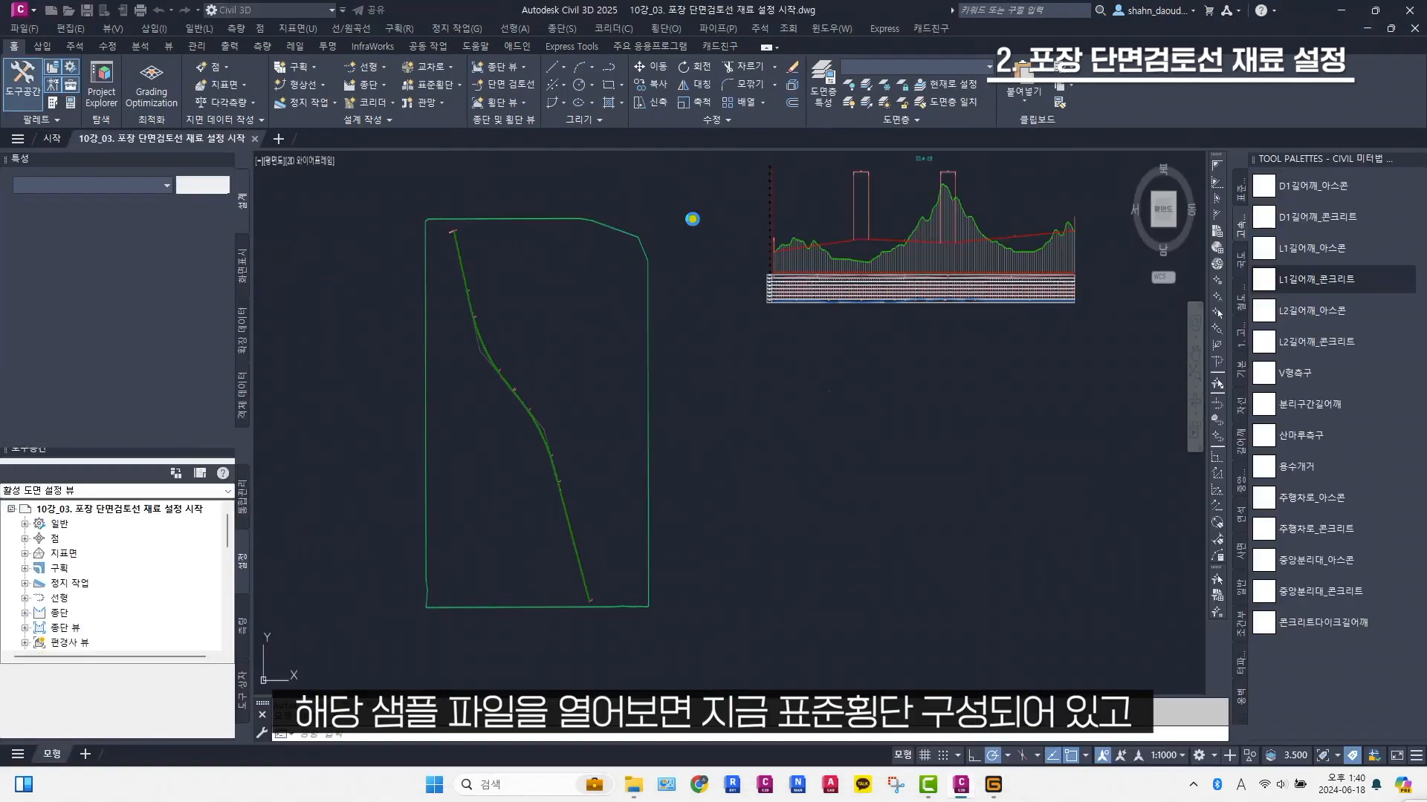
pyautogui.scroll(8, 881, 390)
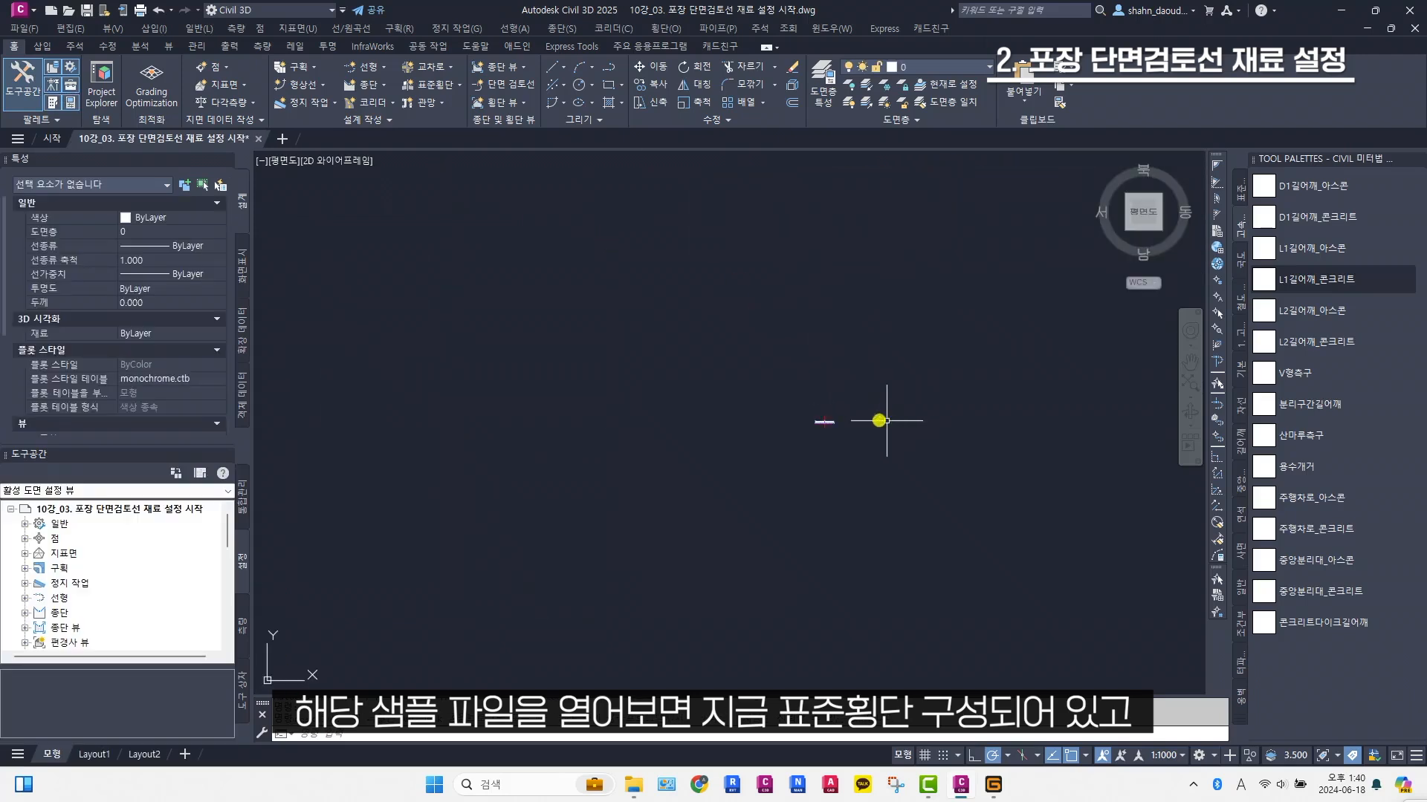
pyautogui.scroll(3, 666, 433)
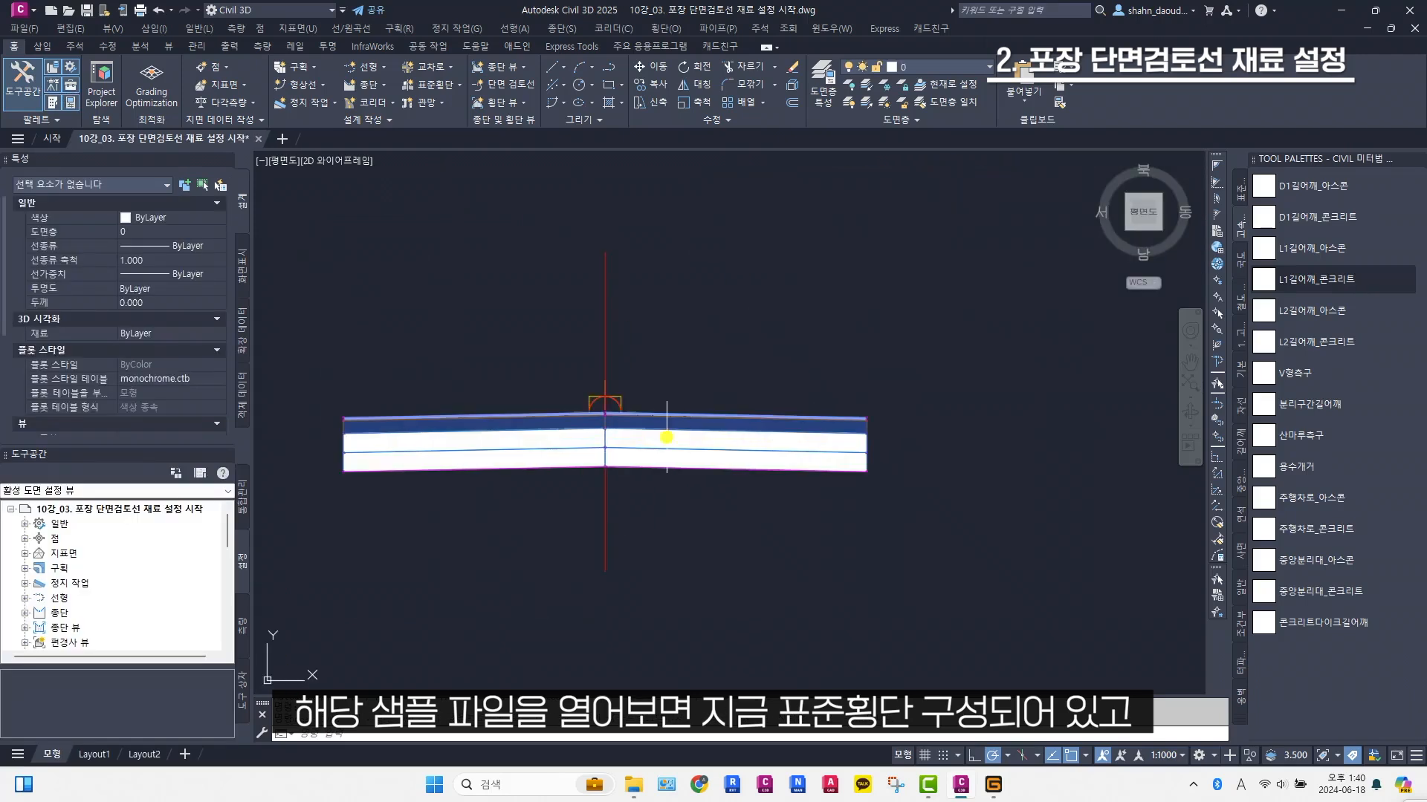
pyautogui.scroll(-15, 650, 429)
pyautogui.moveTo(617, 409); pyautogui.dragTo(886, 367, button='middle')
pyautogui.scroll(-2, 886, 367)
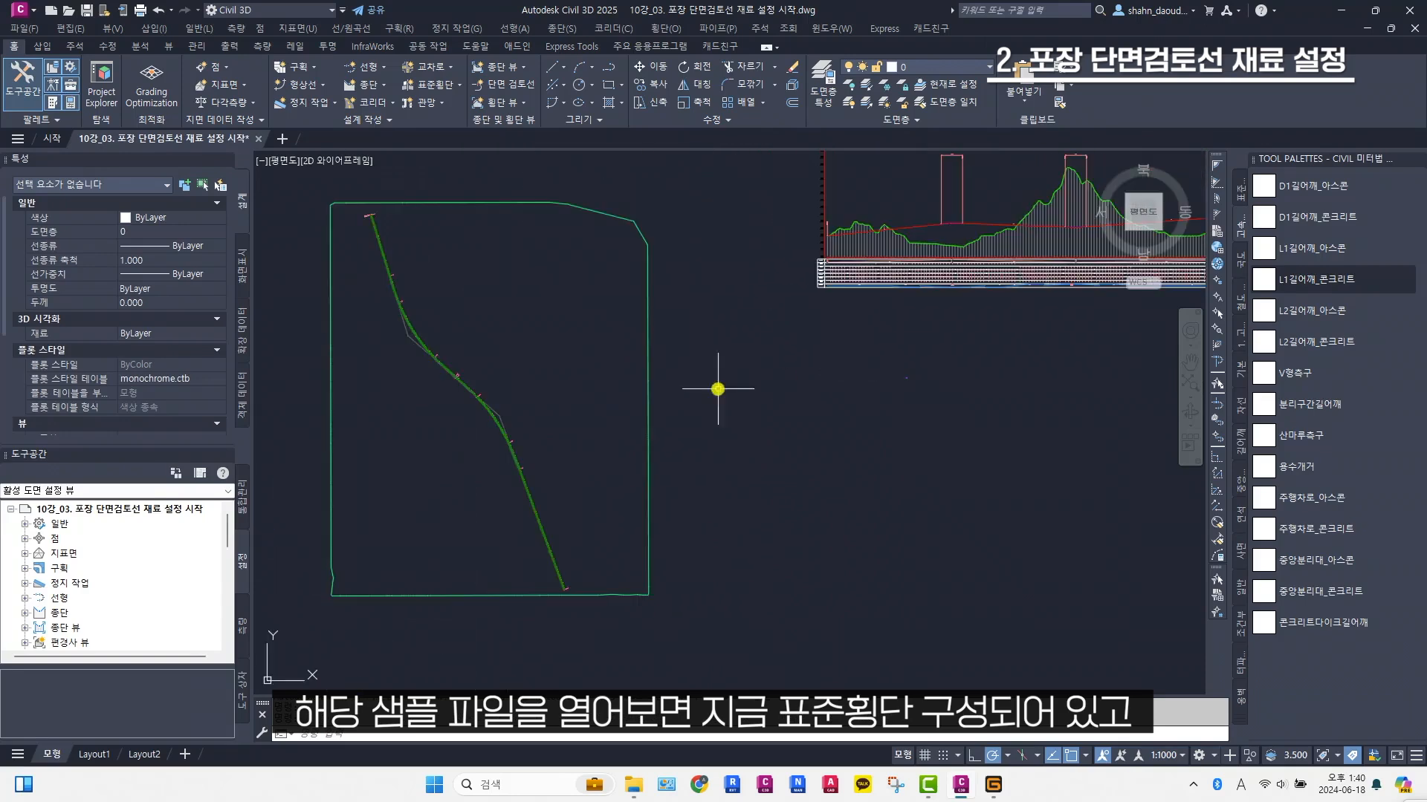
# Examine the corridor in plan along the alignment, including its widened section
pyautogui.scroll(2, 468, 439)
pyautogui.moveTo(468, 439); pyautogui.dragTo(589, 389, button='middle')
pyautogui.scroll(5, 631, 354)
pyautogui.scroll(3, 611, 364)
pyautogui.scroll(-4, 642, 373)
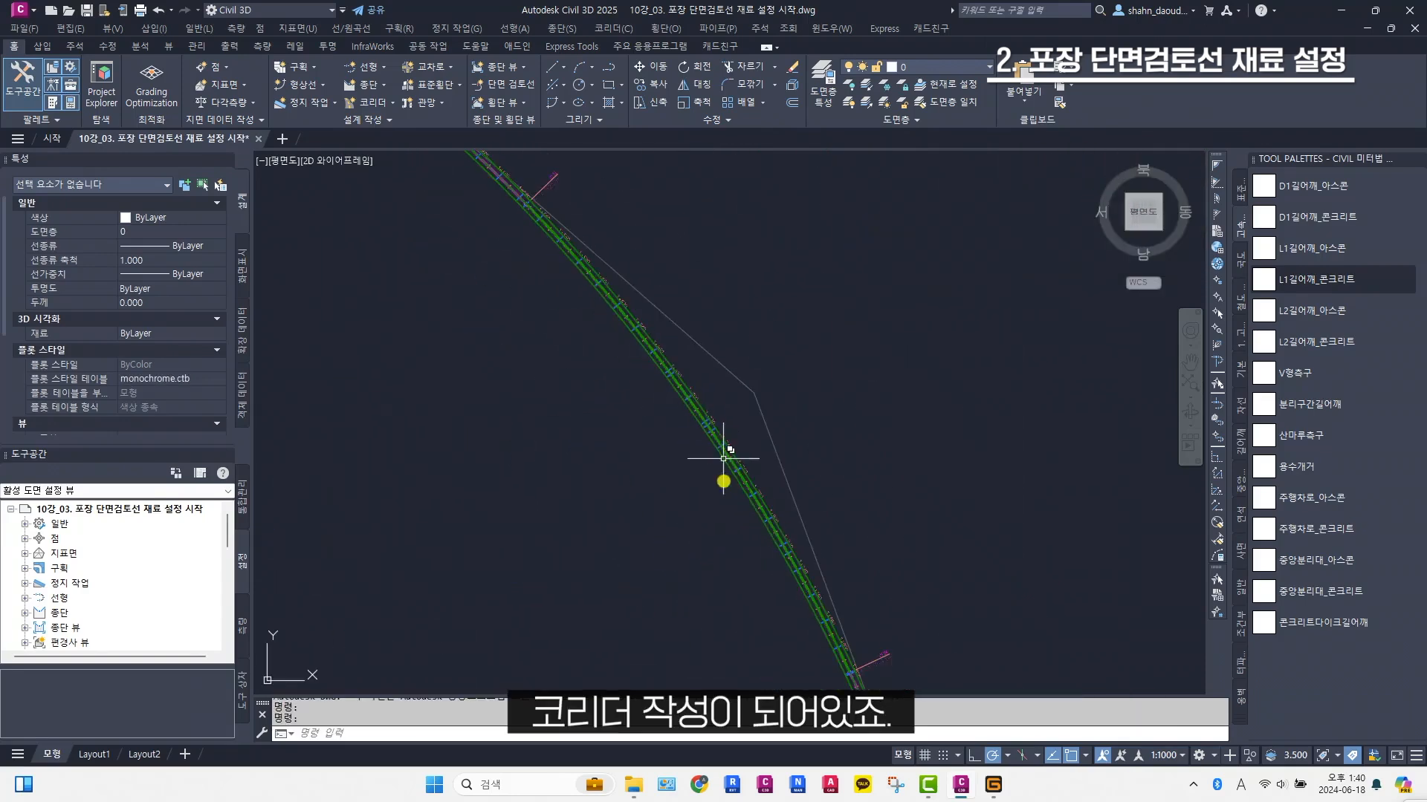
pyautogui.moveTo(732, 487); pyautogui.dragTo(568, 264, button='middle')
pyautogui.scroll(2, 696, 469)
pyautogui.moveTo(693, 505); pyautogui.dragTo(551, 302, button='middle')
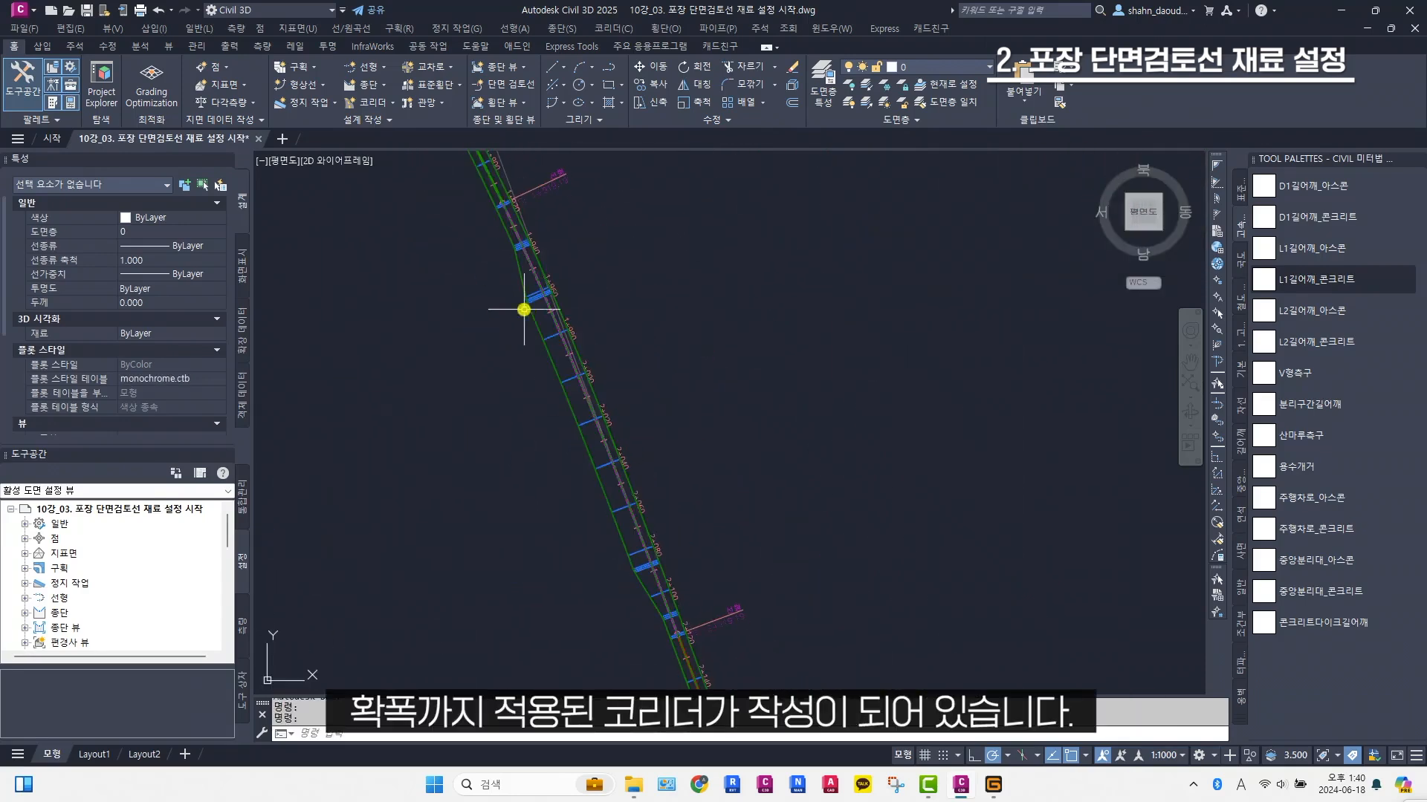
pyautogui.scroll(-6, 530, 315)
pyautogui.scroll(-5, 624, 414)
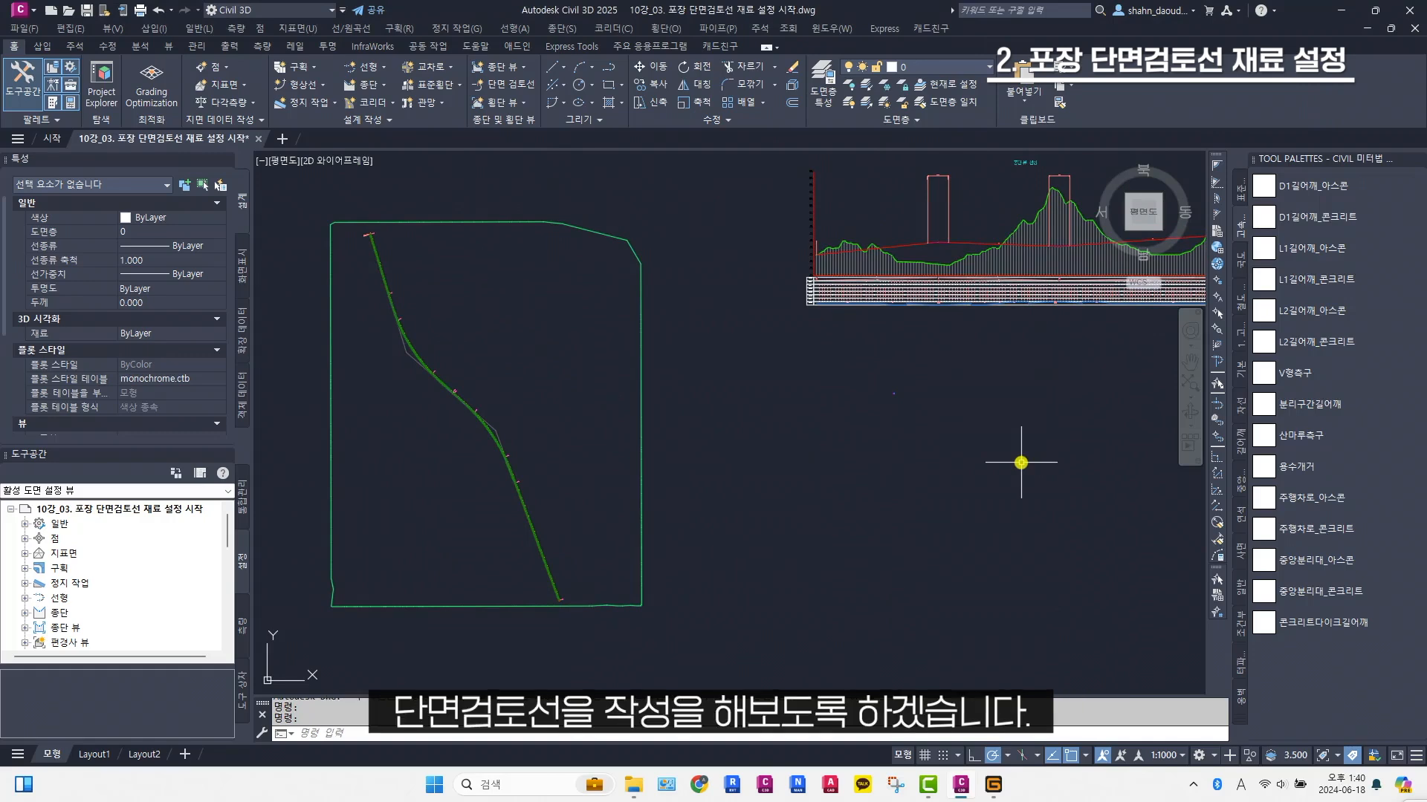
# Create a sample line group named 포장 단면검토선 on the 선형 alignment, sampling the 원지형 surface and 도로 코리더 corridor
pyautogui.click(673, 30)
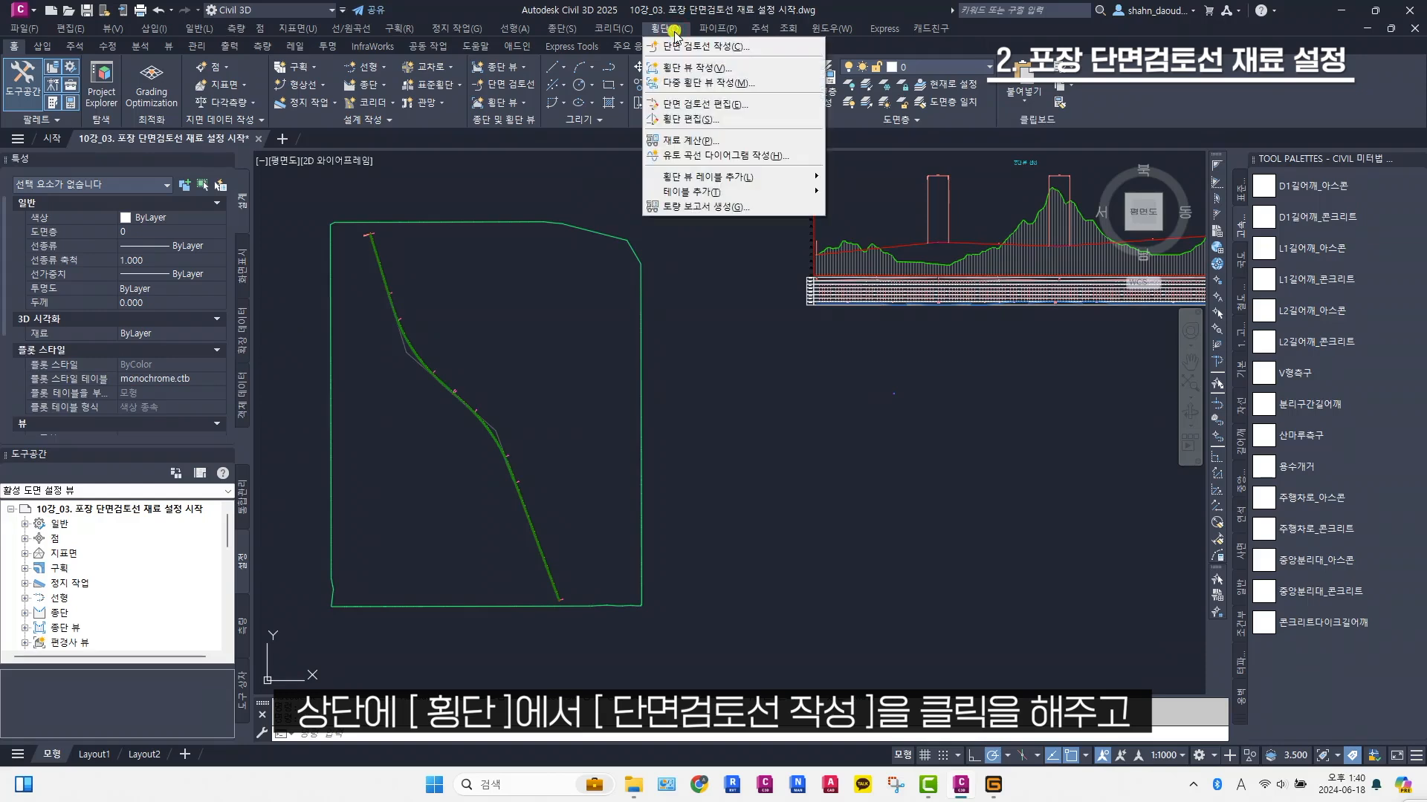
pyautogui.click(751, 47)
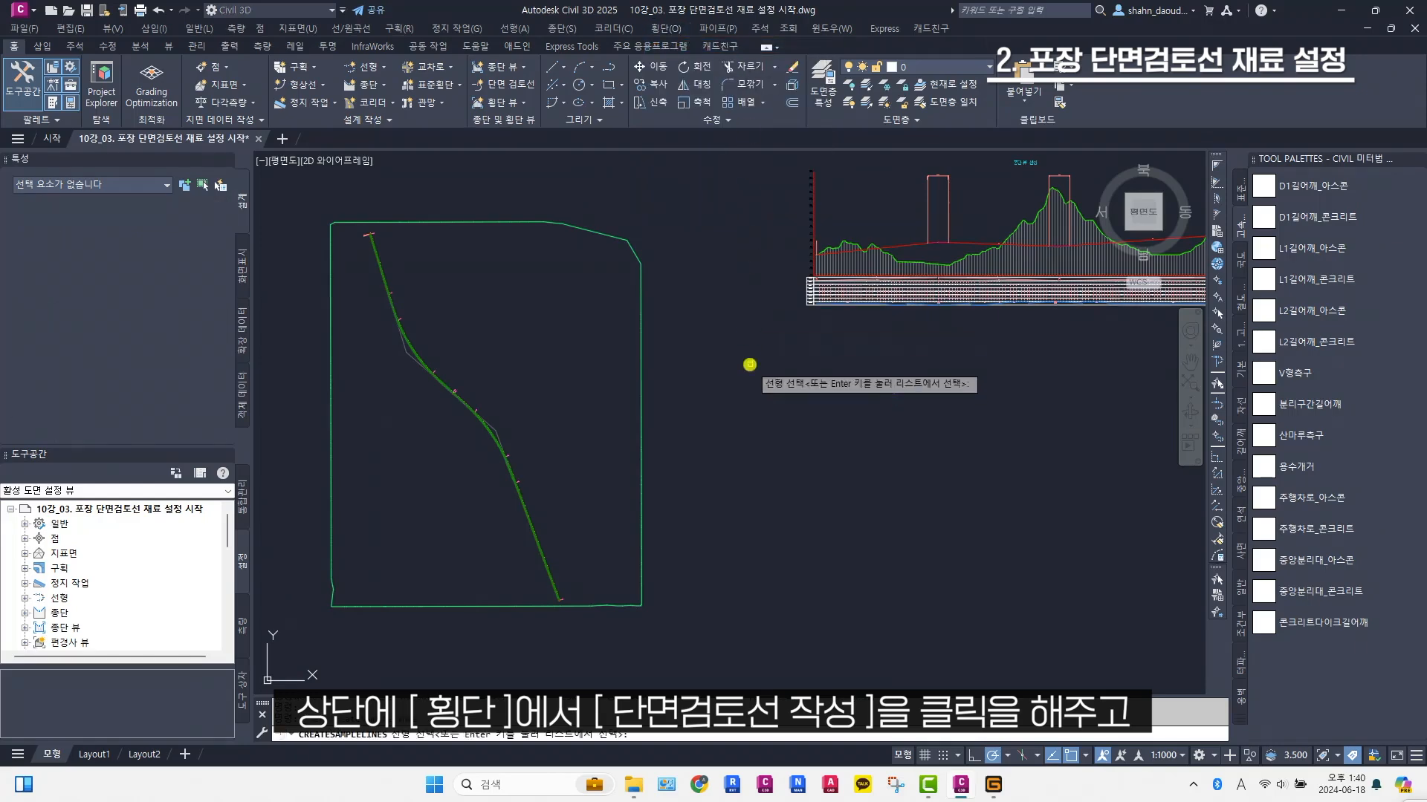
pyautogui.press('Return')
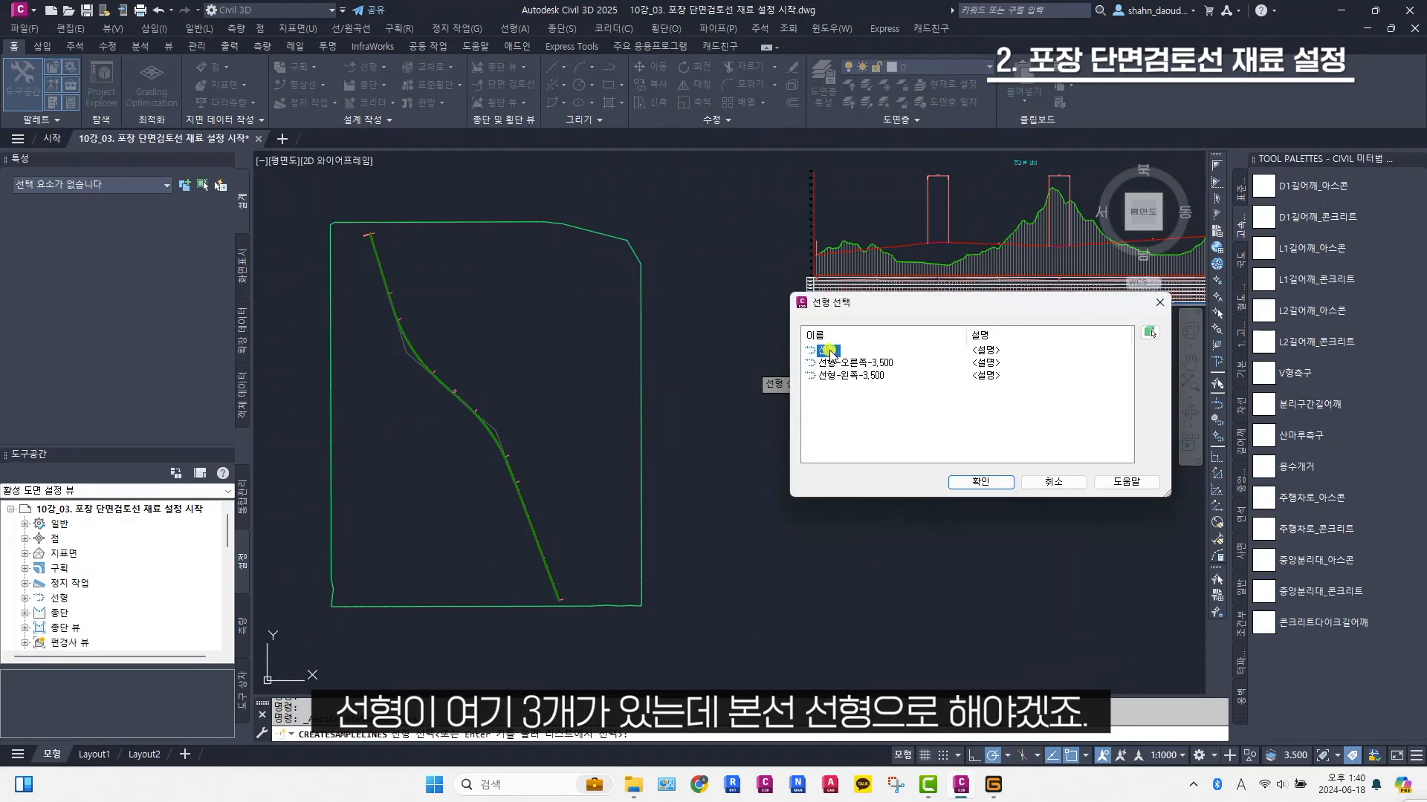
pyautogui.click(982, 480)
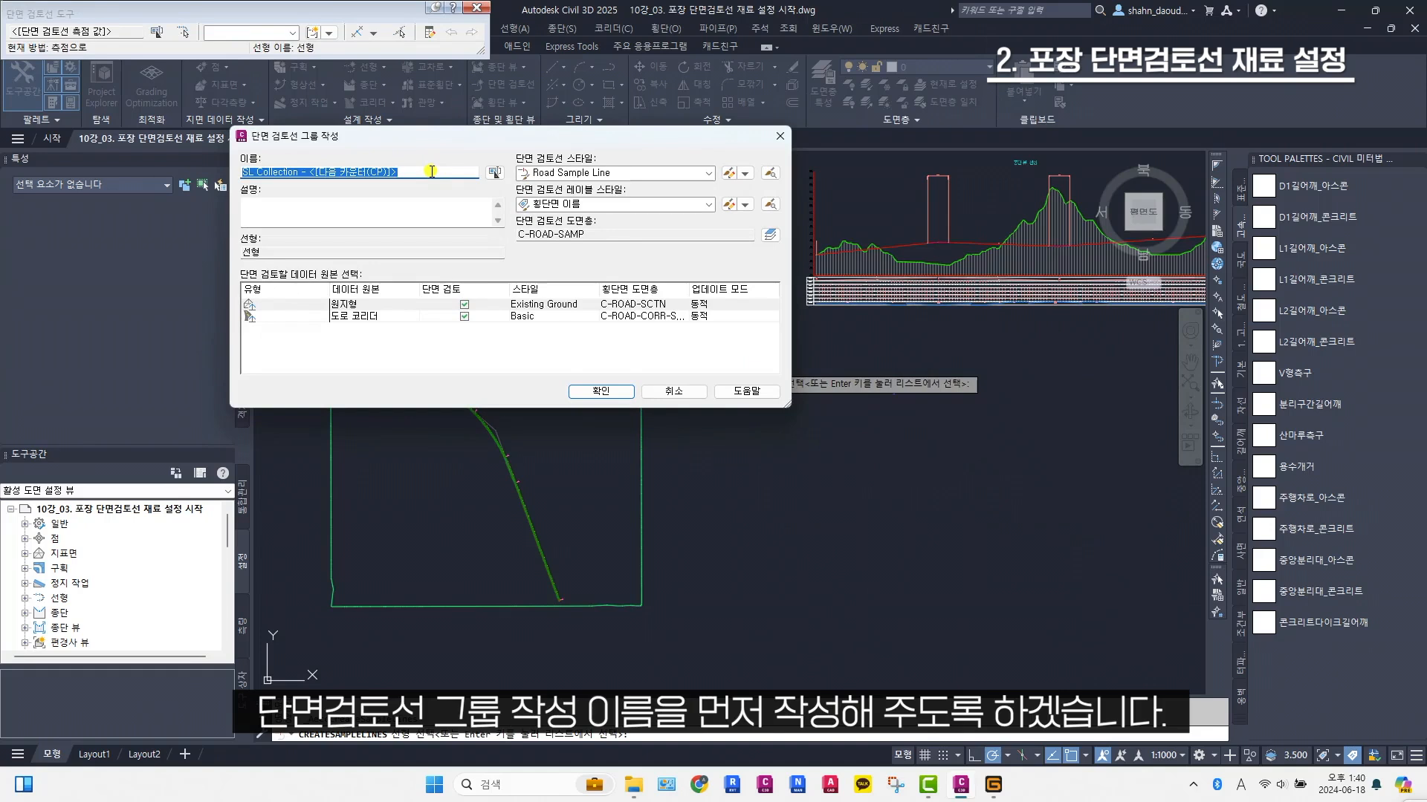
pyautogui.write('vh')
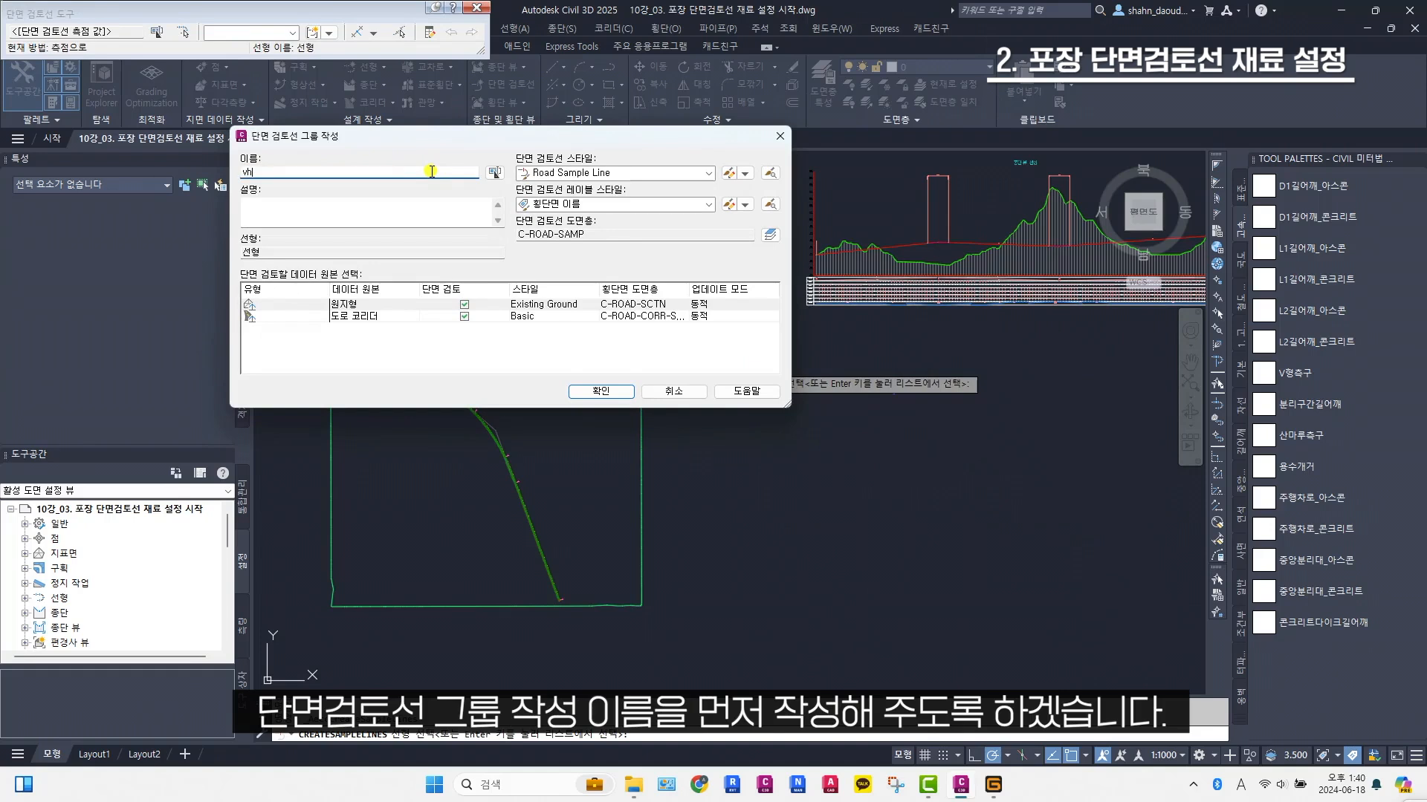
pyautogui.write('hwkd')
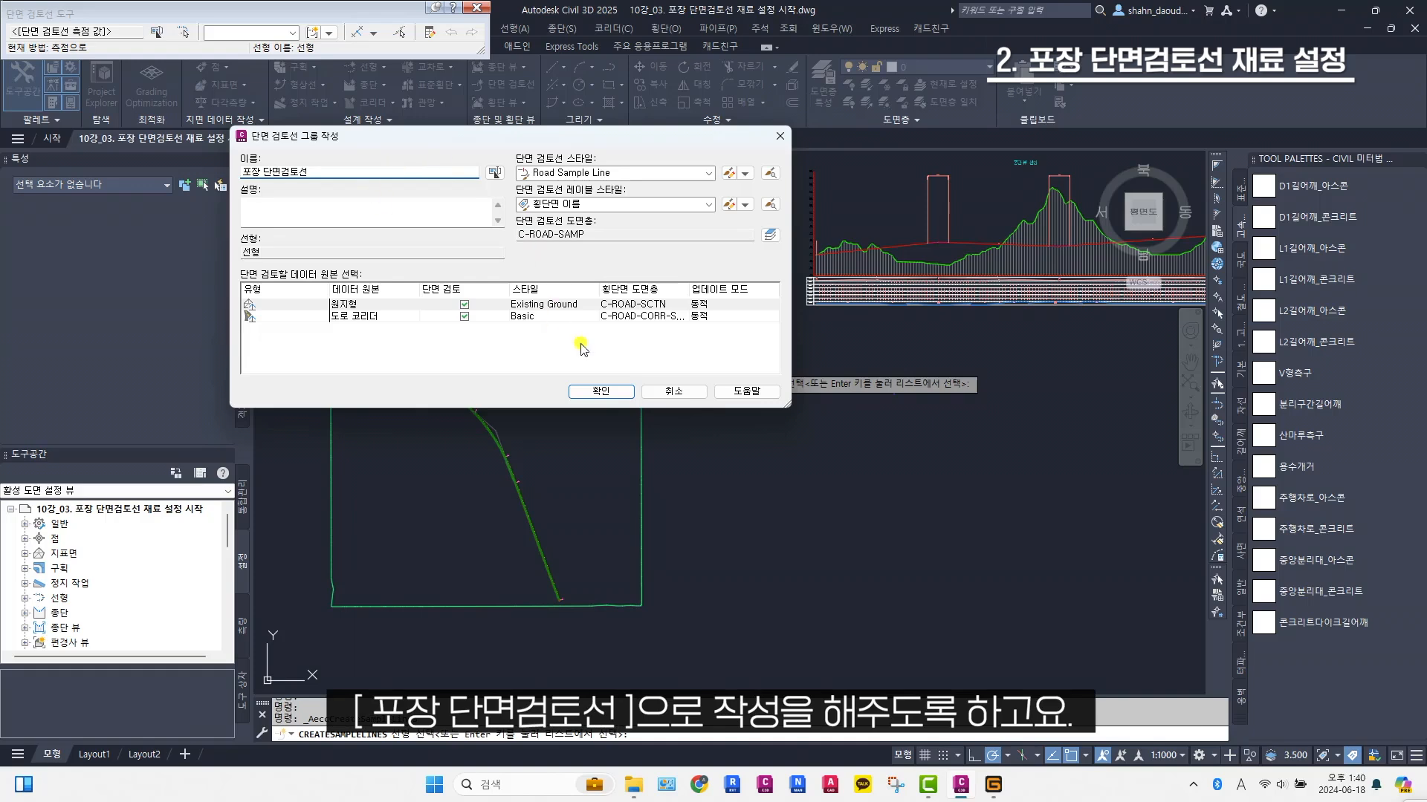
pyautogui.click(599, 390)
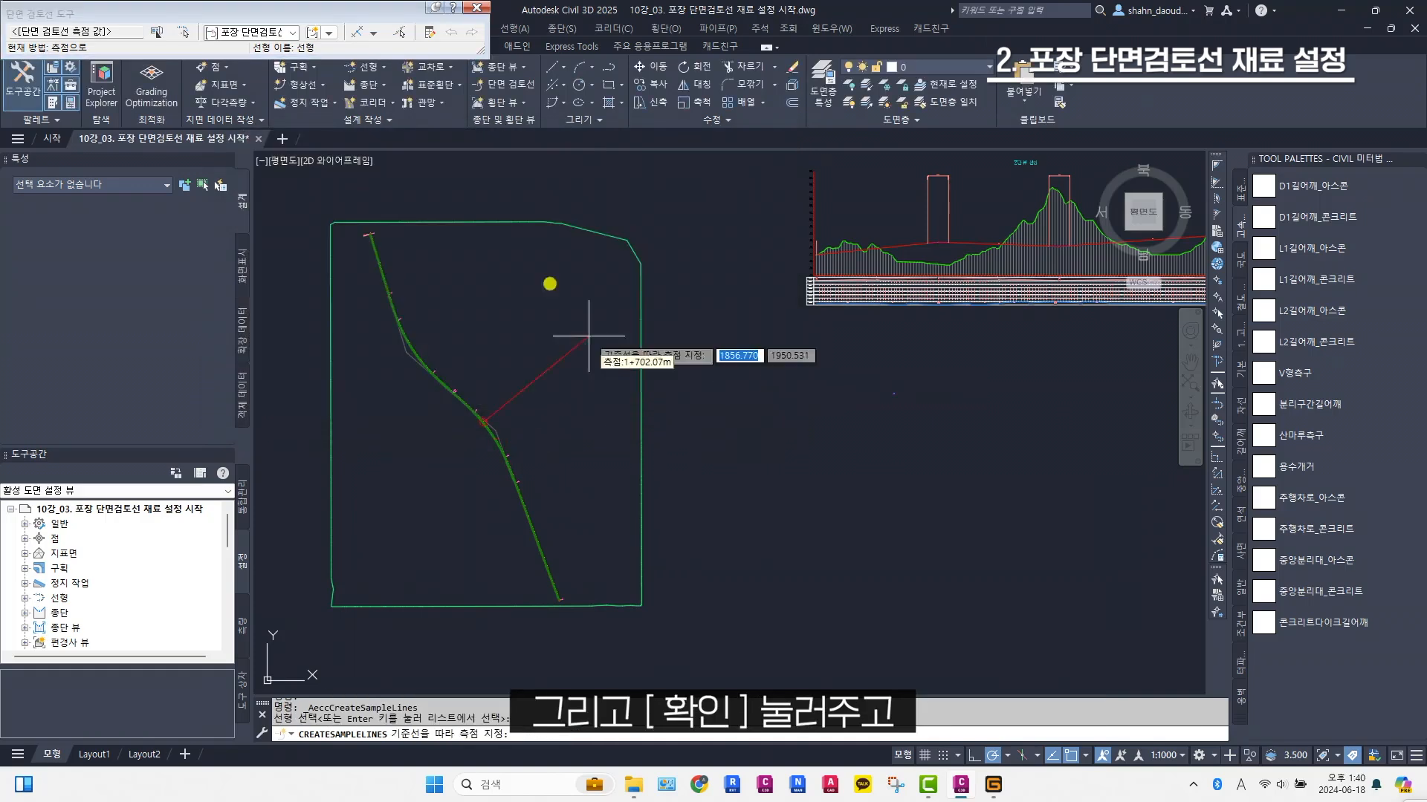
# Generate sample lines by station range (측점 범위로) with the default 50 m swath widths and 20 m increments, and end the command
pyautogui.click(375, 34)
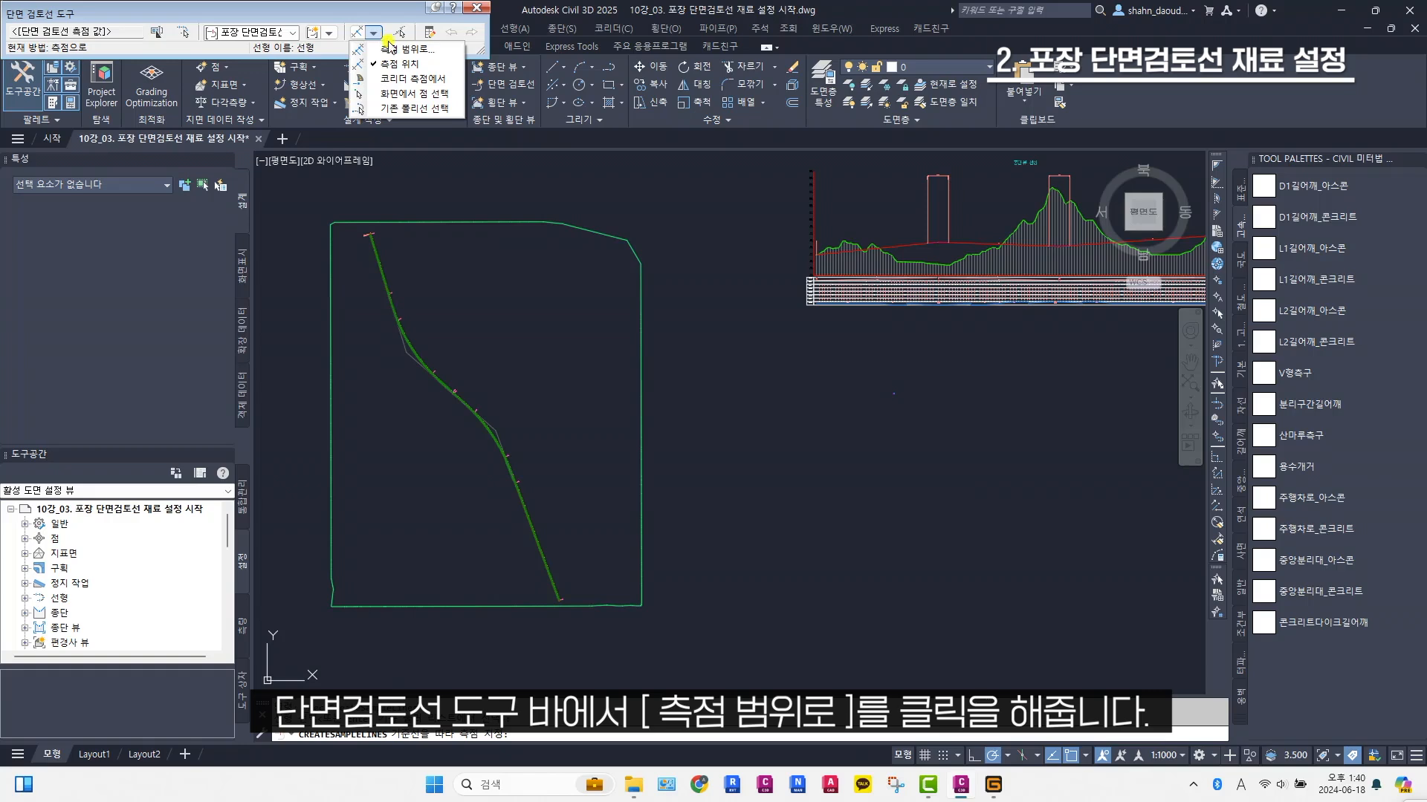
pyautogui.click(409, 49)
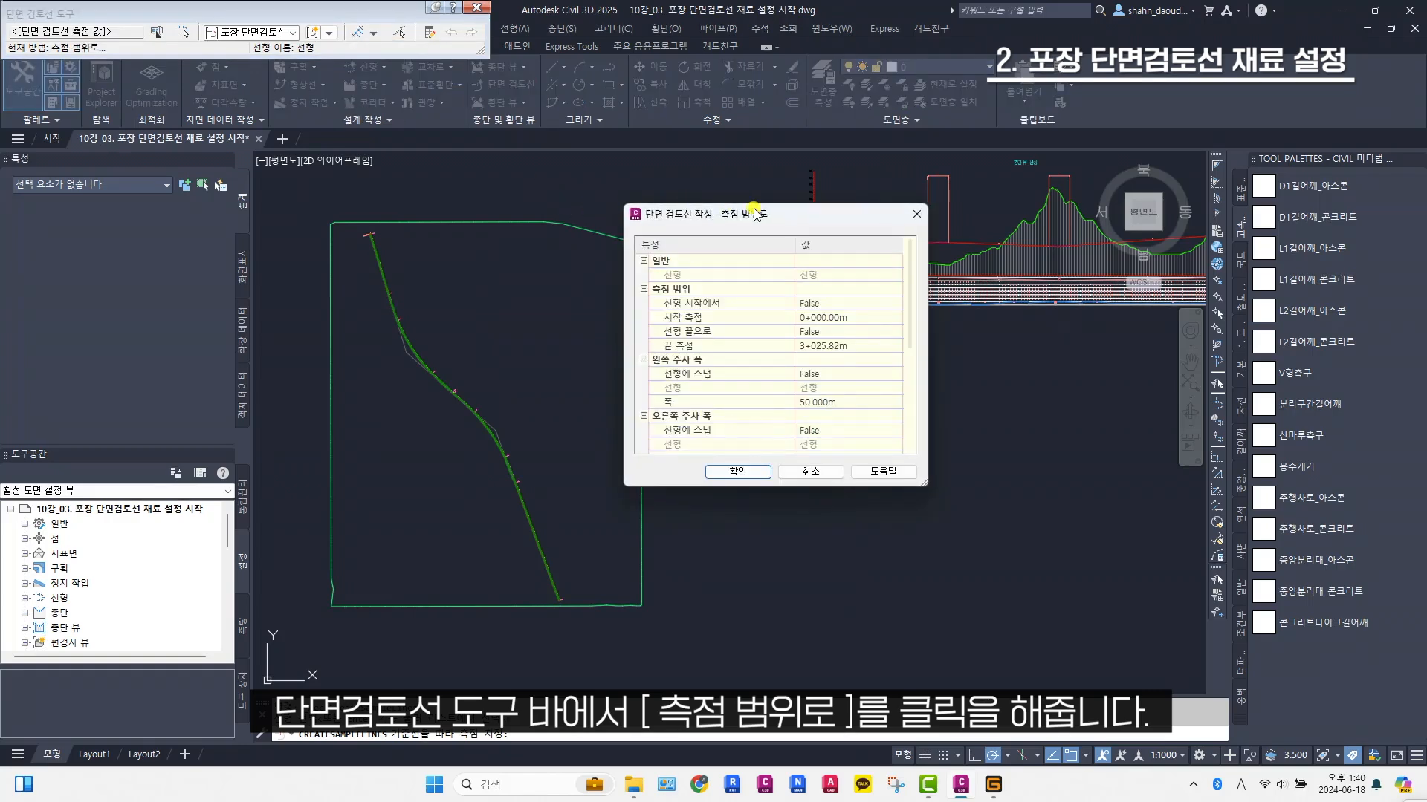
pyautogui.moveTo(754, 214); pyautogui.dragTo(755, 227)
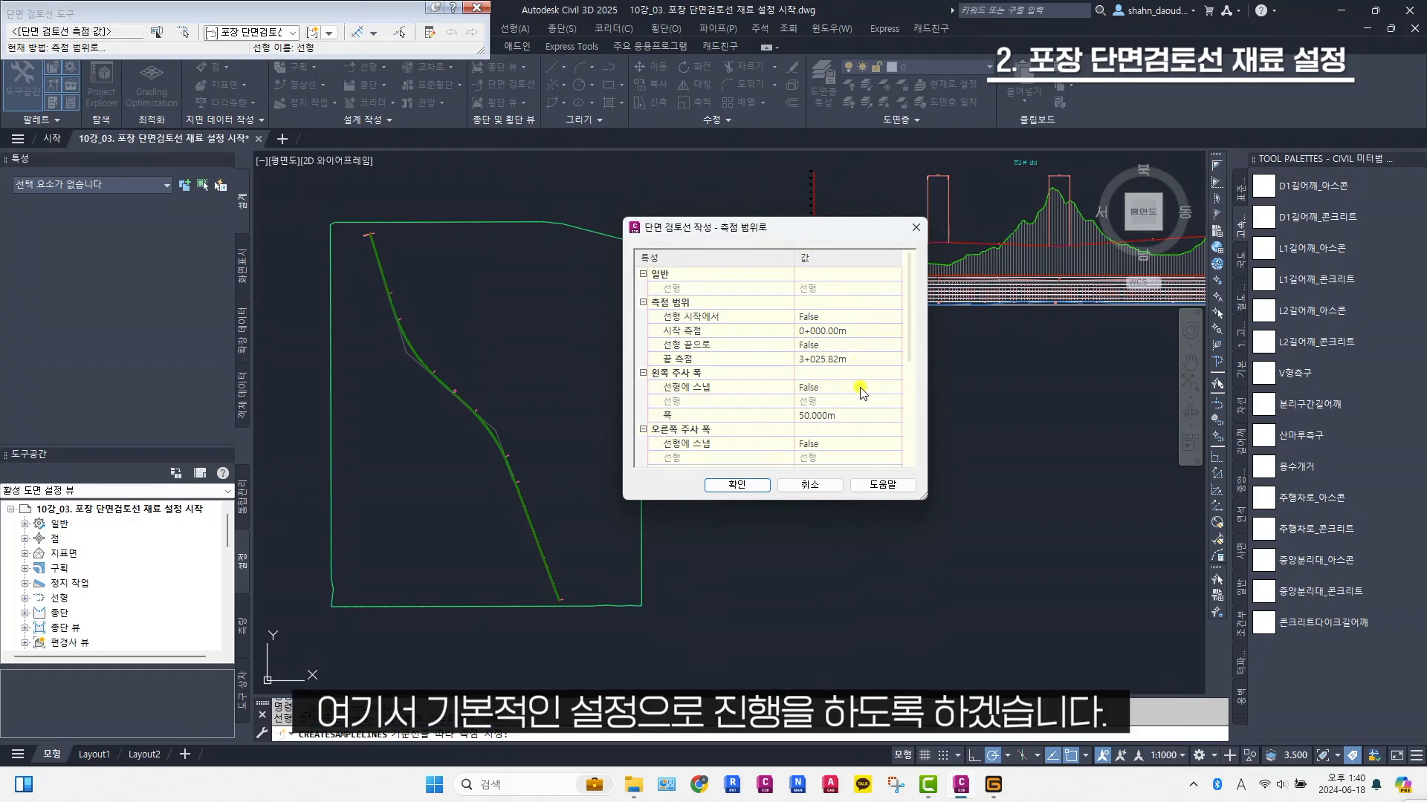
pyautogui.scroll(-2, 860, 387)
pyautogui.scroll(-2, 860, 350)
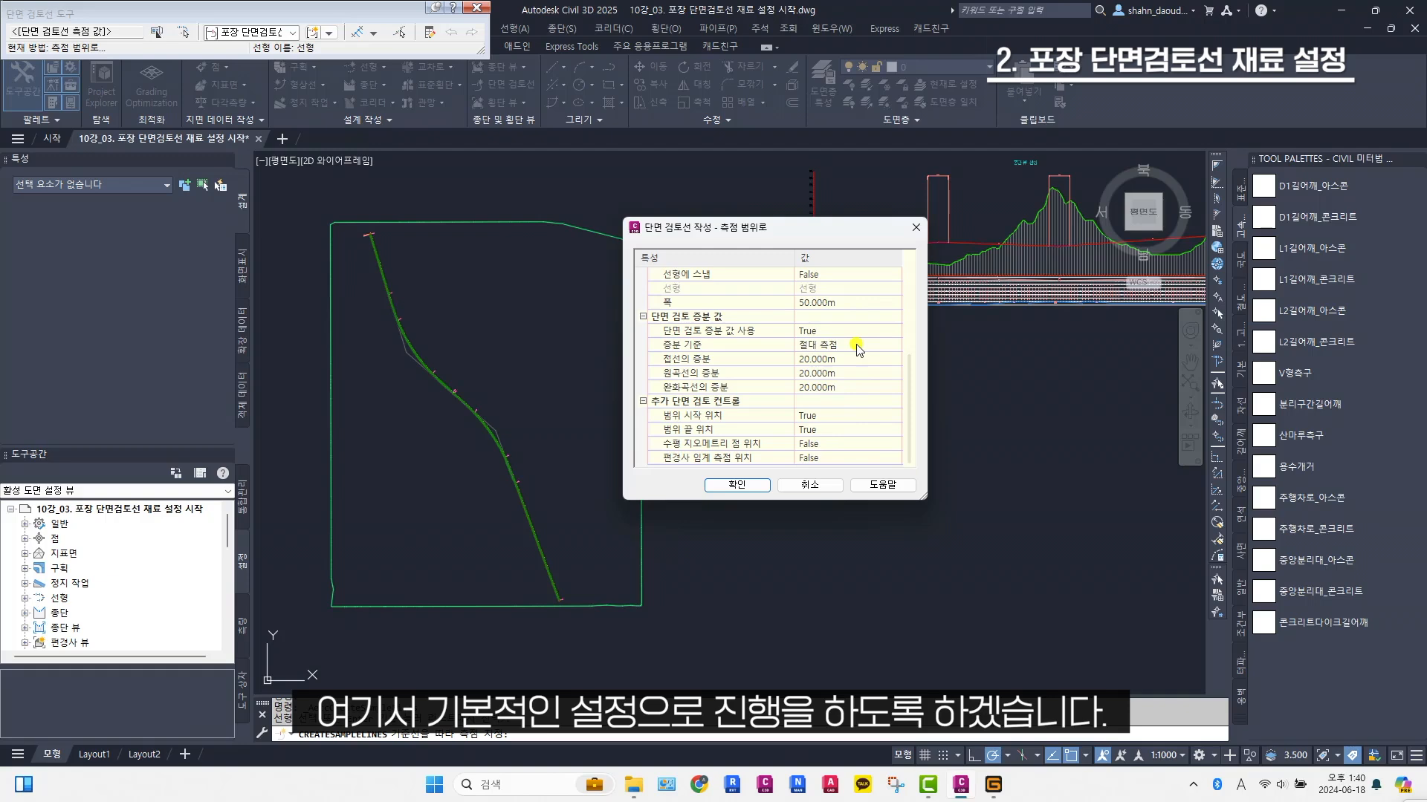
pyautogui.scroll(4, 860, 349)
pyautogui.click(739, 483)
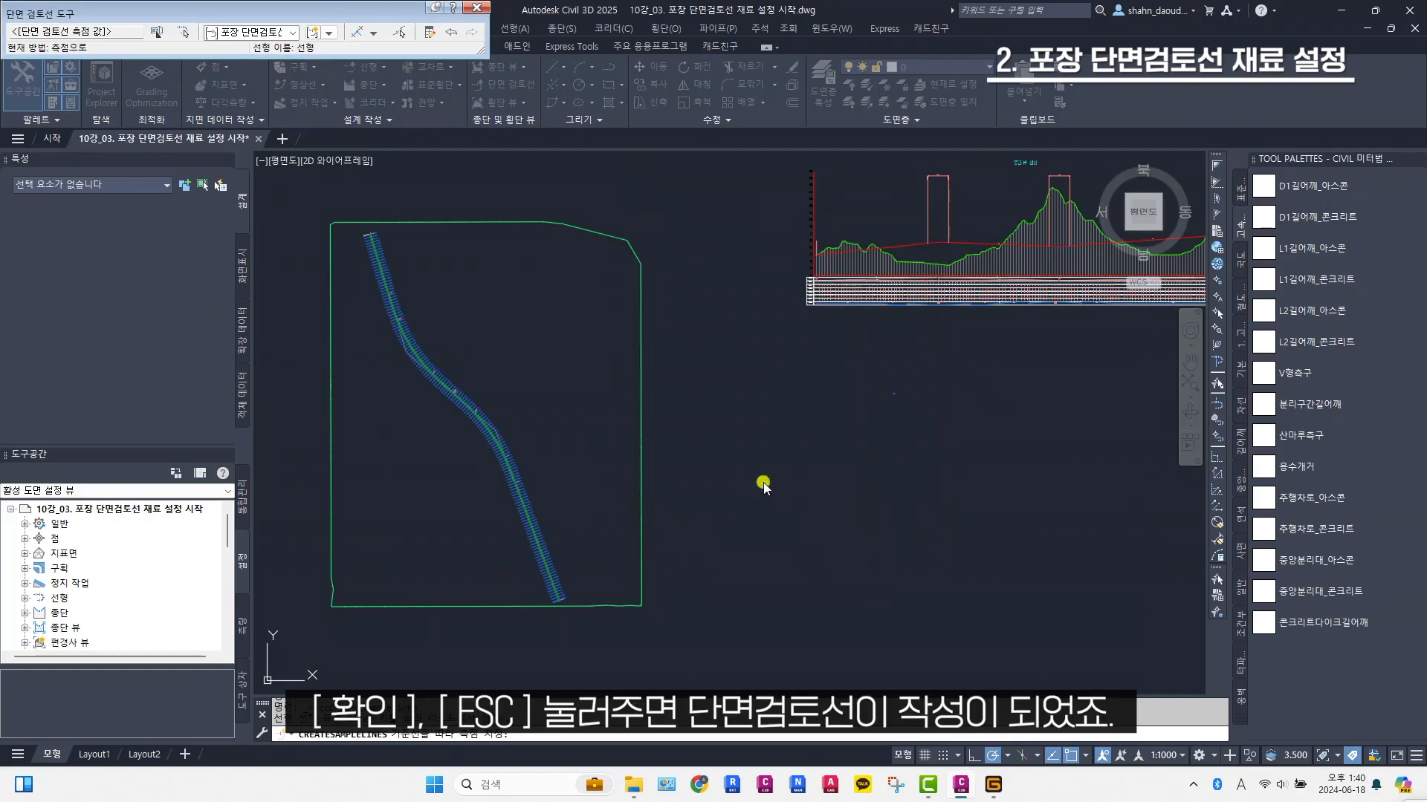
pyautogui.press('Escape')
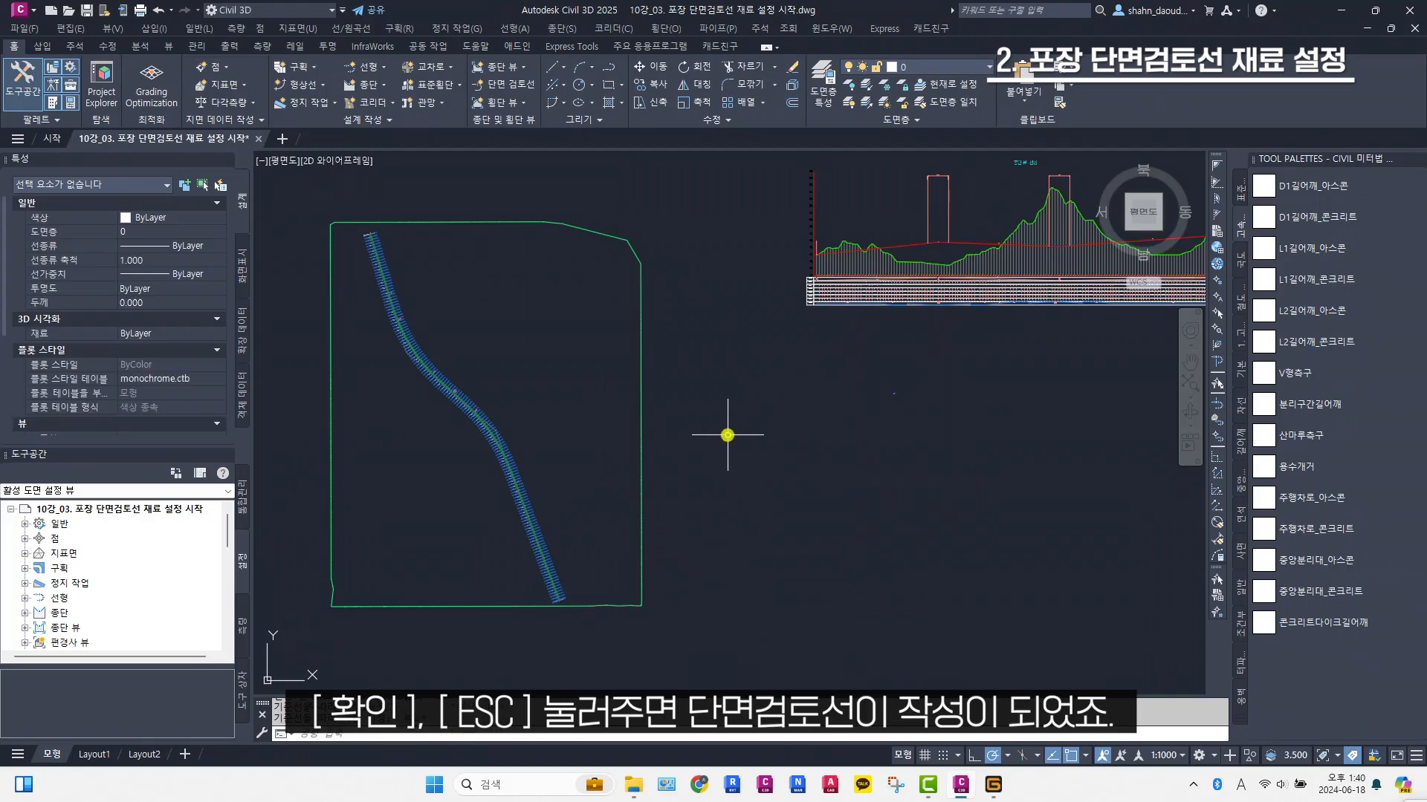
pyautogui.scroll(8, 521, 447)
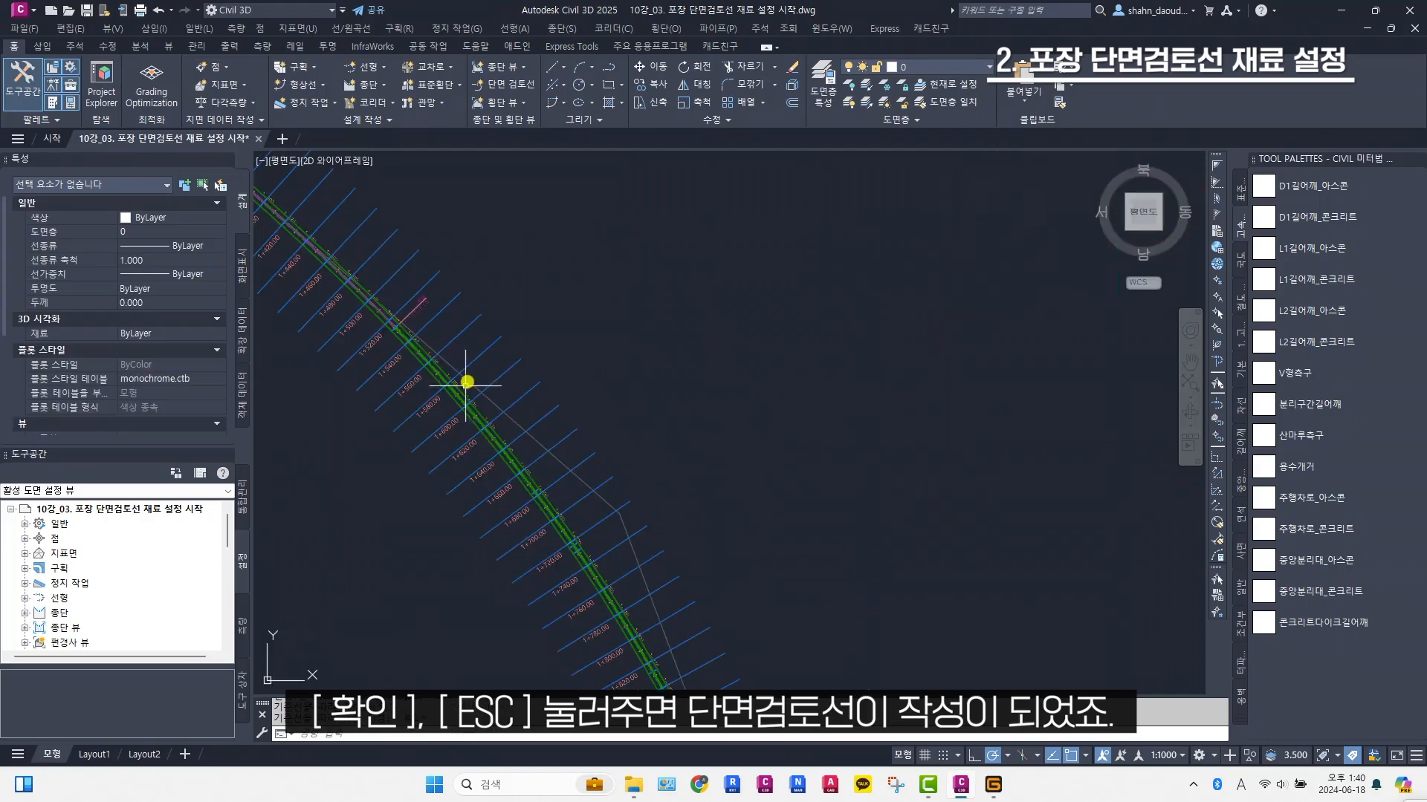
pyautogui.scroll(-8, 490, 371)
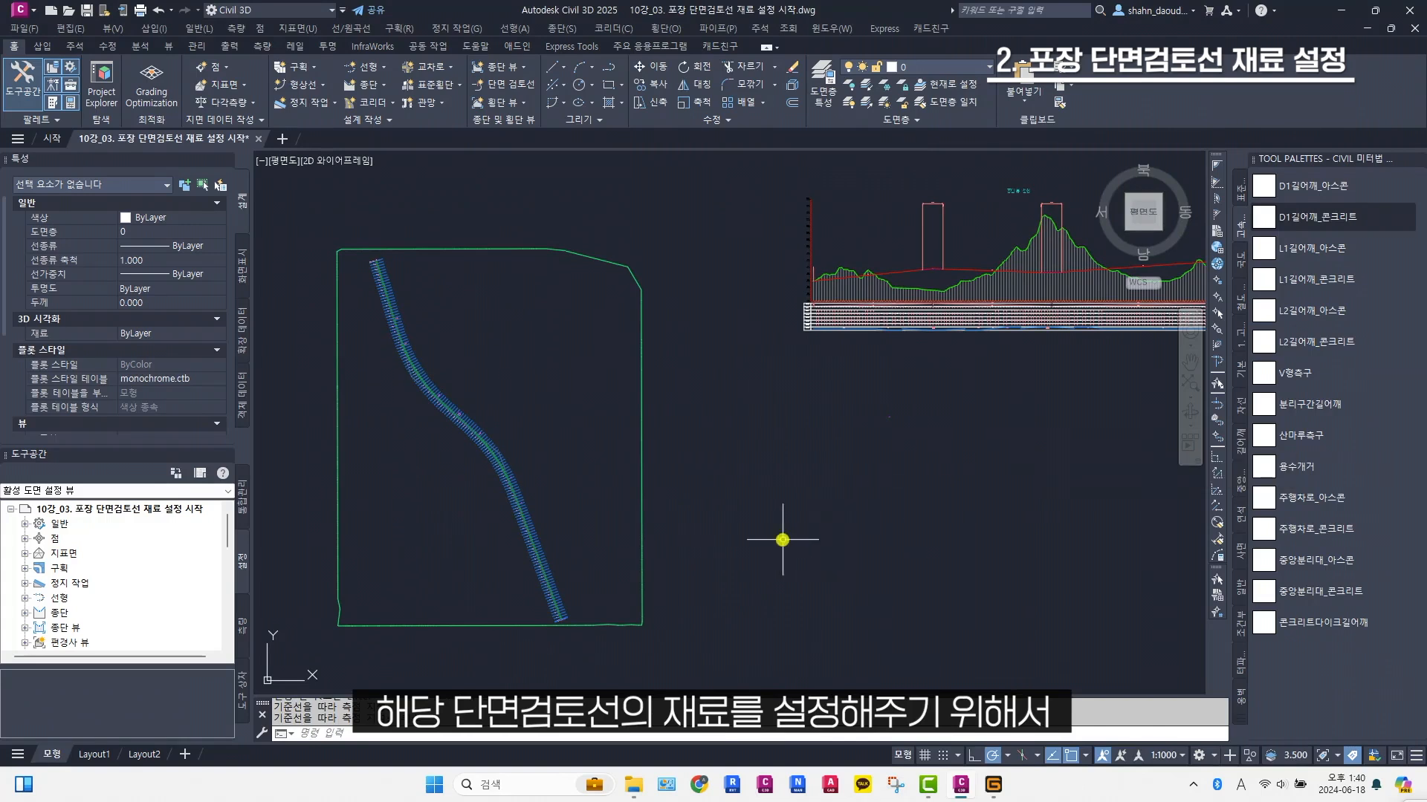
# Open the properties (특성) of the 포장 단면검토선 sample line group under the 선형 centerline alignment in the drawing's object tree
pyautogui.click(241, 499)
pyautogui.click(25, 569)
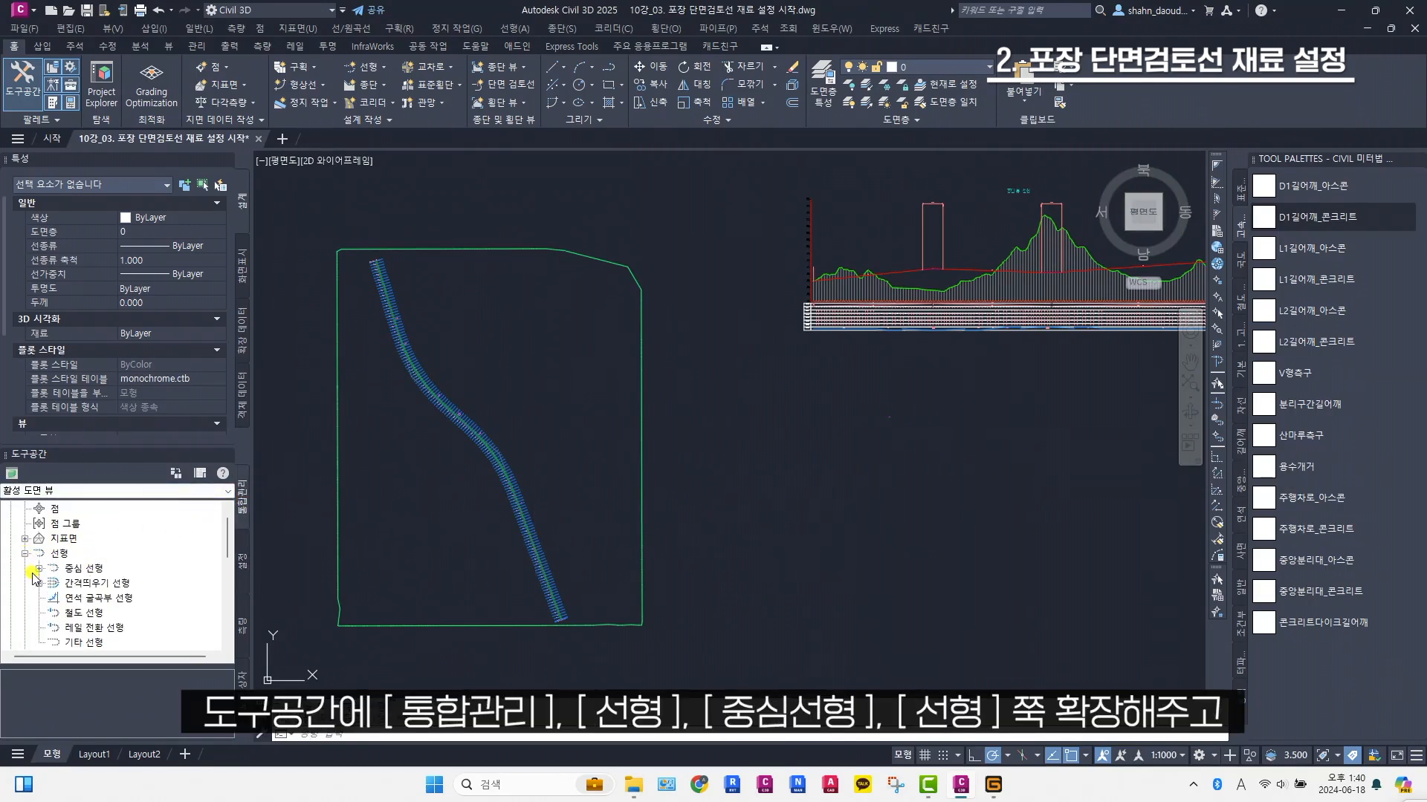
pyautogui.click(39, 569)
pyautogui.click(54, 583)
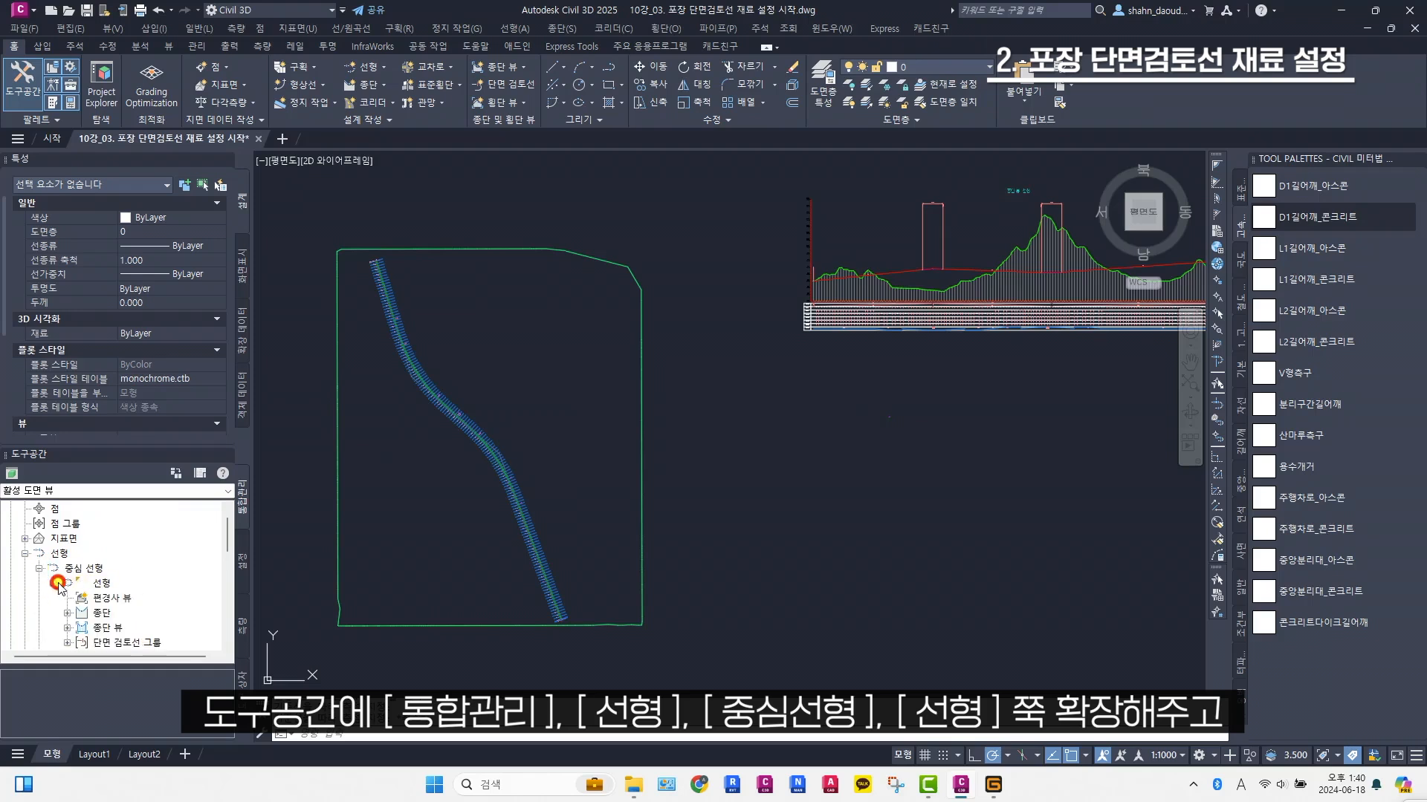
pyautogui.scroll(-1, 95, 604)
pyautogui.click(68, 599)
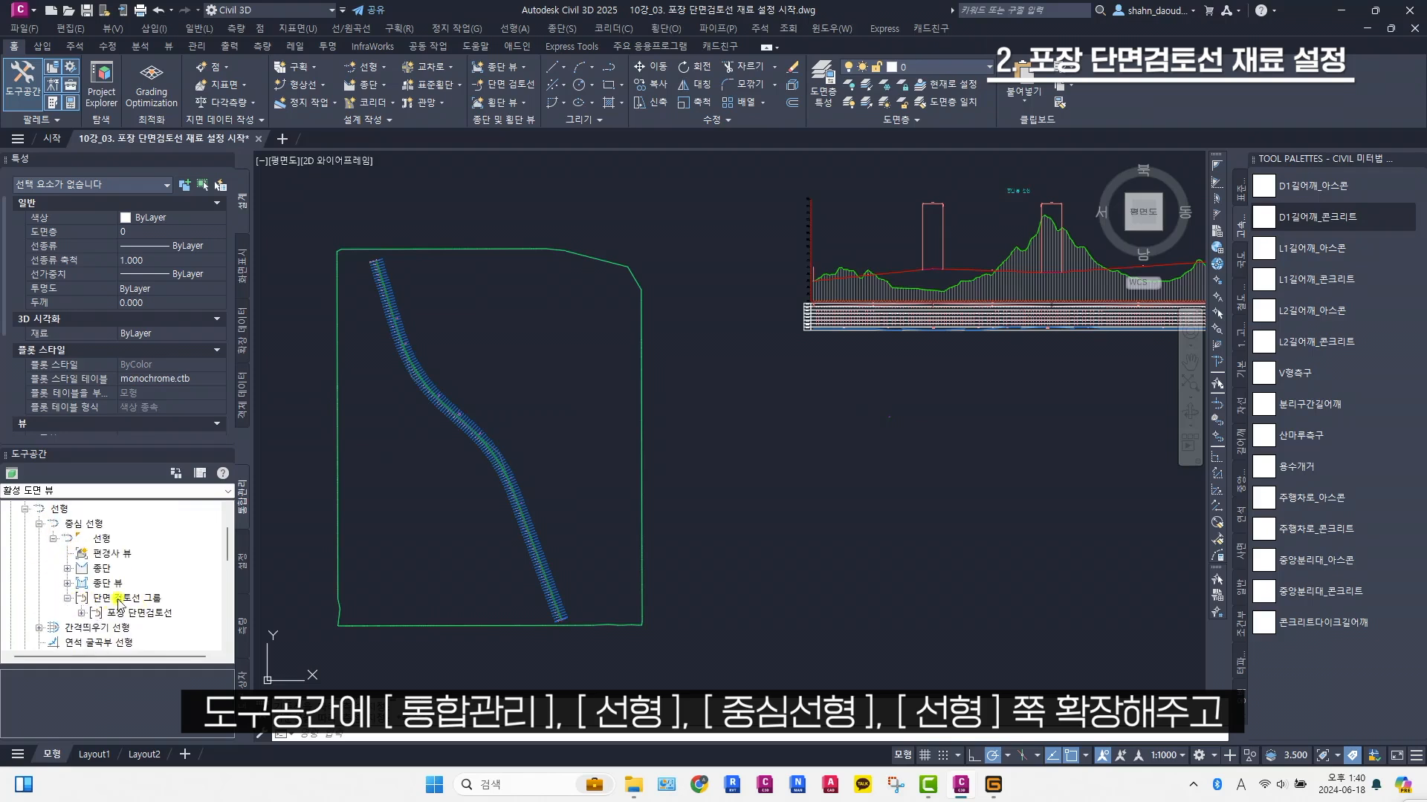
pyautogui.rightClick(151, 619)
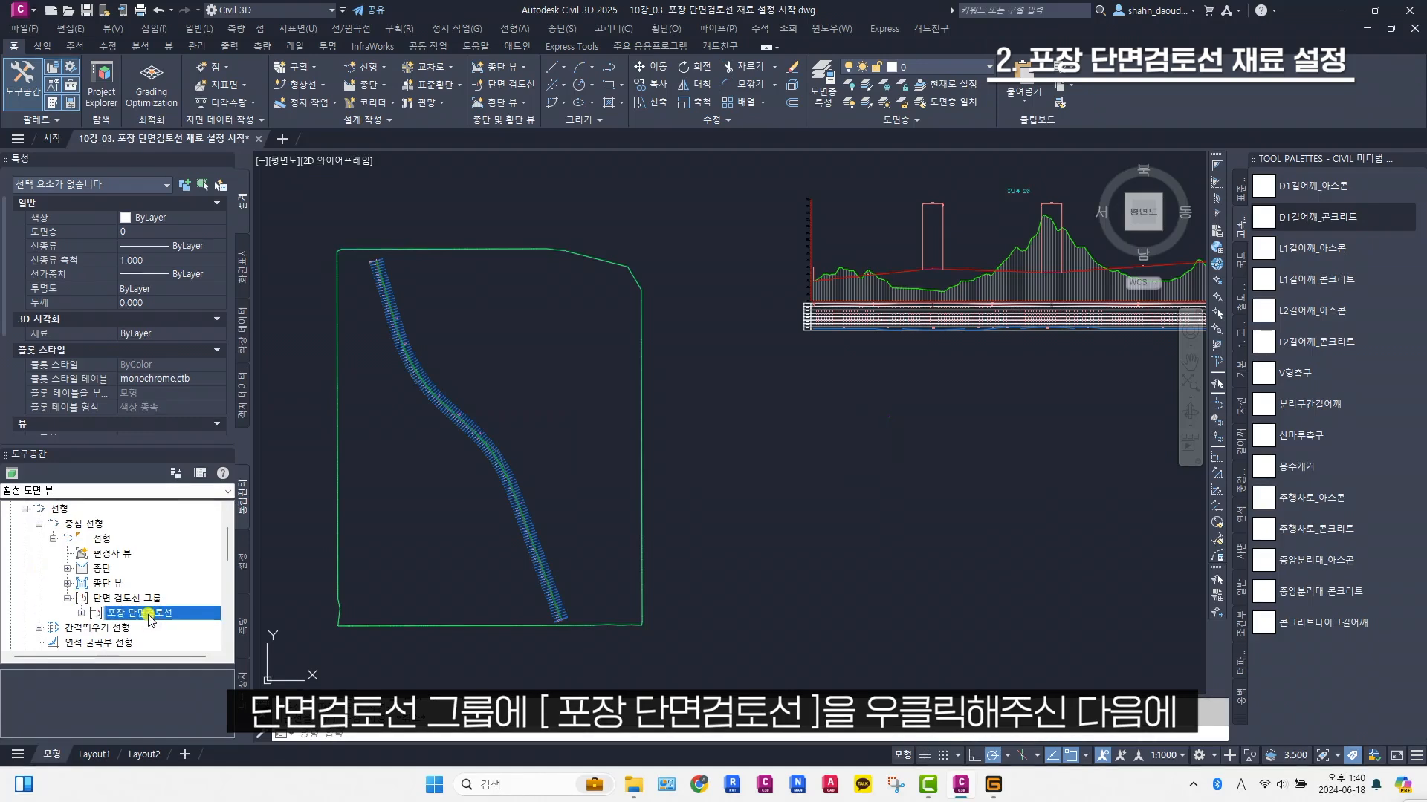
pyautogui.rightClick(149, 615)
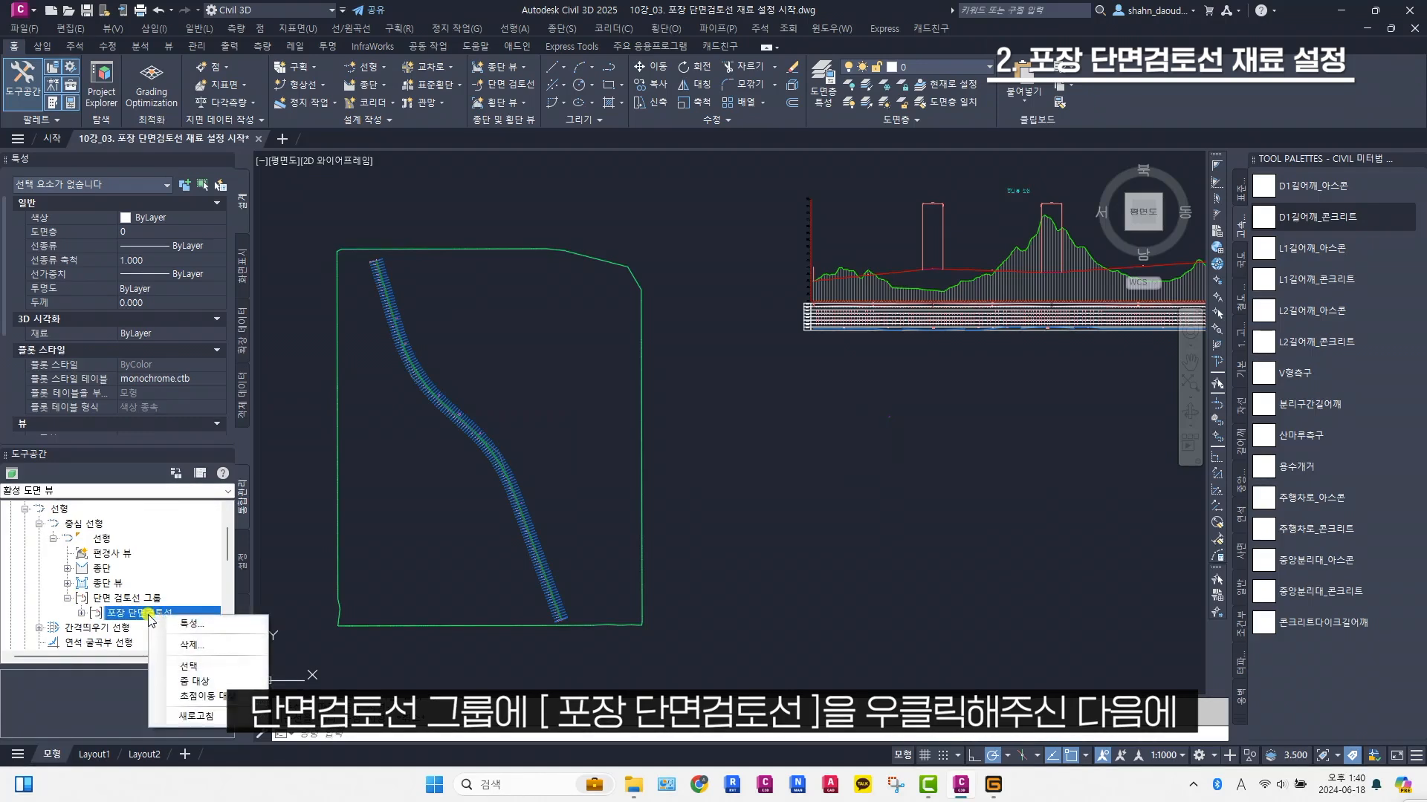
pyautogui.click(194, 624)
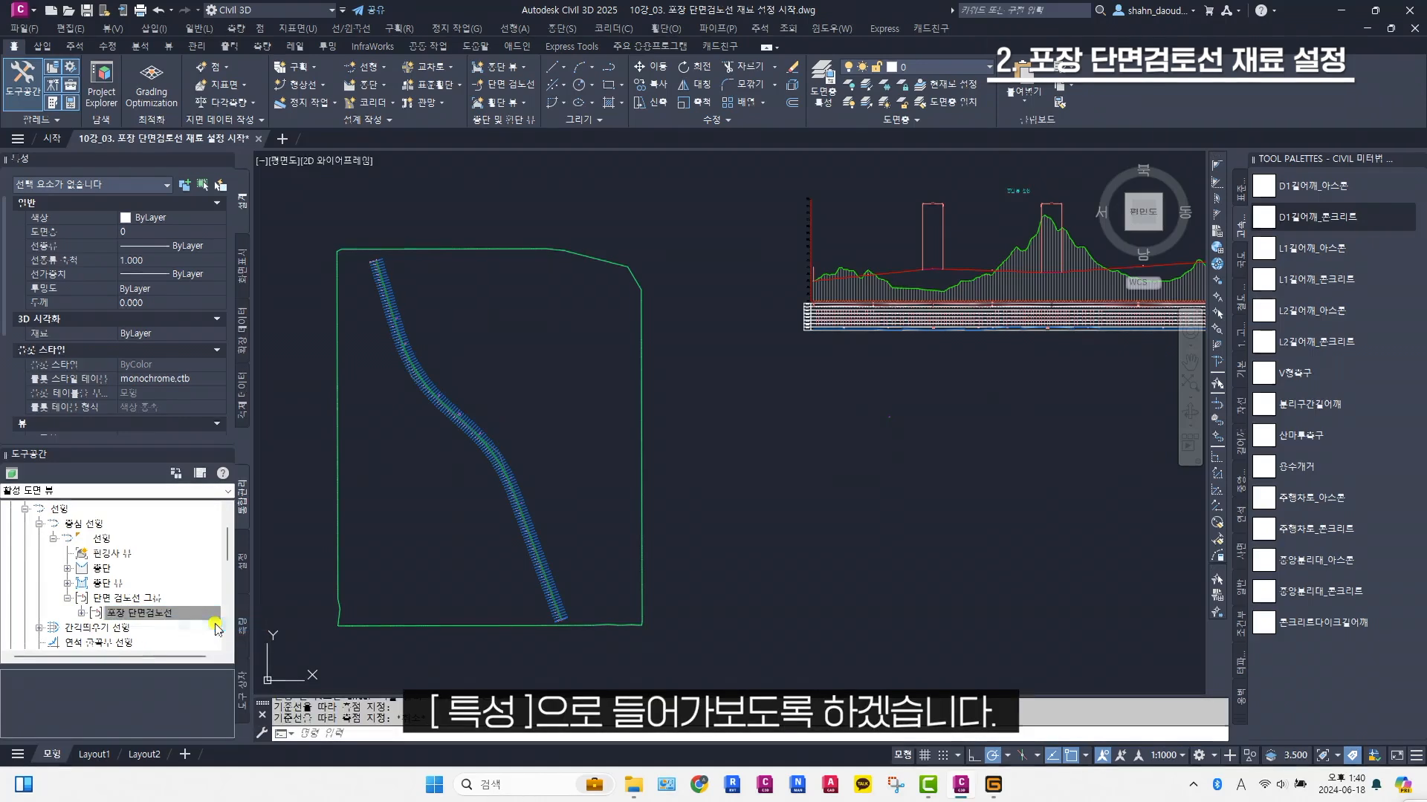
# Add a new material in the sample line group's material list and rename the list 포장 구조물
pyautogui.moveTo(795, 143); pyautogui.dragTo(863, 159)
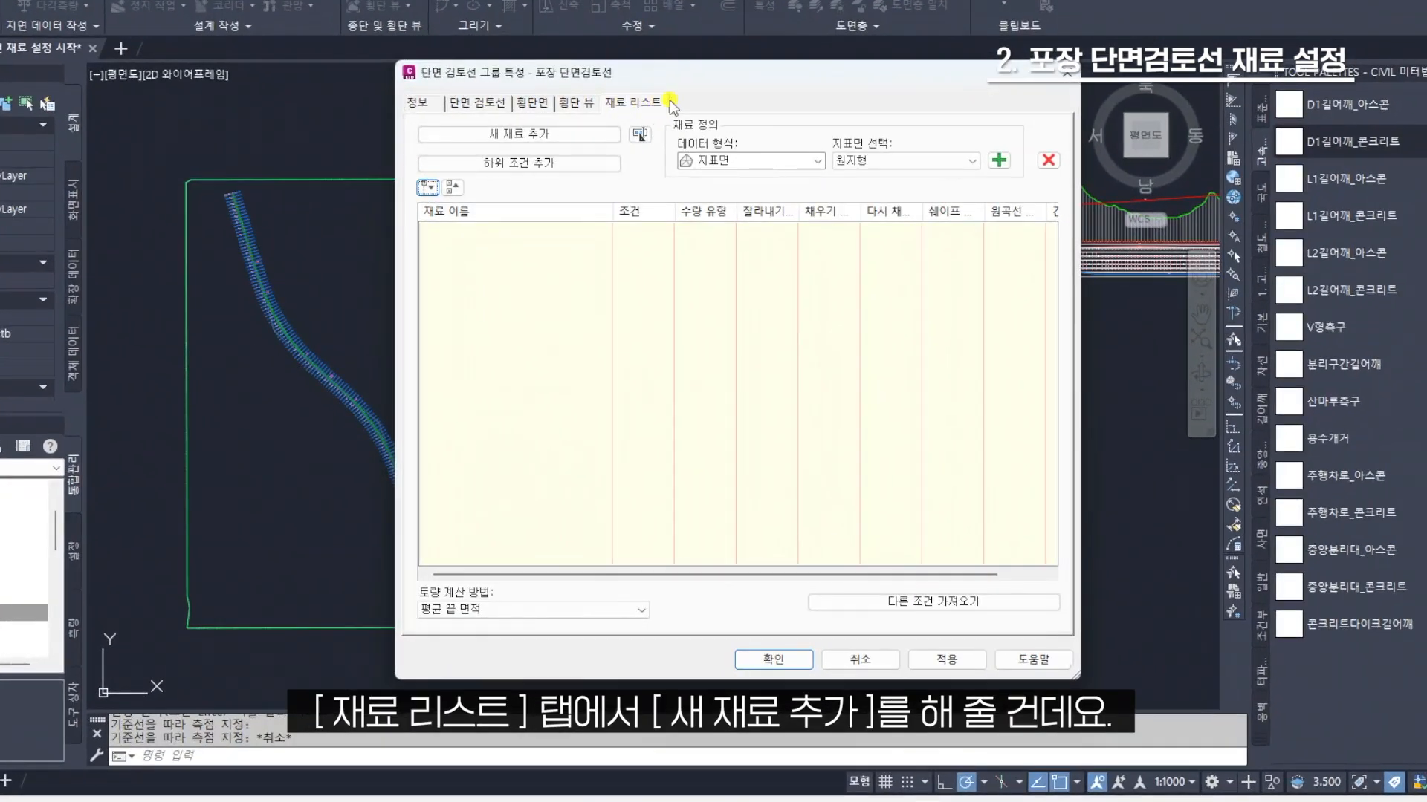
pyautogui.click(574, 136)
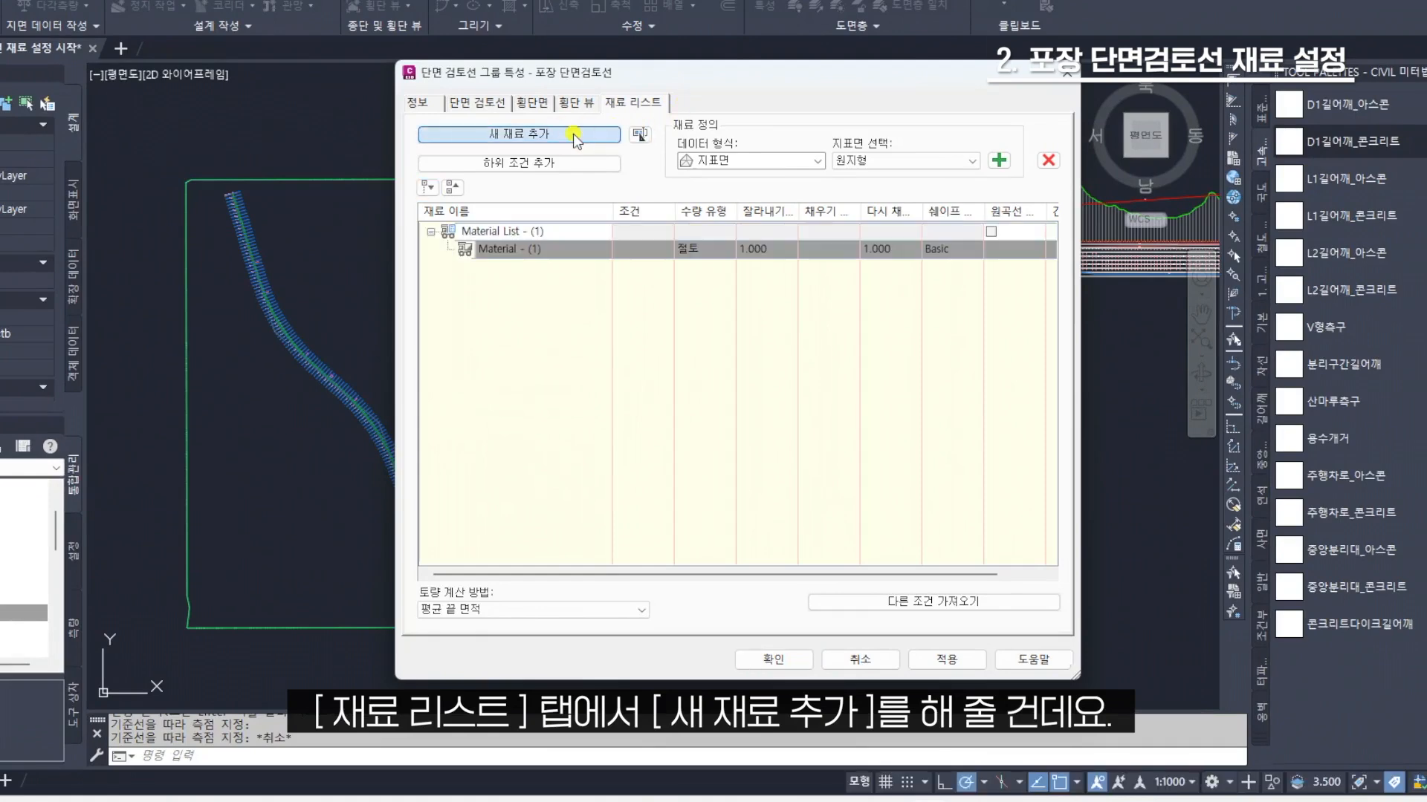
pyautogui.click(552, 233)
pyautogui.click(552, 234)
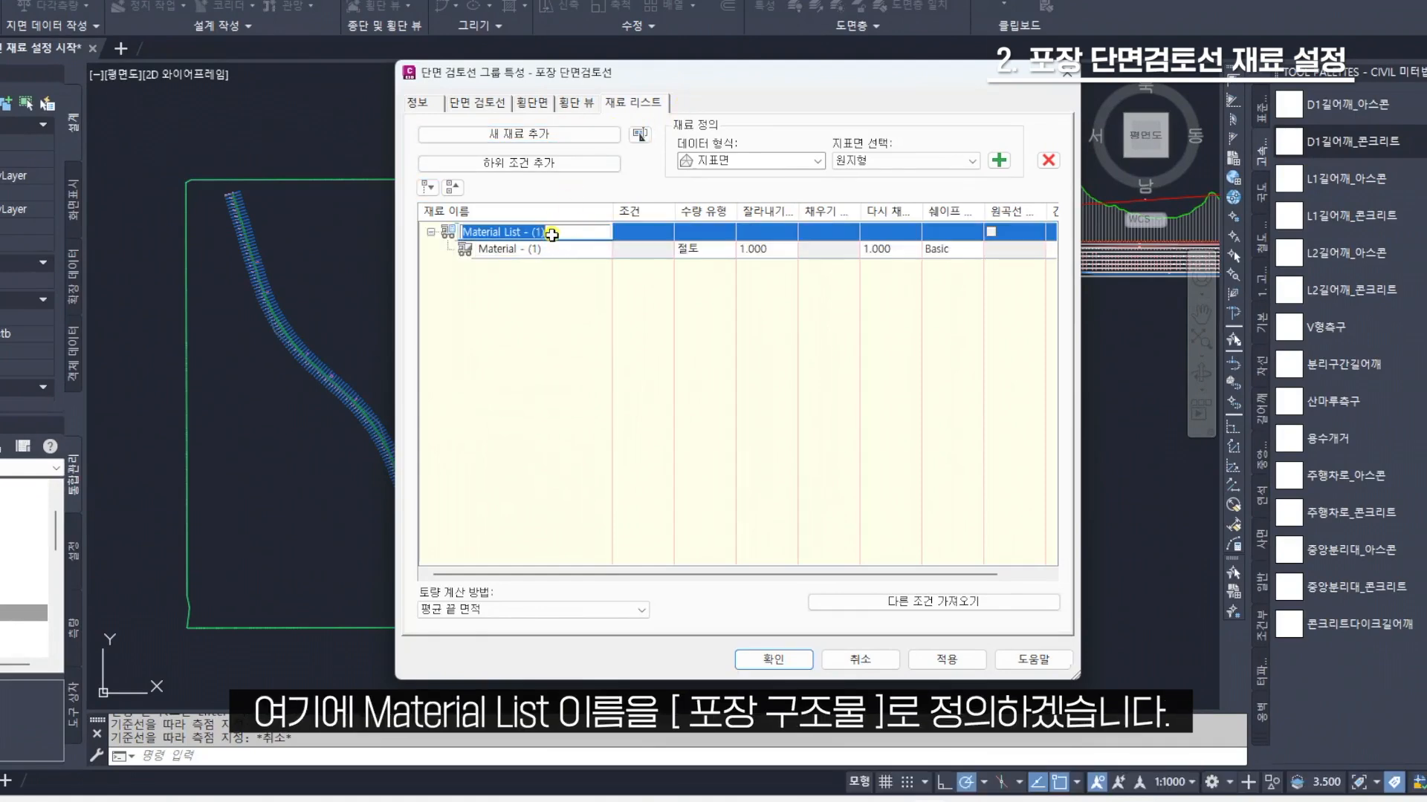
pyautogui.write('포')
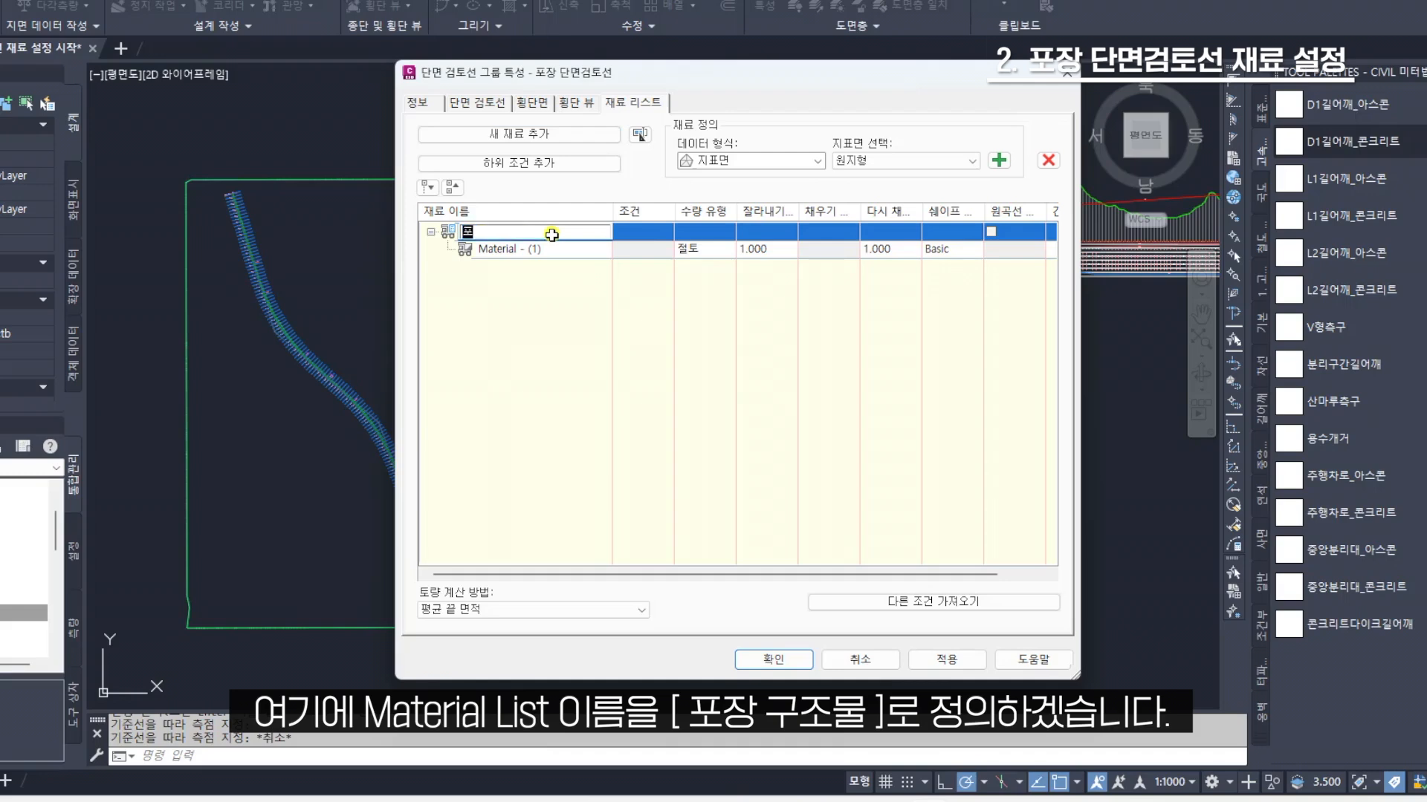
pyautogui.write('장 구조물')
pyautogui.press('Return')
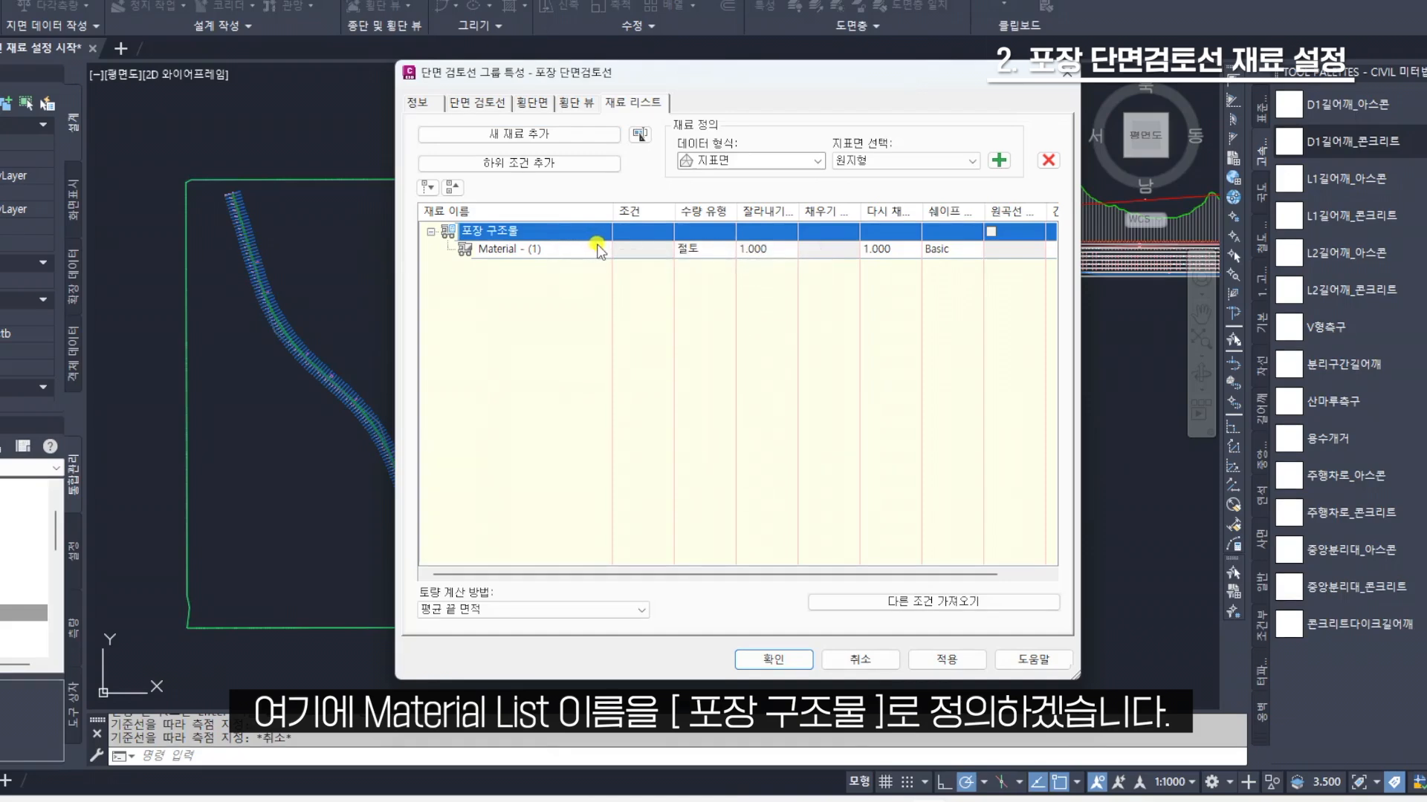
# Set the material definition's data type to 코리더 쉐이프 for the first material
pyautogui.click(552, 250)
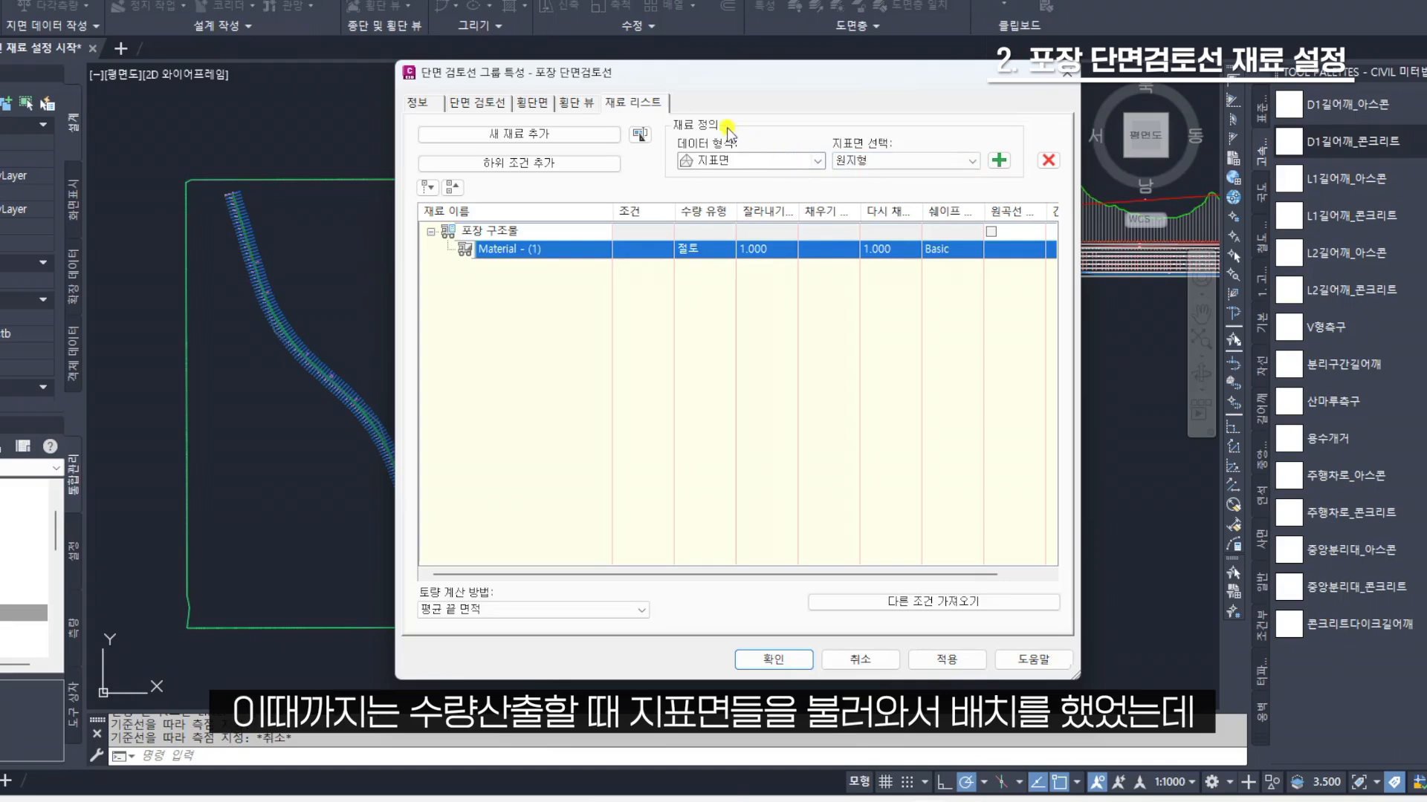
pyautogui.click(765, 160)
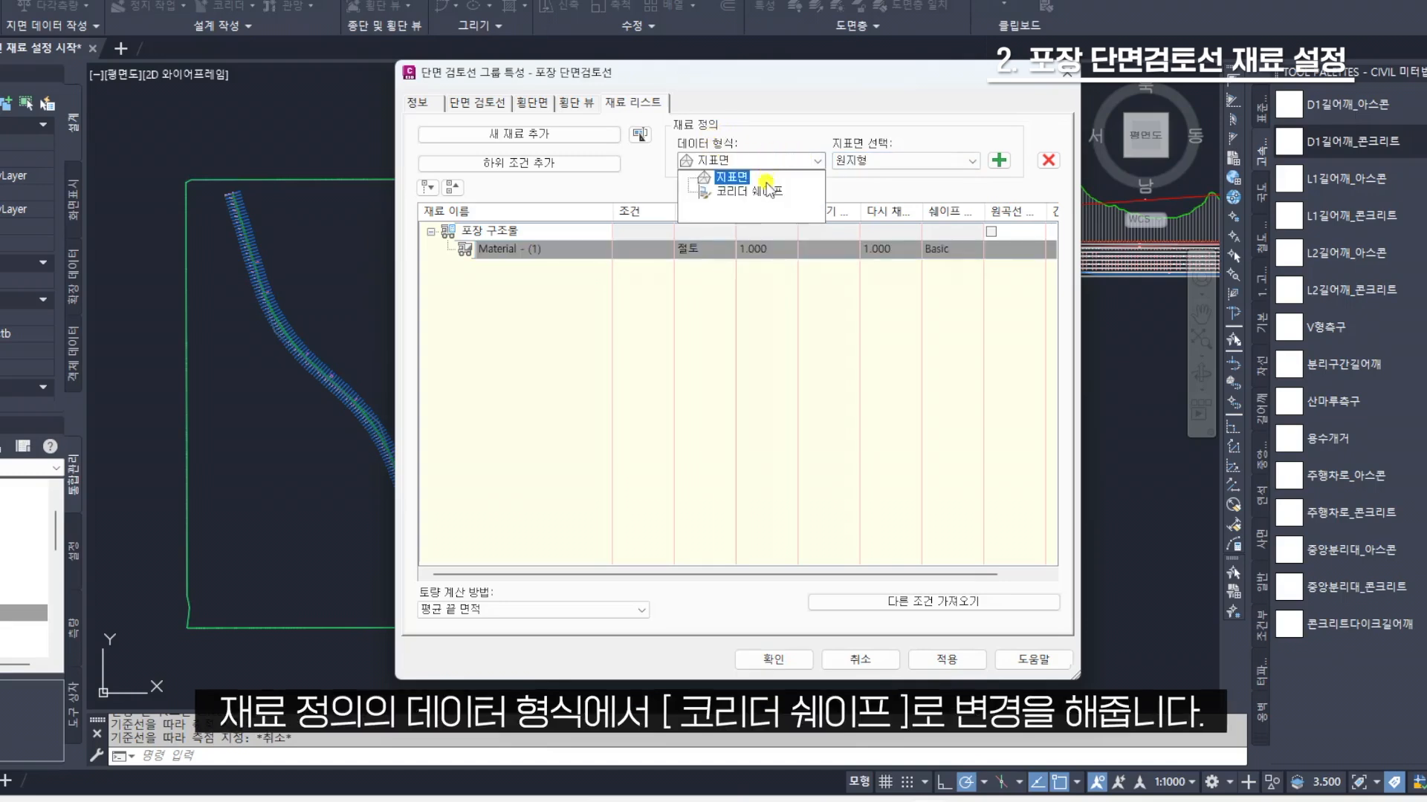
pyautogui.click(768, 193)
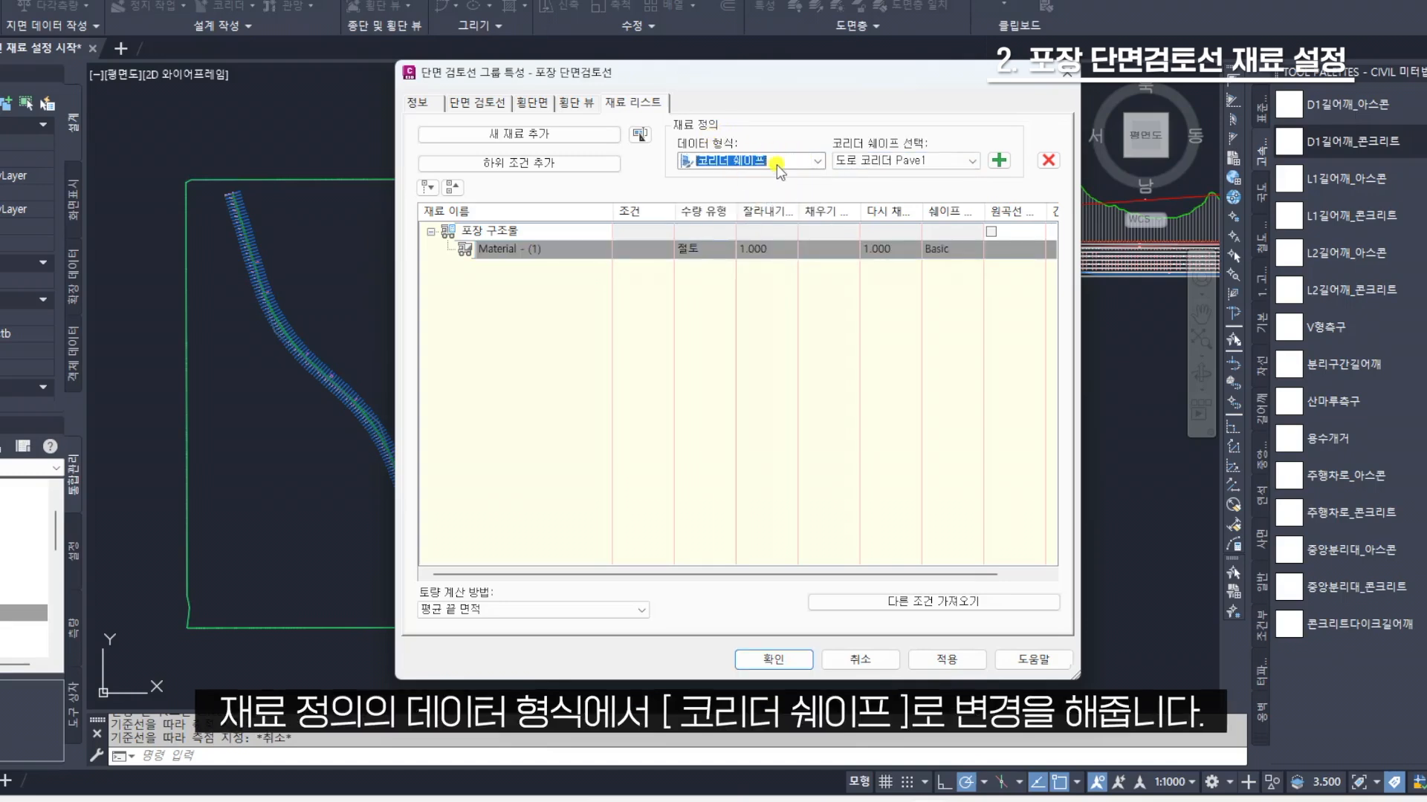
# Try to add the 도로 코리더 Pave1 shape to the first material while its quantity type is 절토
pyautogui.click(937, 168)
pyautogui.click(938, 167)
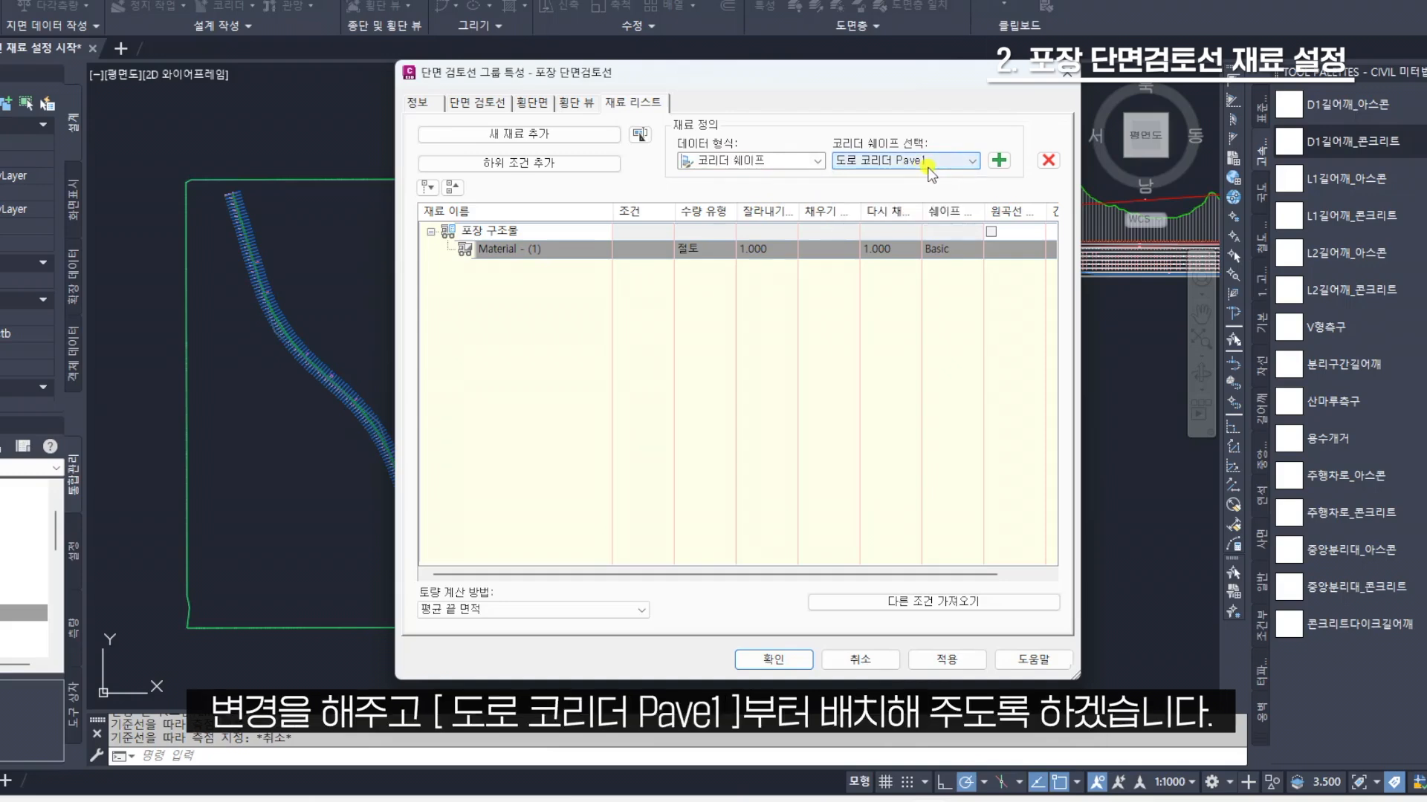
pyautogui.click(934, 165)
pyautogui.click(934, 165)
pyautogui.click(999, 160)
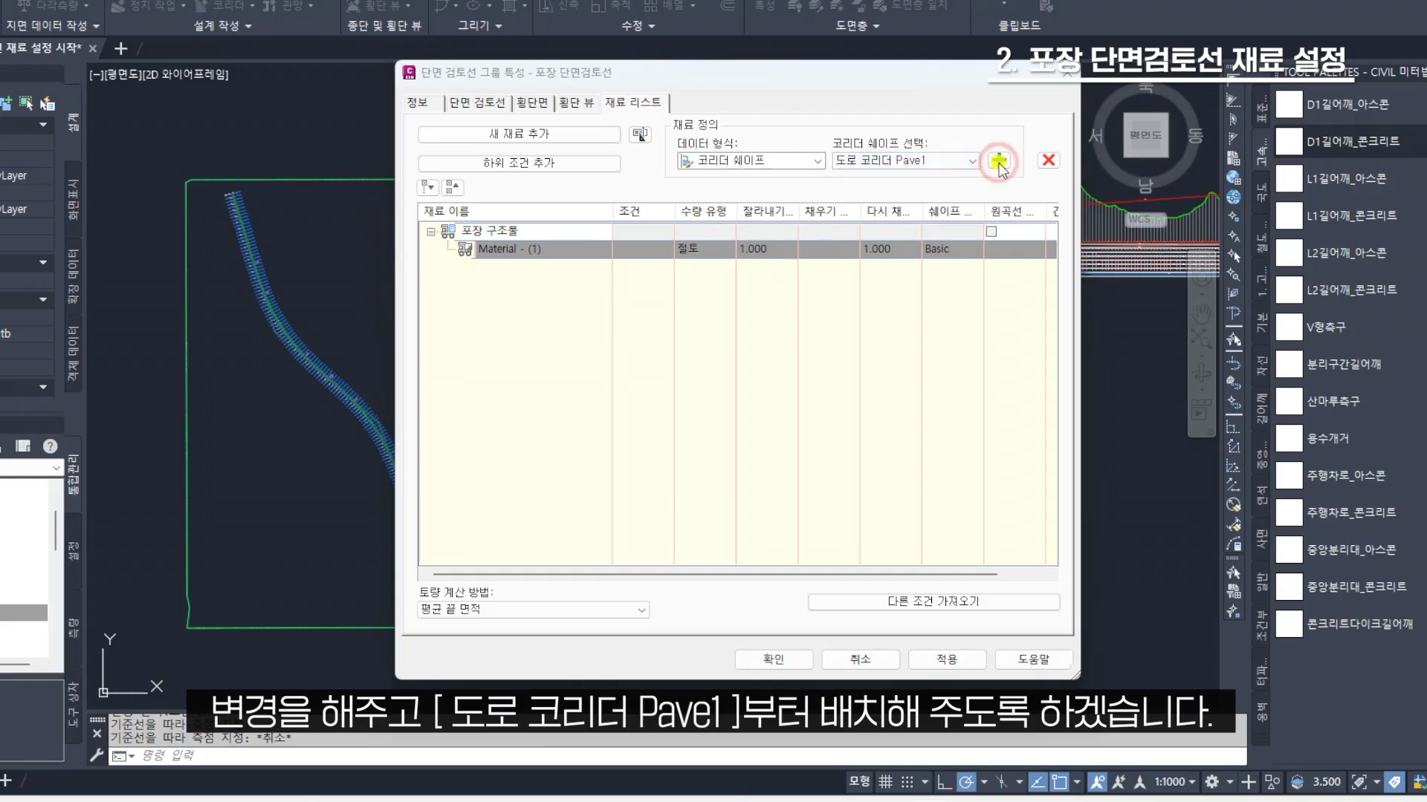
pyautogui.click(887, 418)
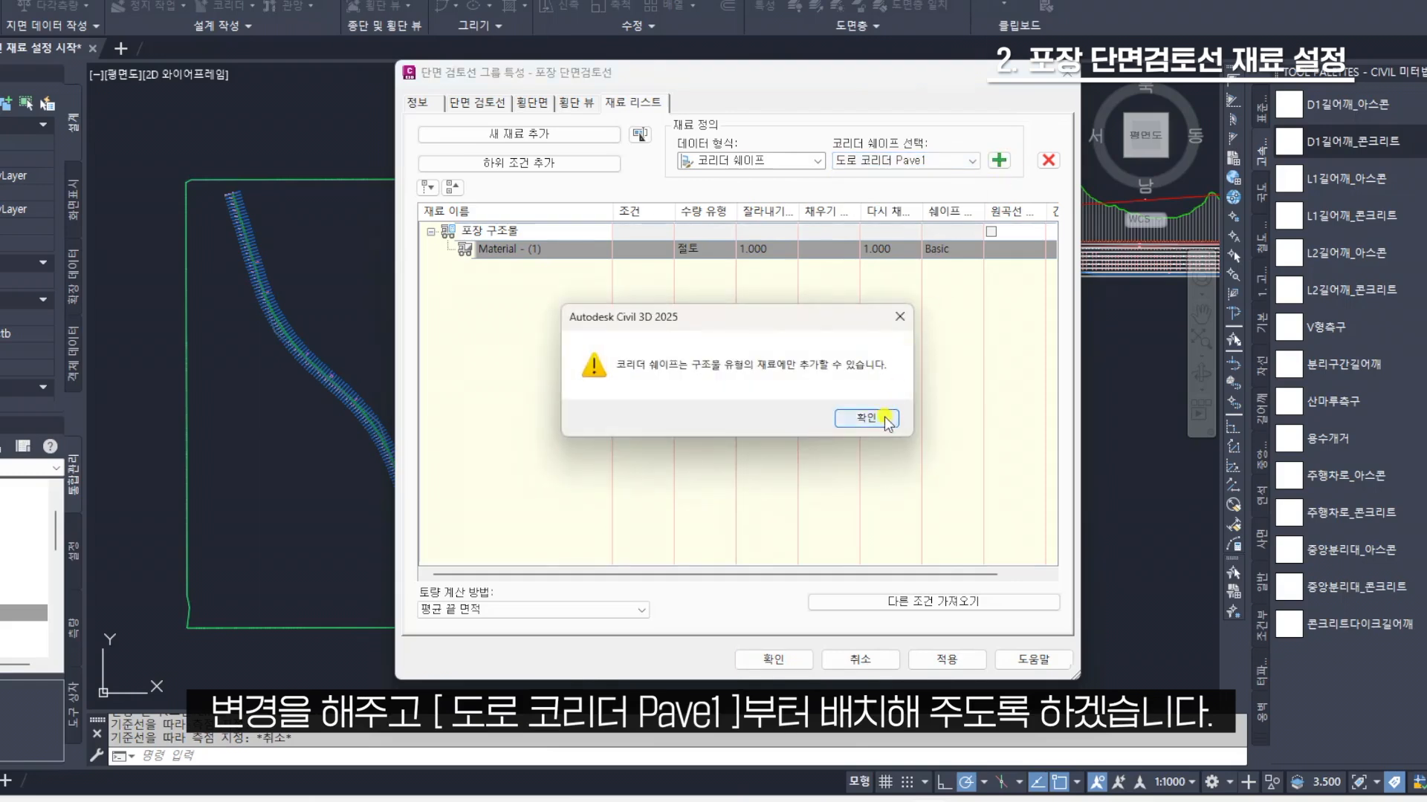
pyautogui.click(862, 419)
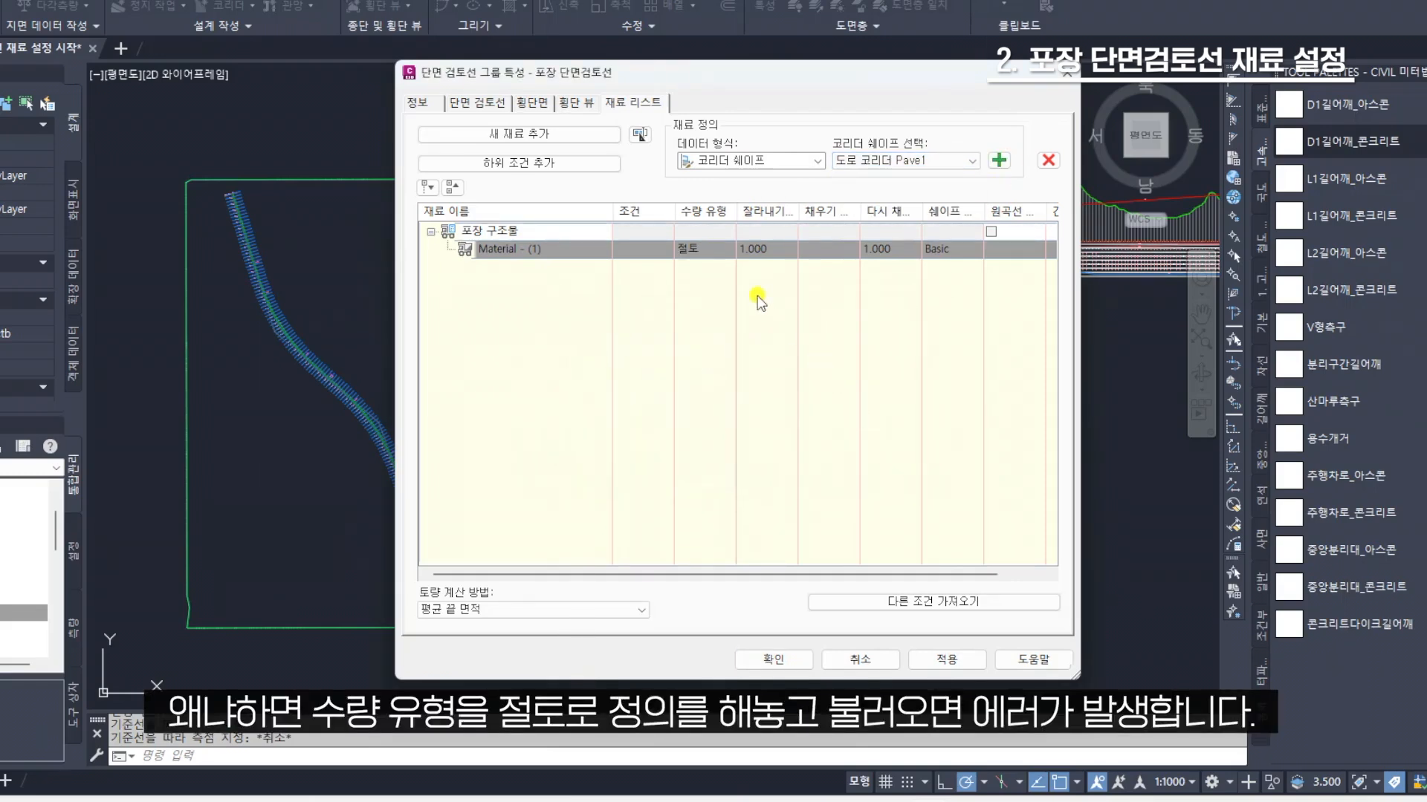
# Set the first material's quantity type to 구조물 and add the 도로 코리더 Pave1 shape to it
pyautogui.click(719, 253)
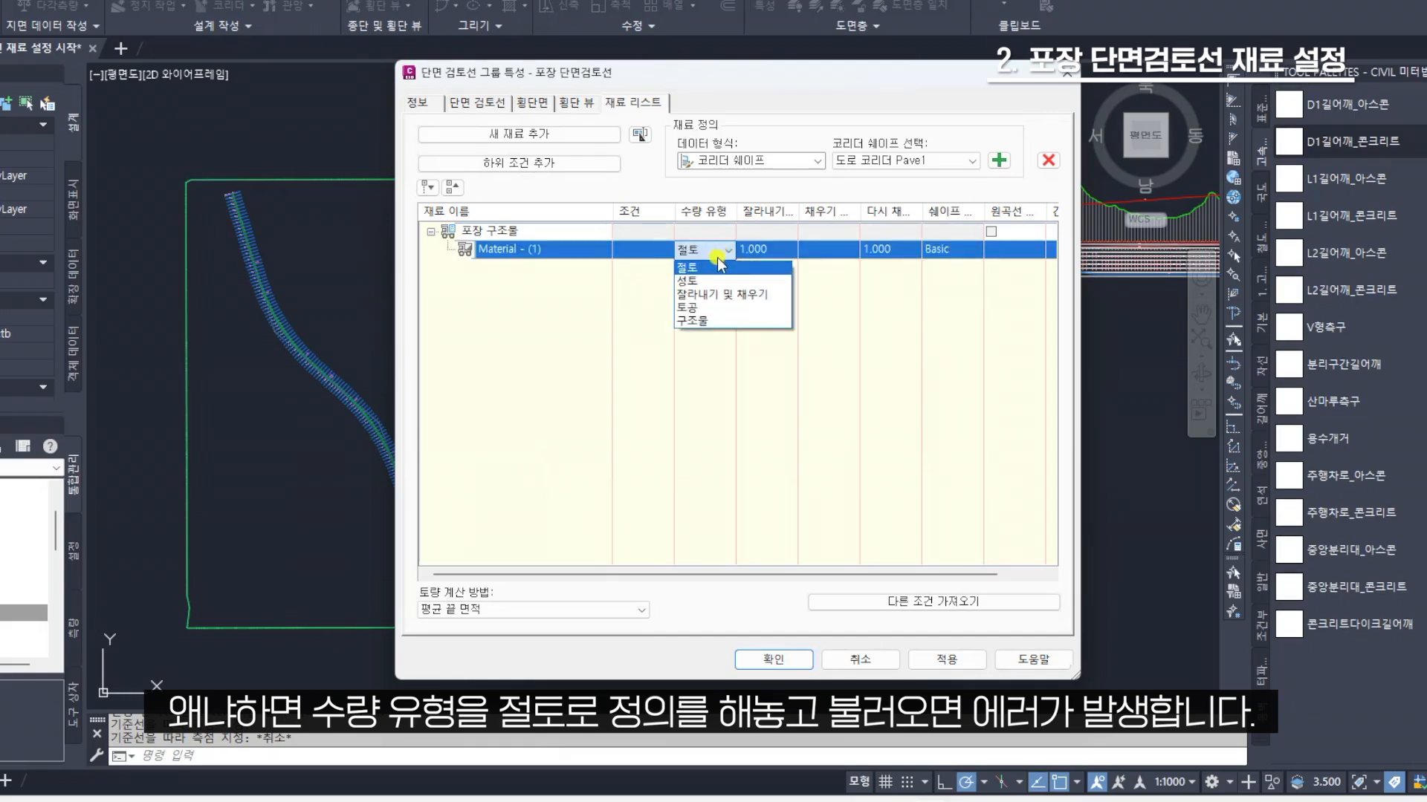
pyautogui.click(708, 321)
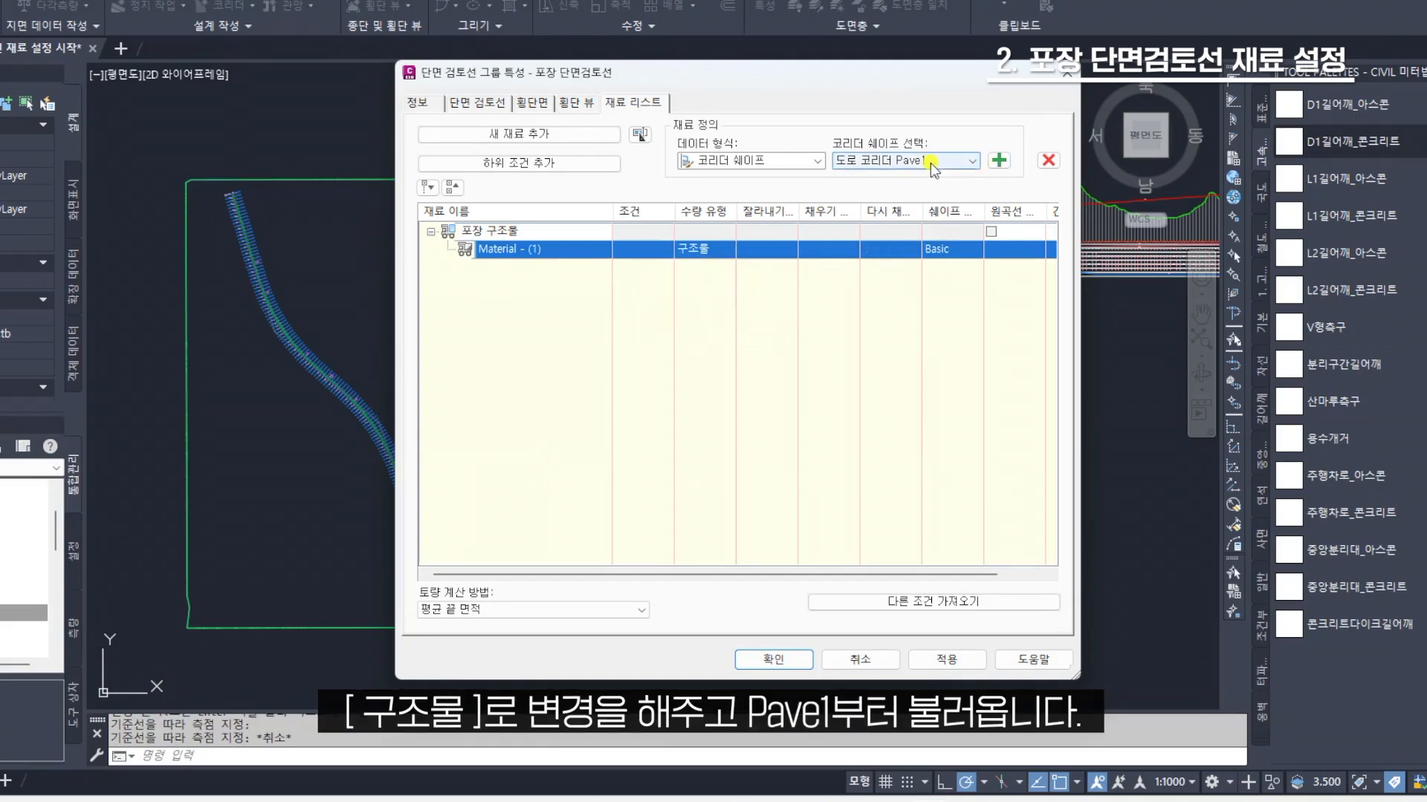
pyautogui.click(1001, 161)
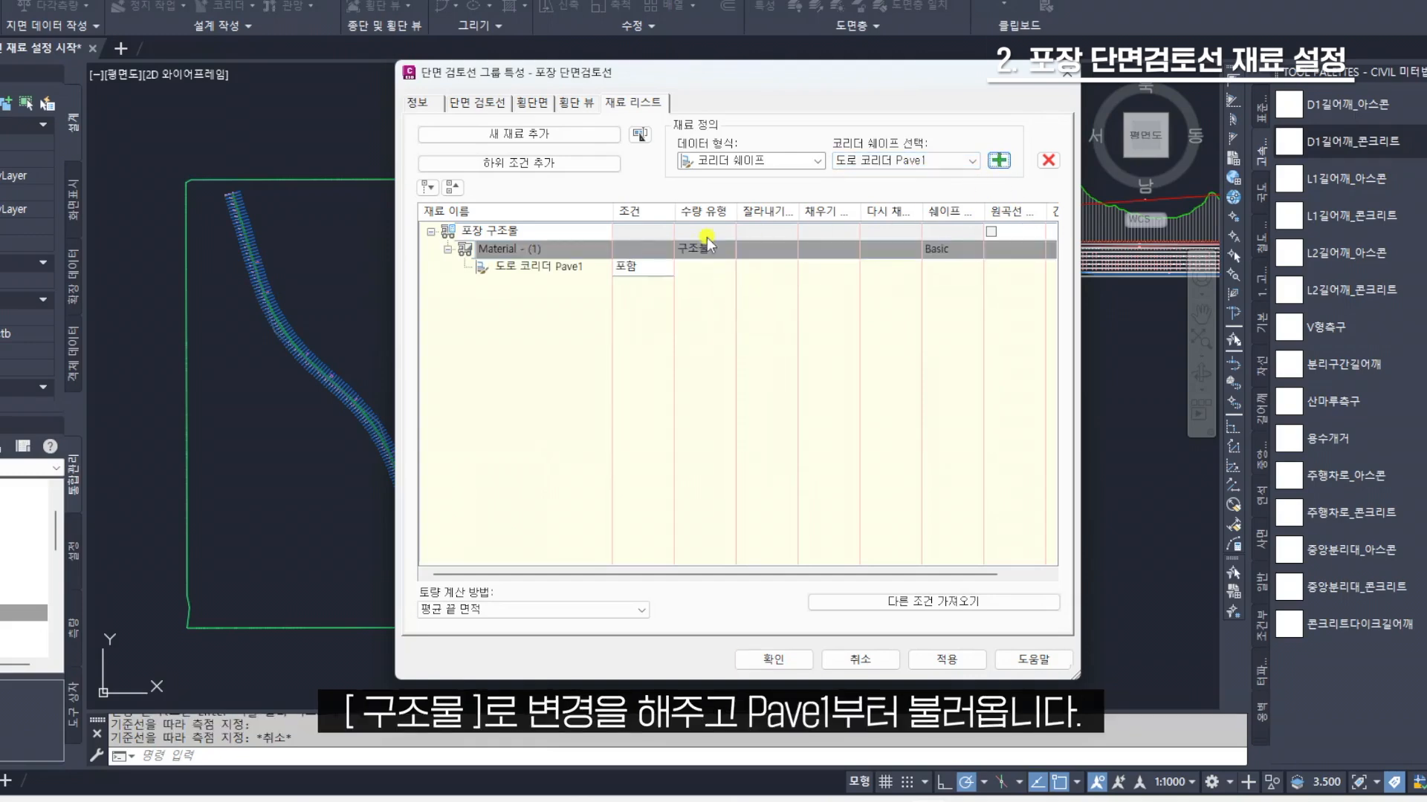
# Rename the first material in the 포장 구조물 list as Pave1
pyautogui.doubleClick(572, 249)
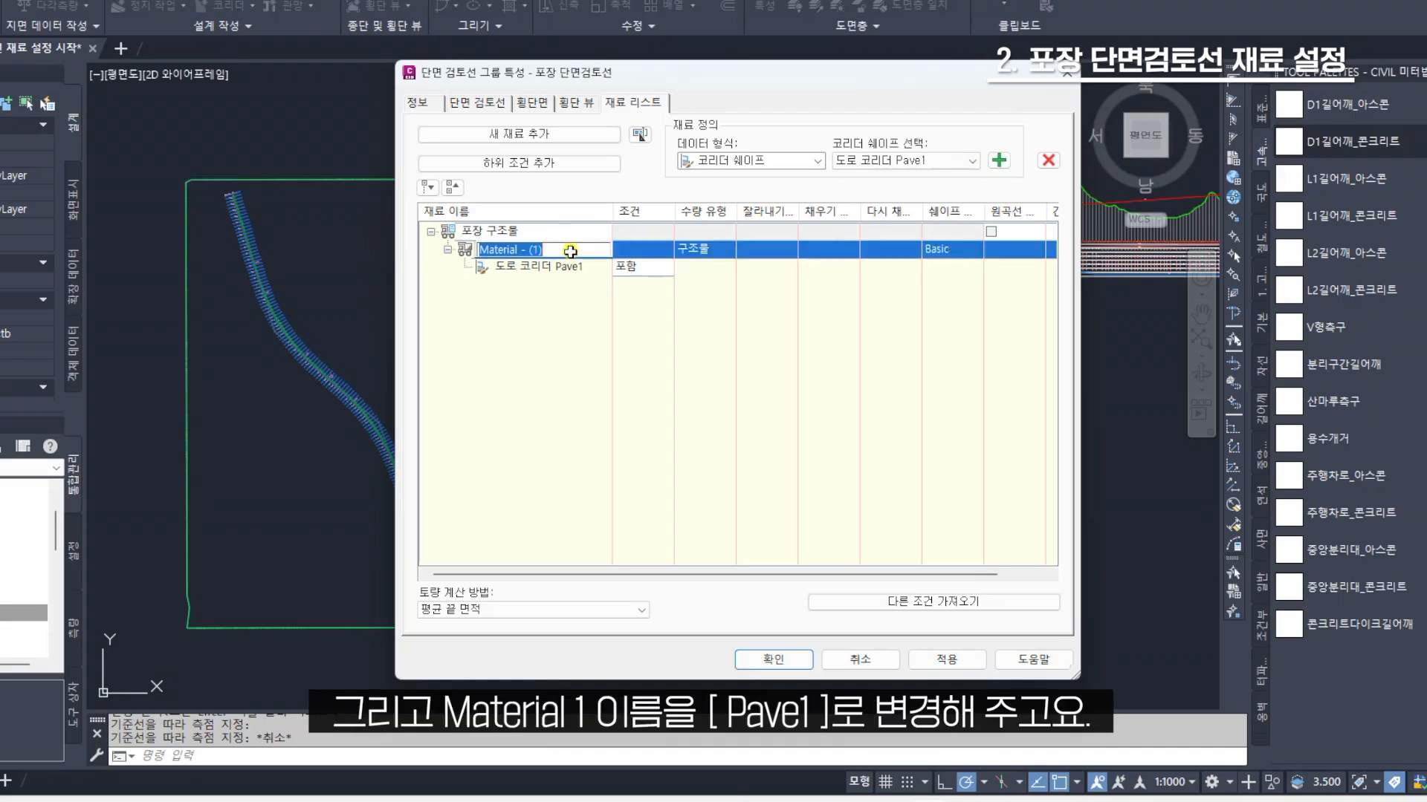
pyautogui.write('Pave1')
pyautogui.press('Return')
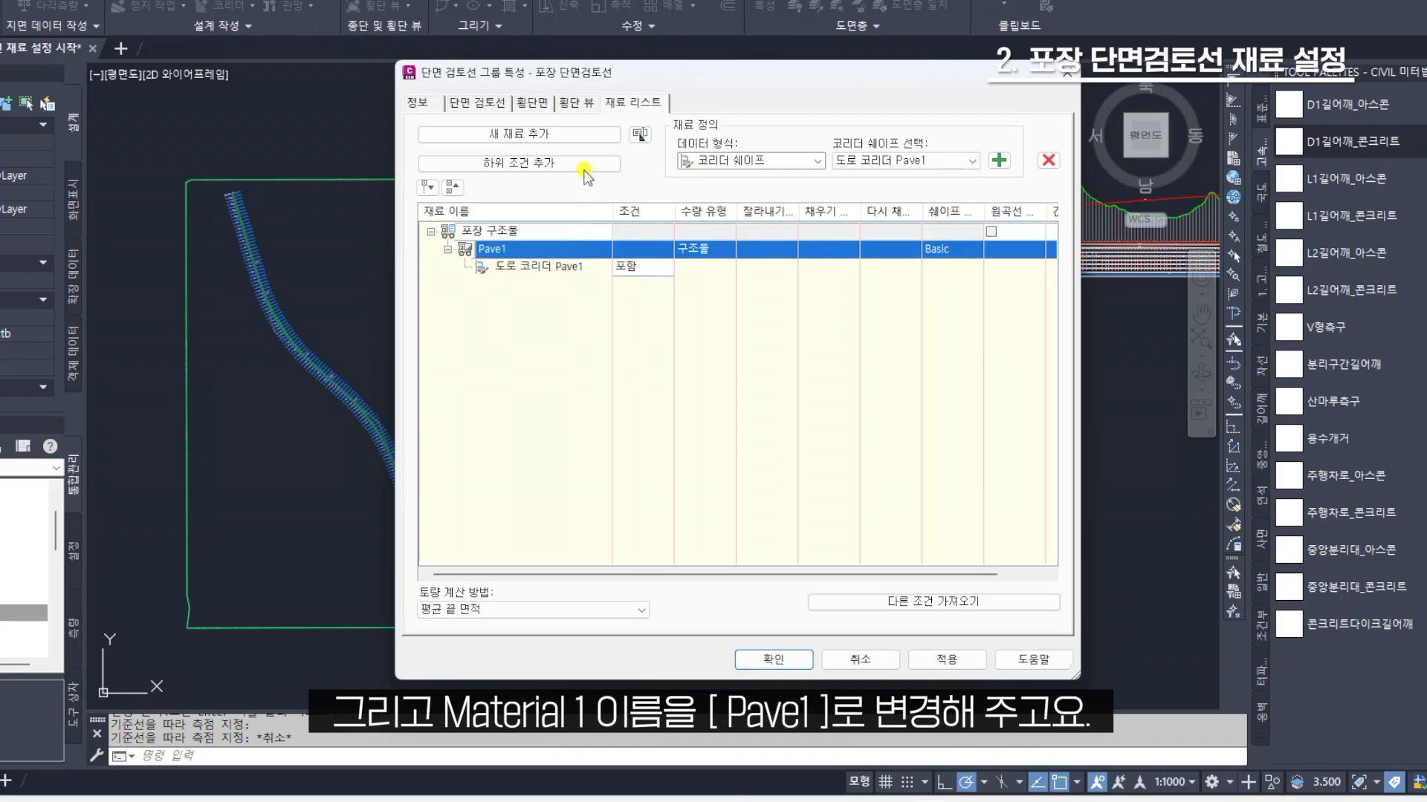
# Add a second material to the 포장 구조물 list and name it Pave2
pyautogui.click(573, 134)
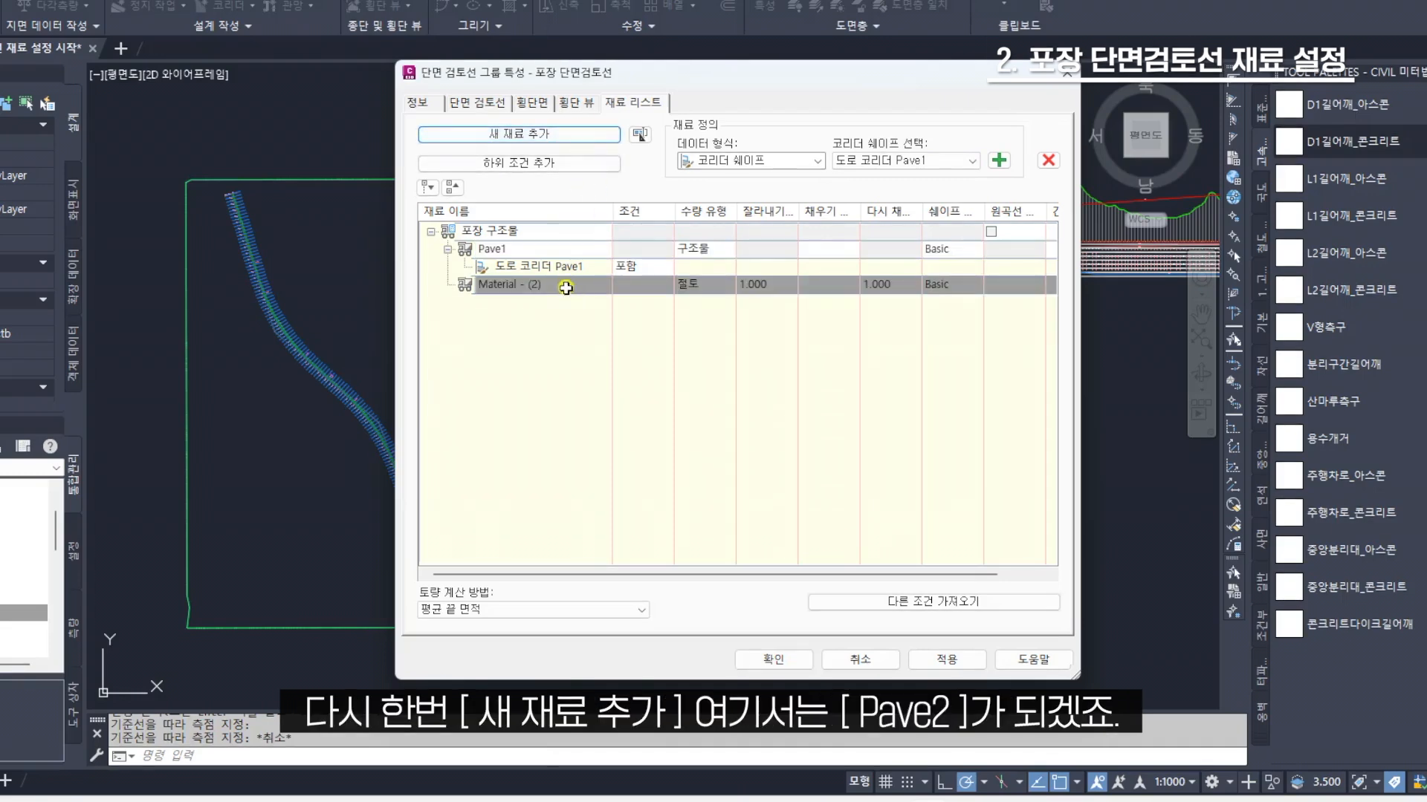
pyautogui.click(565, 285)
pyautogui.write('Pave2')
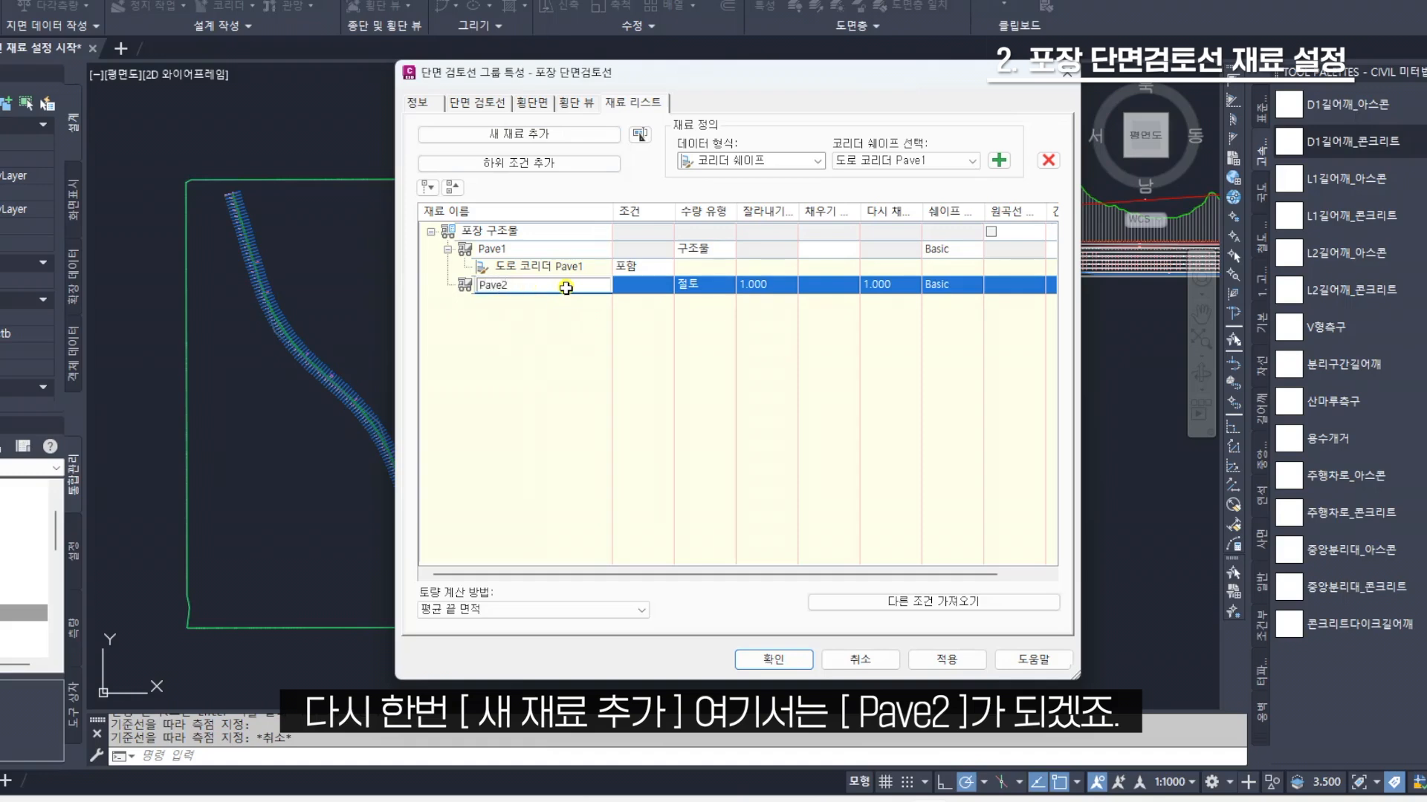
pyautogui.click(566, 287)
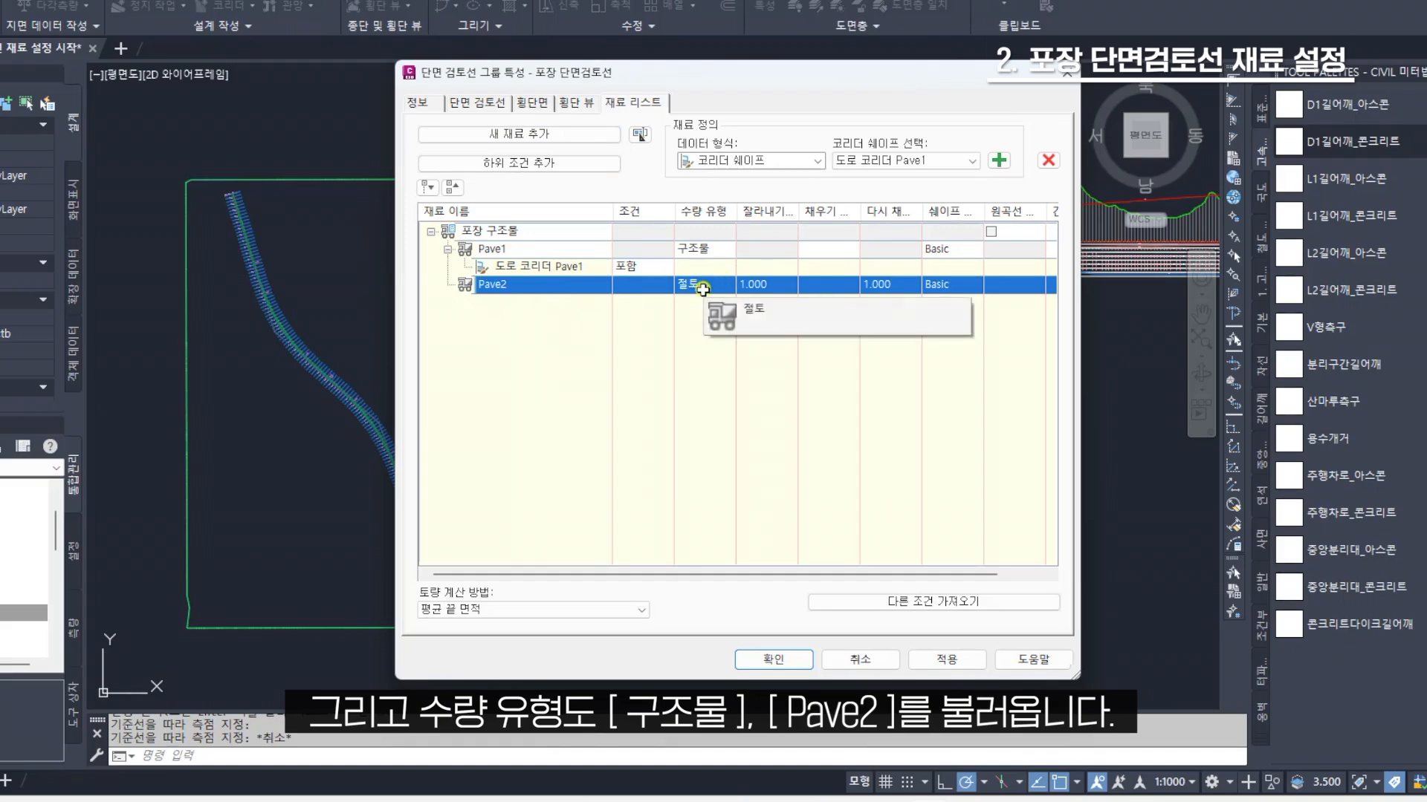
# Set the Pave2 material's quantity type to 구조물 and add the 도로 코리더 Pave2 shape to it
pyautogui.click(702, 285)
pyautogui.click(700, 356)
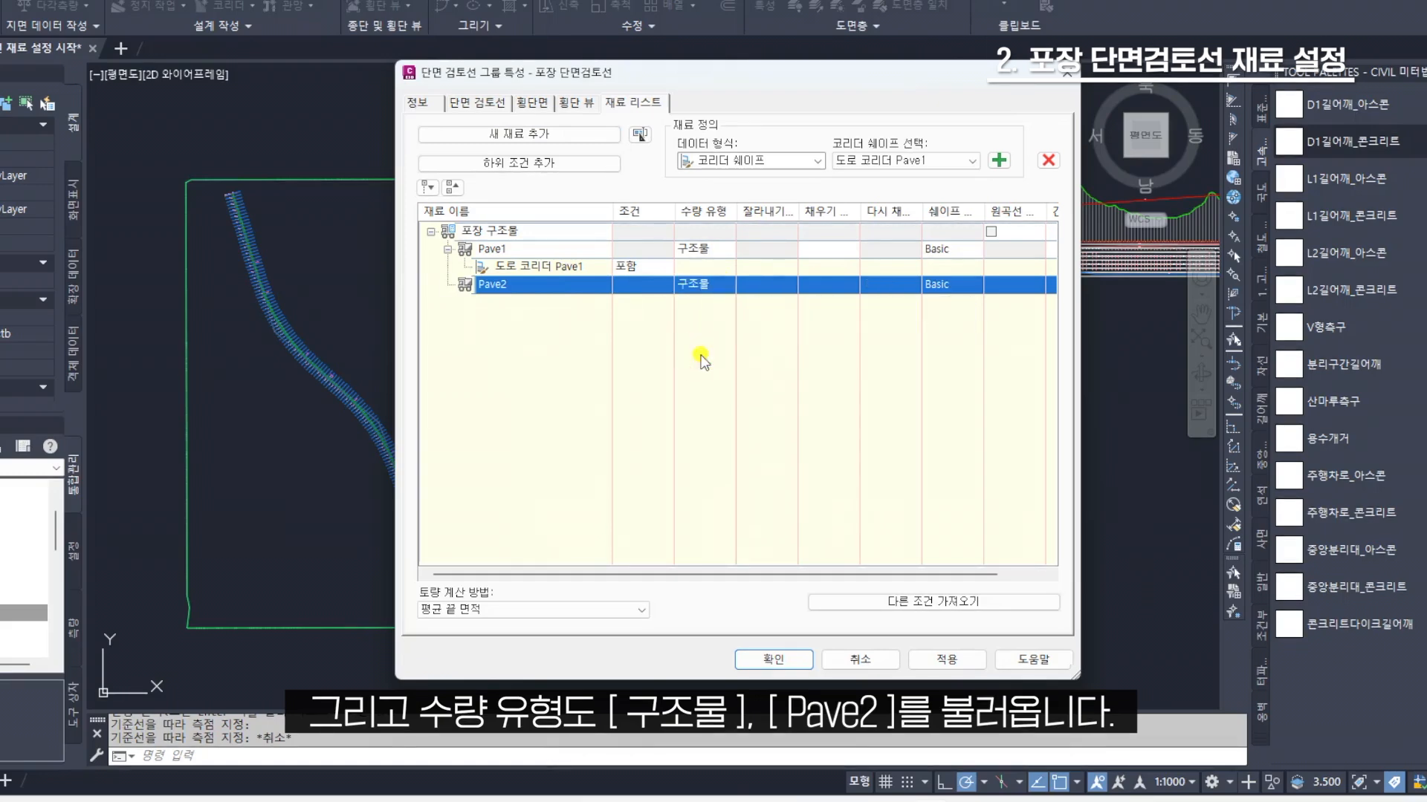
pyautogui.click(934, 165)
pyautogui.click(922, 190)
pyautogui.click(998, 161)
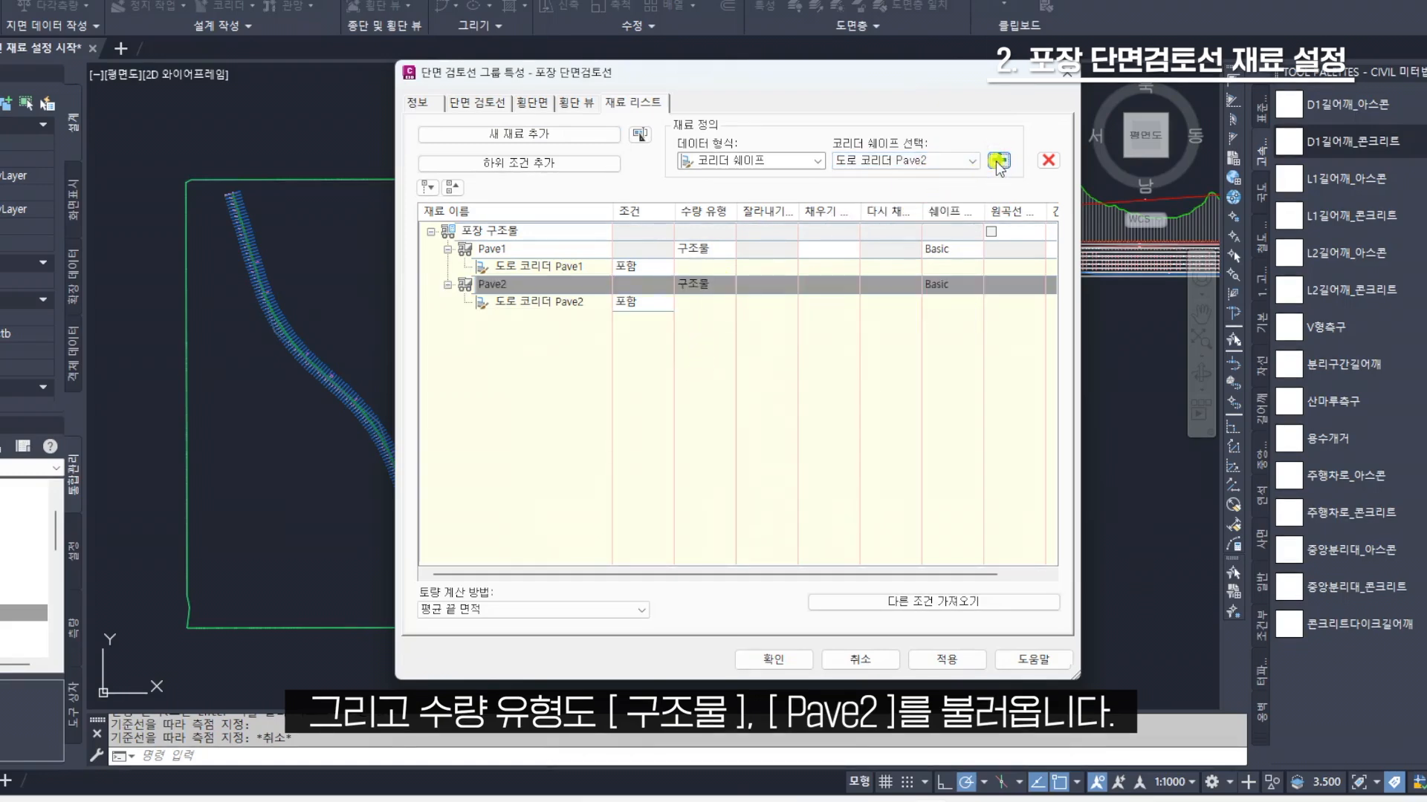
# Add three more materials to the 포장 구조물 list and name the first of them Base
pyautogui.click(537, 136)
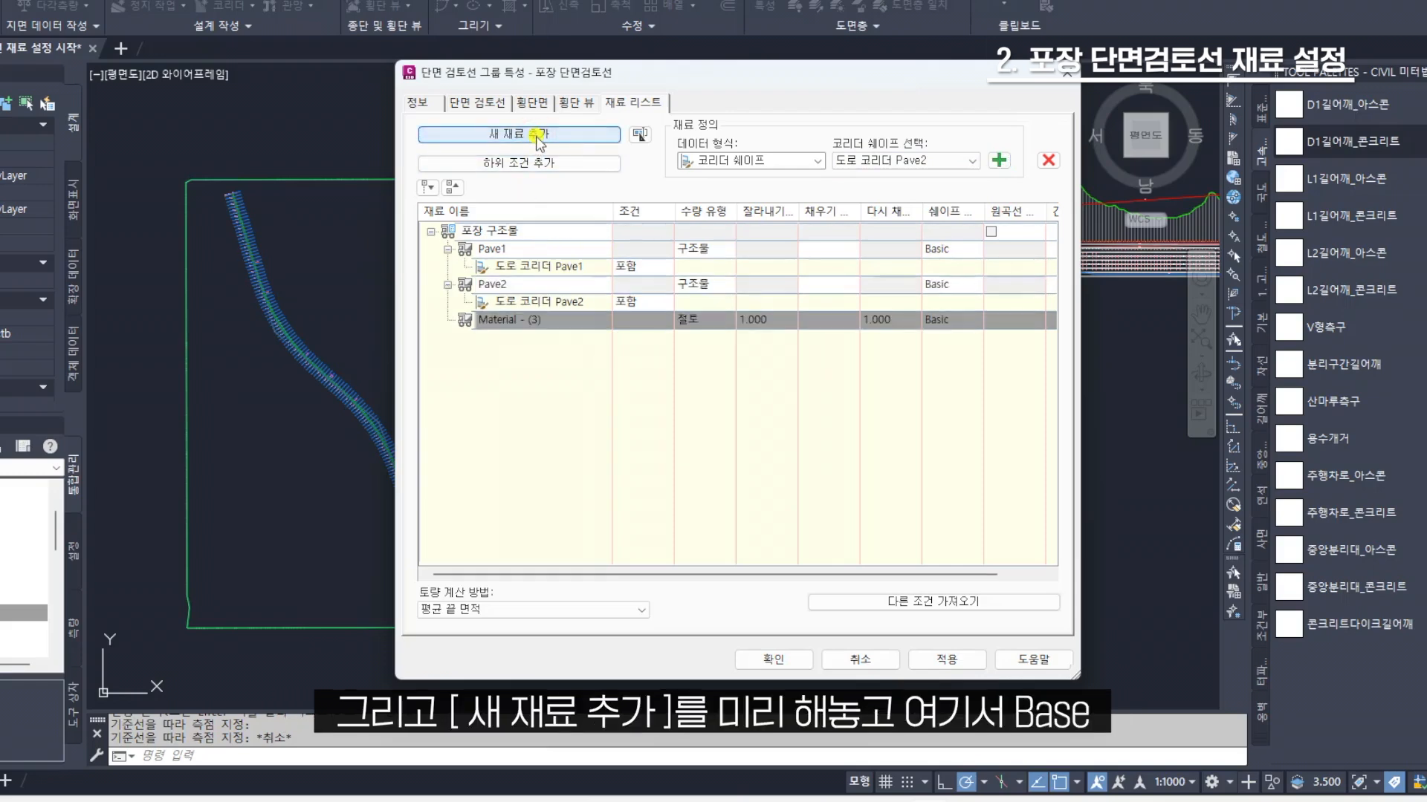
pyautogui.click(538, 136)
pyautogui.click(538, 135)
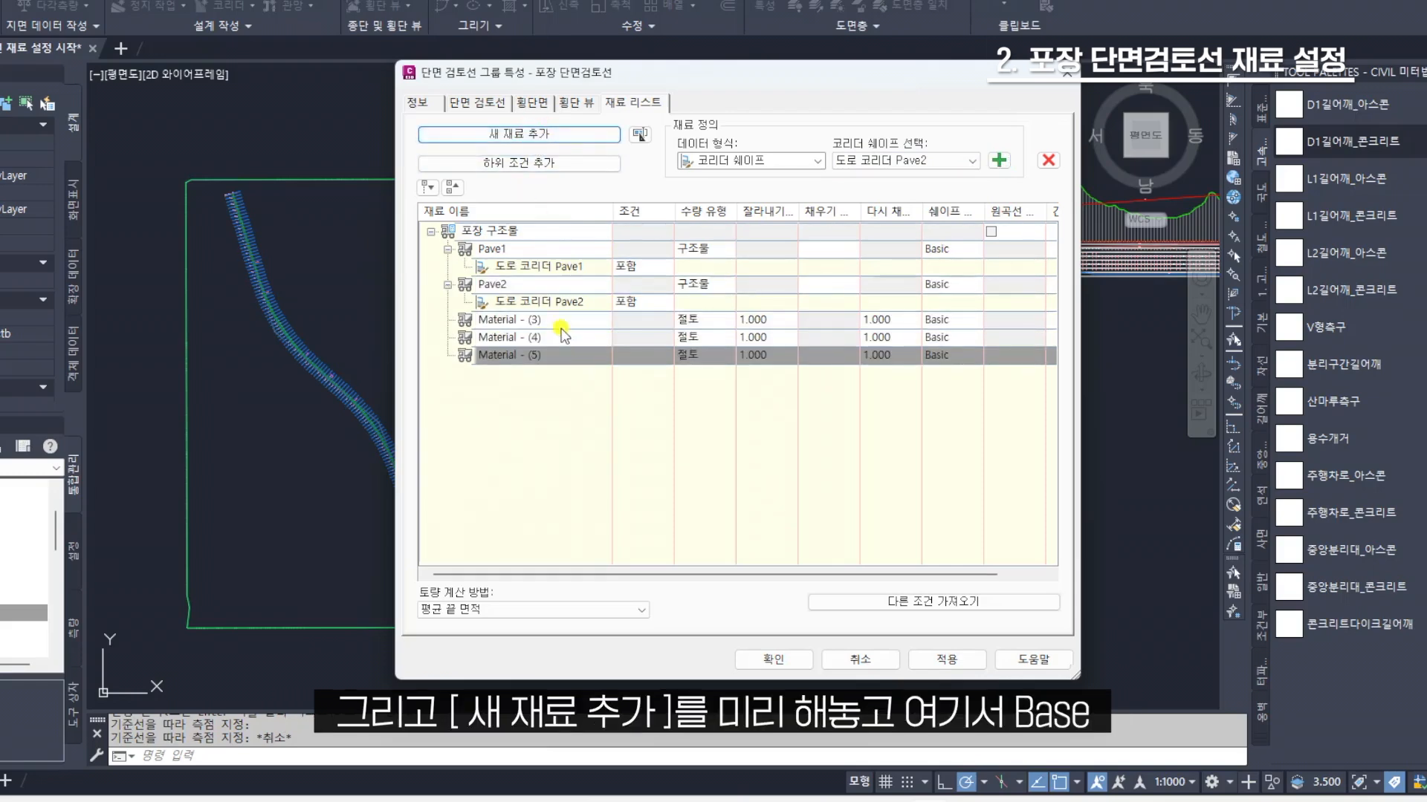
pyautogui.click(560, 321)
pyautogui.click(900, 168)
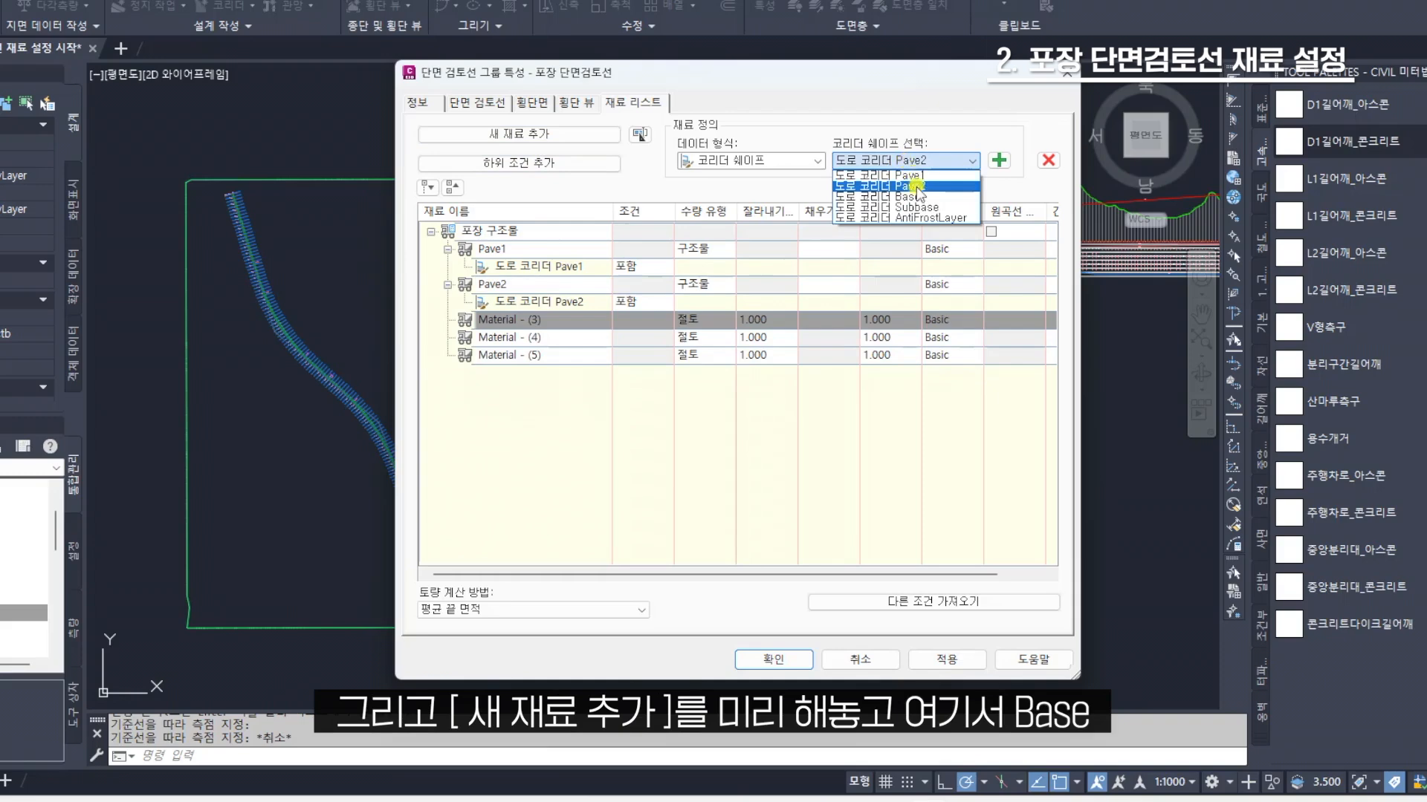
pyautogui.click(903, 160)
pyautogui.click(566, 319)
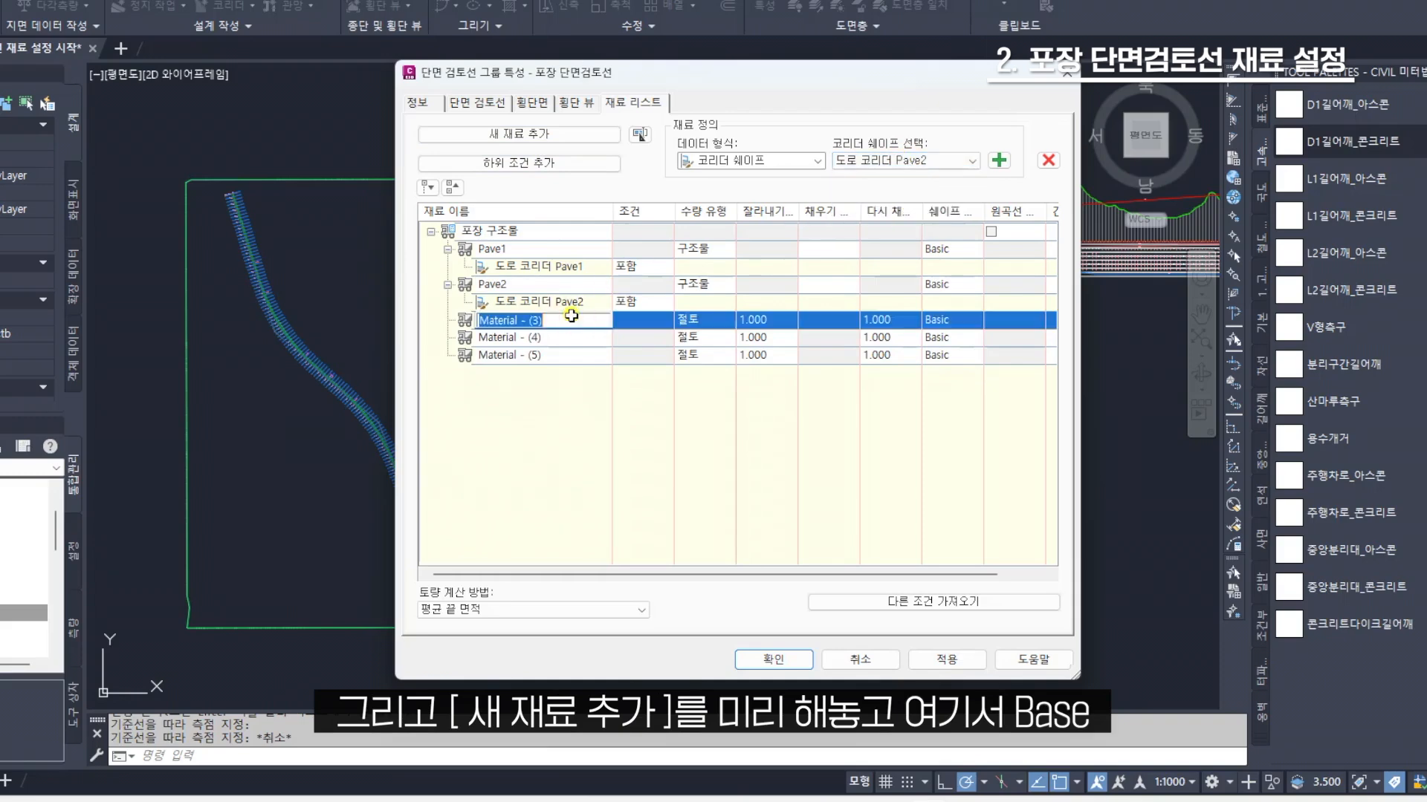
pyautogui.write('Base')
pyautogui.press('Return')
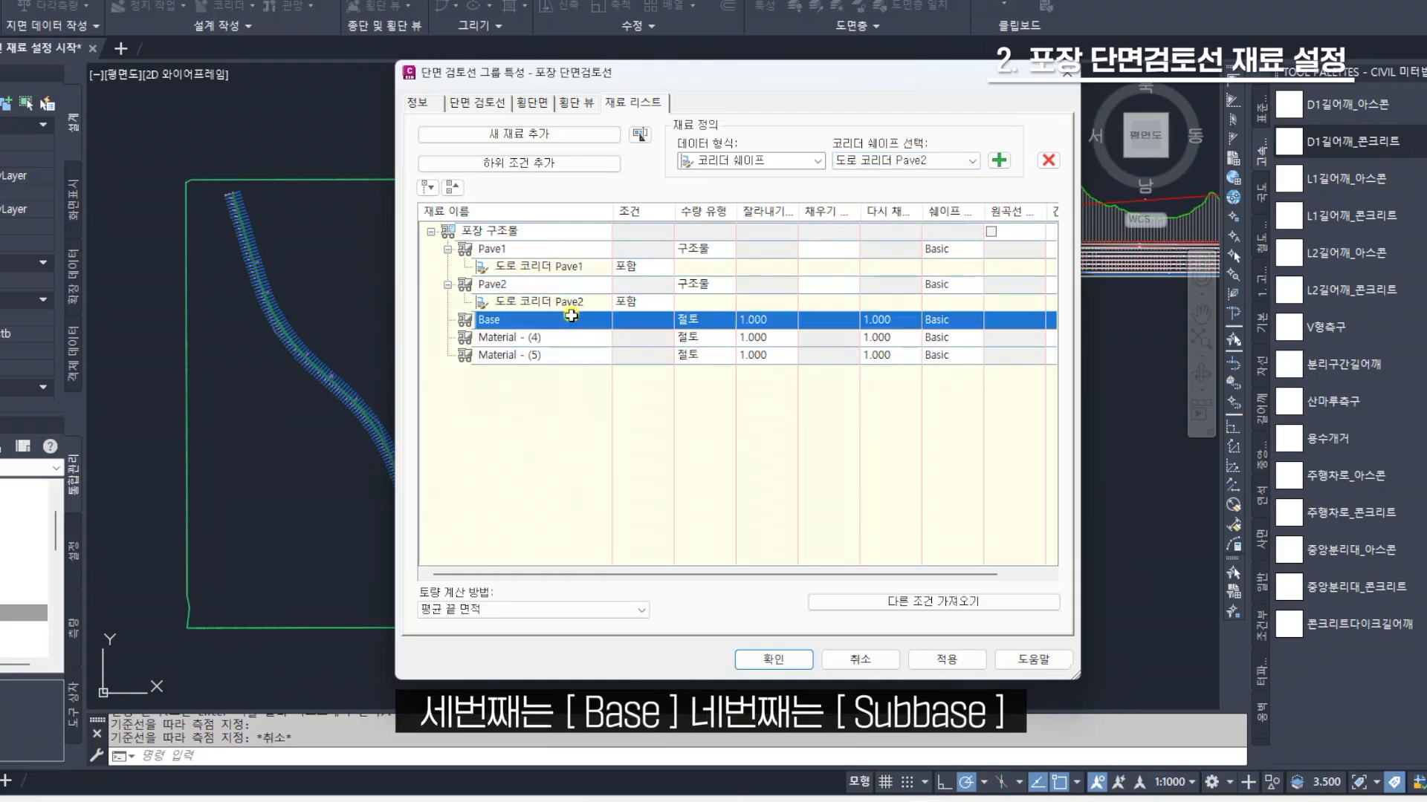
# Rename the fourth material in the 포장 구조물 list as Subbase
pyautogui.click(548, 340)
pyautogui.click(555, 336)
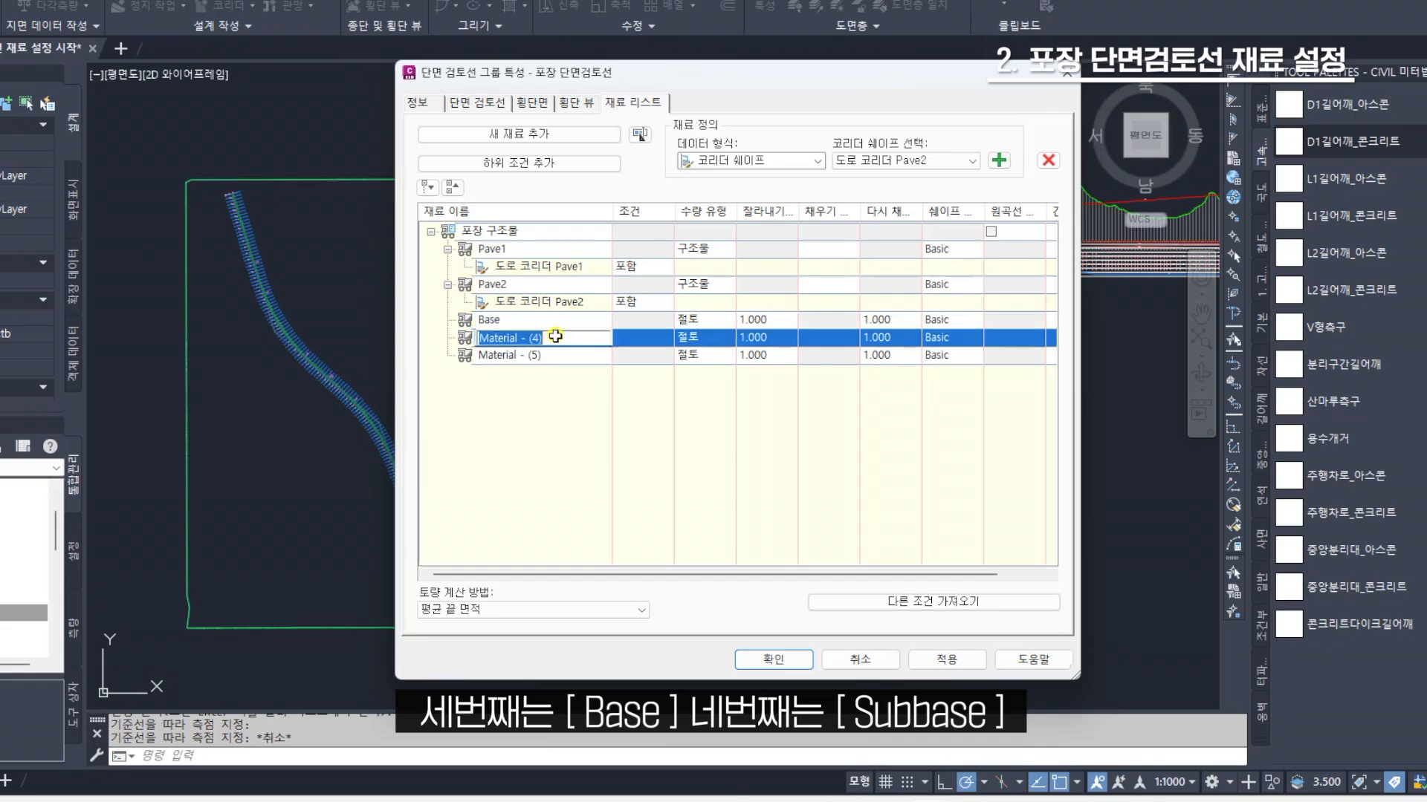
pyautogui.write('Subbase')
pyautogui.press('Return')
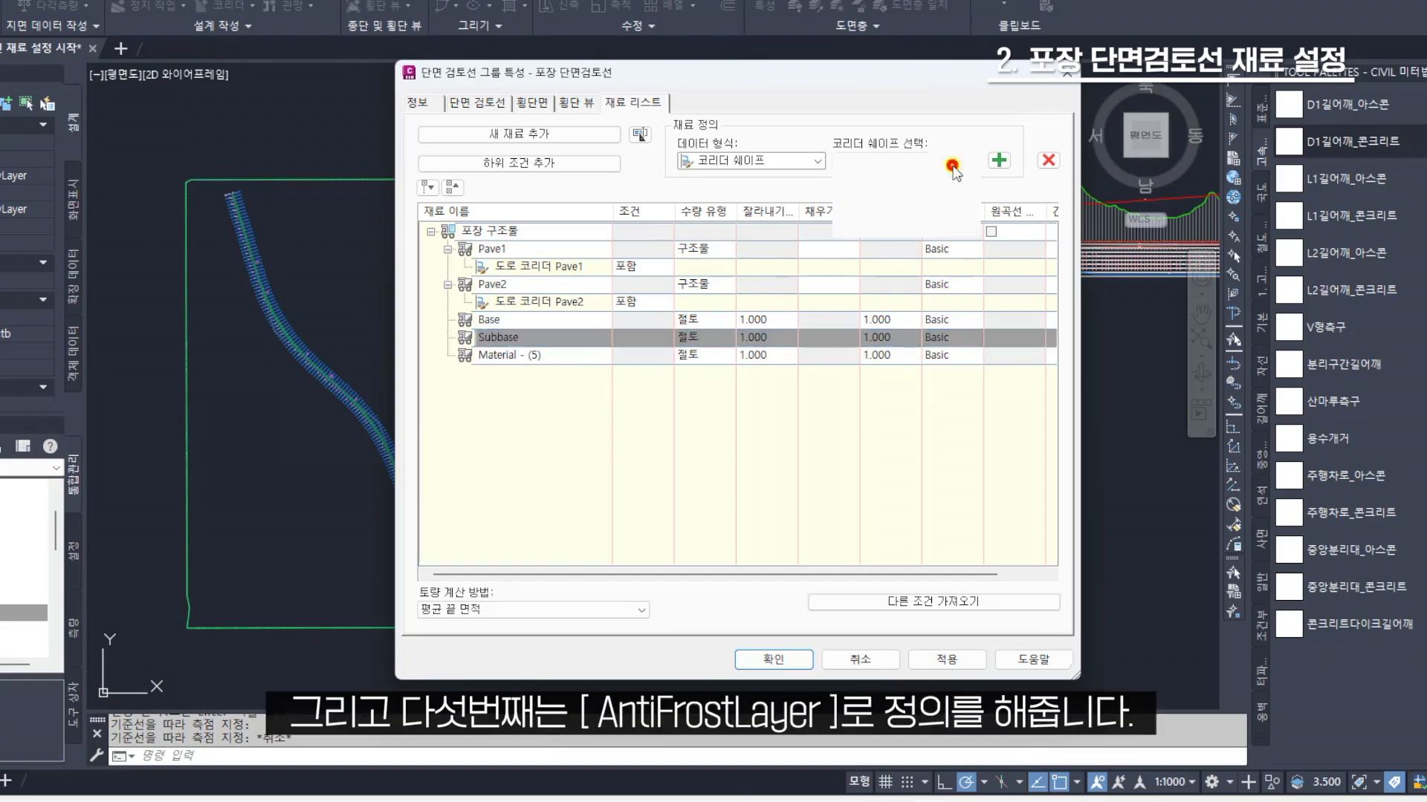
# Rename the fifth material in the 포장 구조물 list as AntiFrostLayer
pyautogui.click(929, 161)
pyautogui.click(545, 357)
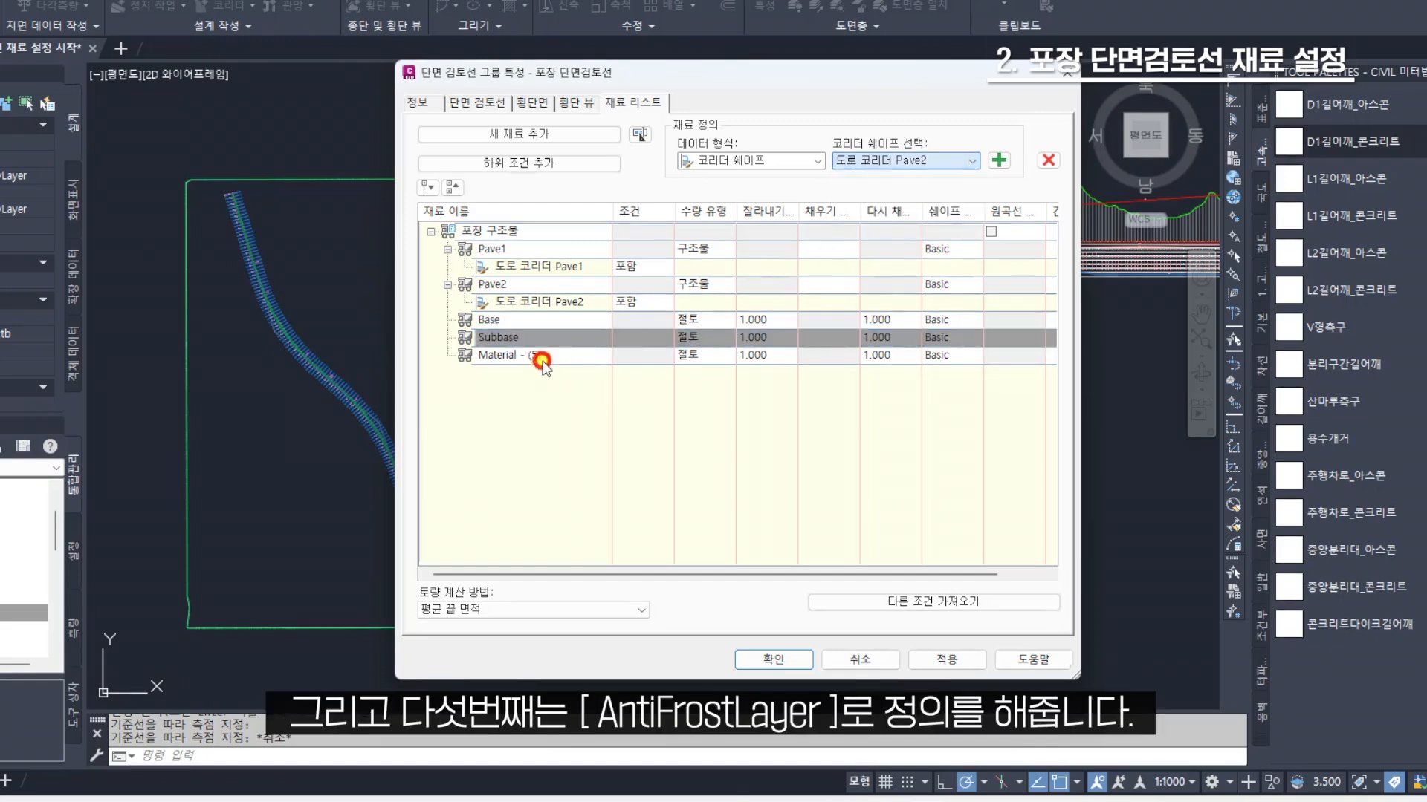
pyautogui.click(545, 356)
pyautogui.click(546, 356)
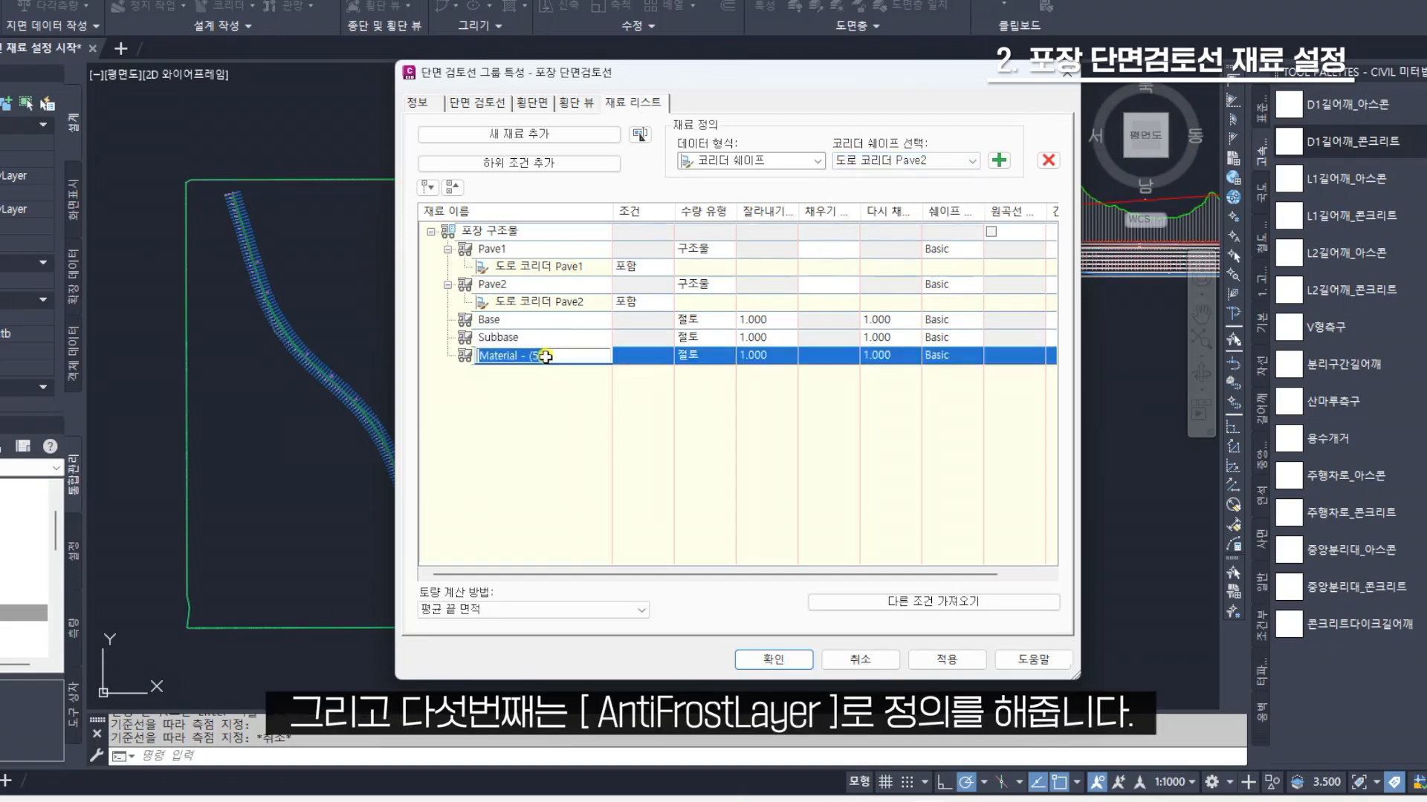
pyautogui.write('AntiFrostLayer')
pyautogui.press('Return')
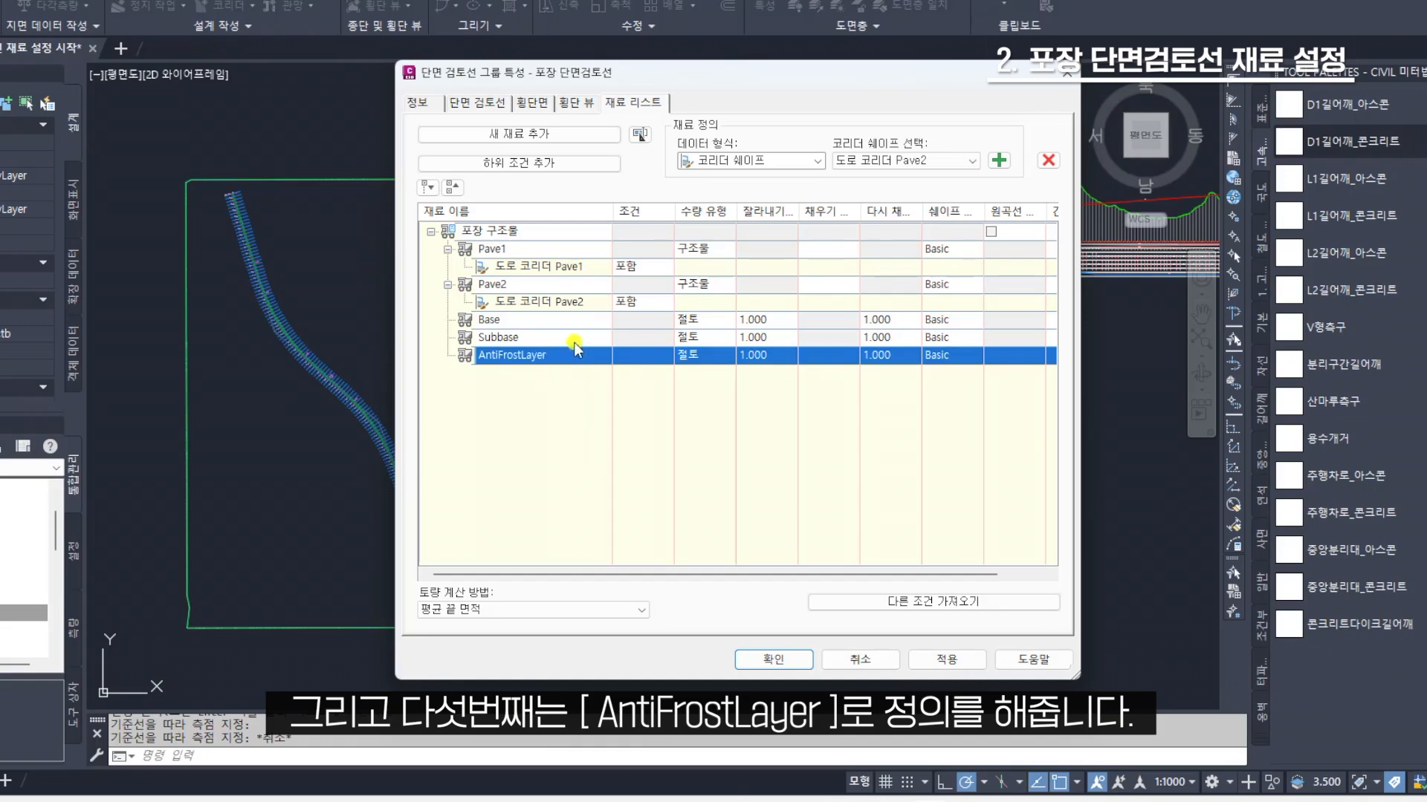
# Try to add the 도로 코리더 Base shape to the Base material while its quantity type is 절토
pyautogui.click(561, 320)
pyautogui.click(929, 161)
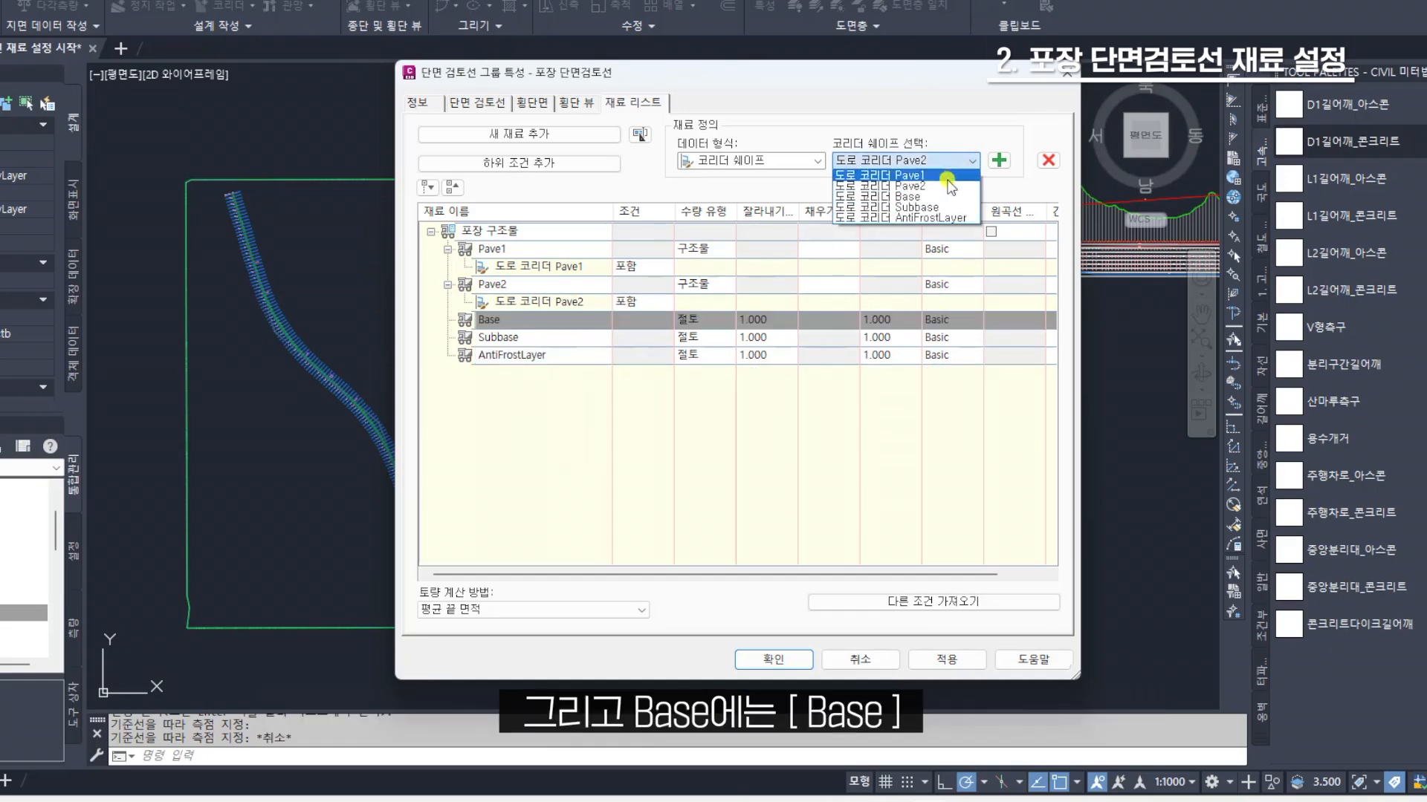
pyautogui.click(921, 190)
pyautogui.click(1000, 160)
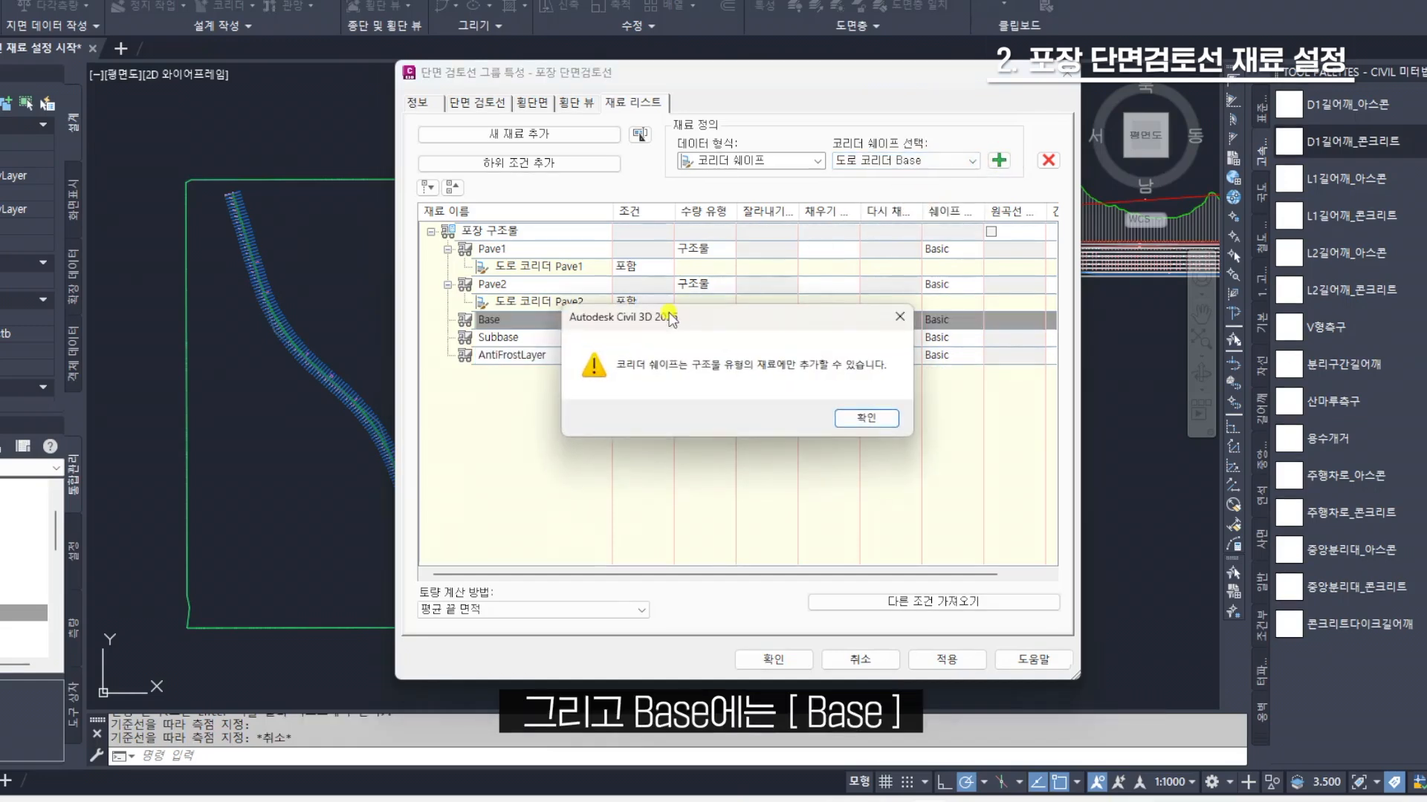
pyautogui.click(867, 422)
# Change the quantity type of the Base, Subbase and AntiFrostLayer materials to 구조물
pyautogui.click(717, 320)
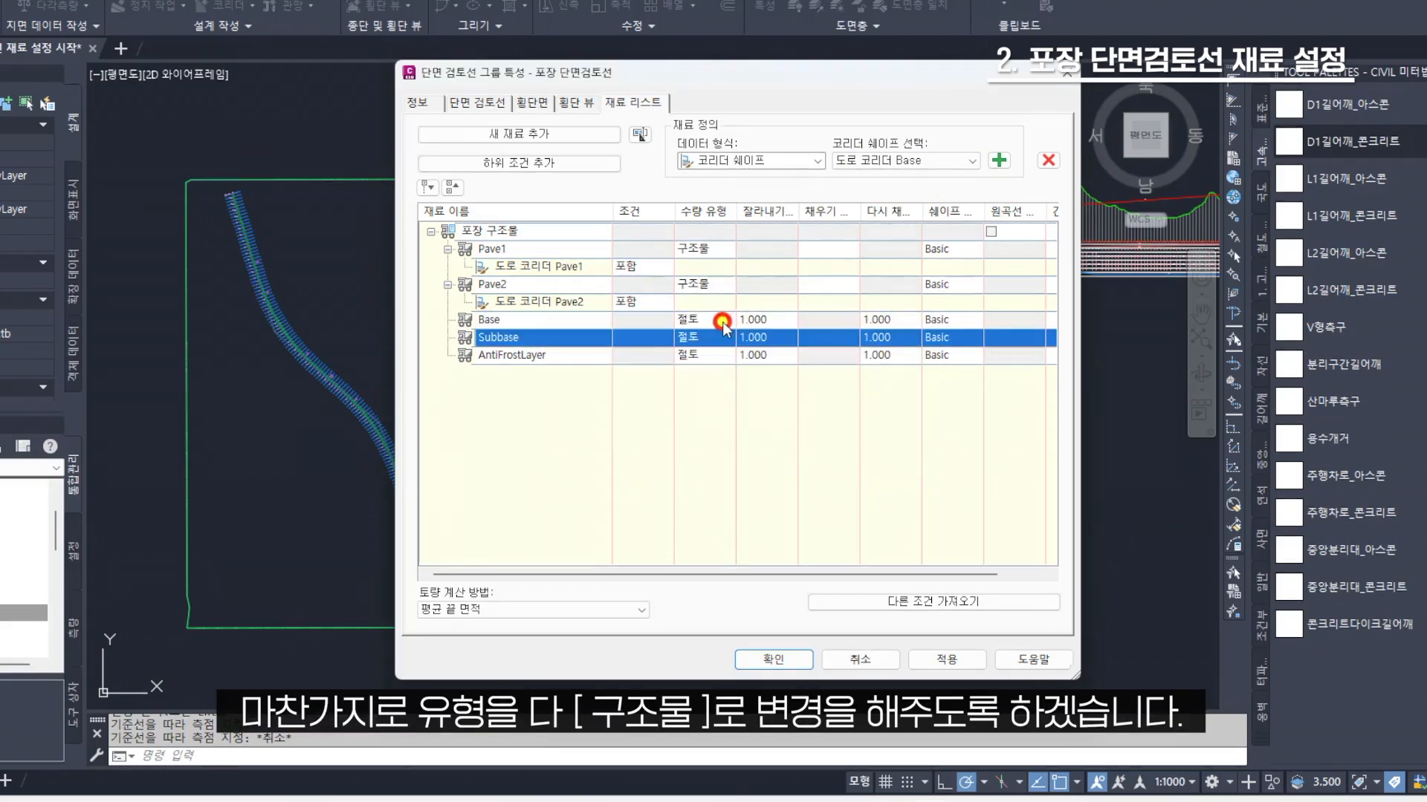
pyautogui.click(726, 321)
pyautogui.click(691, 391)
pyautogui.click(702, 337)
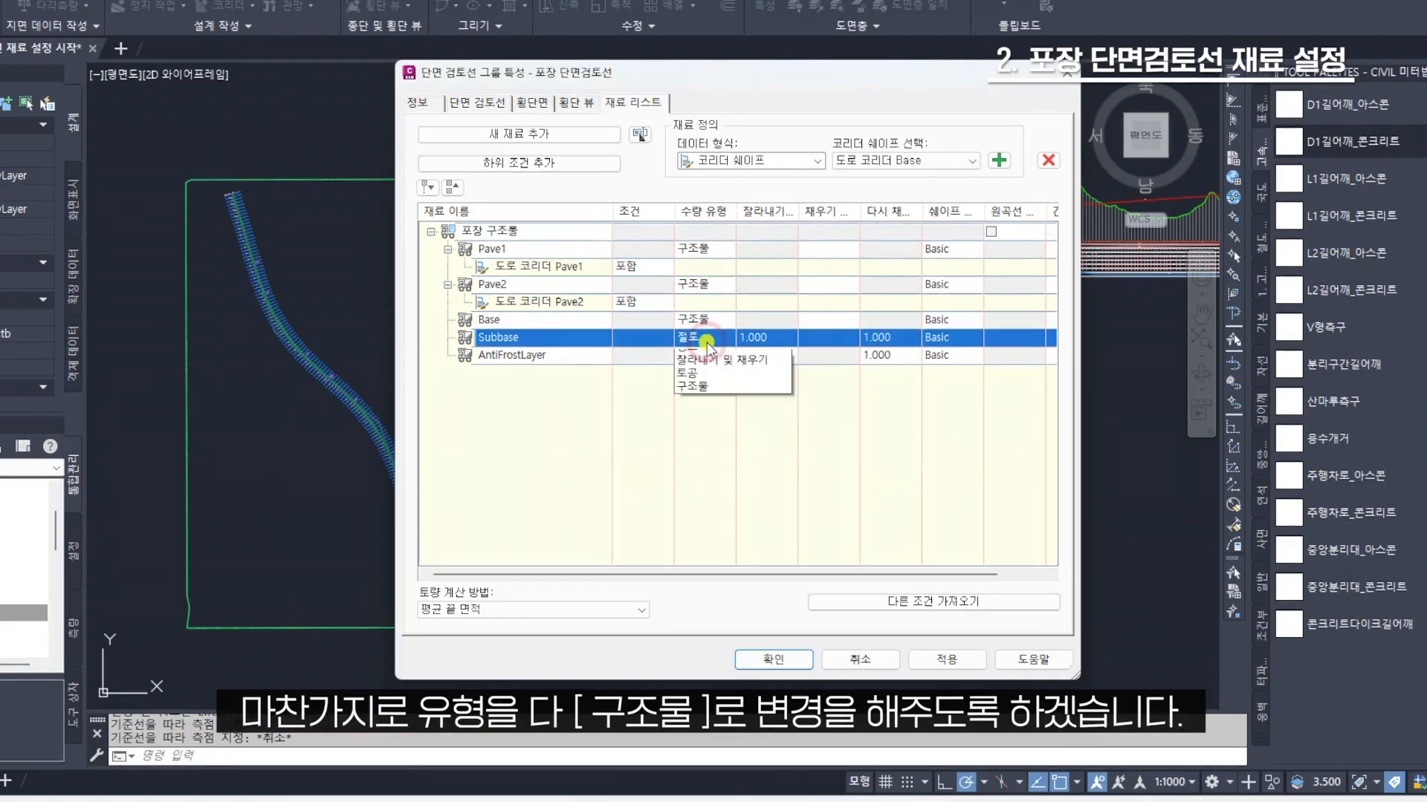
pyautogui.click(695, 409)
pyautogui.click(706, 355)
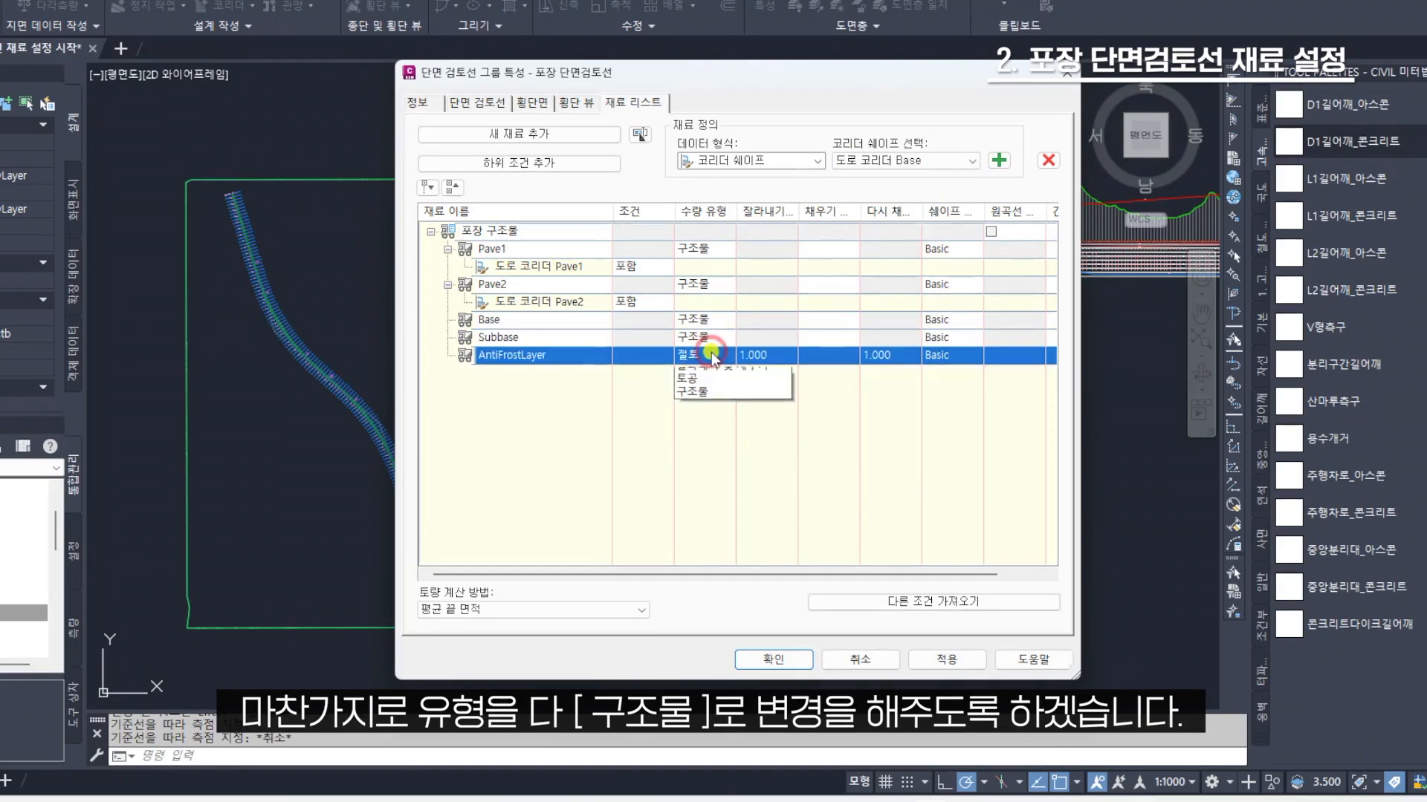
pyautogui.click(702, 427)
# Add the 도로 코리더 Base shape to the Base material and the 도로 코리더 Subbase shape to the Subbase material
pyautogui.click(594, 319)
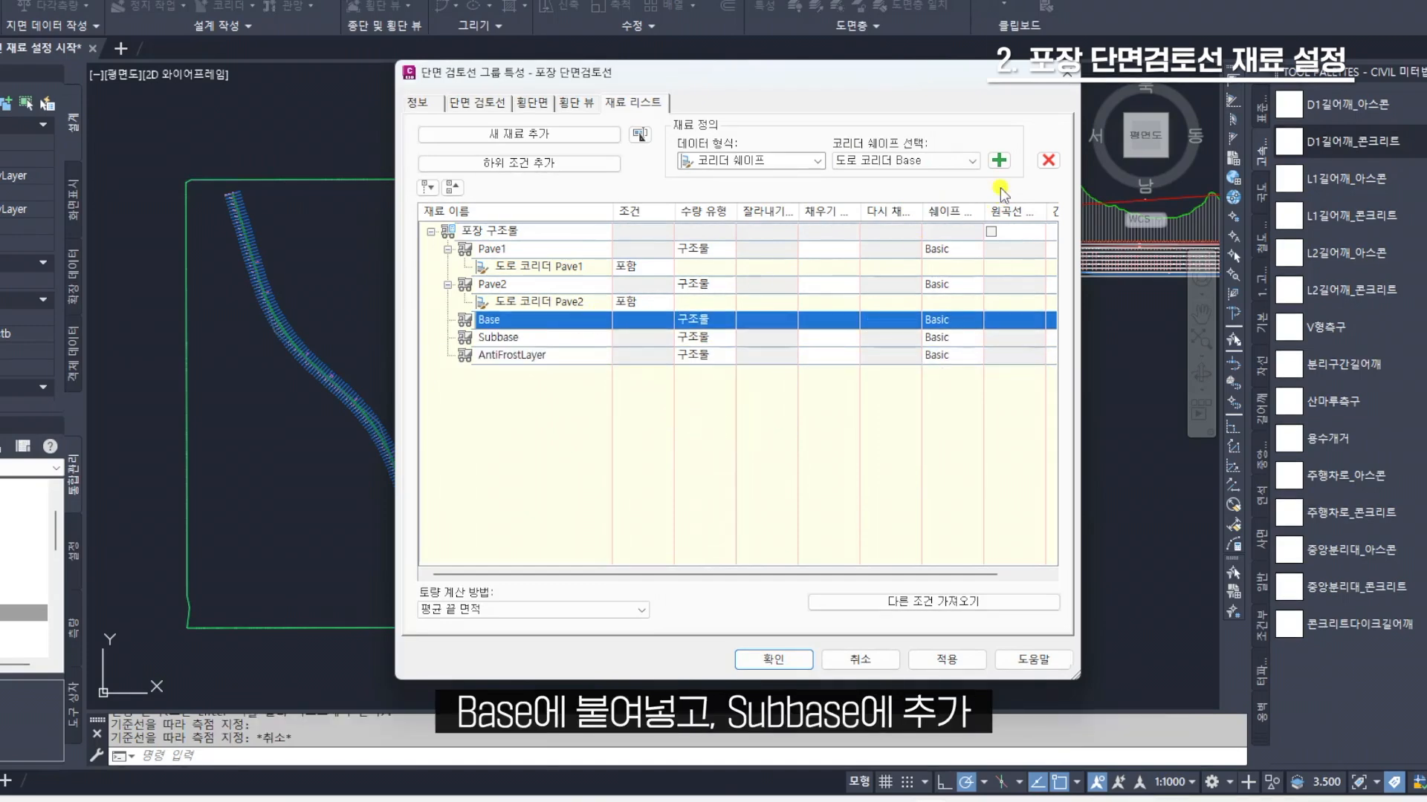
pyautogui.click(999, 161)
pyautogui.click(609, 355)
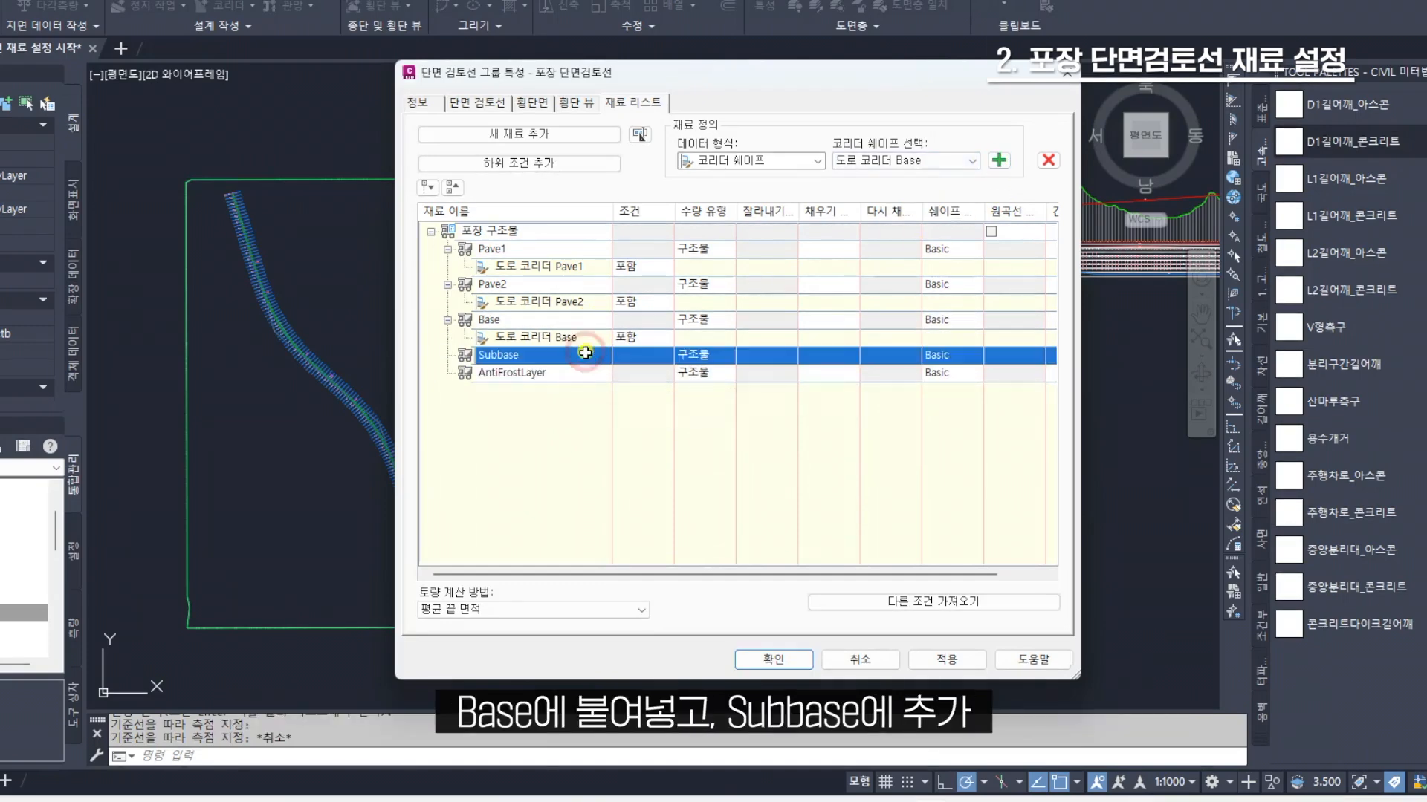
pyautogui.click(969, 161)
pyautogui.click(917, 207)
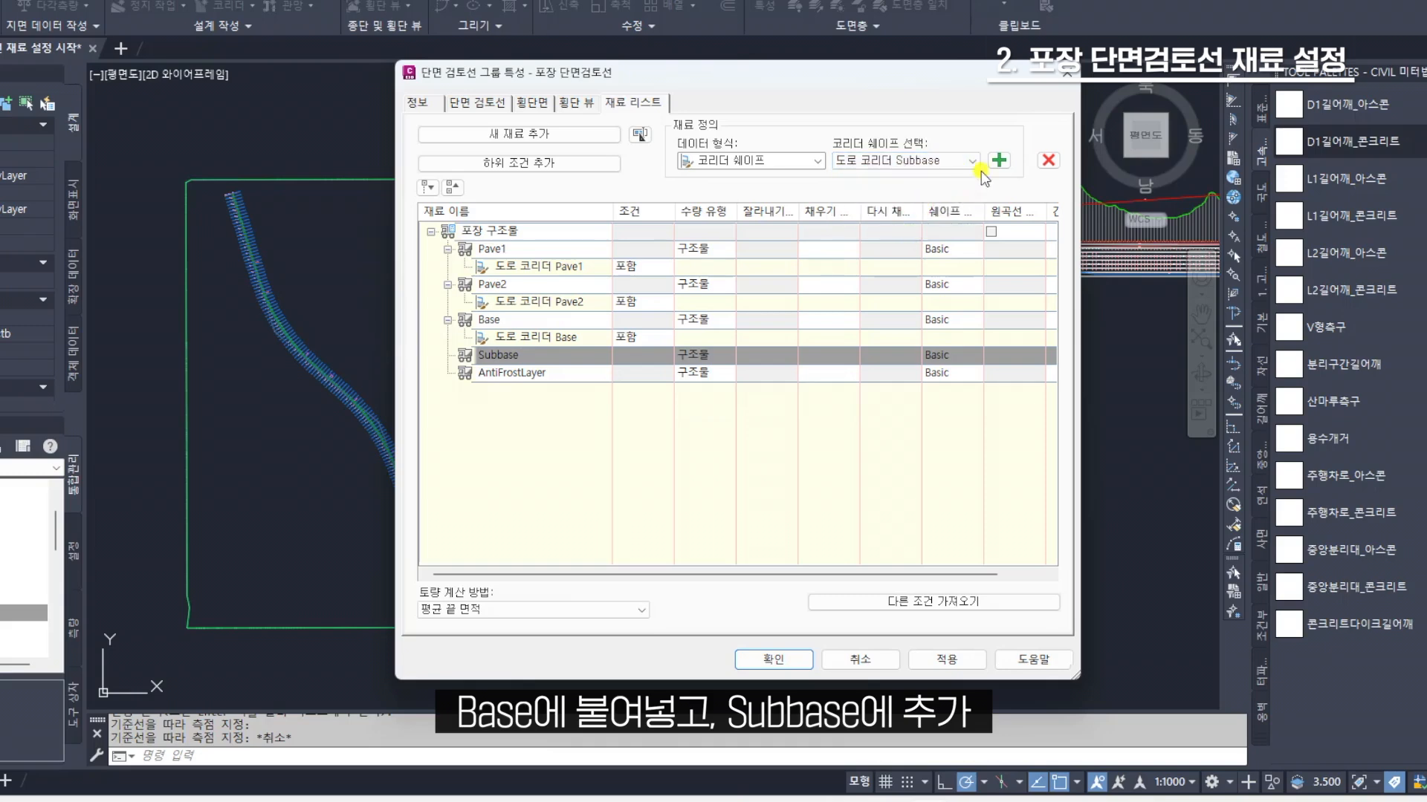
pyautogui.click(998, 160)
# Add the 도로 코리더 AntiFrostLayer corridor shape to the AntiFrostLayer material
pyautogui.click(577, 391)
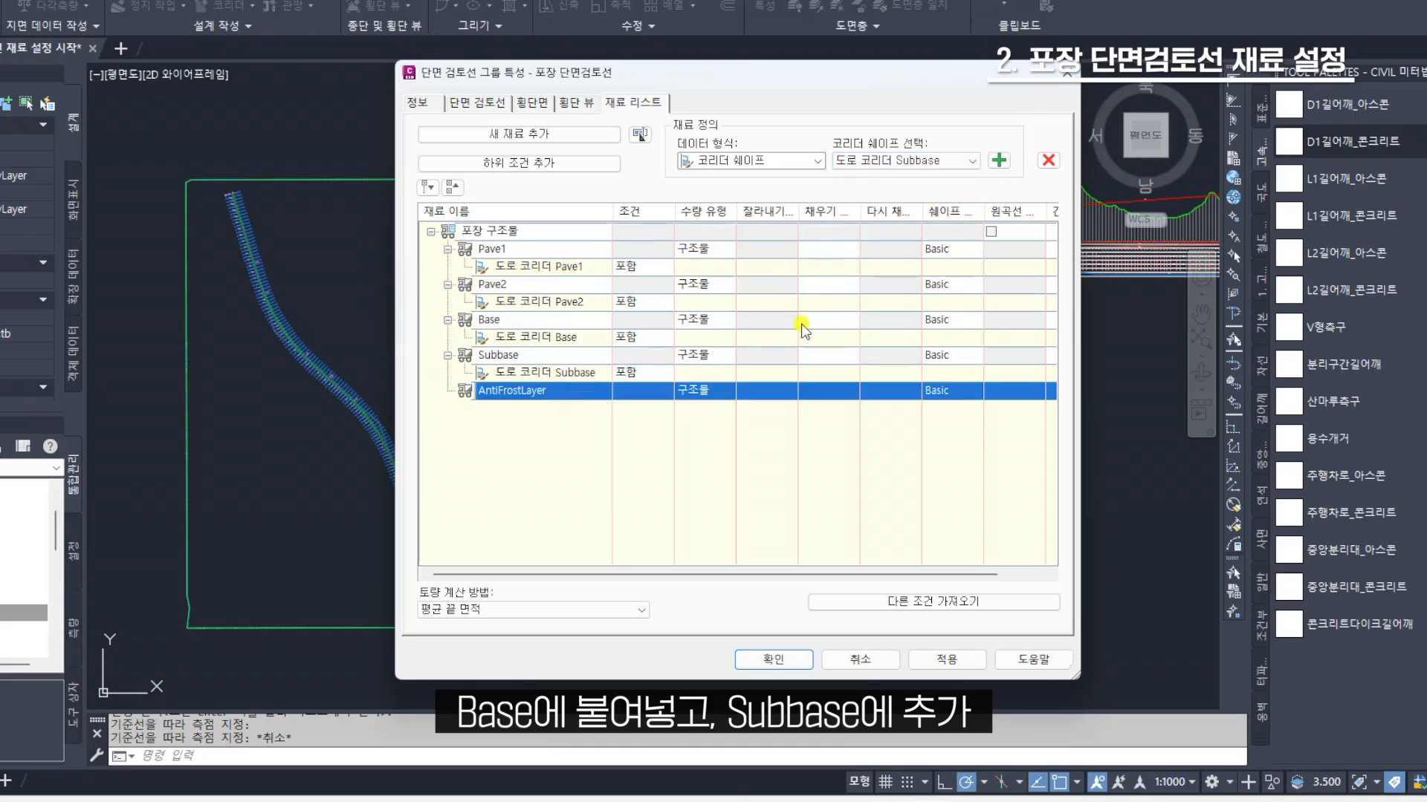
pyautogui.click(970, 160)
pyautogui.click(929, 216)
pyautogui.click(999, 161)
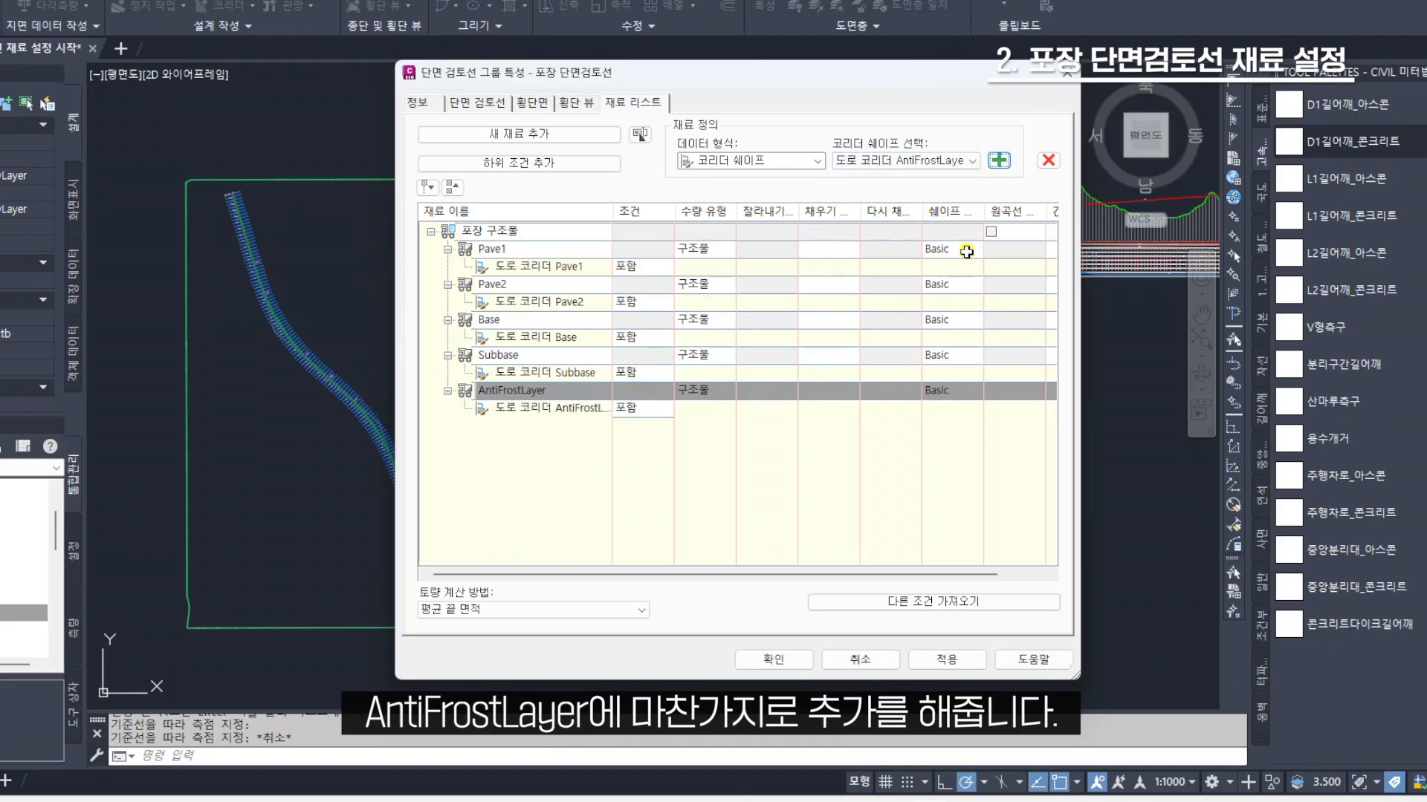
# Assign the shape style Pave1 to the Pave1 material and Pave2 to the Pave2 material
pyautogui.click(966, 252)
pyautogui.click(981, 338)
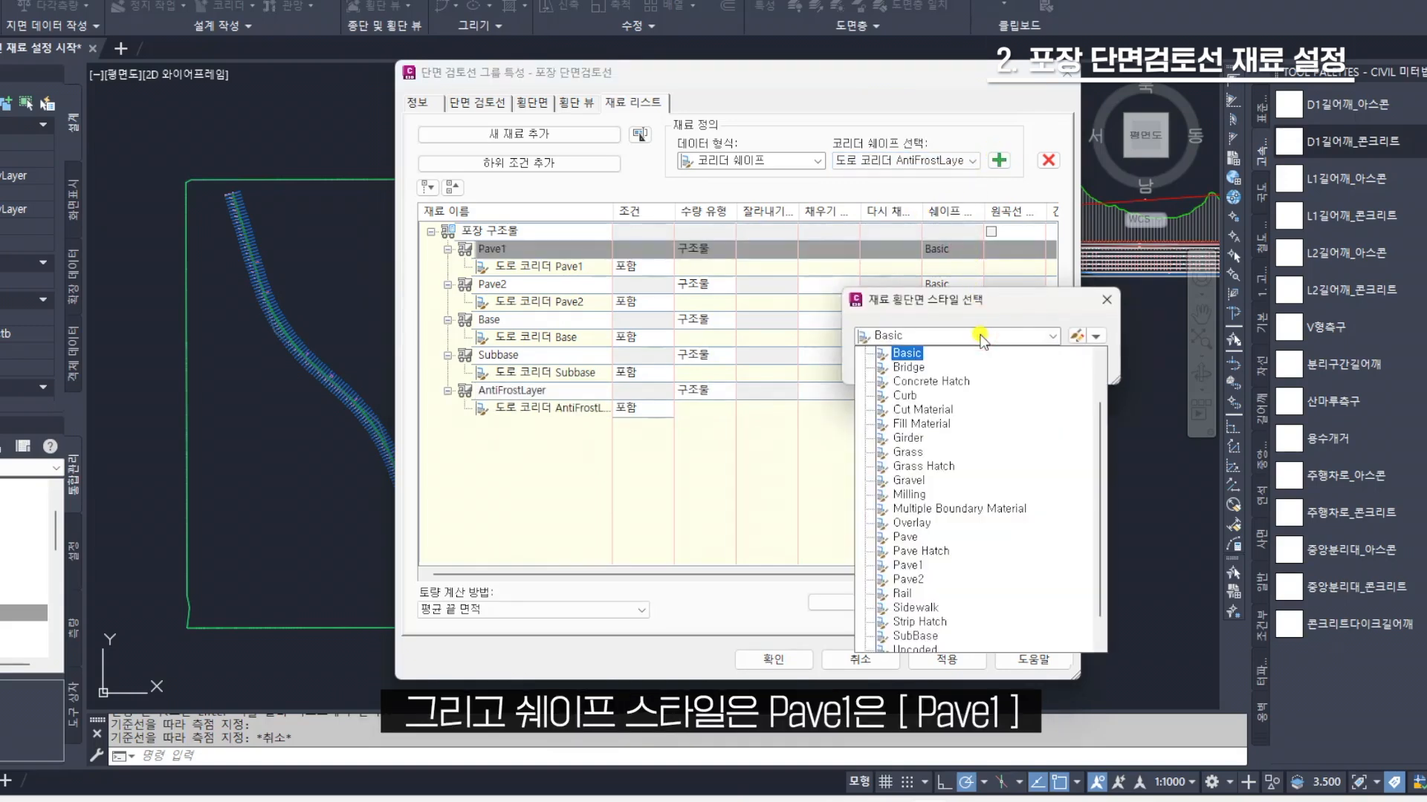
pyautogui.scroll(-1, 902, 416)
pyautogui.click(912, 536)
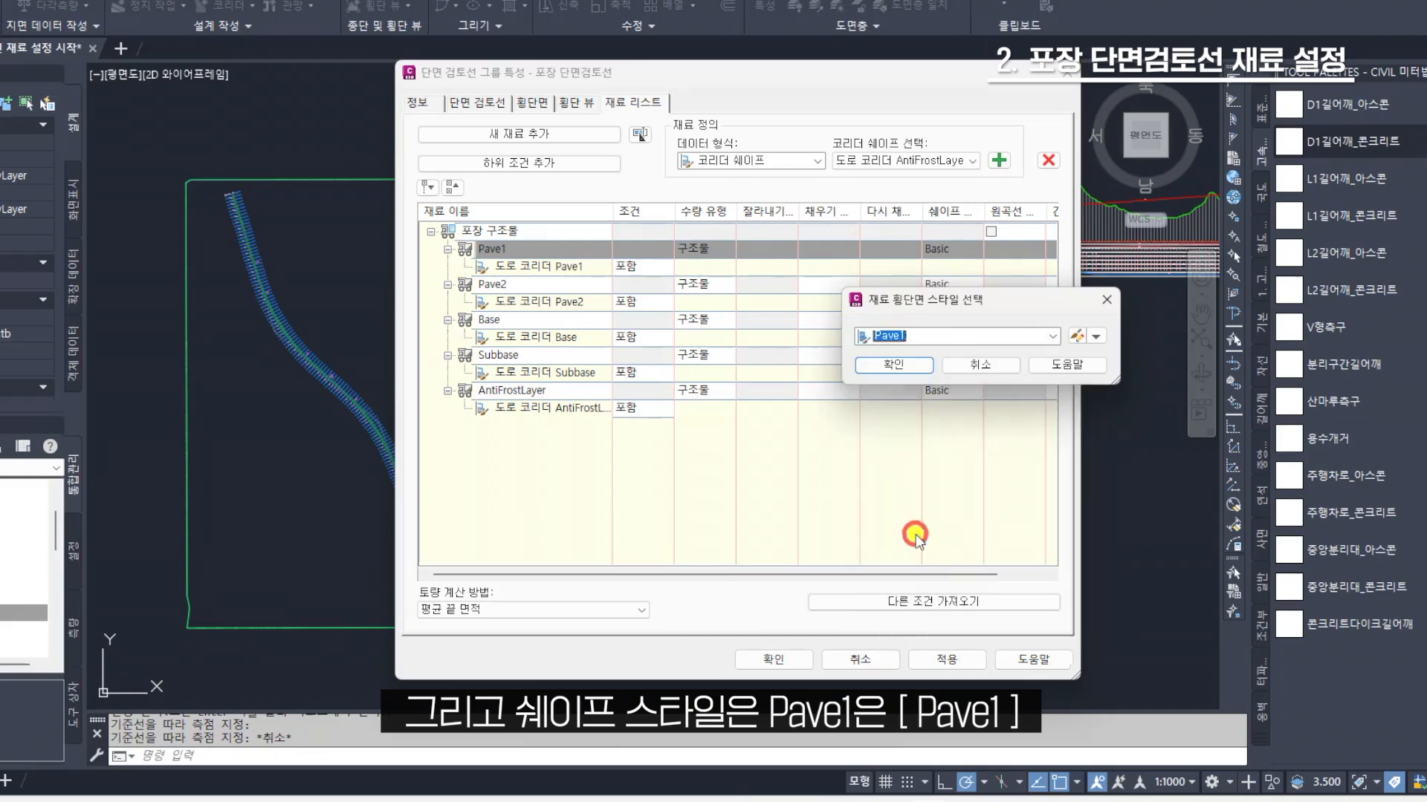
pyautogui.click(902, 363)
pyautogui.click(966, 285)
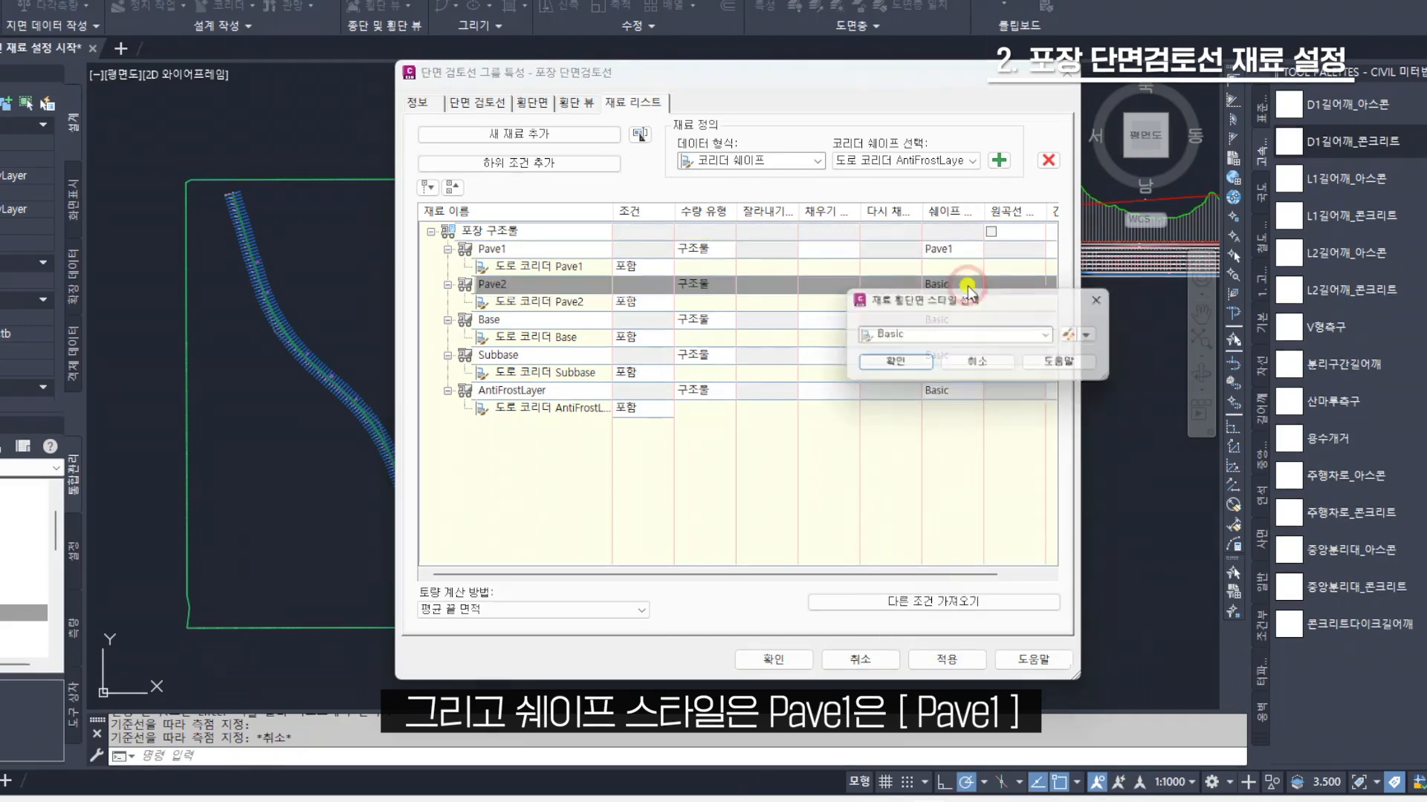
pyautogui.click(937, 336)
pyautogui.click(919, 583)
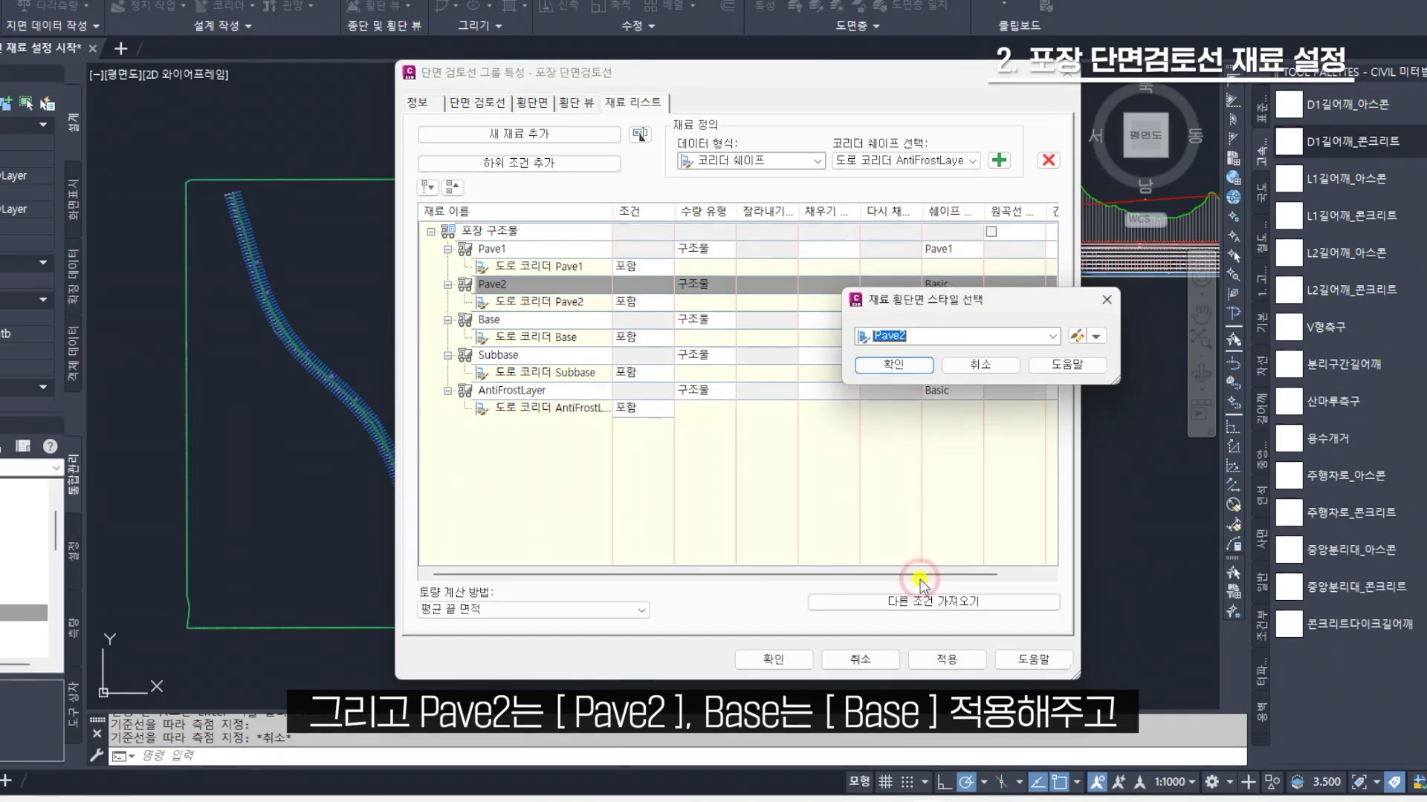
pyautogui.click(902, 363)
# Assign the shape style Base to the Base material and SubBase to the Subbase material
pyautogui.click(922, 321)
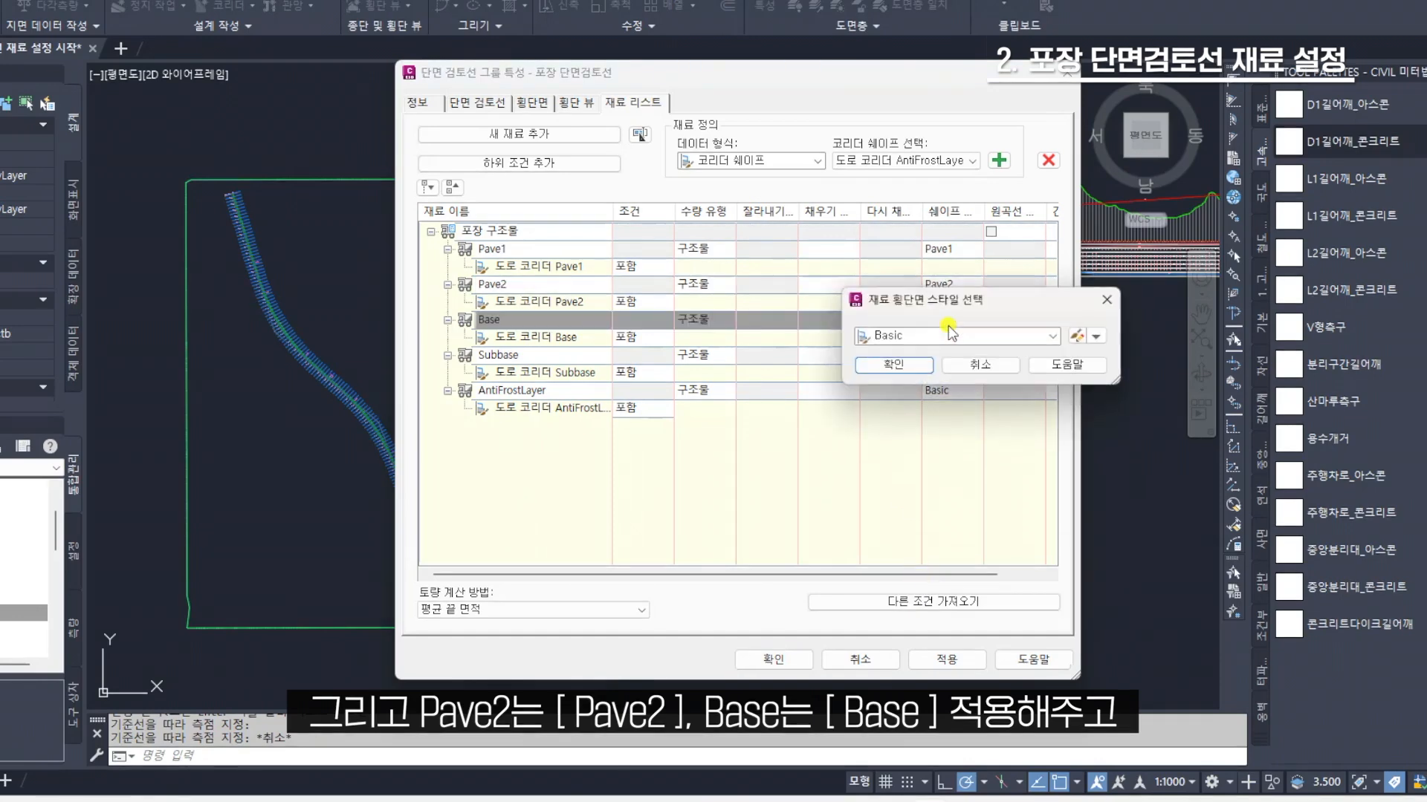
pyautogui.click(988, 338)
pyautogui.scroll(1, 917, 379)
pyautogui.click(911, 376)
pyautogui.click(908, 369)
pyautogui.click(969, 354)
pyautogui.click(968, 339)
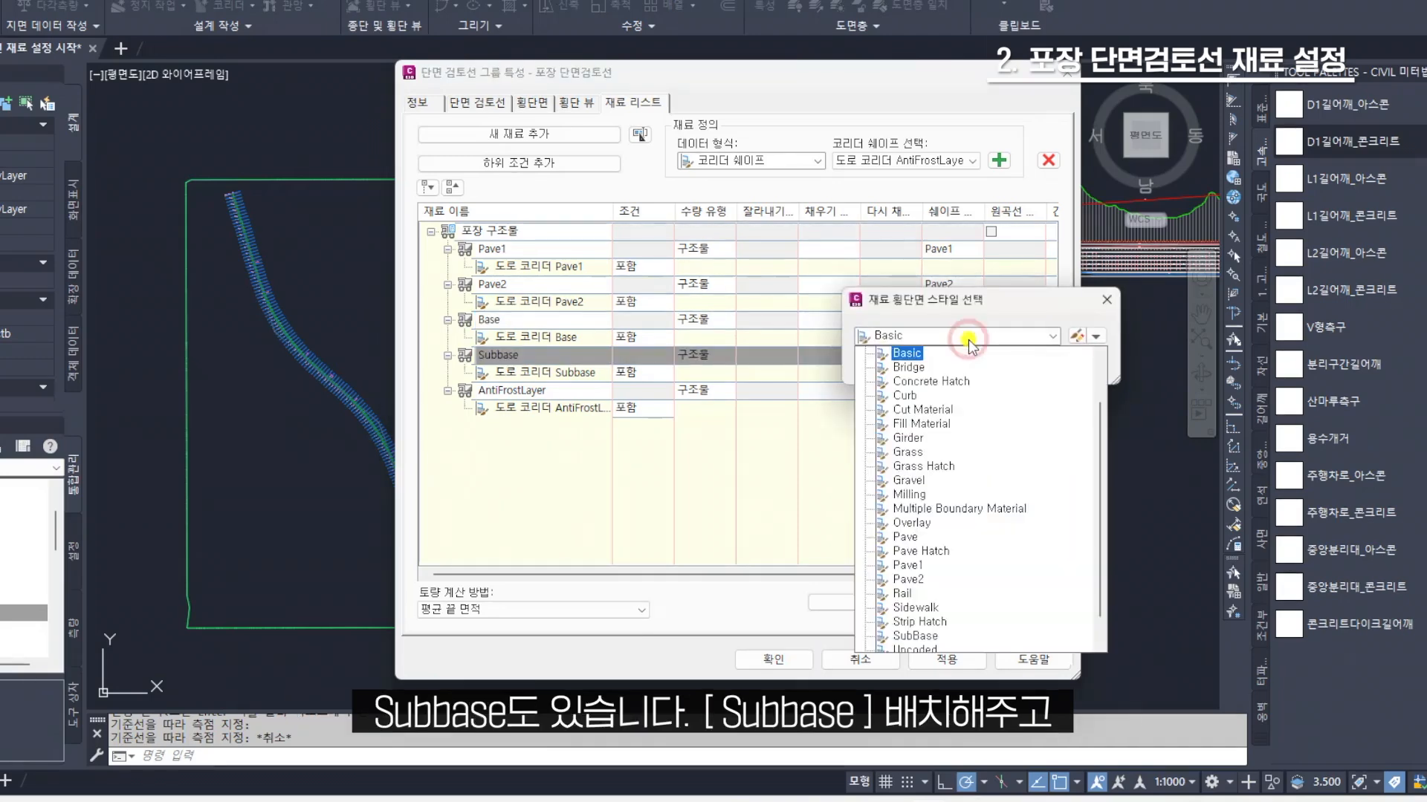
pyautogui.scroll(-1, 921, 512)
pyautogui.click(913, 607)
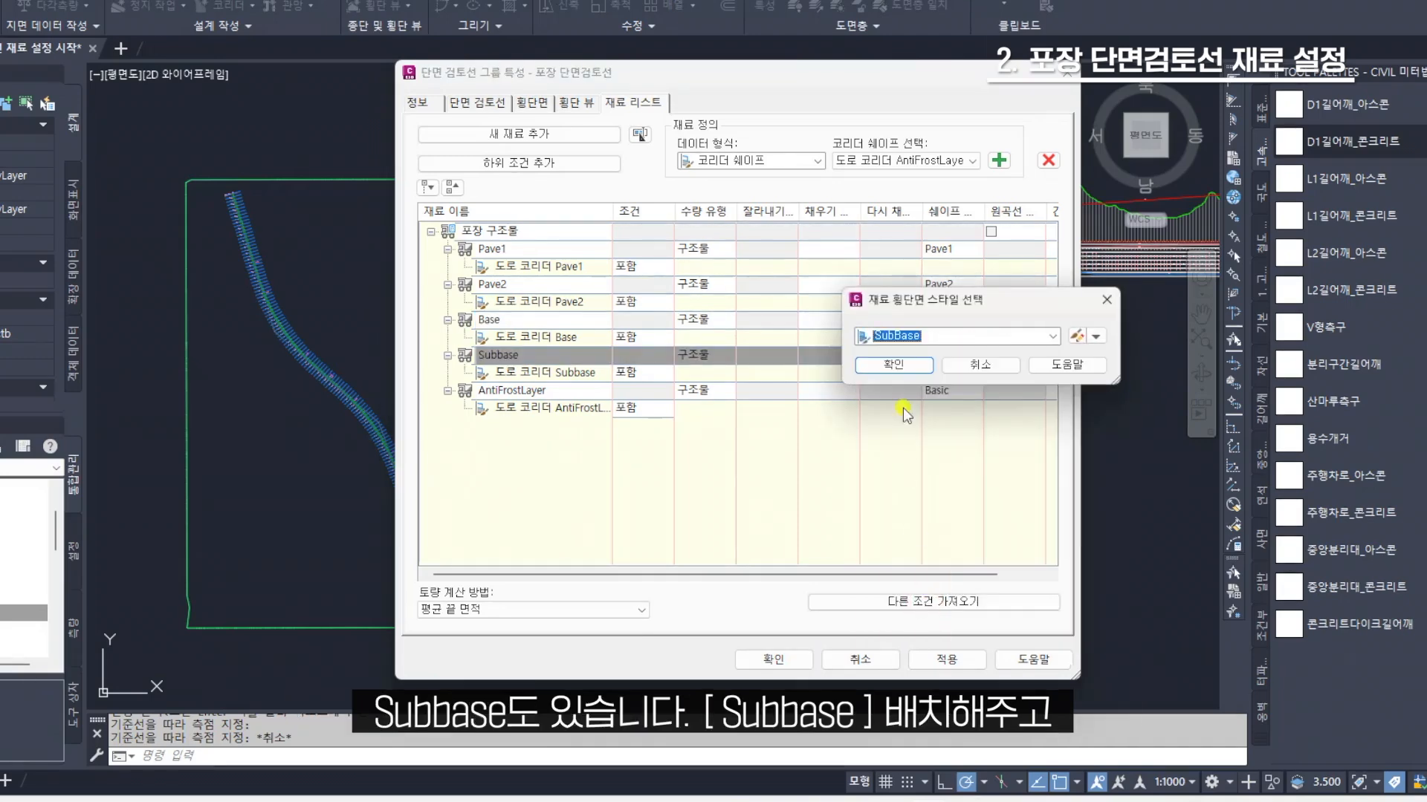
pyautogui.click(893, 365)
# Assign the 표준 shape style to the AntiFrostLayer material and accept the sample line group properties
pyautogui.click(958, 390)
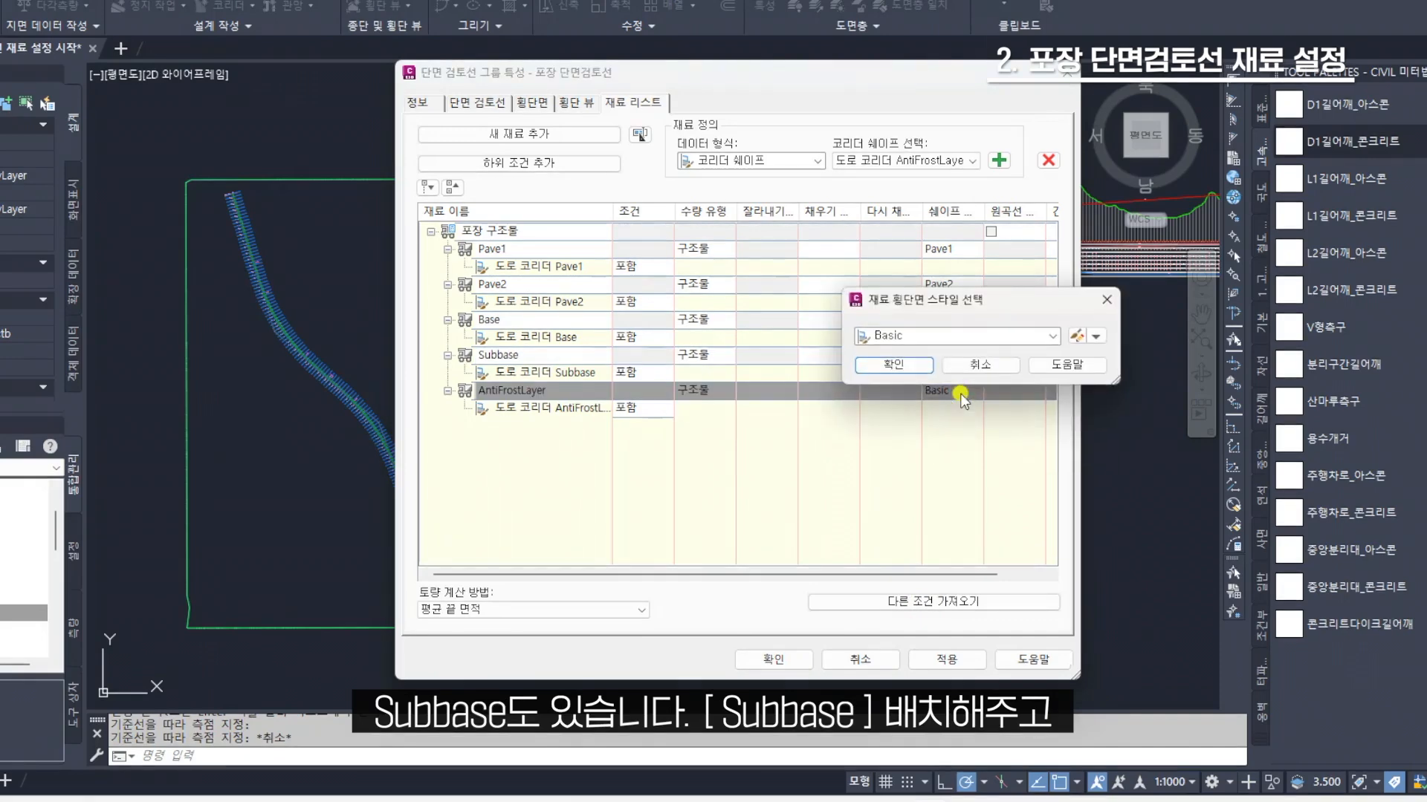
pyautogui.click(934, 338)
pyautogui.scroll(1, 944, 476)
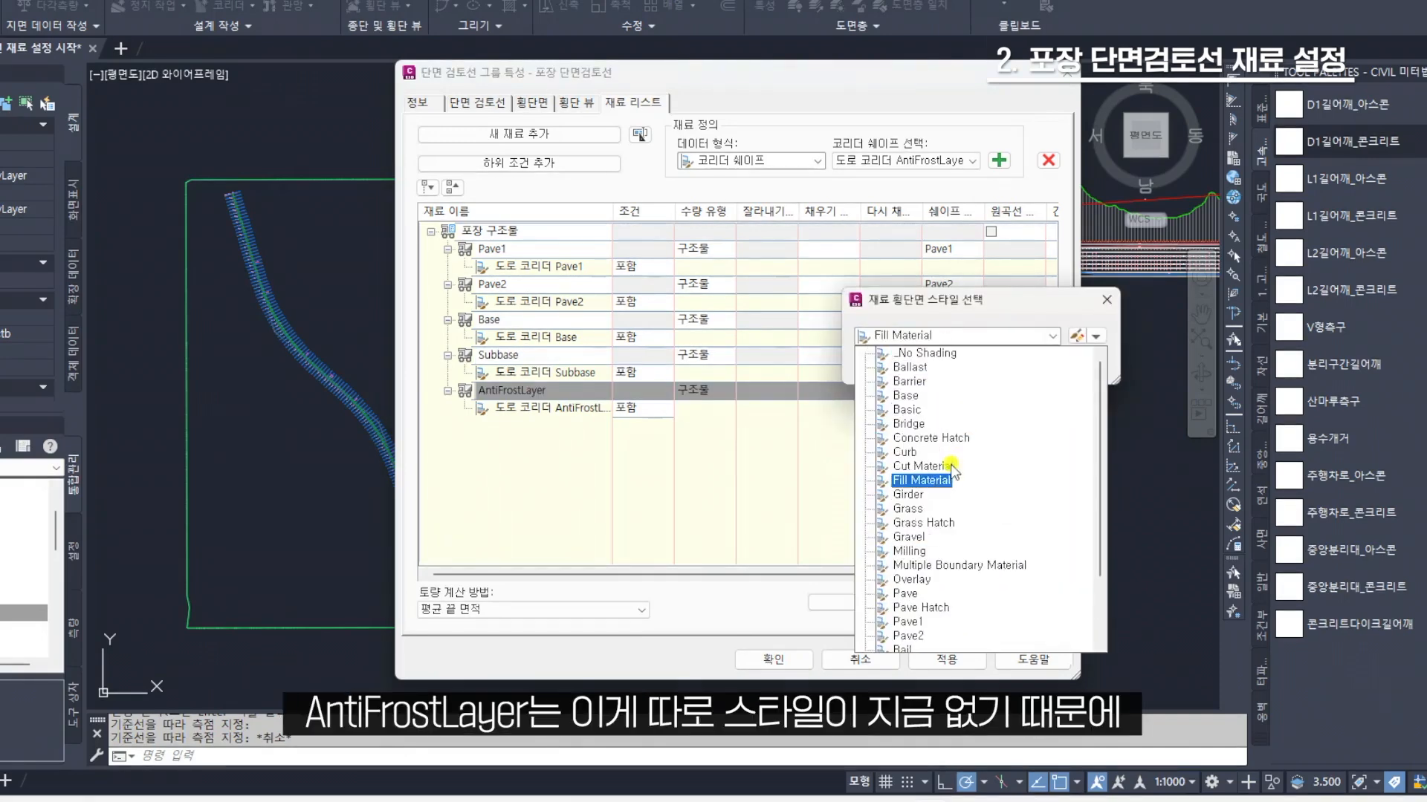
pyautogui.scroll(-2, 921, 446)
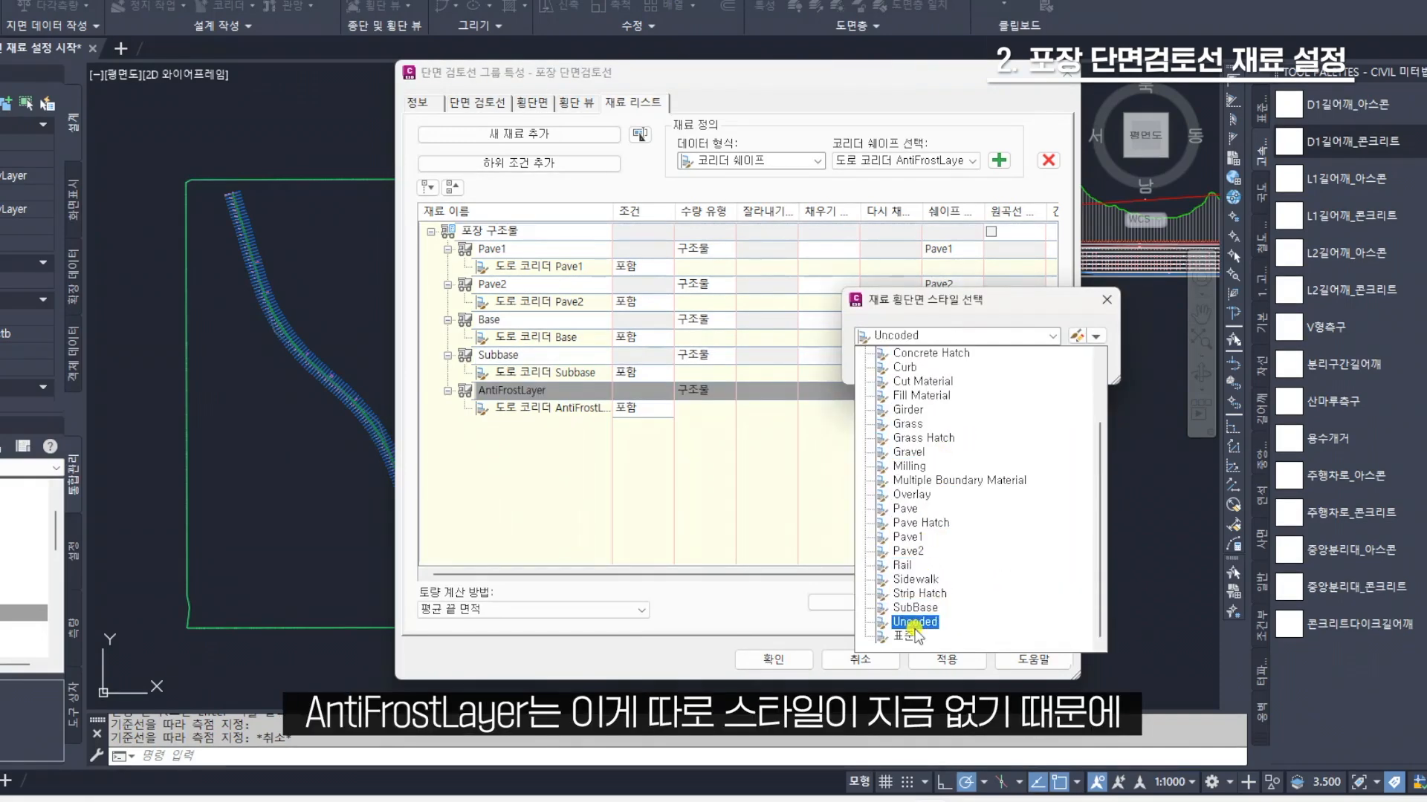
pyautogui.click(911, 635)
pyautogui.click(903, 366)
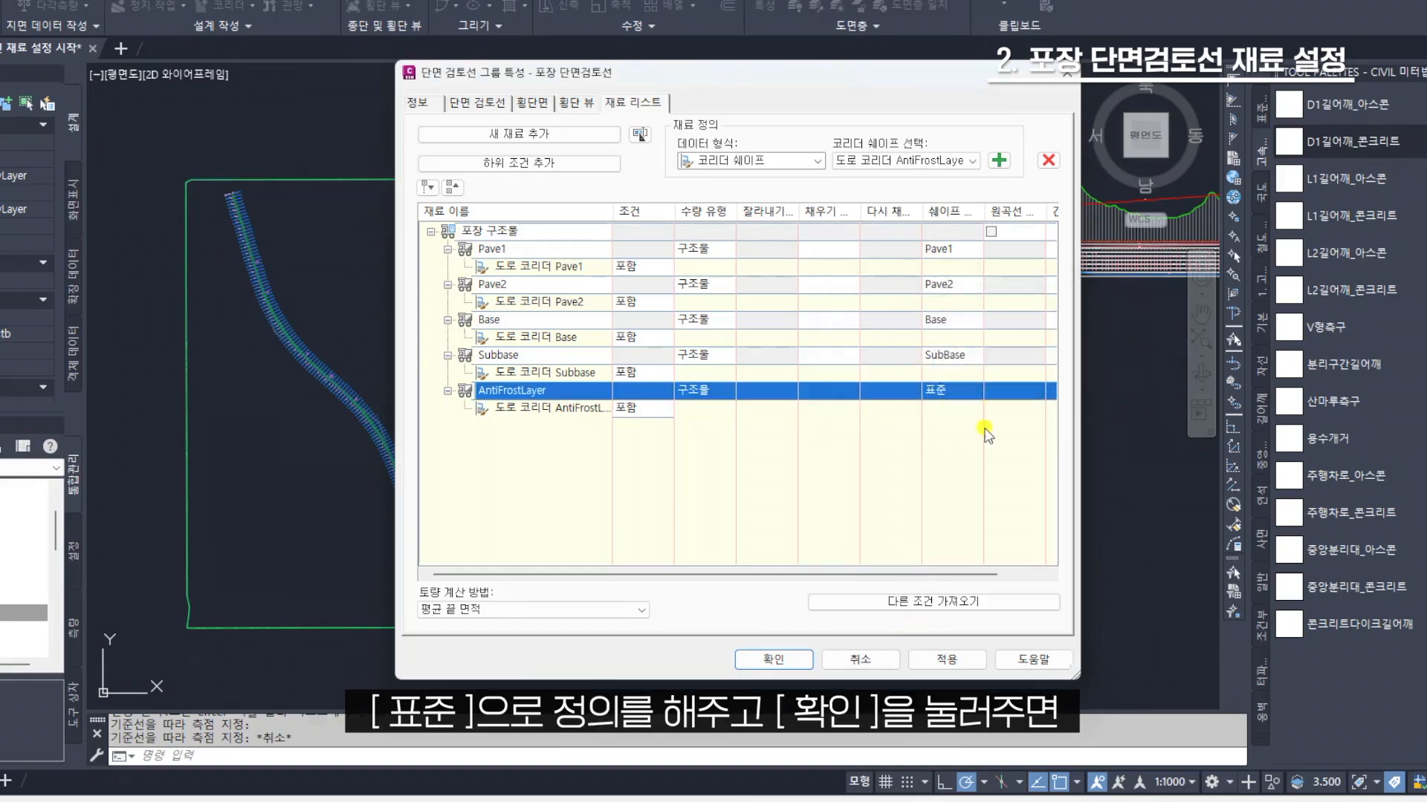
pyautogui.click(788, 659)
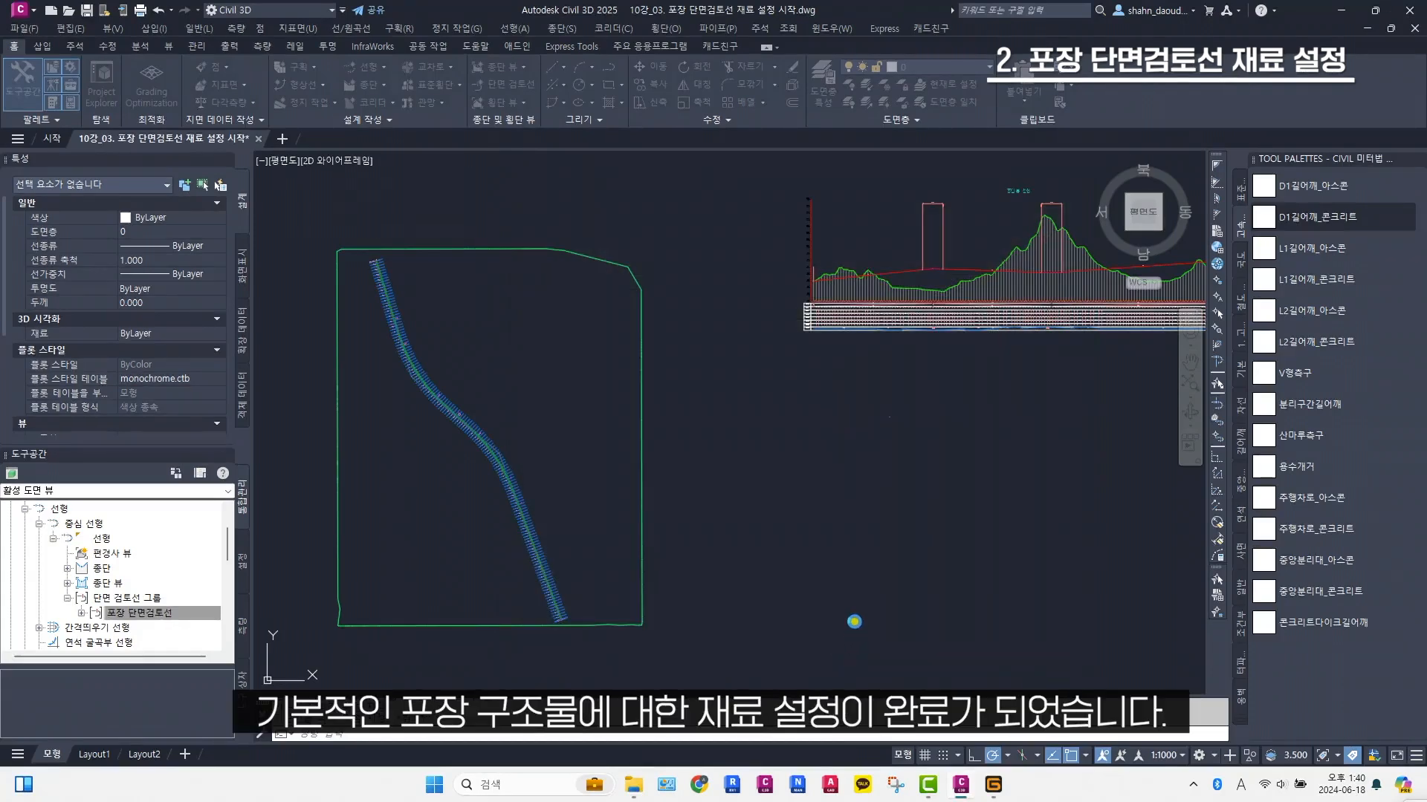
# Open the drawing 10강_05. 포장수량 다중 횡단 뷰 작성 시작.dwg from the 10강_도로 포장 수량산출 folder in Civil 3D
pyautogui.moveTo(800, 498); pyautogui.dragTo(827, 498, button='middle')
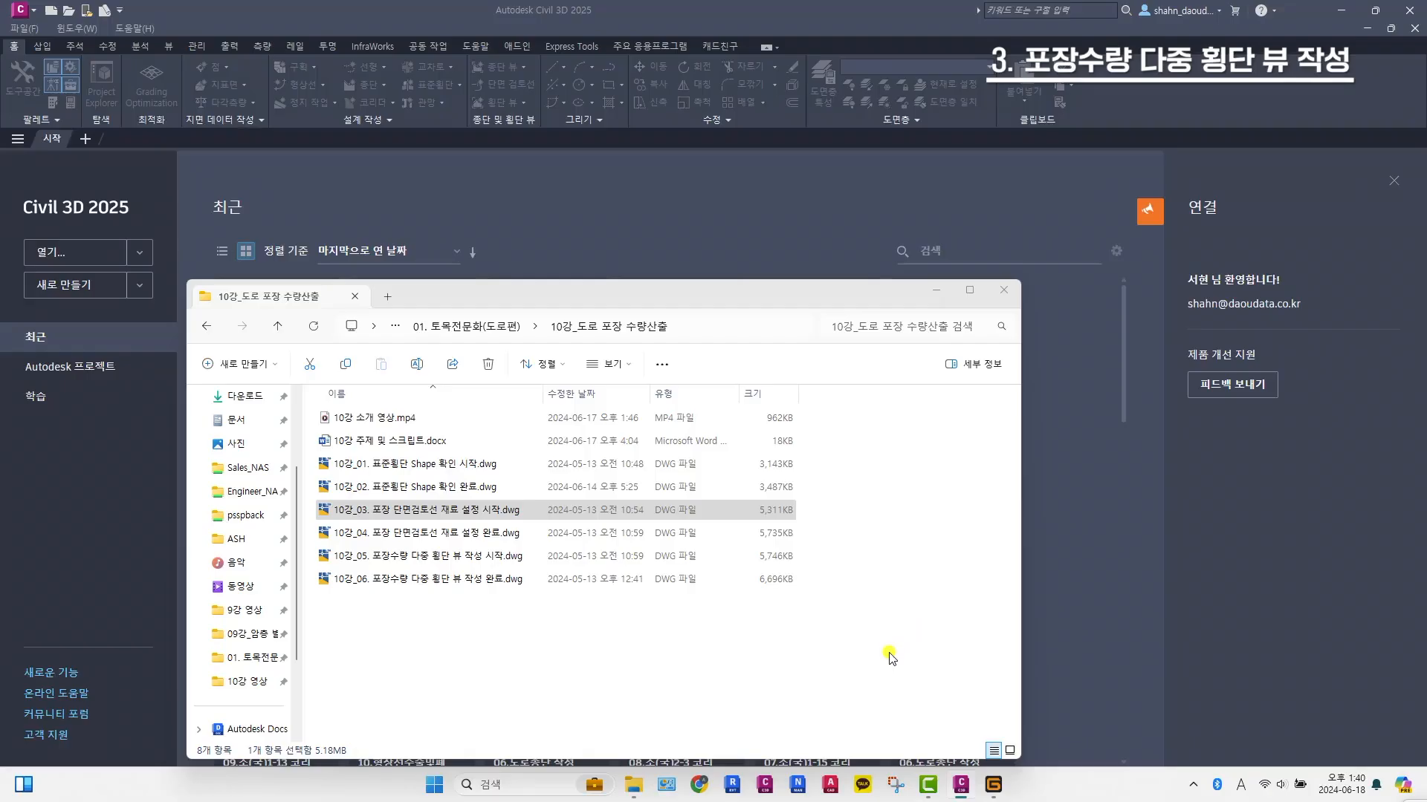
pyautogui.click(891, 658)
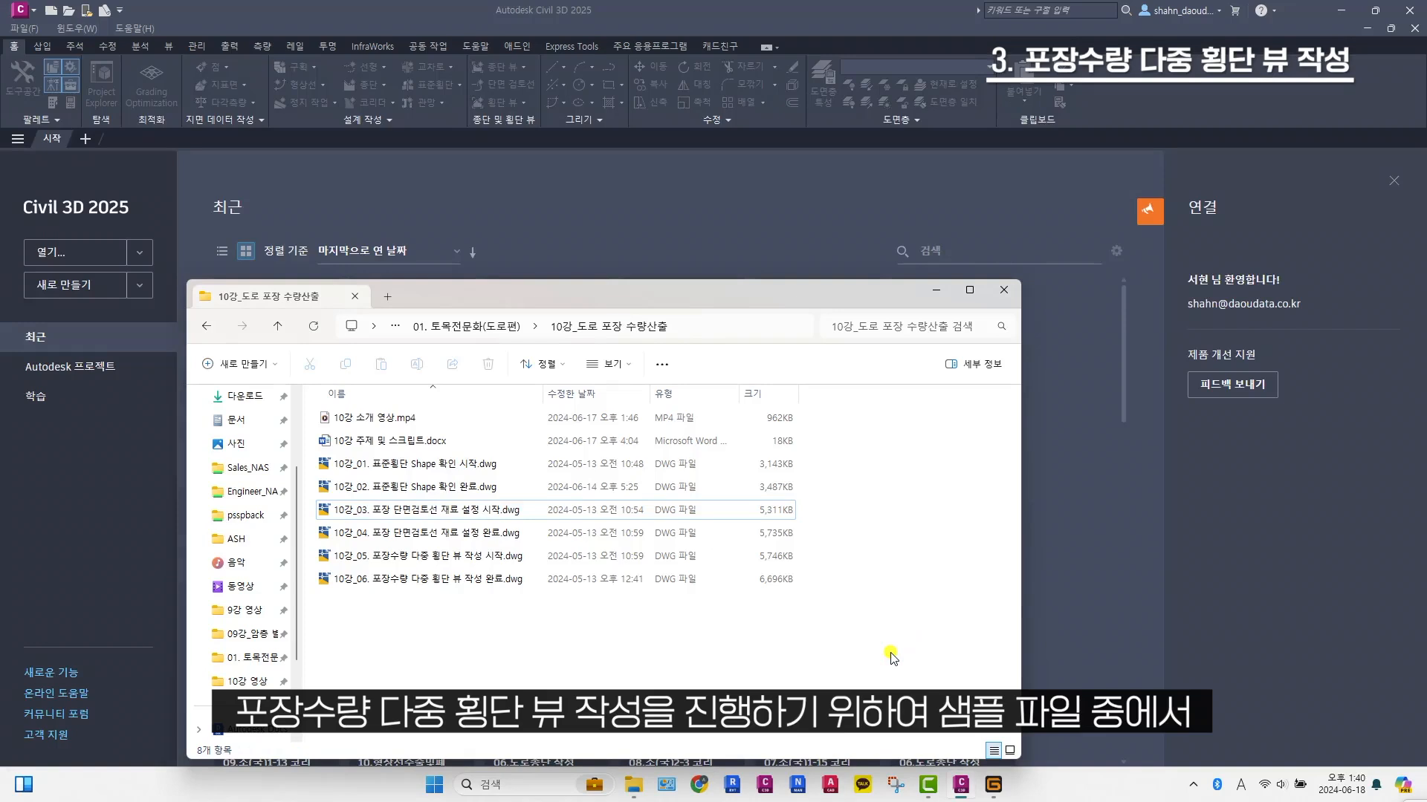
pyautogui.click(485, 559)
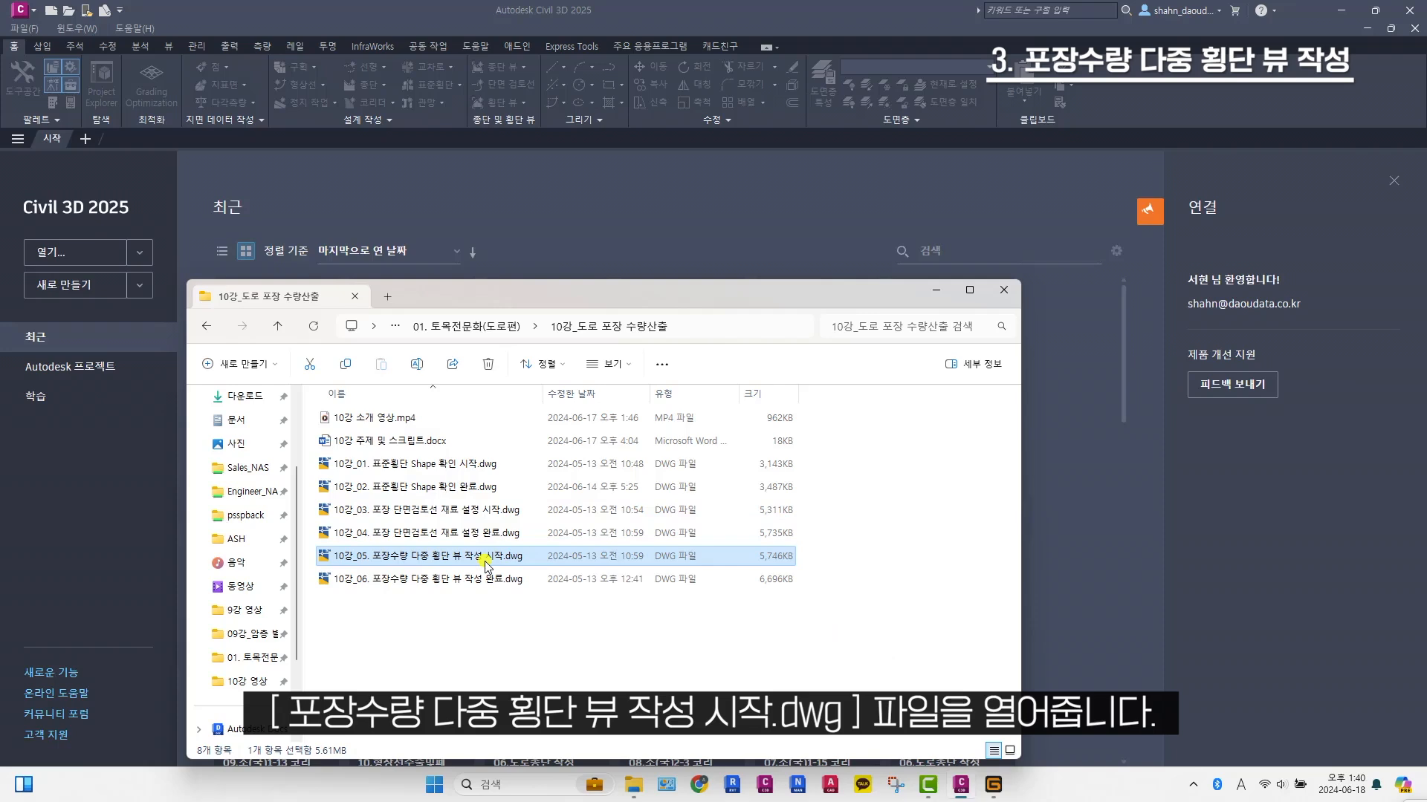
pyautogui.moveTo(485, 559)
pyautogui.mouseDown()
pyautogui.moveTo(417, 369)
pyautogui.moveTo(402, 156)
pyautogui.mouseUp()
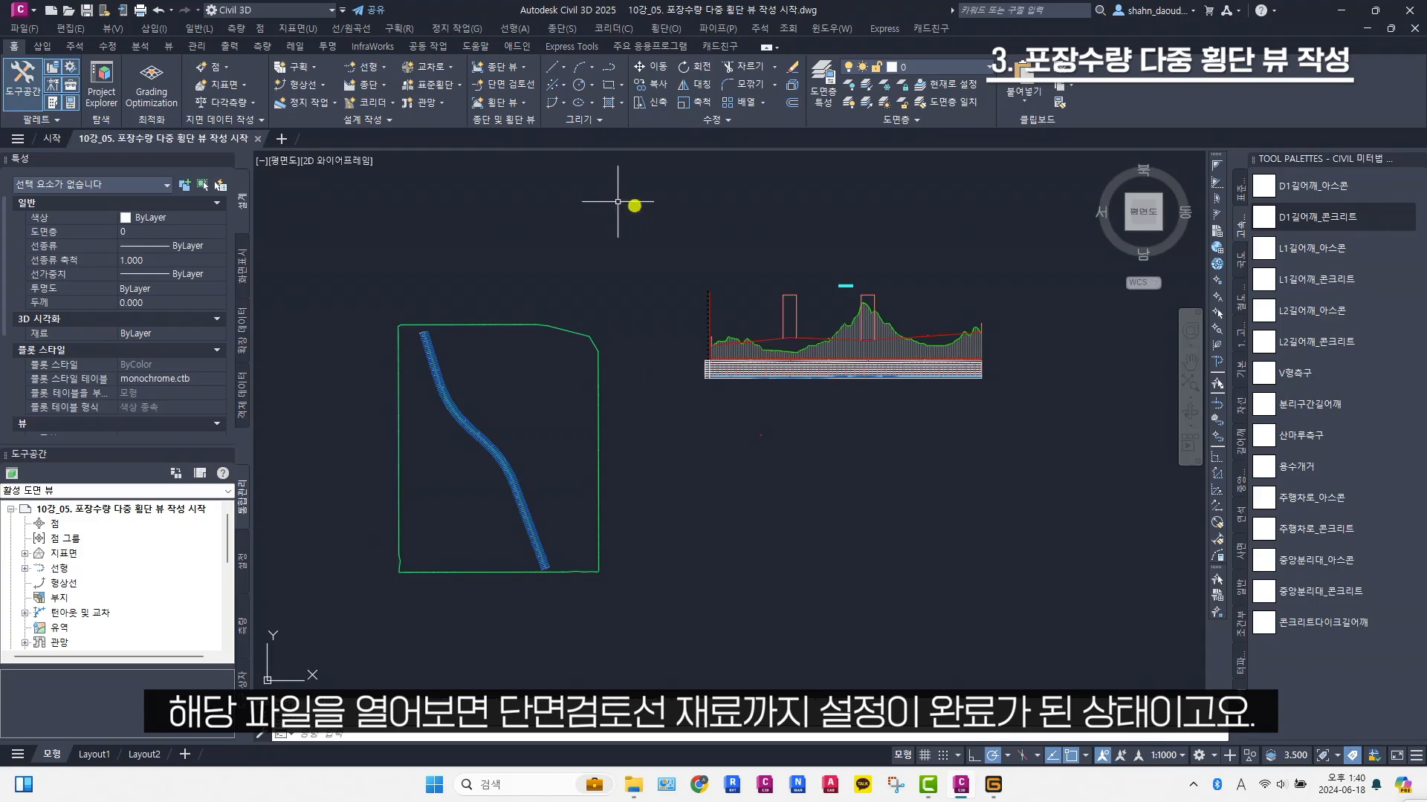
# Start creating multiple section views for the 선형 alignment with the 도로 단면검토선 sample line group
pyautogui.moveTo(972, 309); pyautogui.dragTo(900, 313, button='middle')
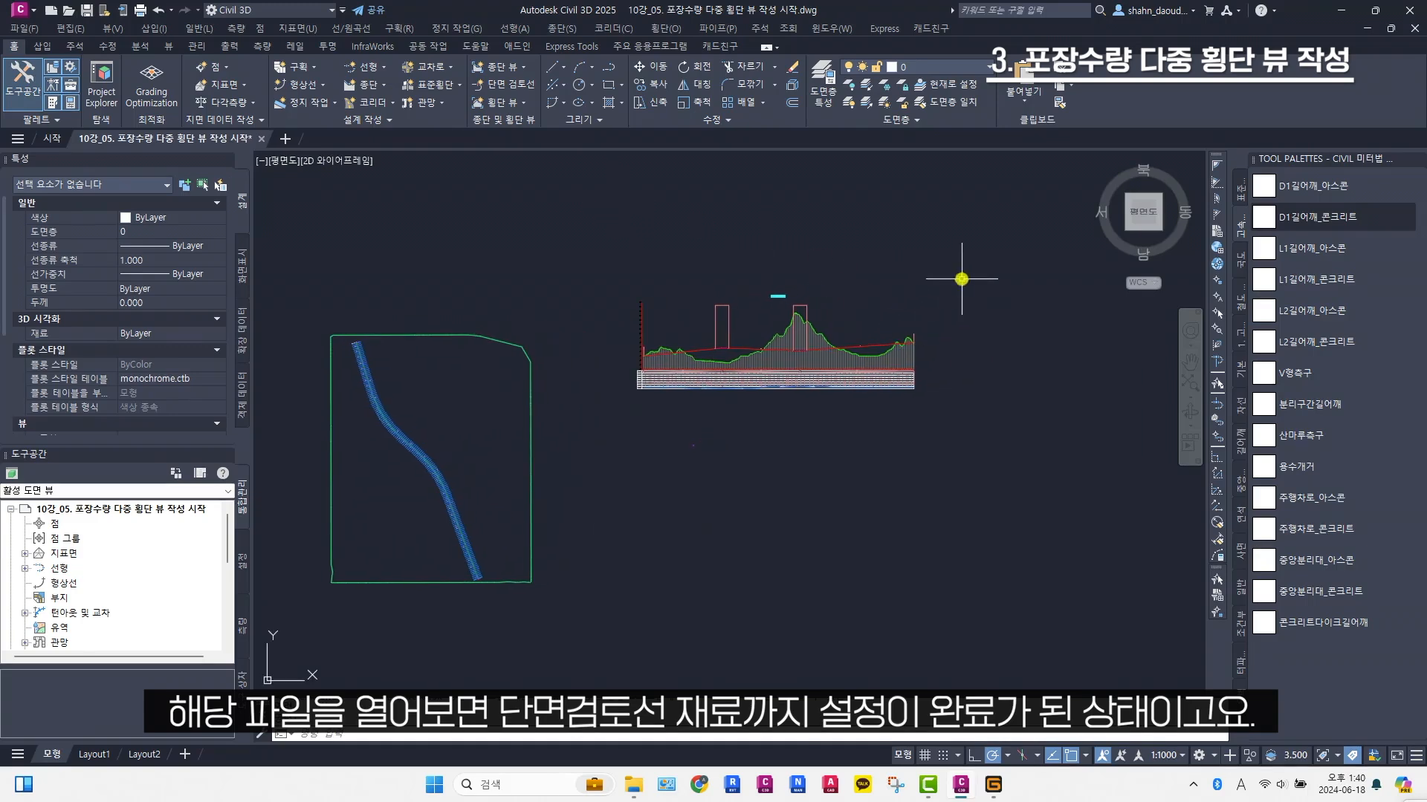
pyautogui.moveTo(962, 279); pyautogui.dragTo(947, 283, button='middle')
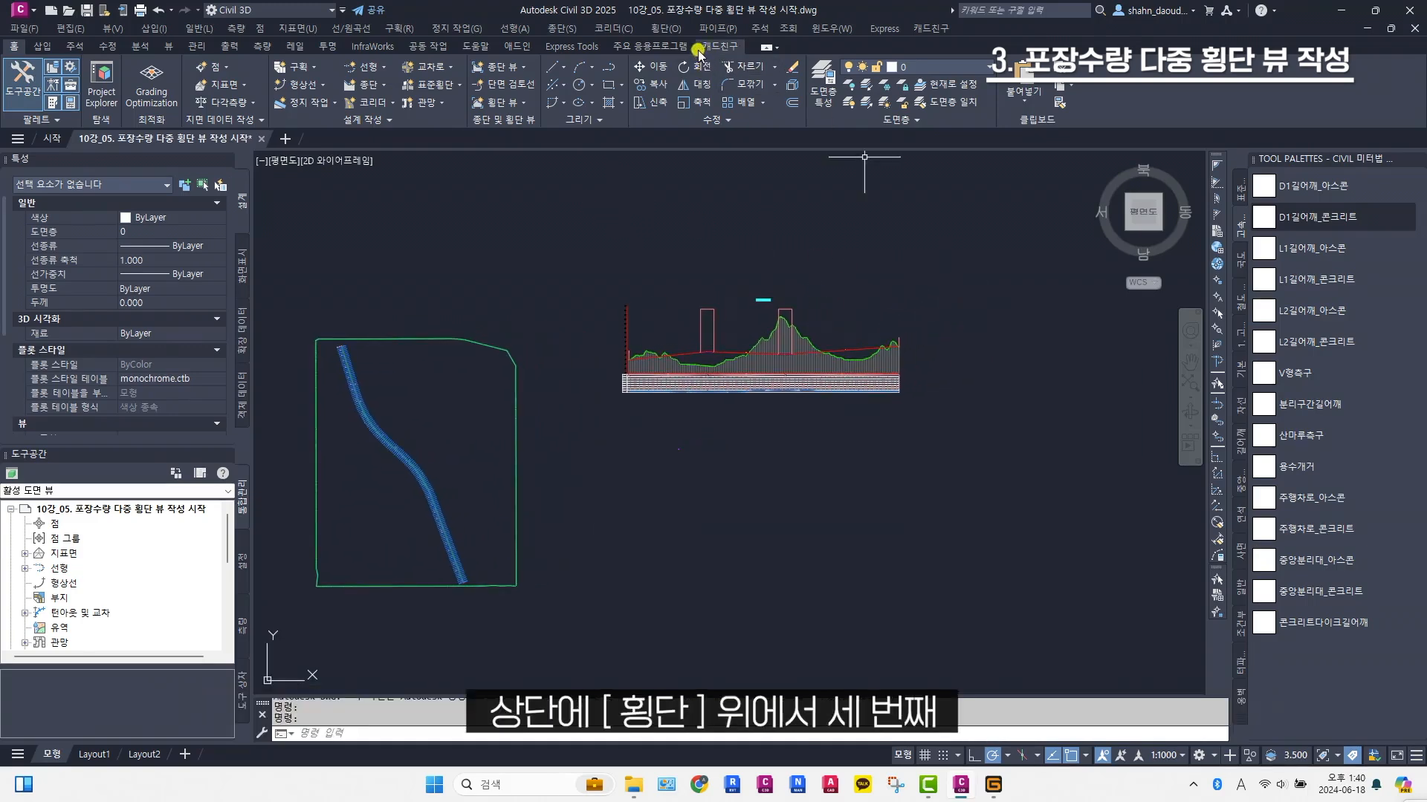
pyautogui.click(672, 29)
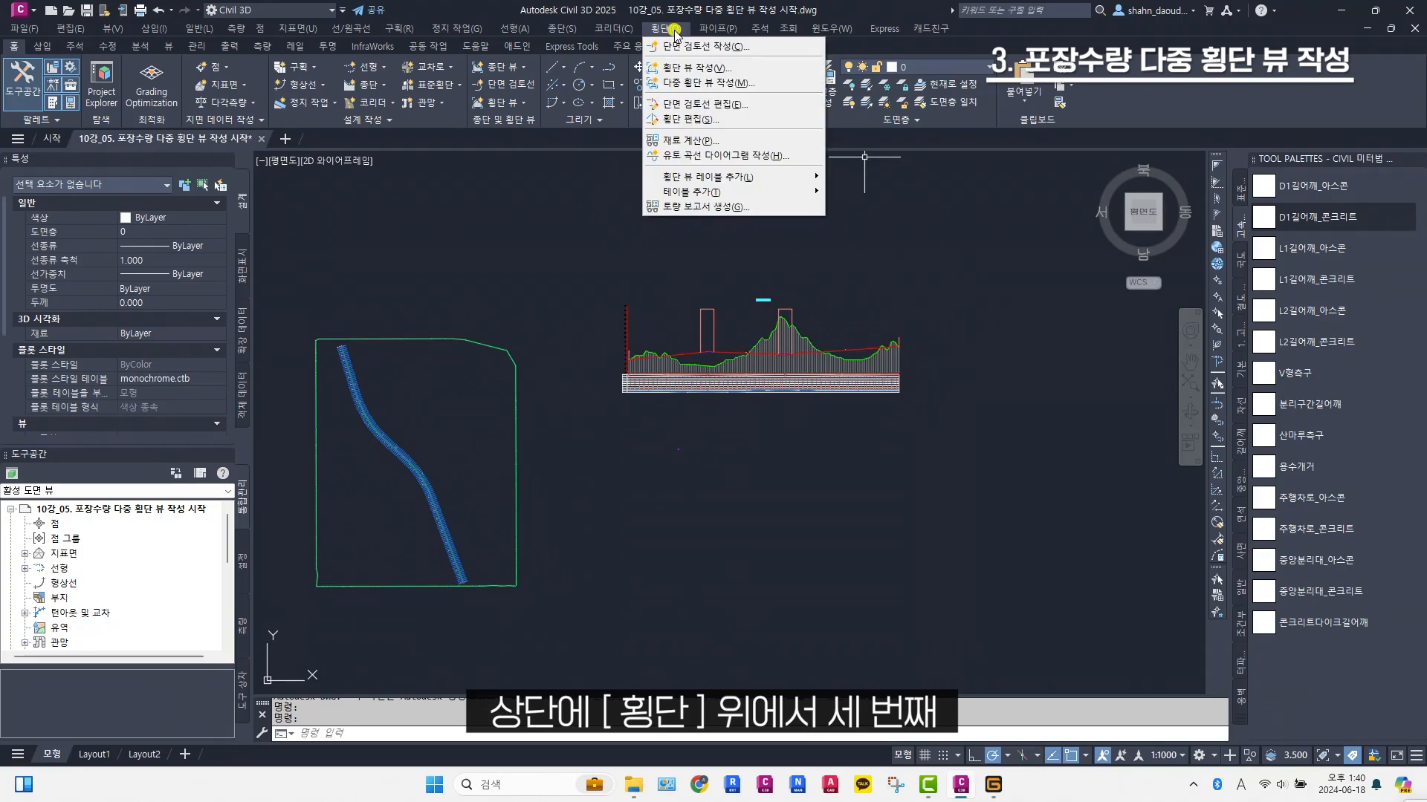
pyautogui.click(729, 83)
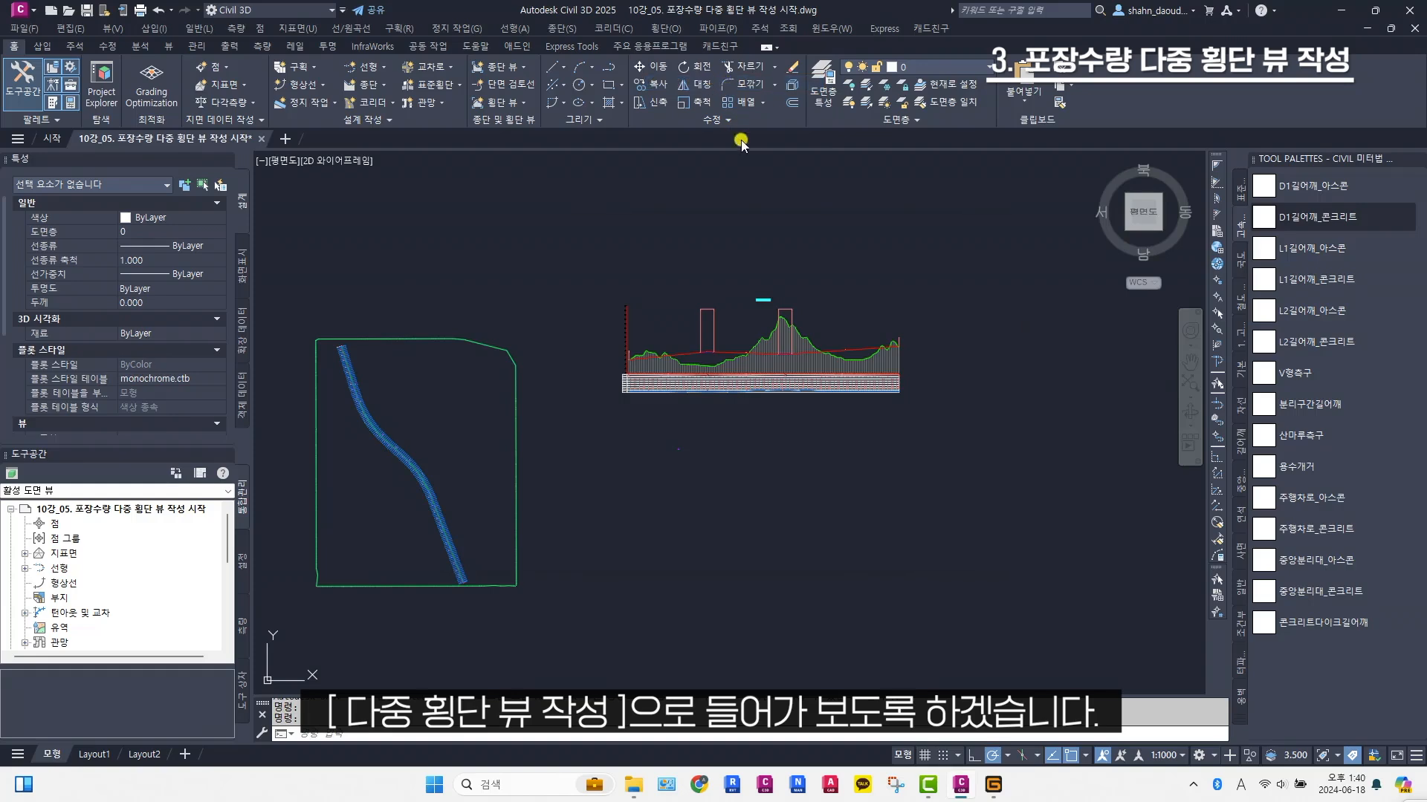
pyautogui.moveTo(758, 224); pyautogui.dragTo(742, 216)
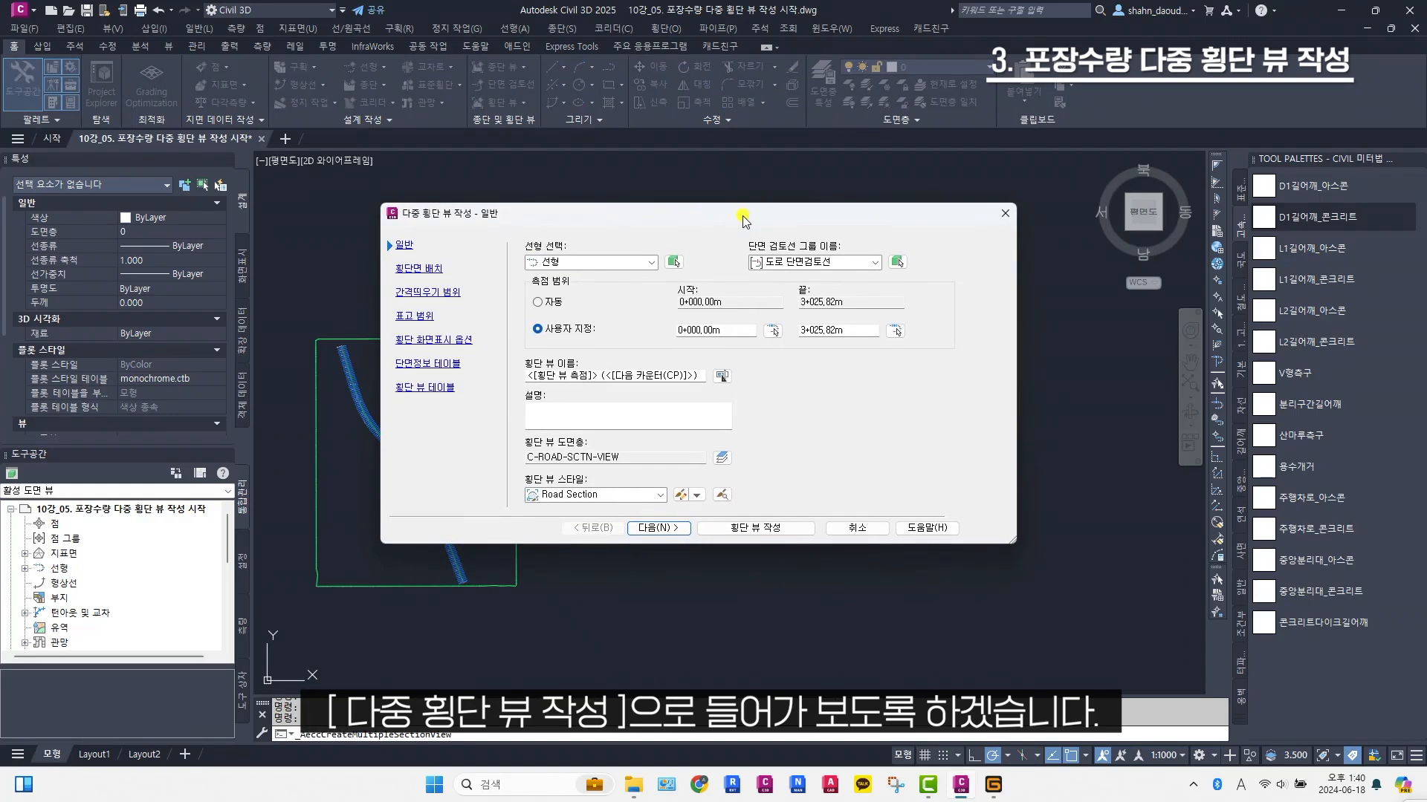
pyautogui.click(652, 264)
pyautogui.click(652, 265)
pyautogui.click(844, 266)
pyautogui.click(845, 267)
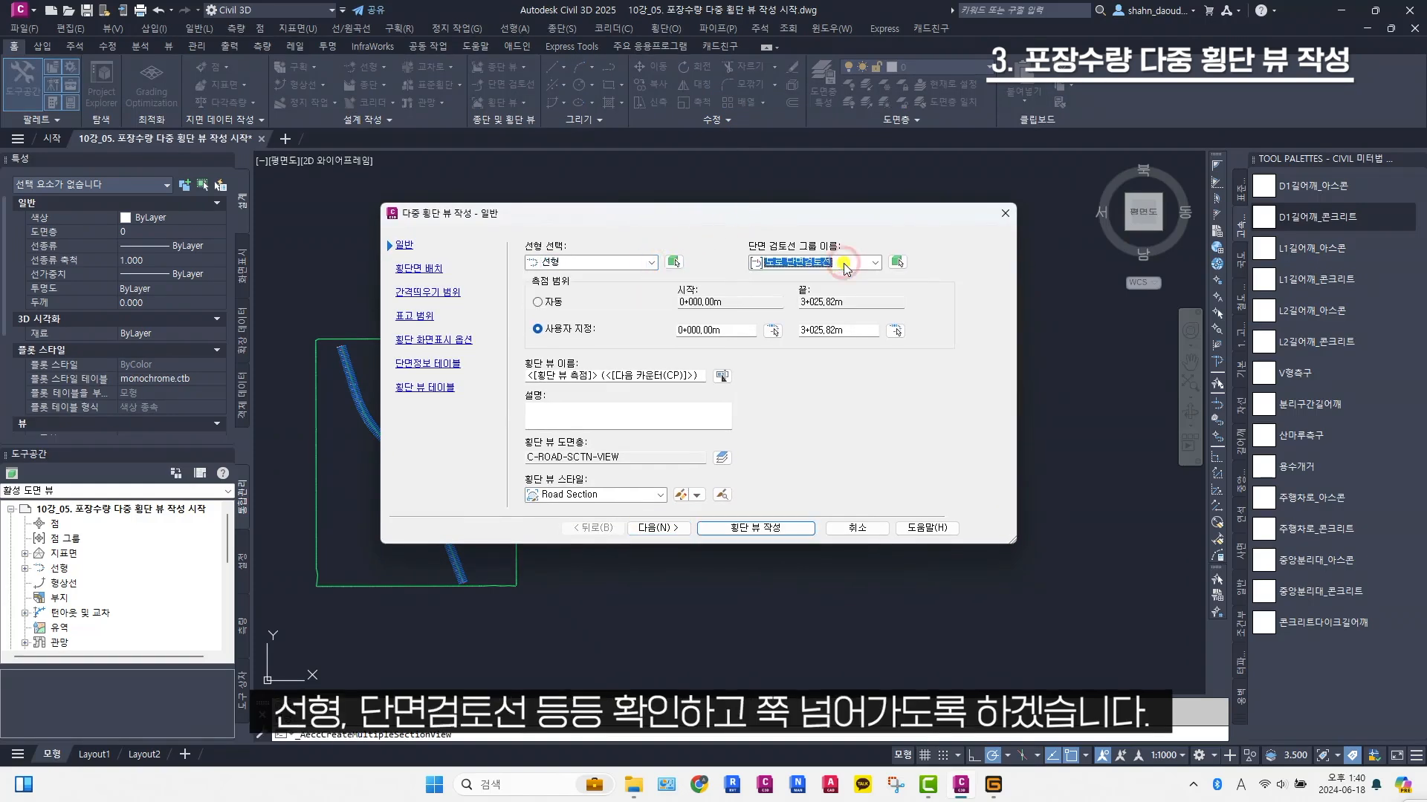
# Review the section placement, offset range, elevation range and section display options for the multiple section views
pyautogui.click(429, 272)
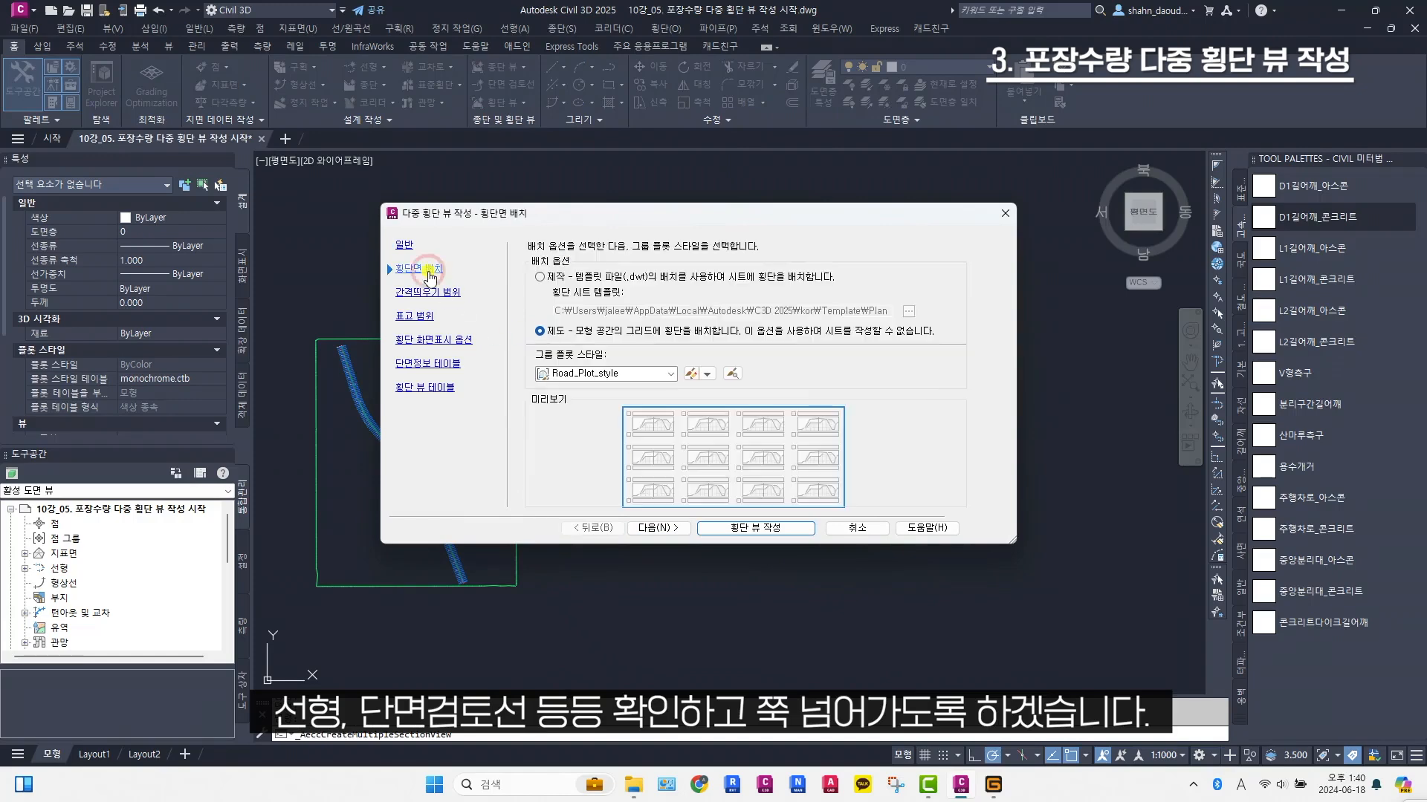
pyautogui.click(424, 293)
pyautogui.click(420, 316)
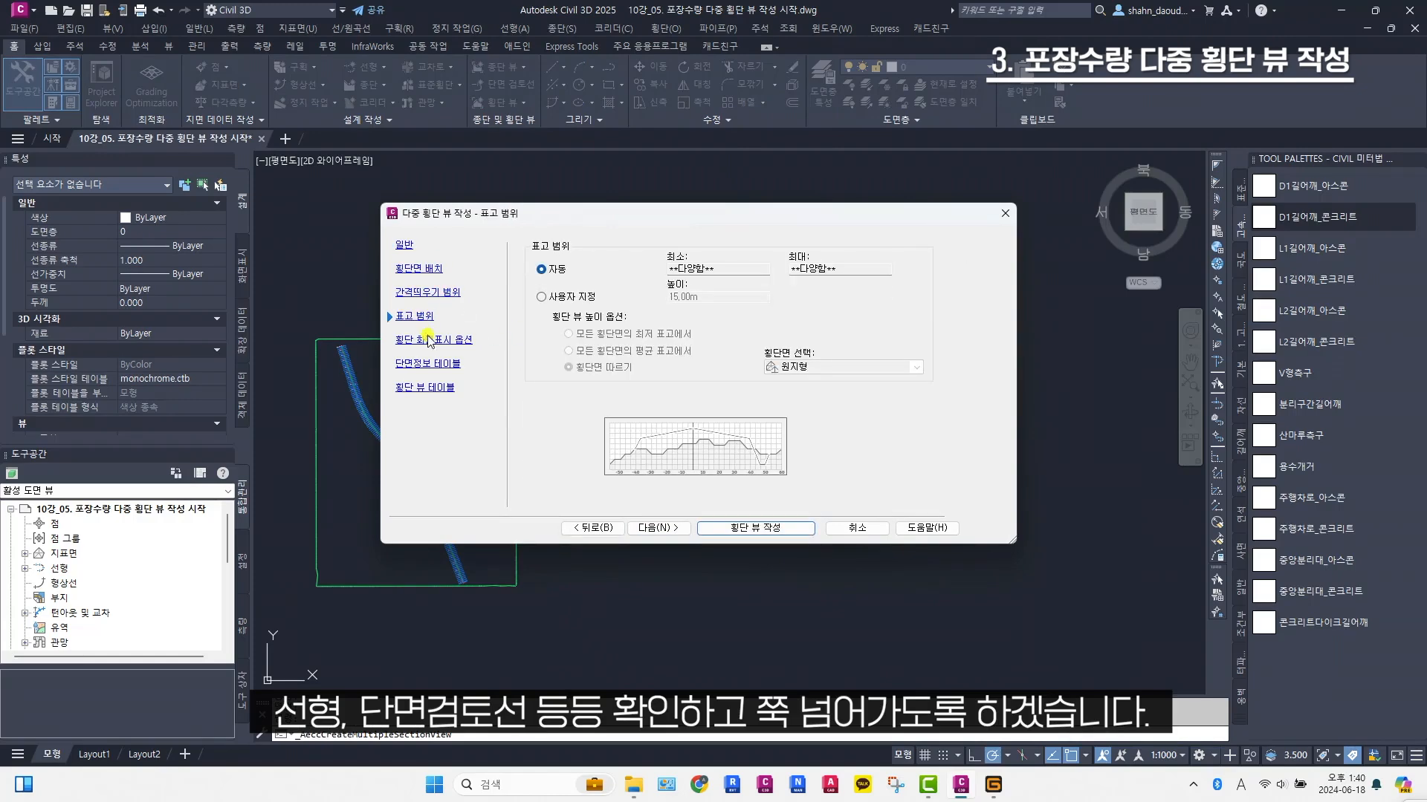
pyautogui.click(430, 340)
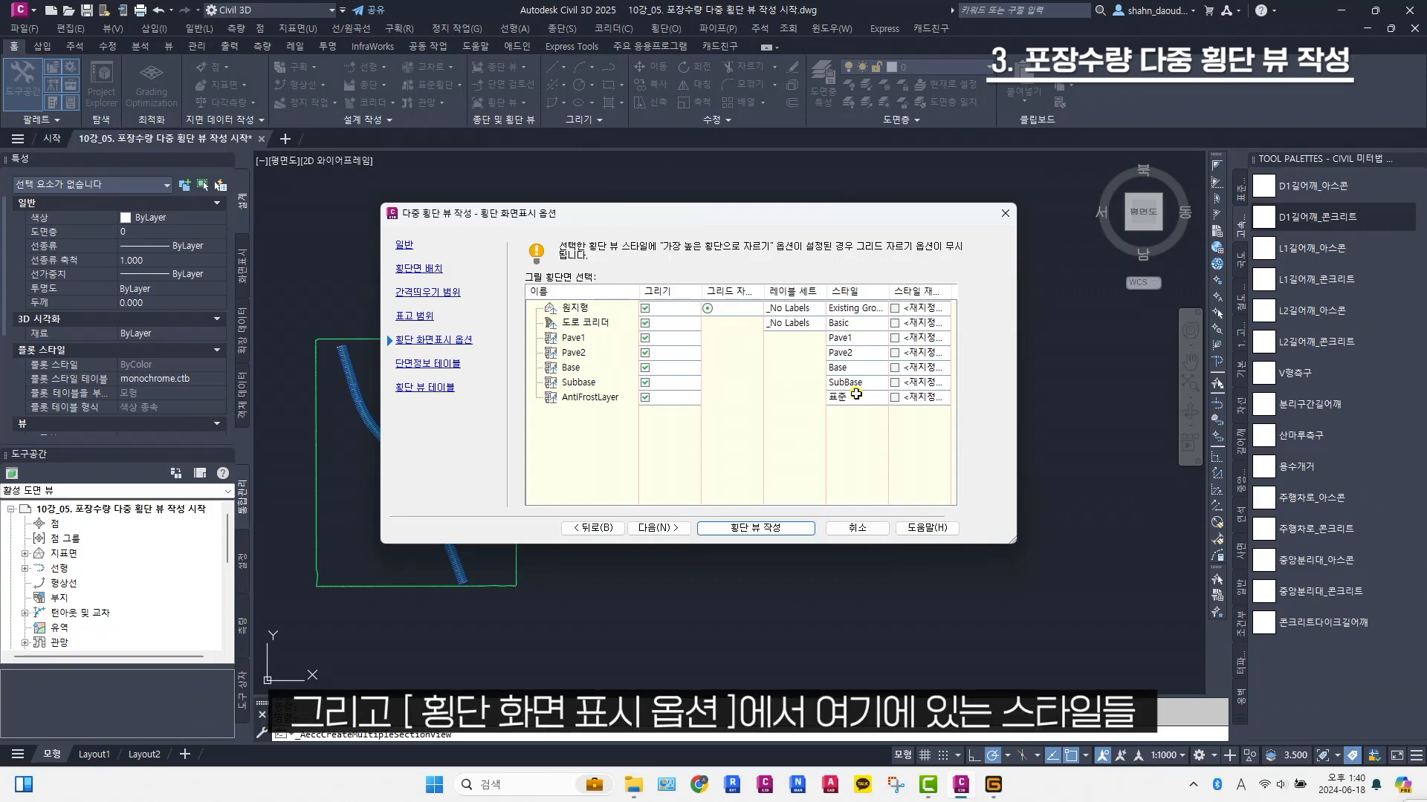
# Review the section view band settings, keeping 원지형 as 지표면2 for the 계획고 band
pyautogui.click(452, 365)
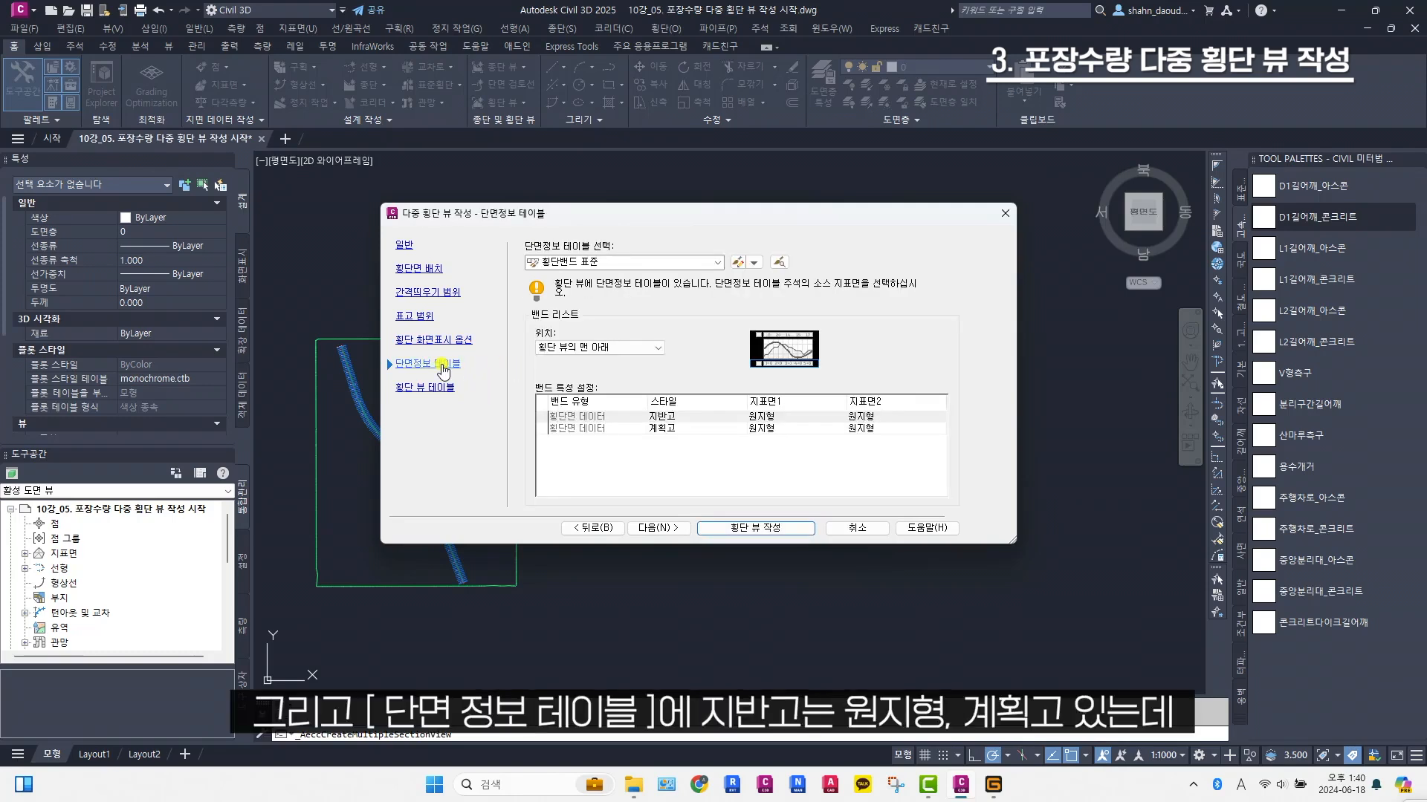
pyautogui.click(771, 428)
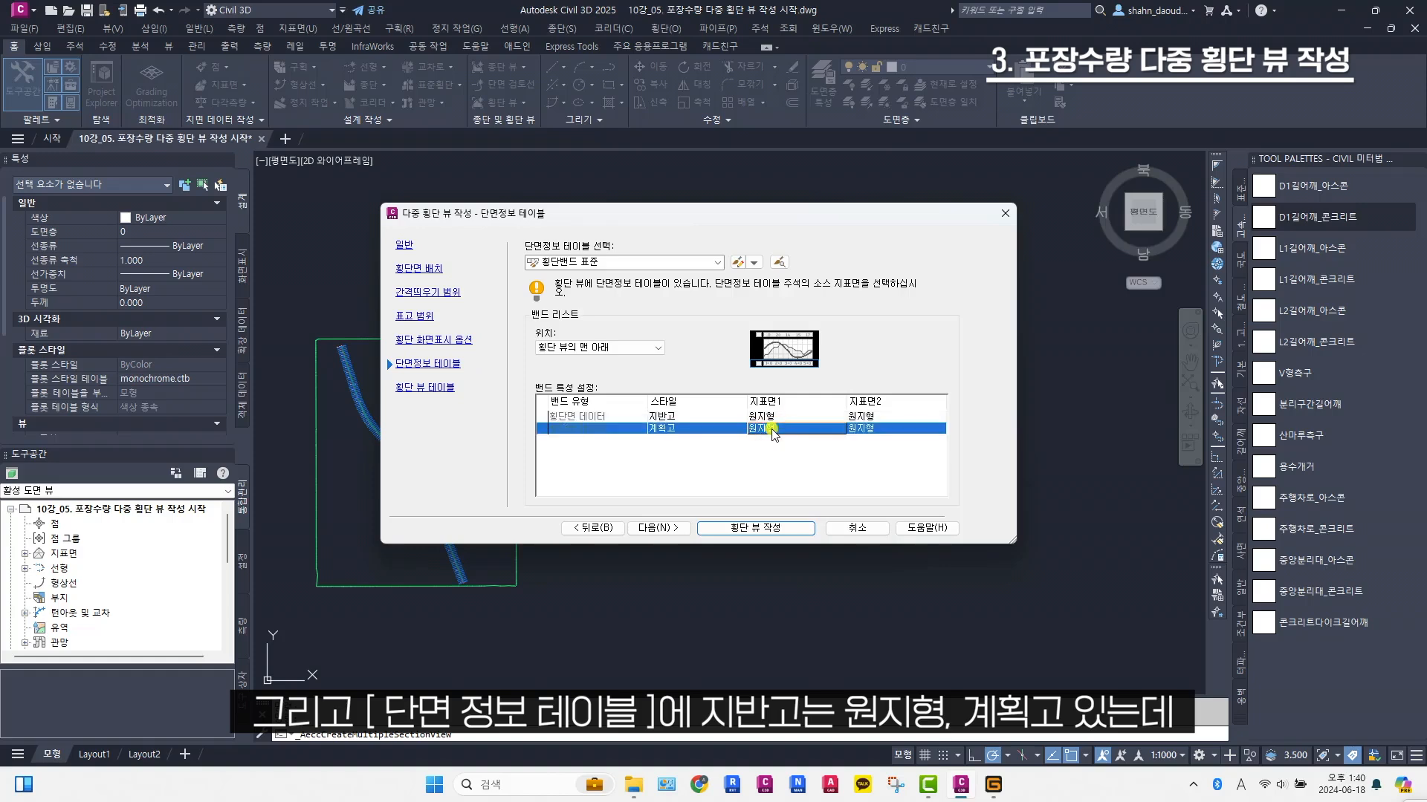
pyautogui.click(865, 429)
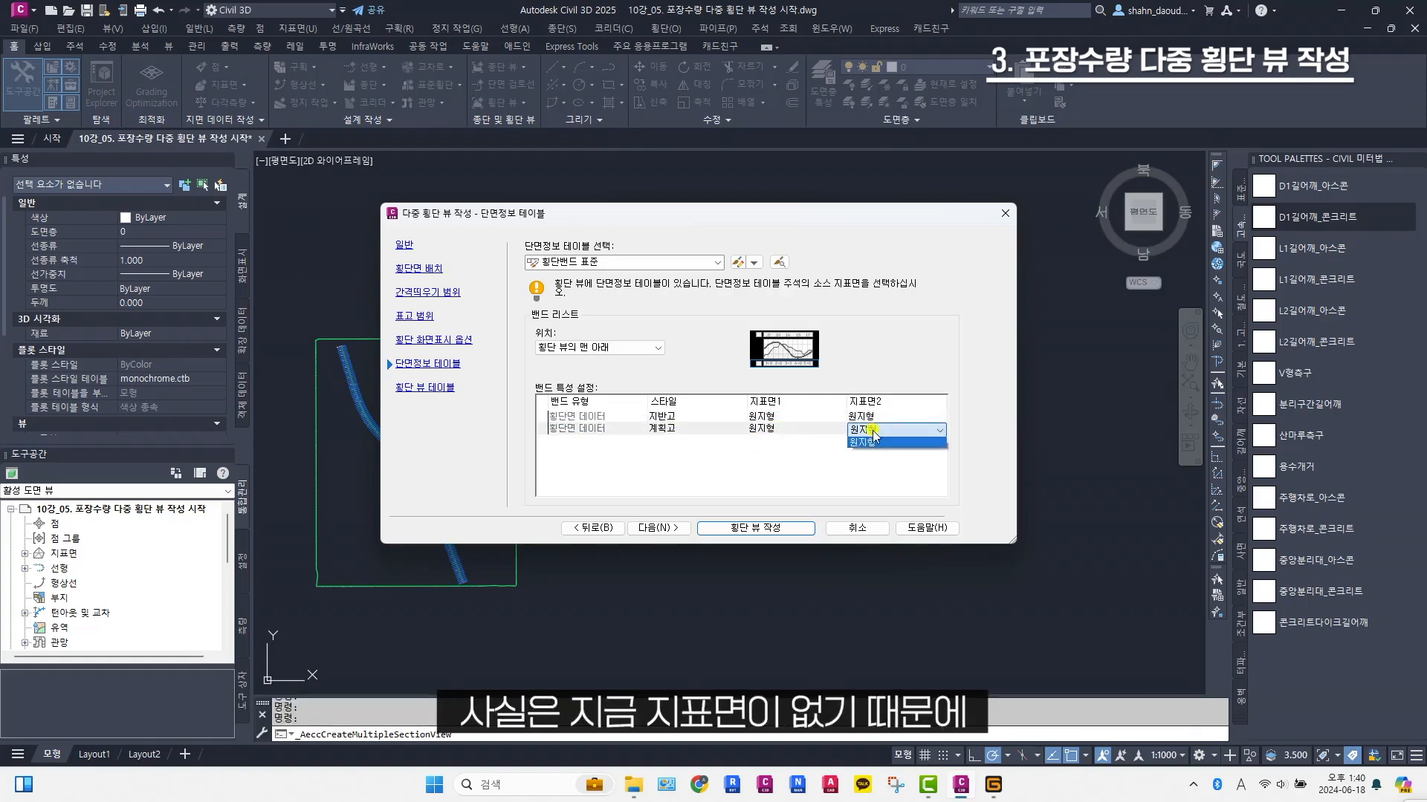
pyautogui.click(873, 430)
pyautogui.click(874, 443)
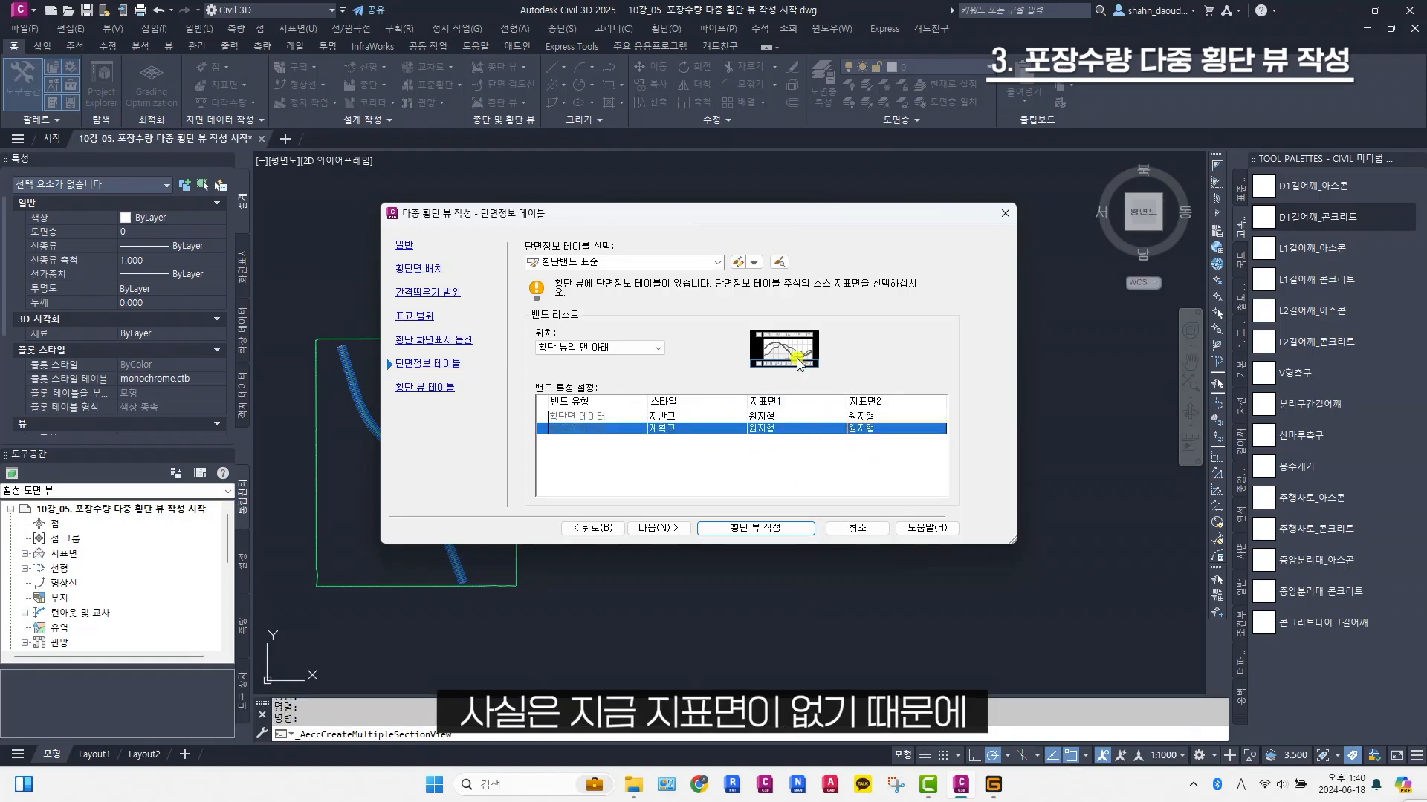
# Add a 재료 type section view table in the Table_Road style, including all materials from Pave1 to AntiFrostLayer
pyautogui.click(443, 389)
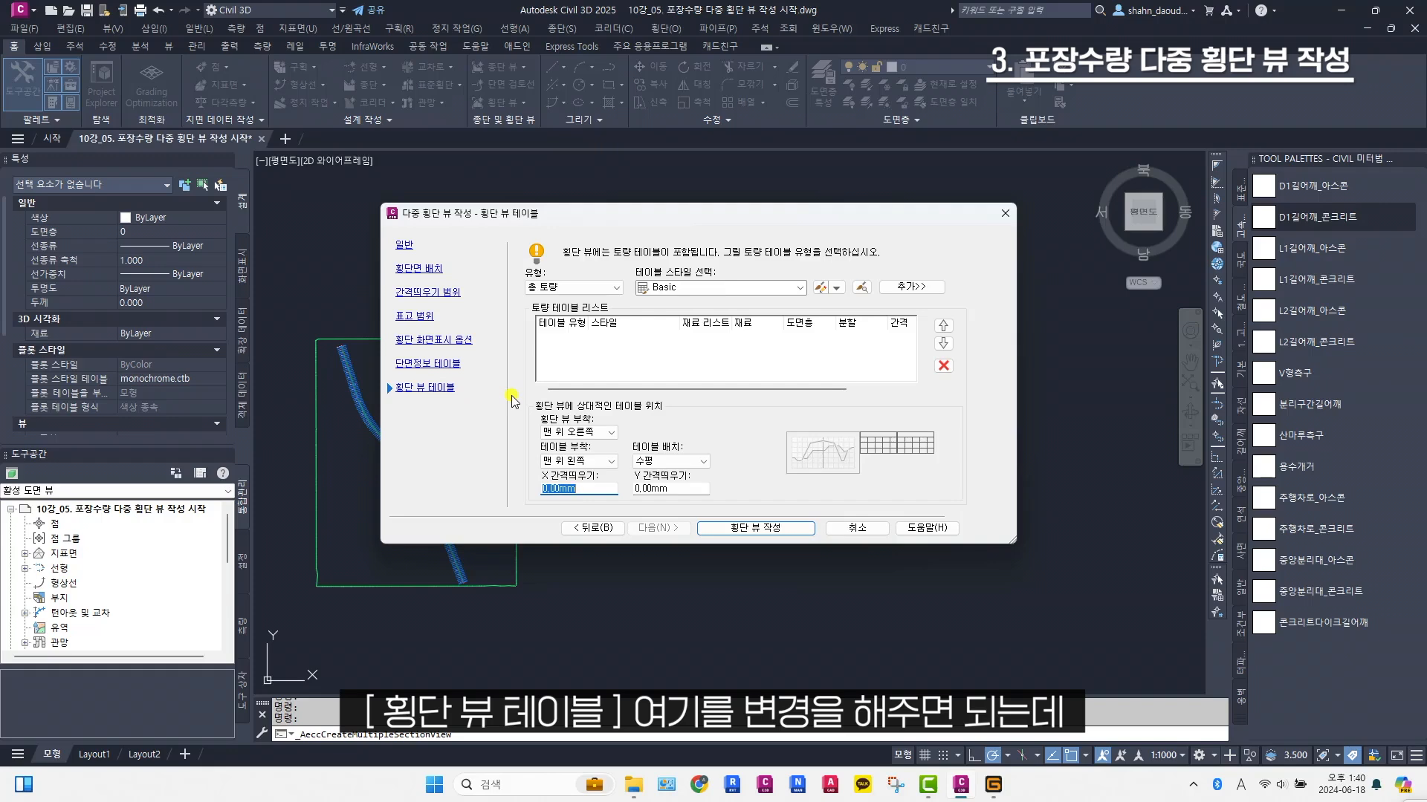
pyautogui.click(606, 288)
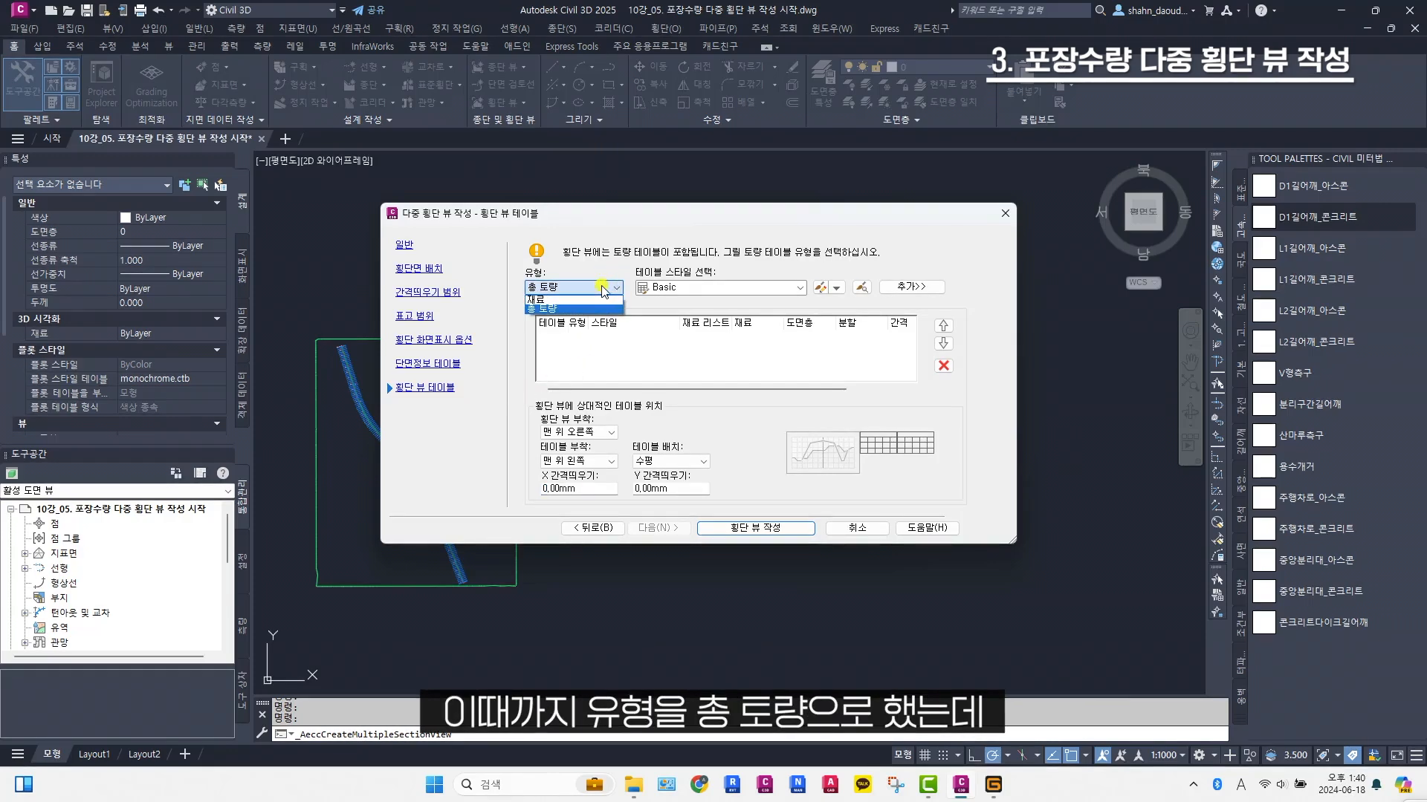
pyautogui.click(538, 300)
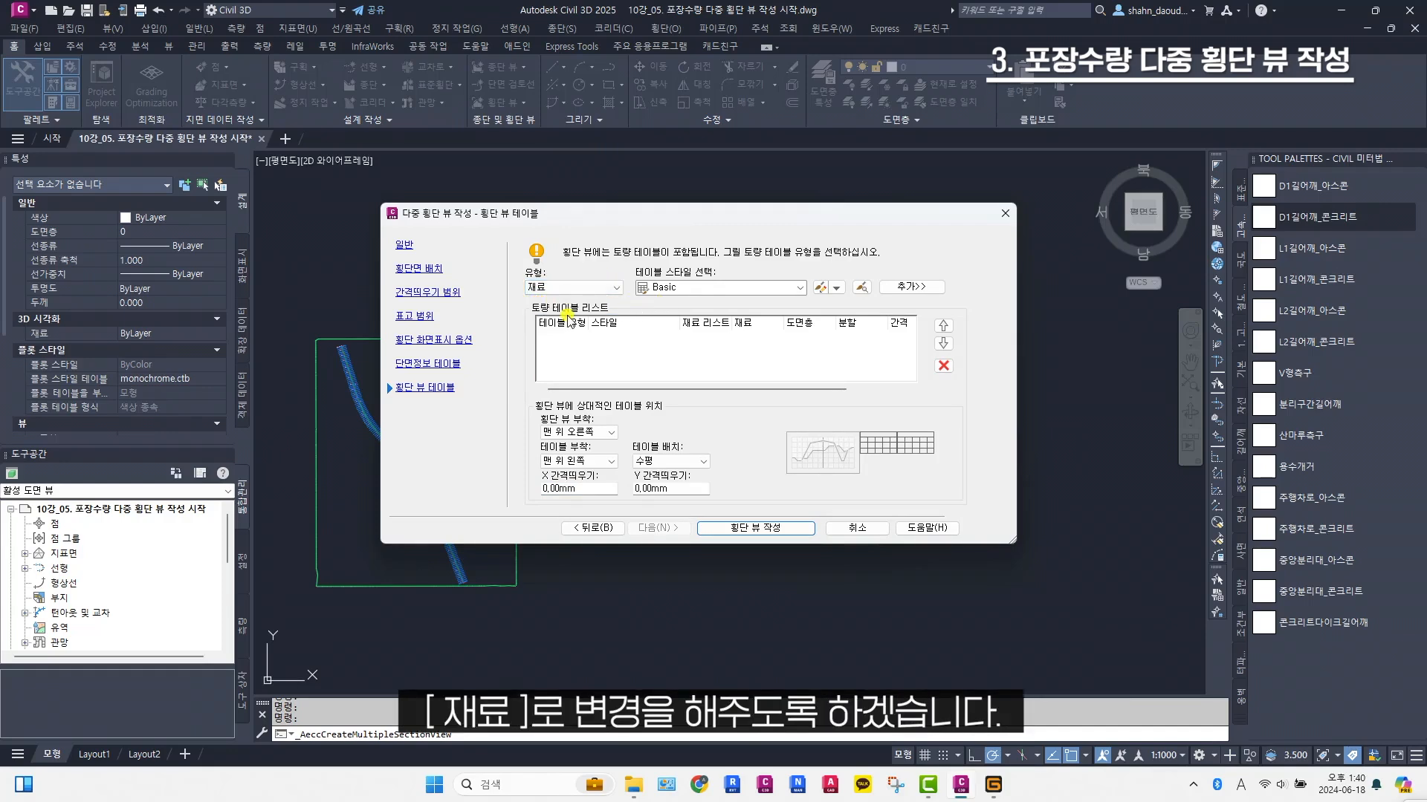
pyautogui.click(759, 289)
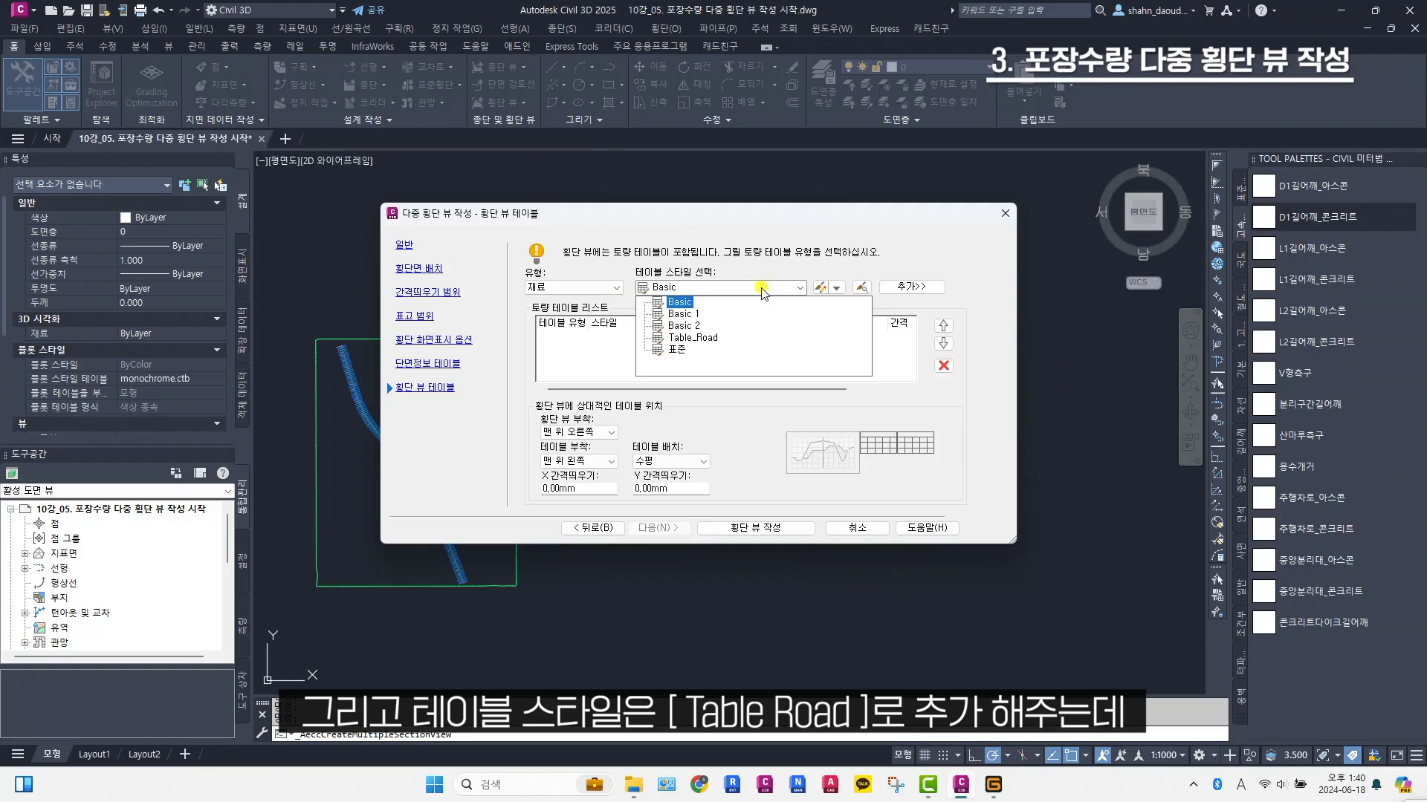
pyautogui.click(700, 338)
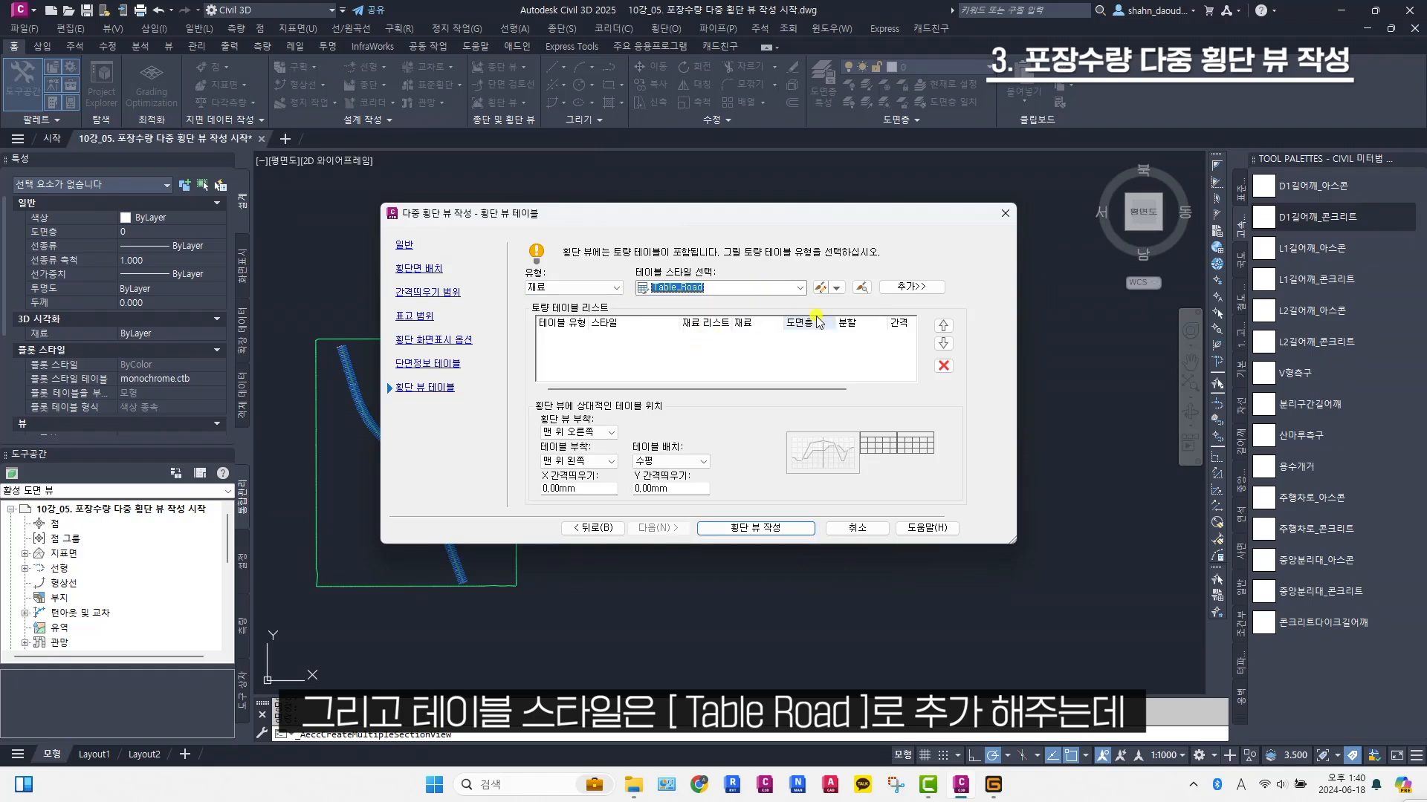
pyautogui.click(906, 290)
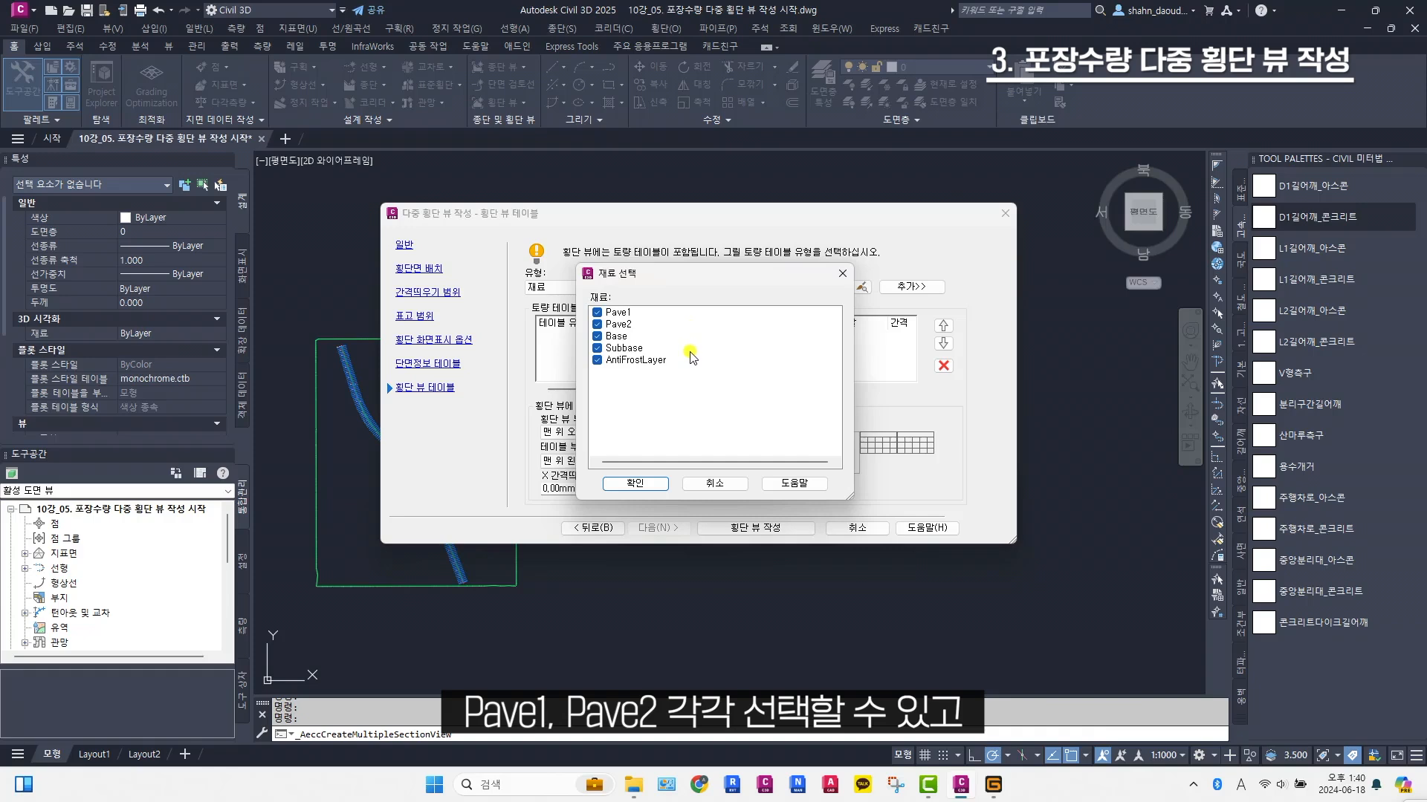
pyautogui.click(658, 486)
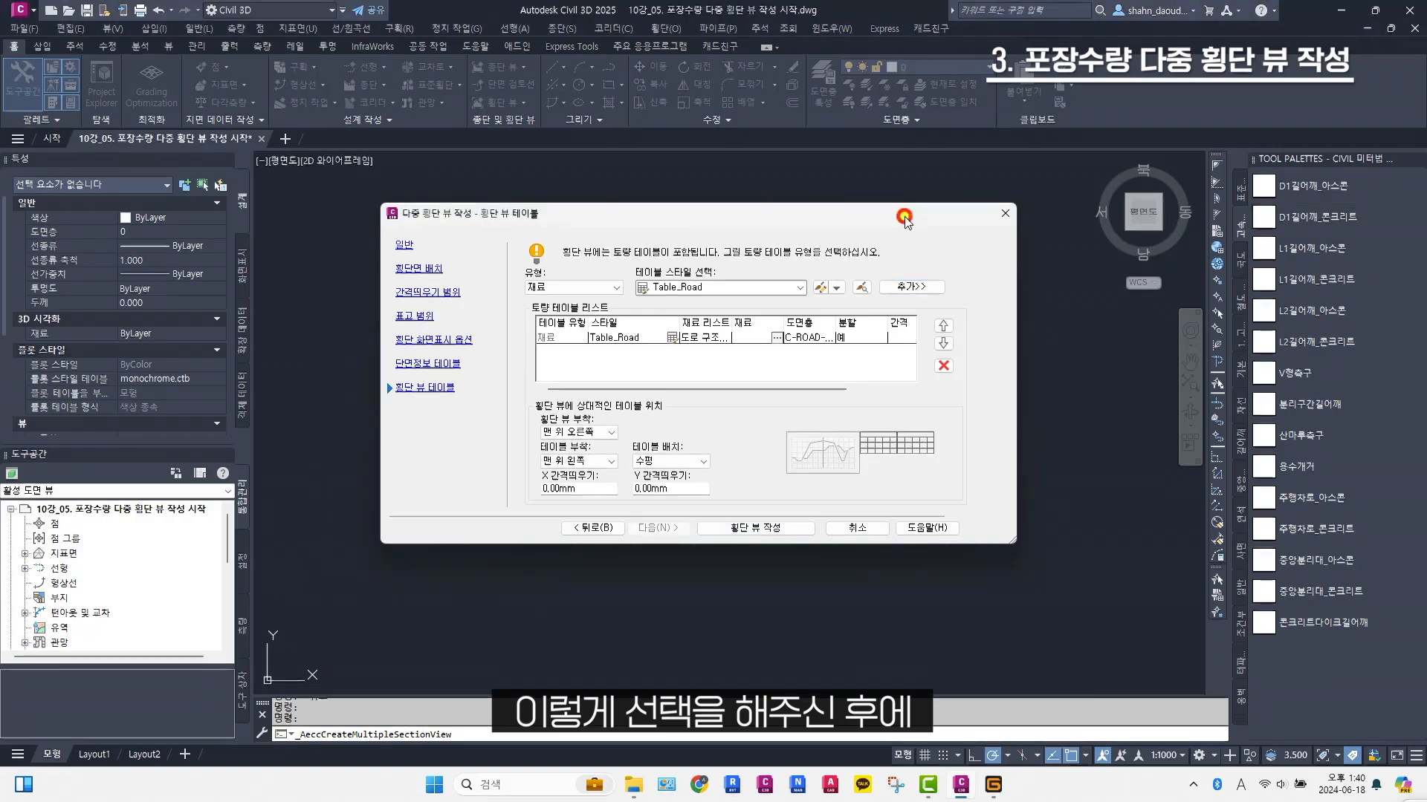
# Create the multiple section views and place them in the open area below the profile view
pyautogui.click(773, 534)
pyautogui.scroll(3, 704, 486)
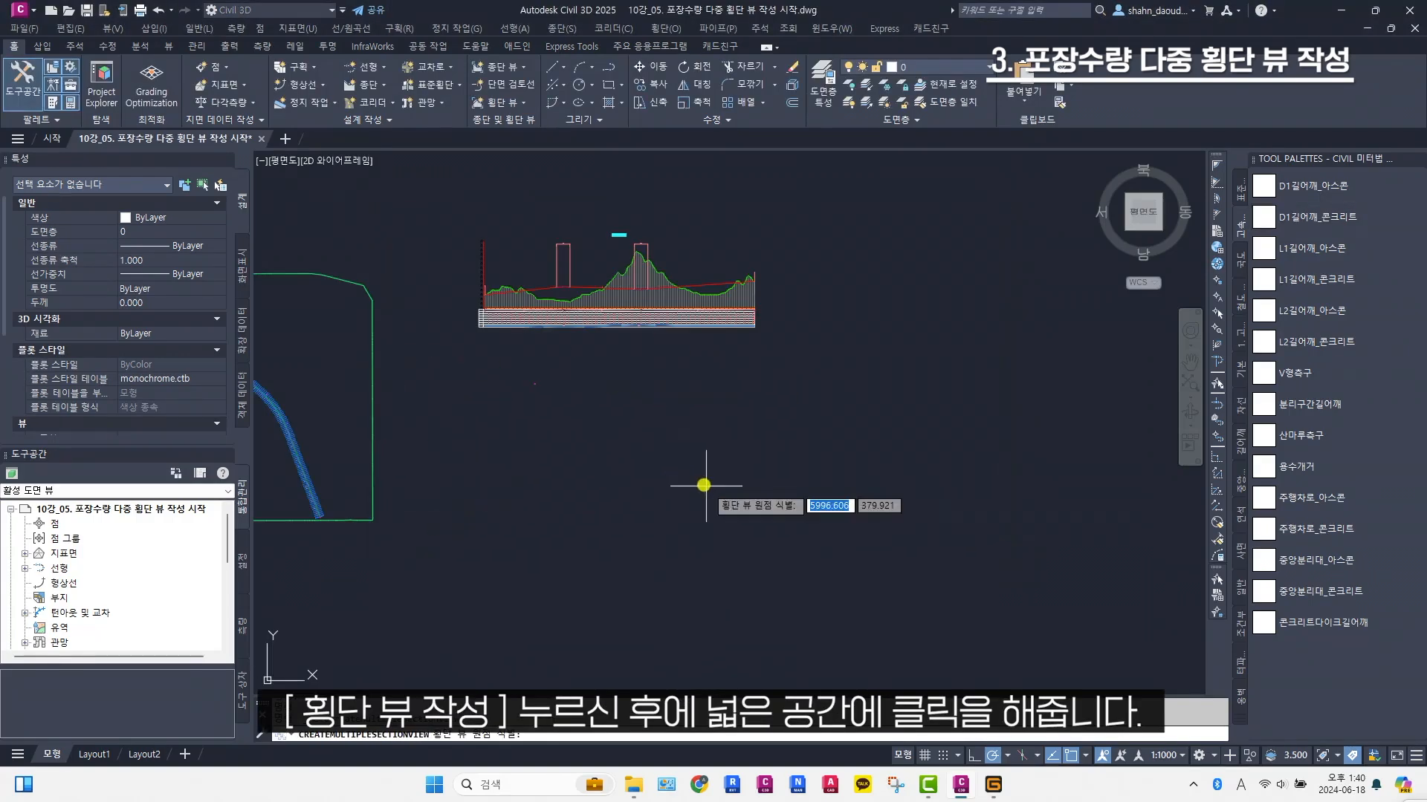
pyautogui.click(593, 422)
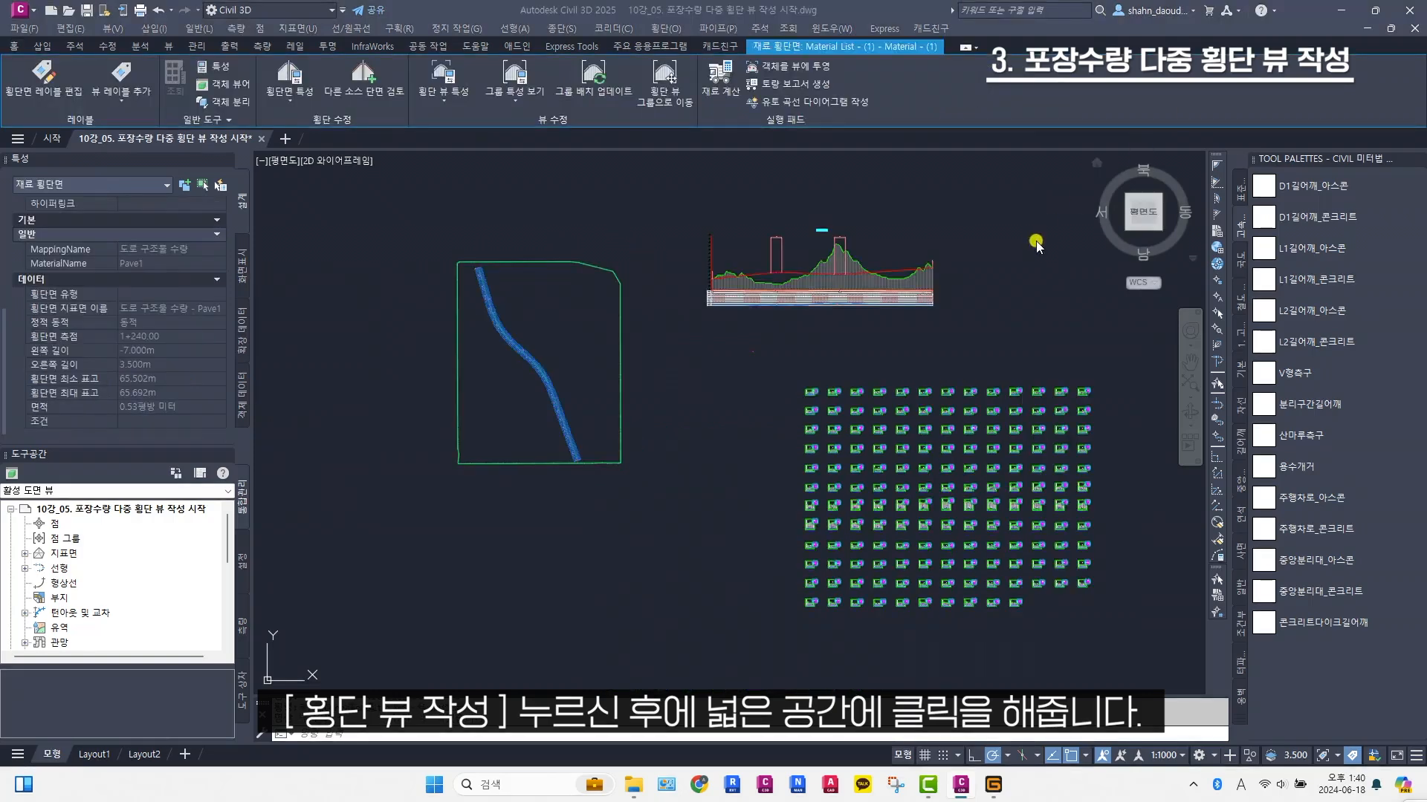
pyautogui.click(954, 340)
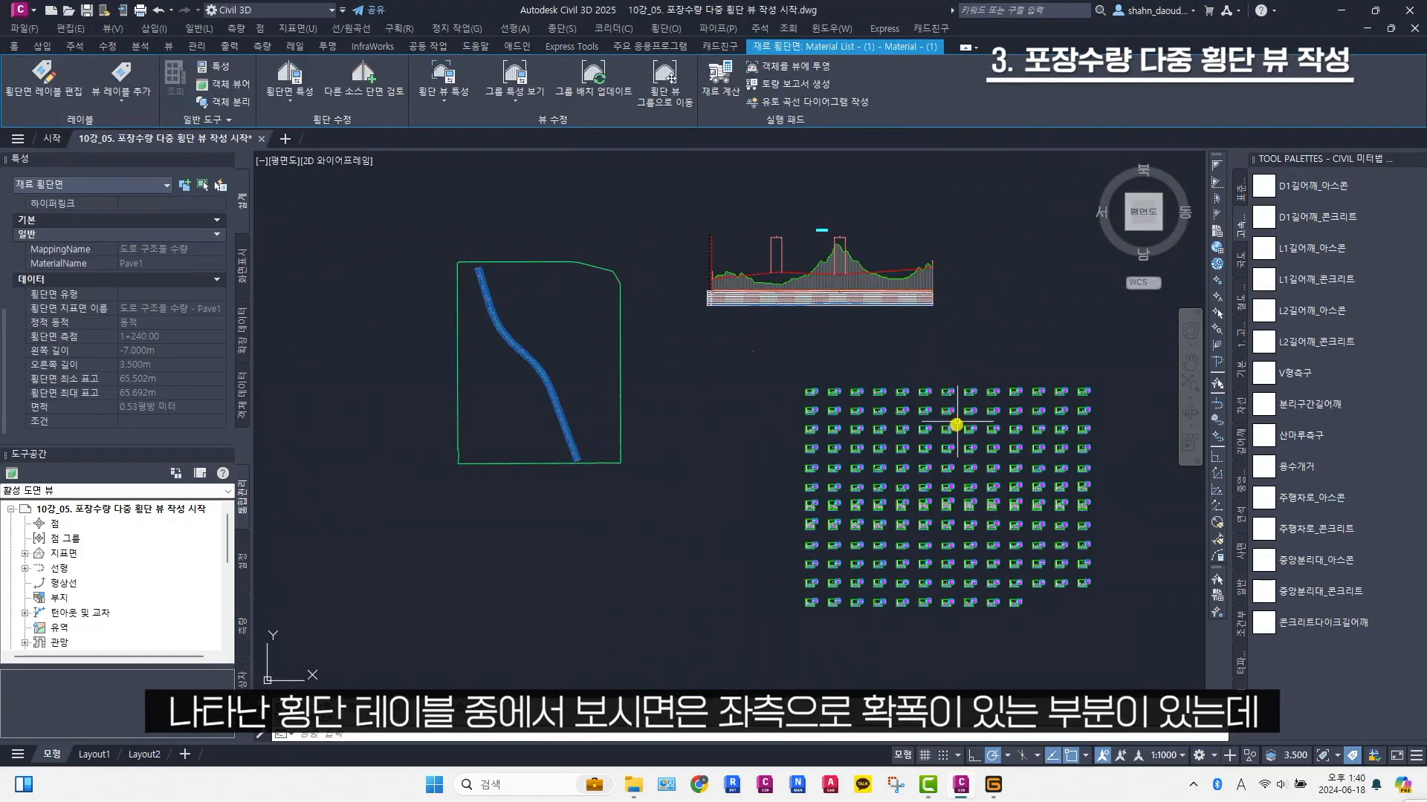
# Compare the Pave1 material section's area with the material table in the left-widened section view at station 1+200.00
pyautogui.scroll(2, 955, 447)
pyautogui.scroll(8, 957, 457)
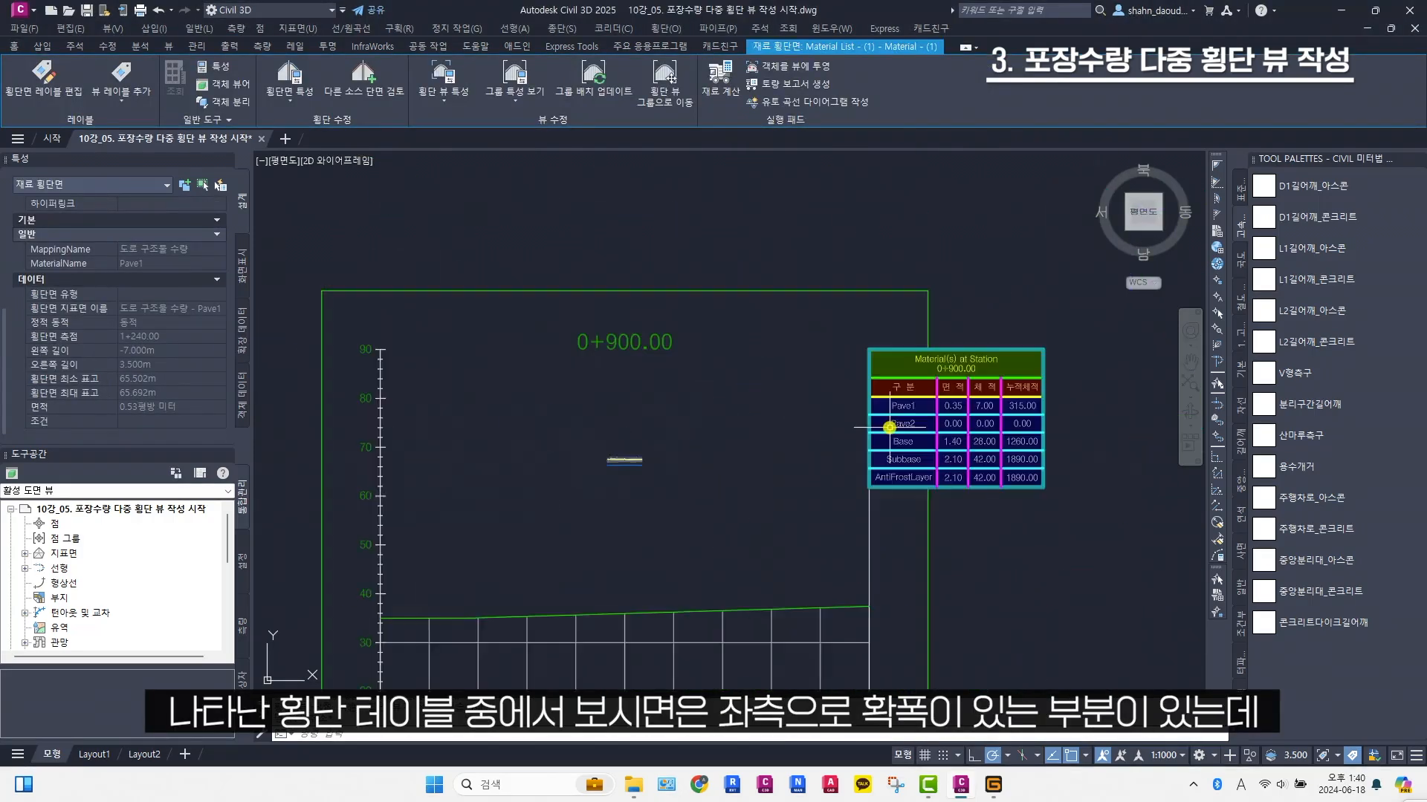
pyautogui.scroll(-3, 888, 427)
pyautogui.moveTo(954, 534); pyautogui.dragTo(797, 260, button='middle')
pyautogui.scroll(4, 706, 478)
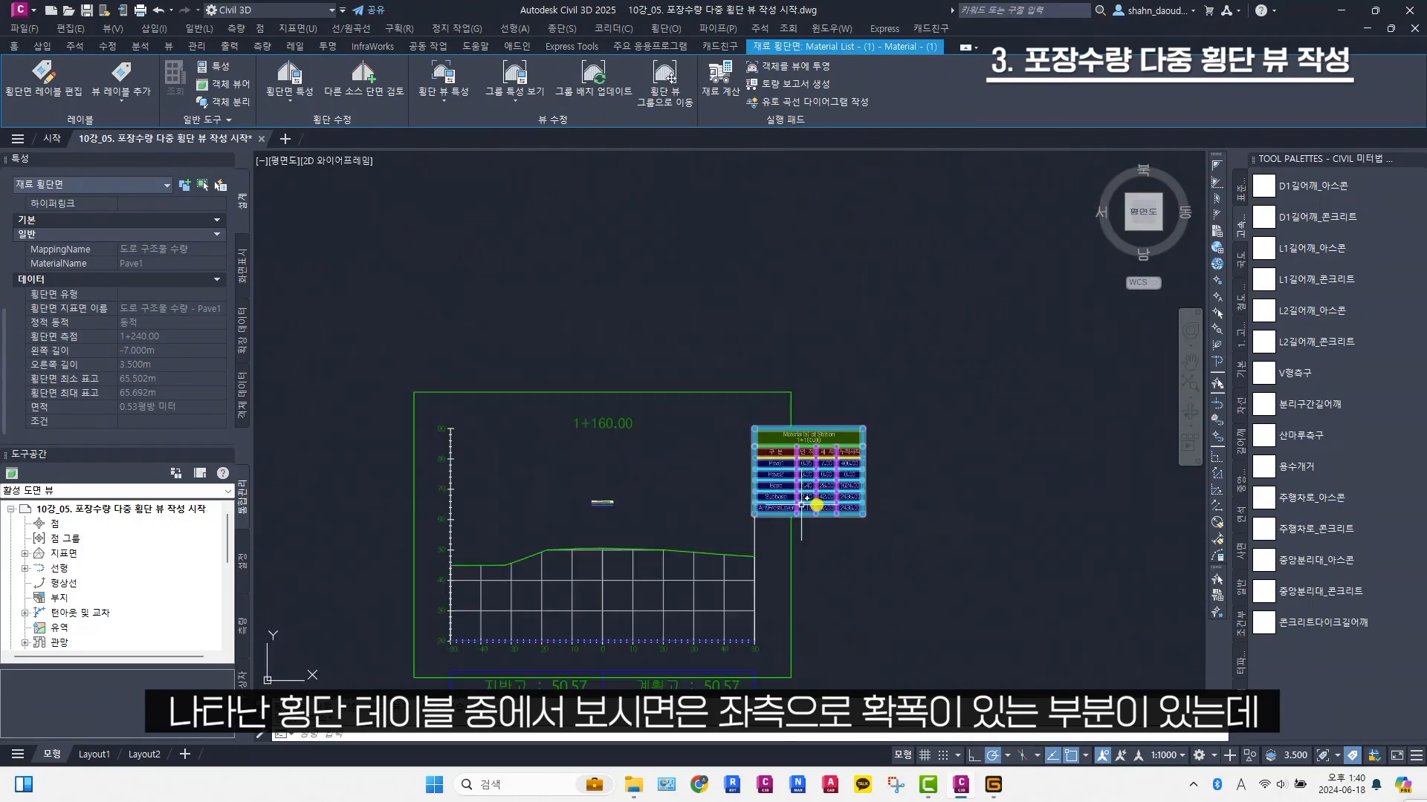
pyautogui.scroll(-4, 815, 503)
pyautogui.moveTo(855, 503); pyautogui.dragTo(417, 414, button='middle')
pyautogui.scroll(8, 888, 424)
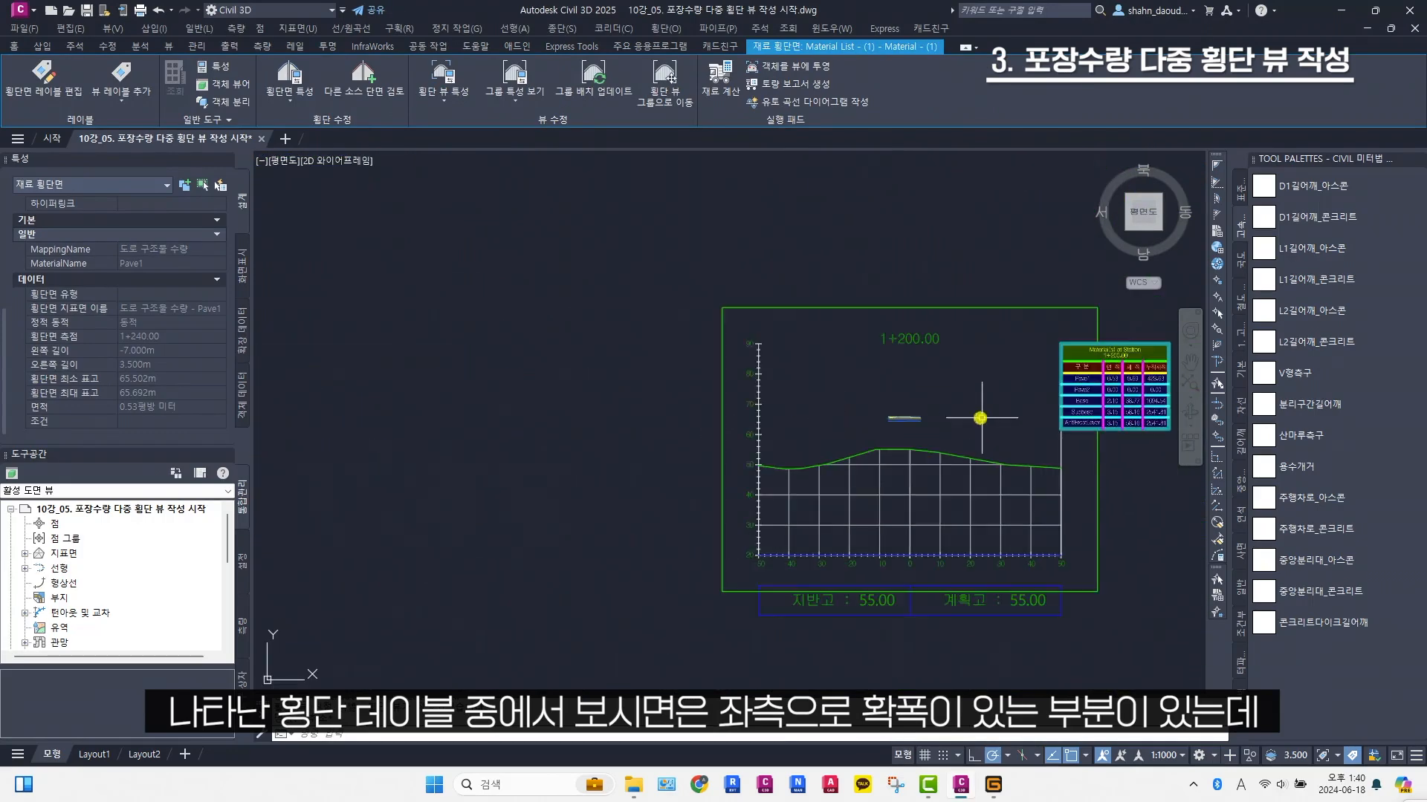
pyautogui.scroll(4, 797, 374)
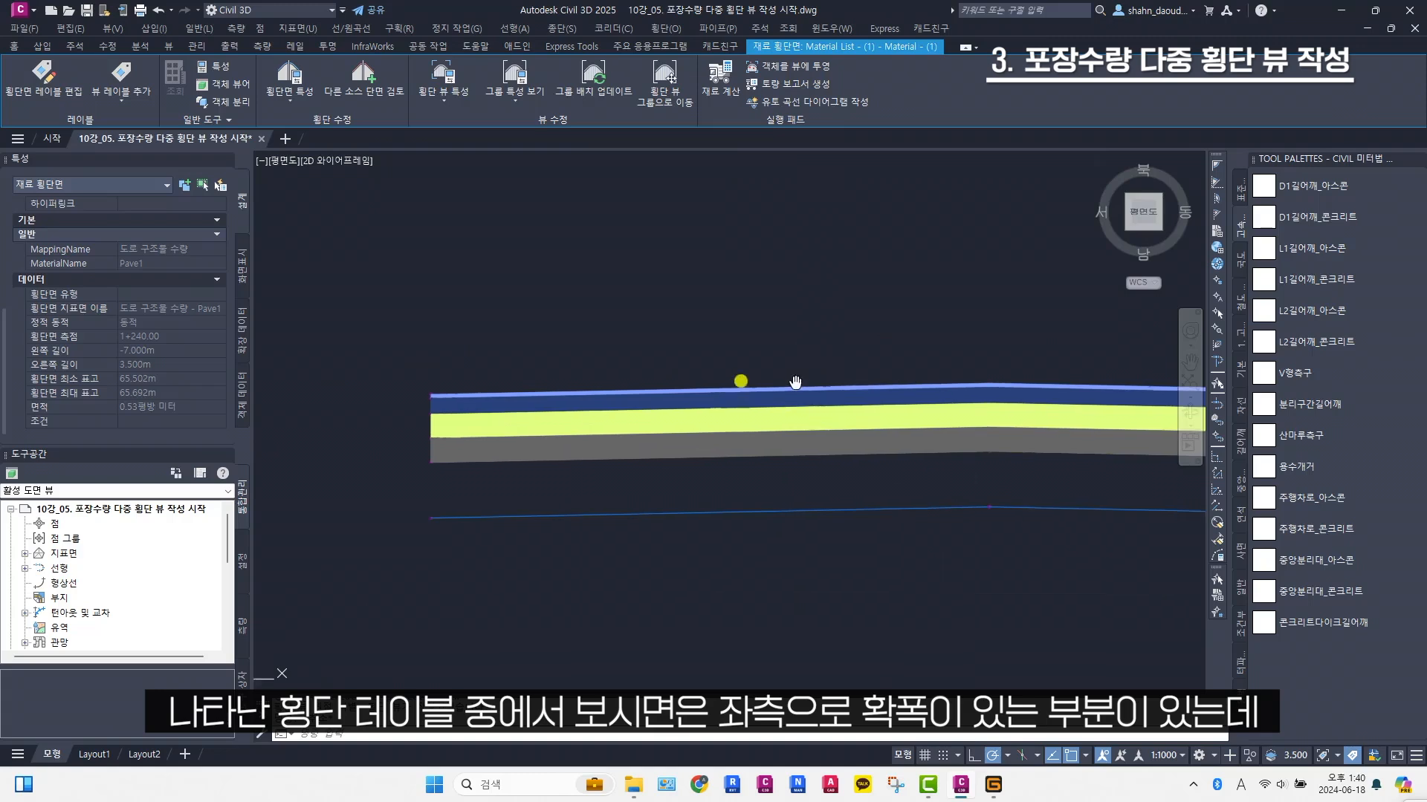
pyautogui.click(636, 402)
pyautogui.scroll(-5, 204, 388)
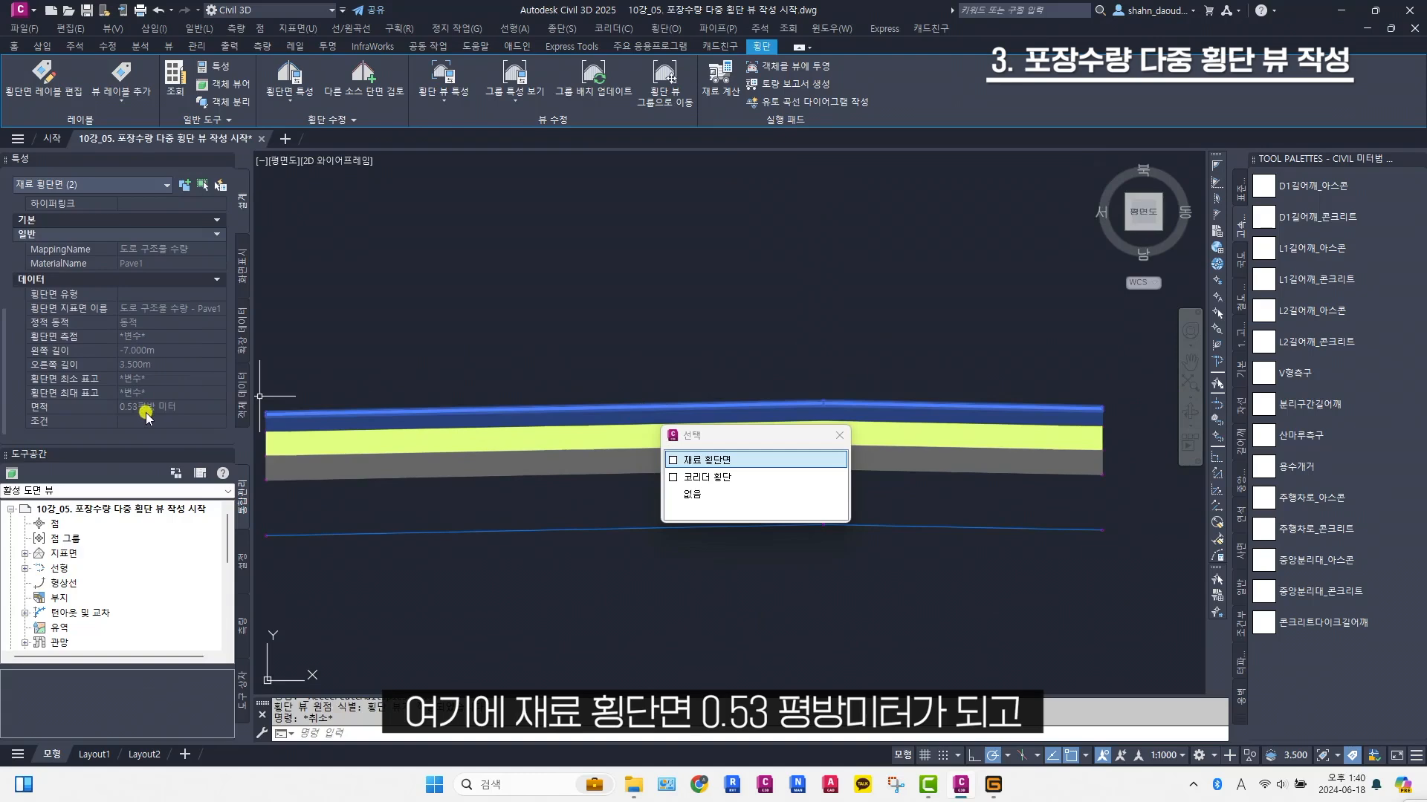
pyautogui.scroll(-7, 393, 386)
pyautogui.moveTo(869, 376); pyautogui.dragTo(432, 466, button='middle')
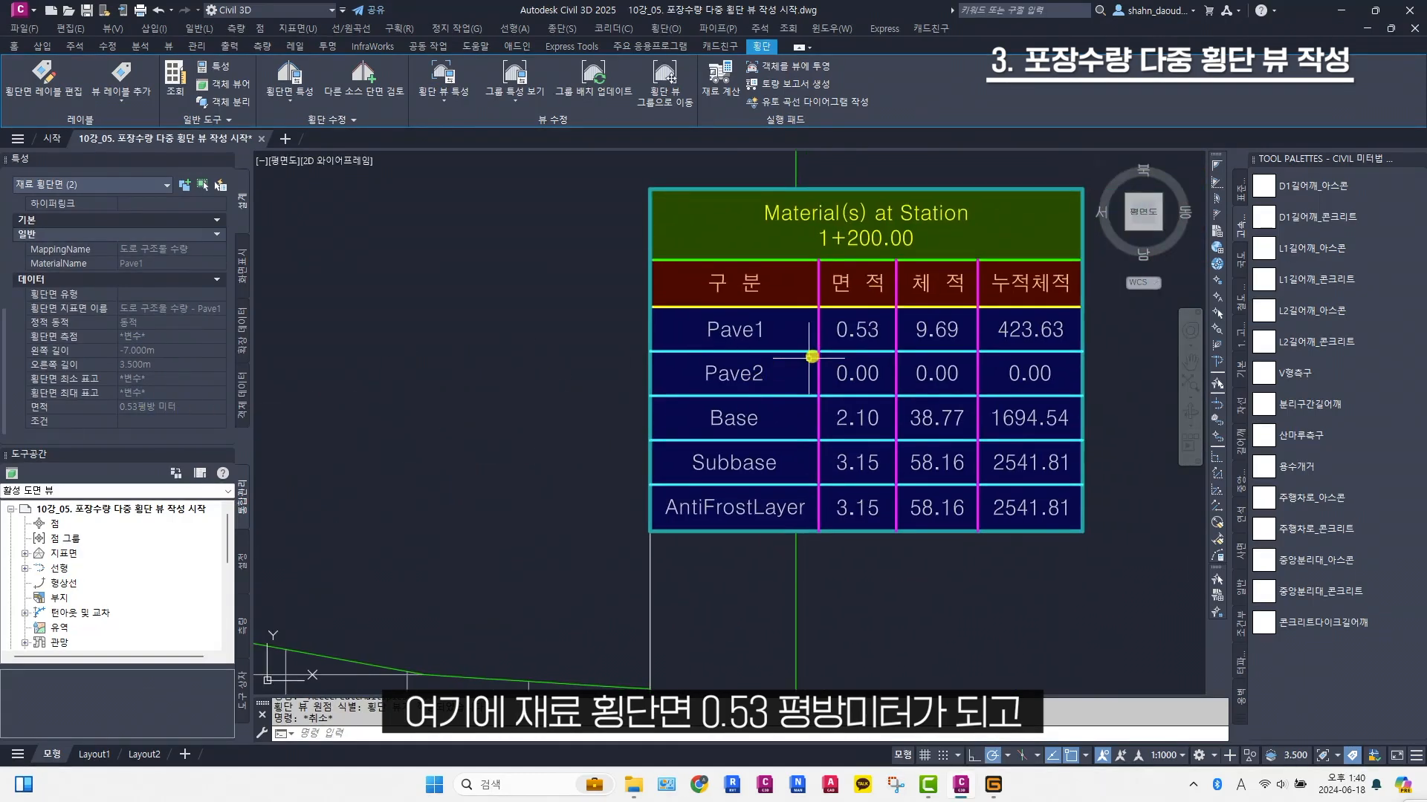
pyautogui.scroll(-8, 858, 344)
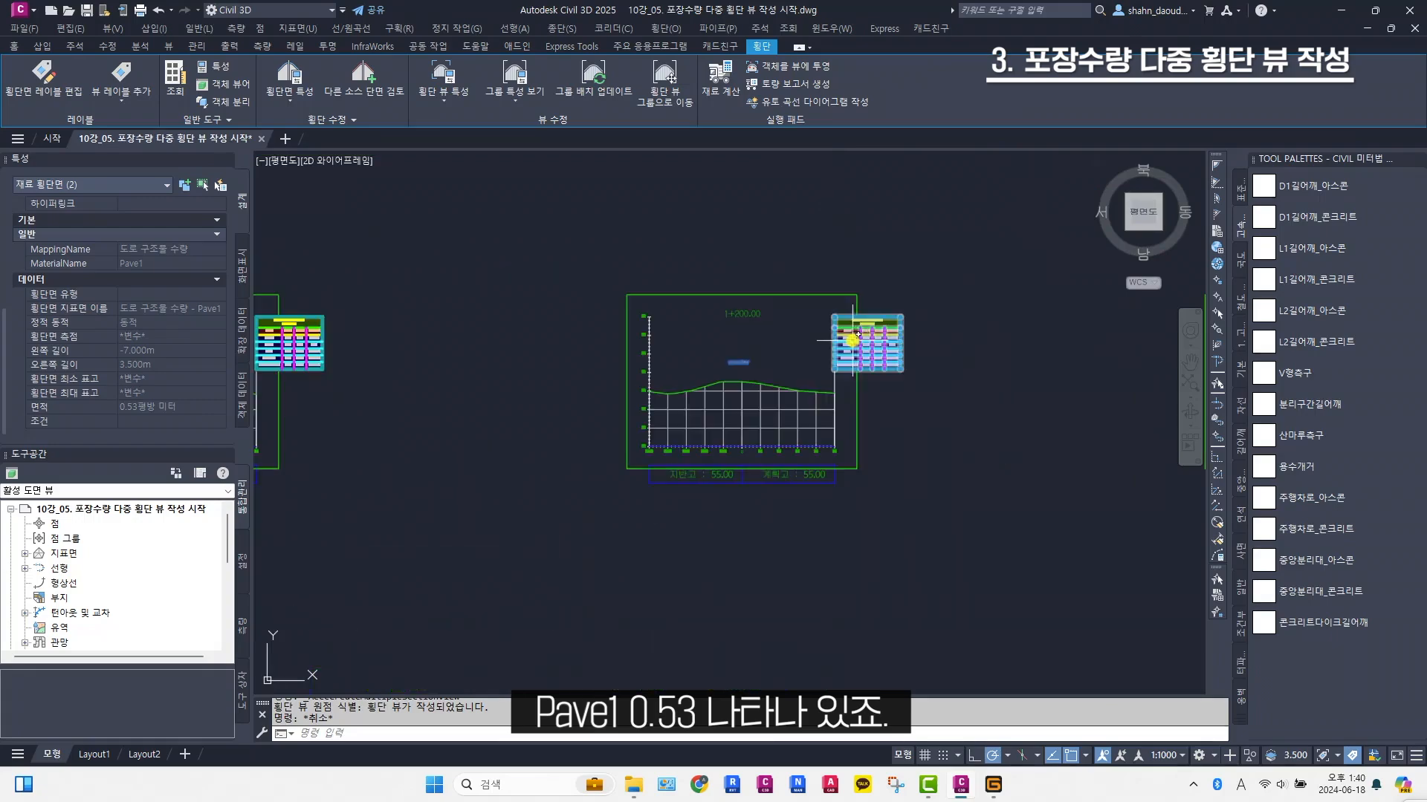
pyautogui.press('Escape')
# Compare the Pave1 material section's area with the material table in the right-widened section view at station 2+000.00
pyautogui.scroll(-8, 792, 379)
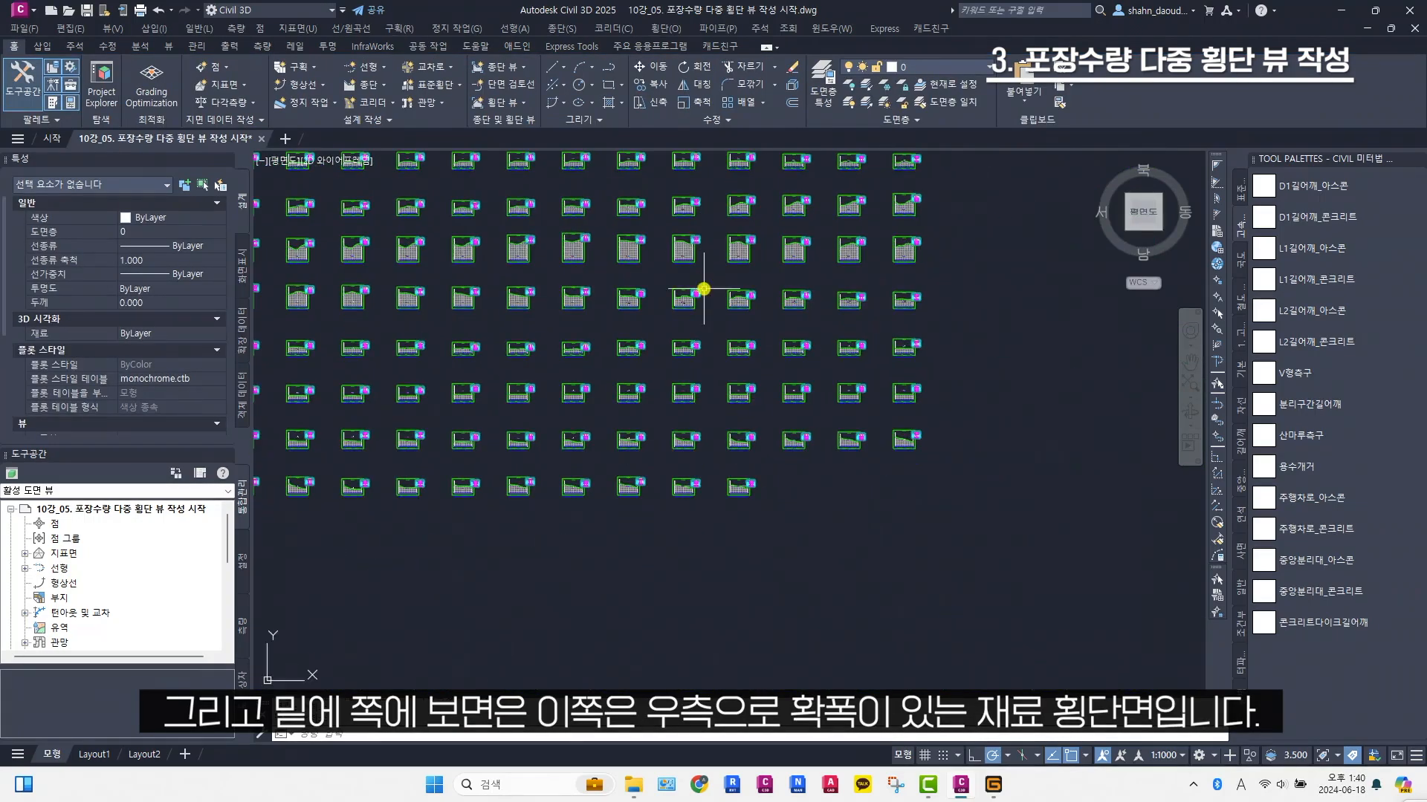
pyautogui.scroll(8, 691, 245)
pyautogui.scroll(-5, 630, 254)
pyautogui.scroll(8, 637, 497)
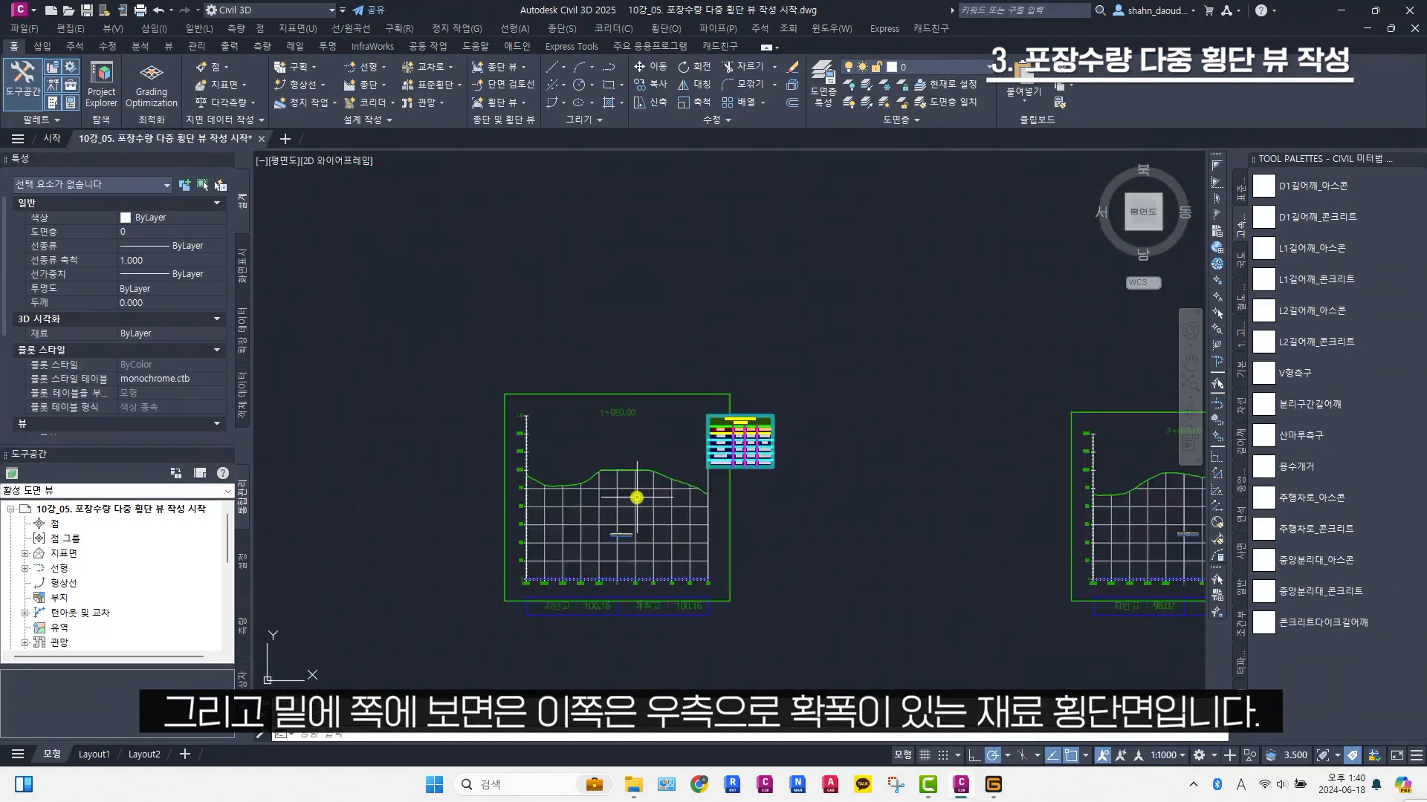
pyautogui.scroll(-3, 723, 487)
pyautogui.moveTo(719, 483); pyautogui.dragTo(457, 369, button='middle')
pyautogui.scroll(3, 908, 361)
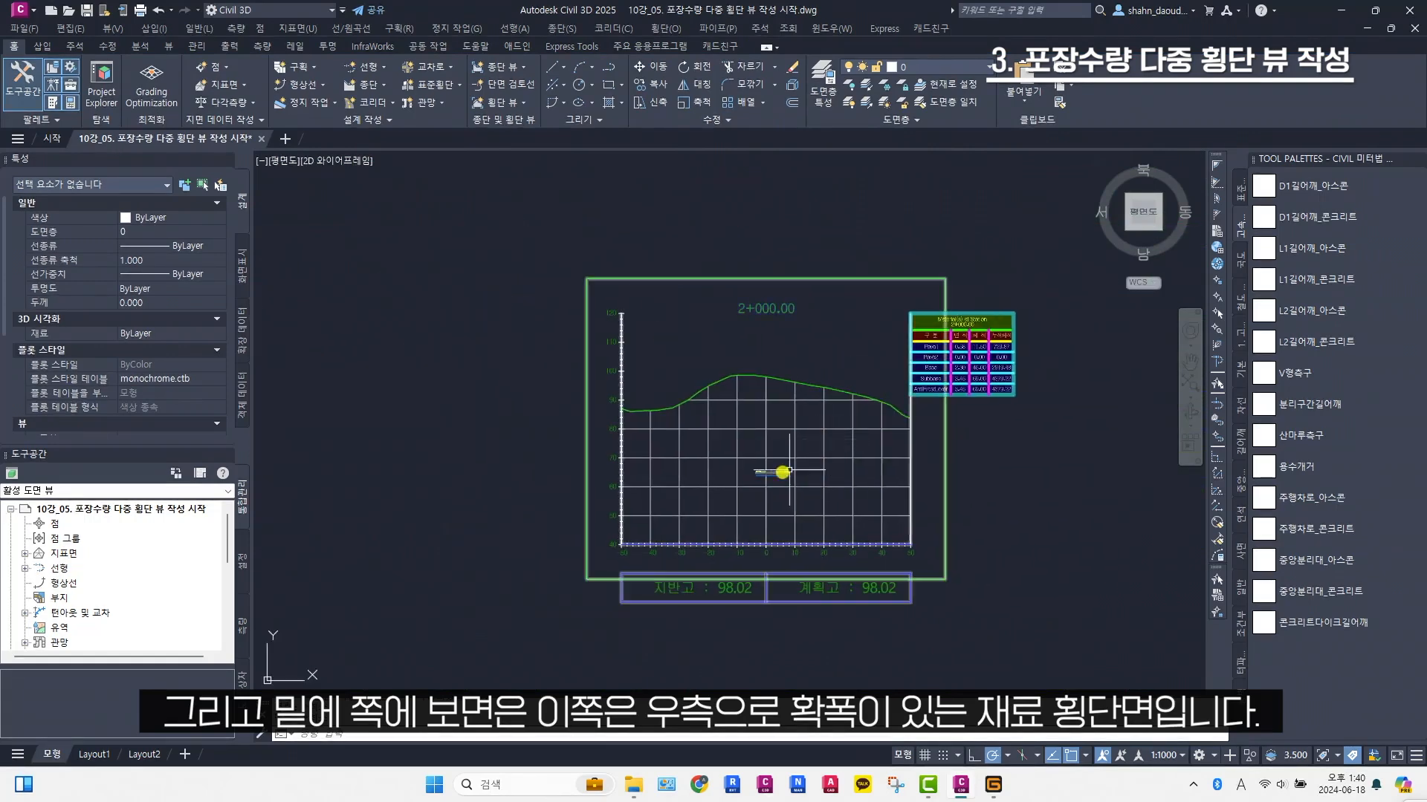
pyautogui.scroll(8, 822, 456)
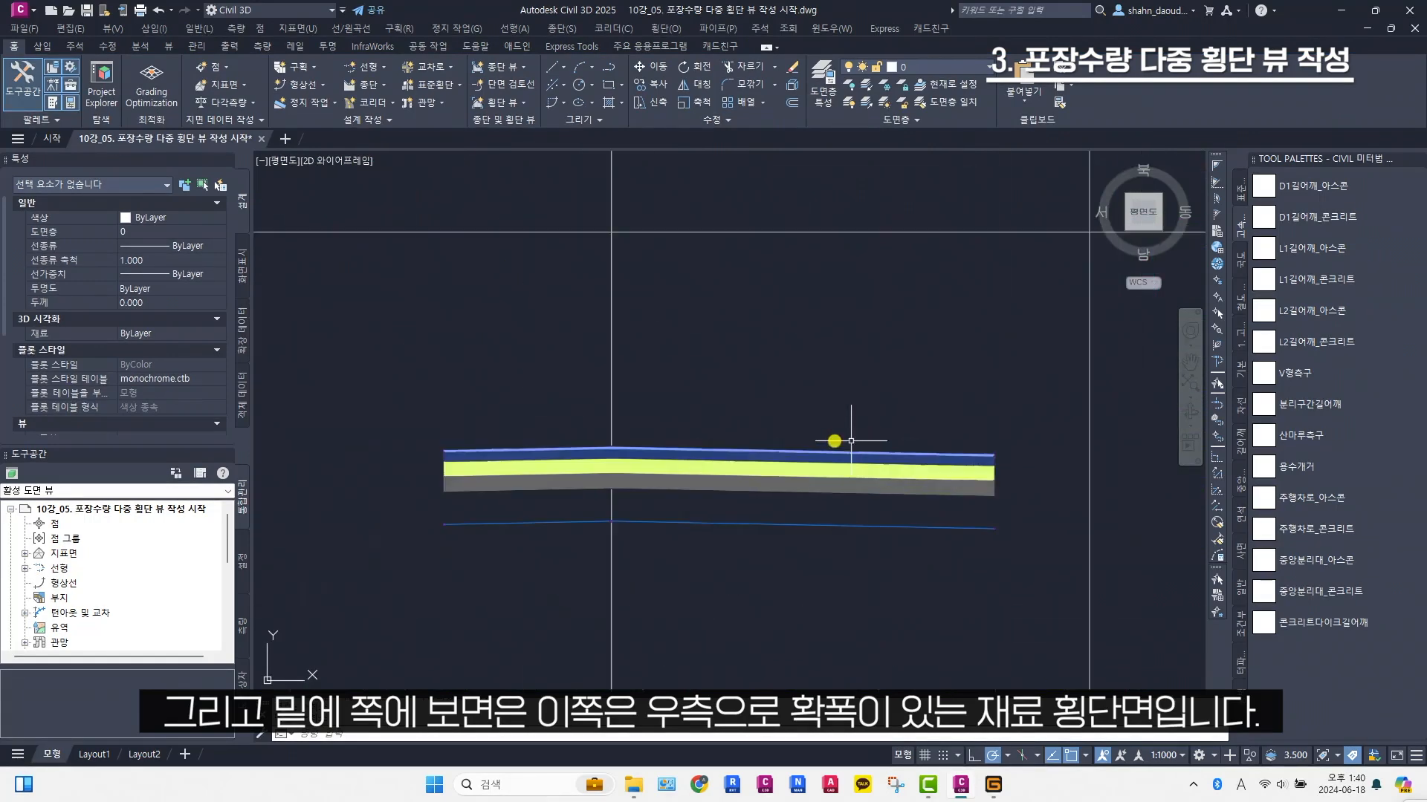
pyautogui.click(792, 448)
pyautogui.scroll(2, 718, 420)
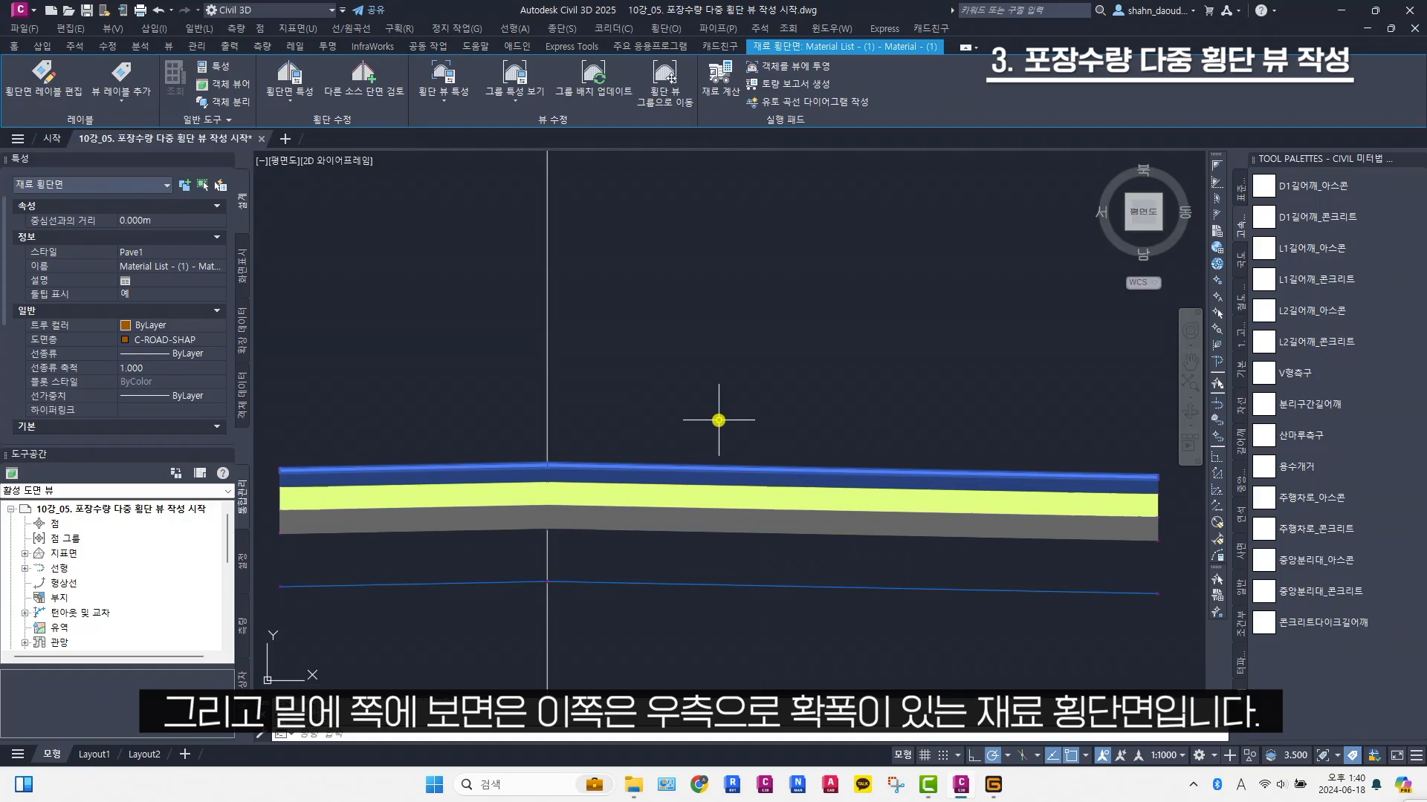
pyautogui.scroll(-5, 121, 309)
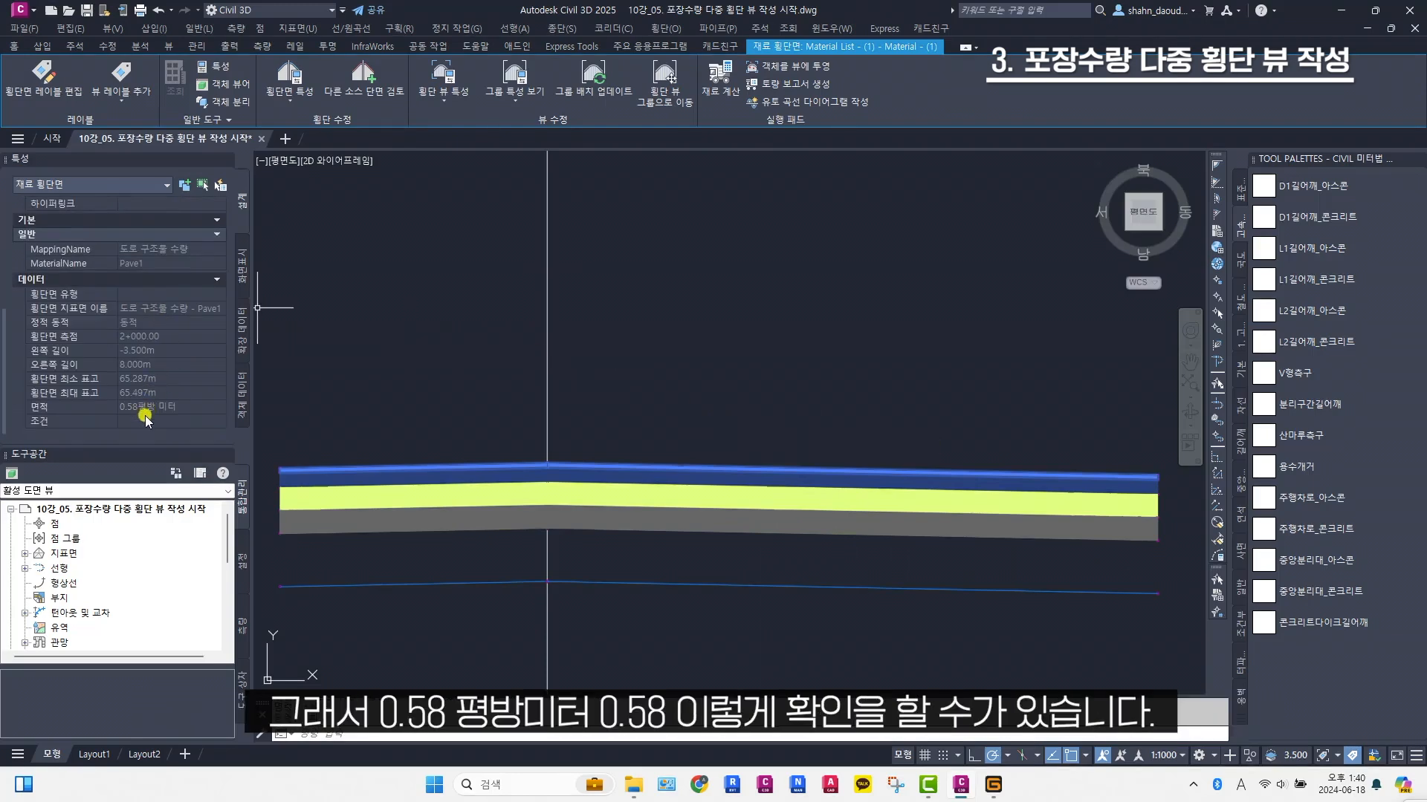
pyautogui.scroll(-5, 669, 364)
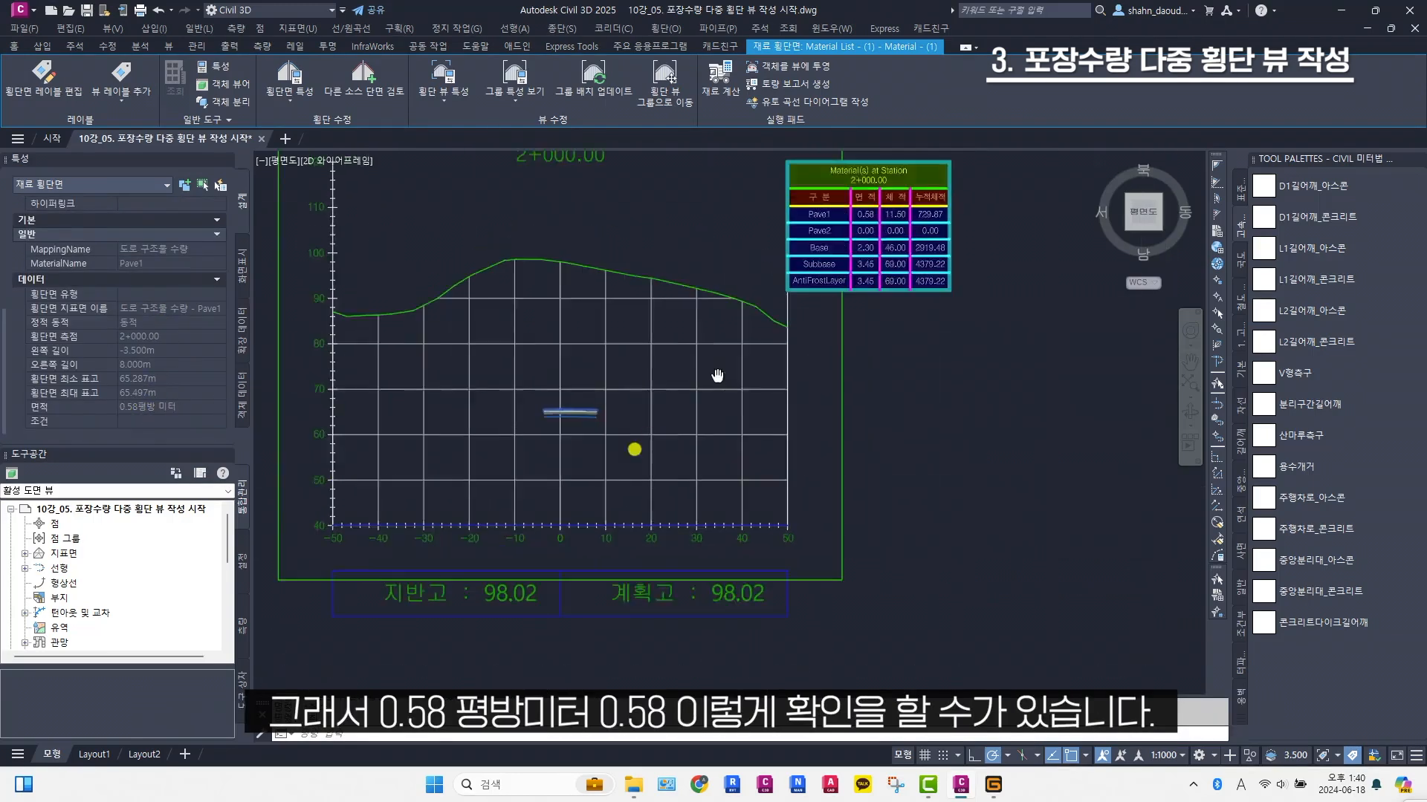
pyautogui.scroll(4, 746, 326)
pyautogui.scroll(-5, 731, 319)
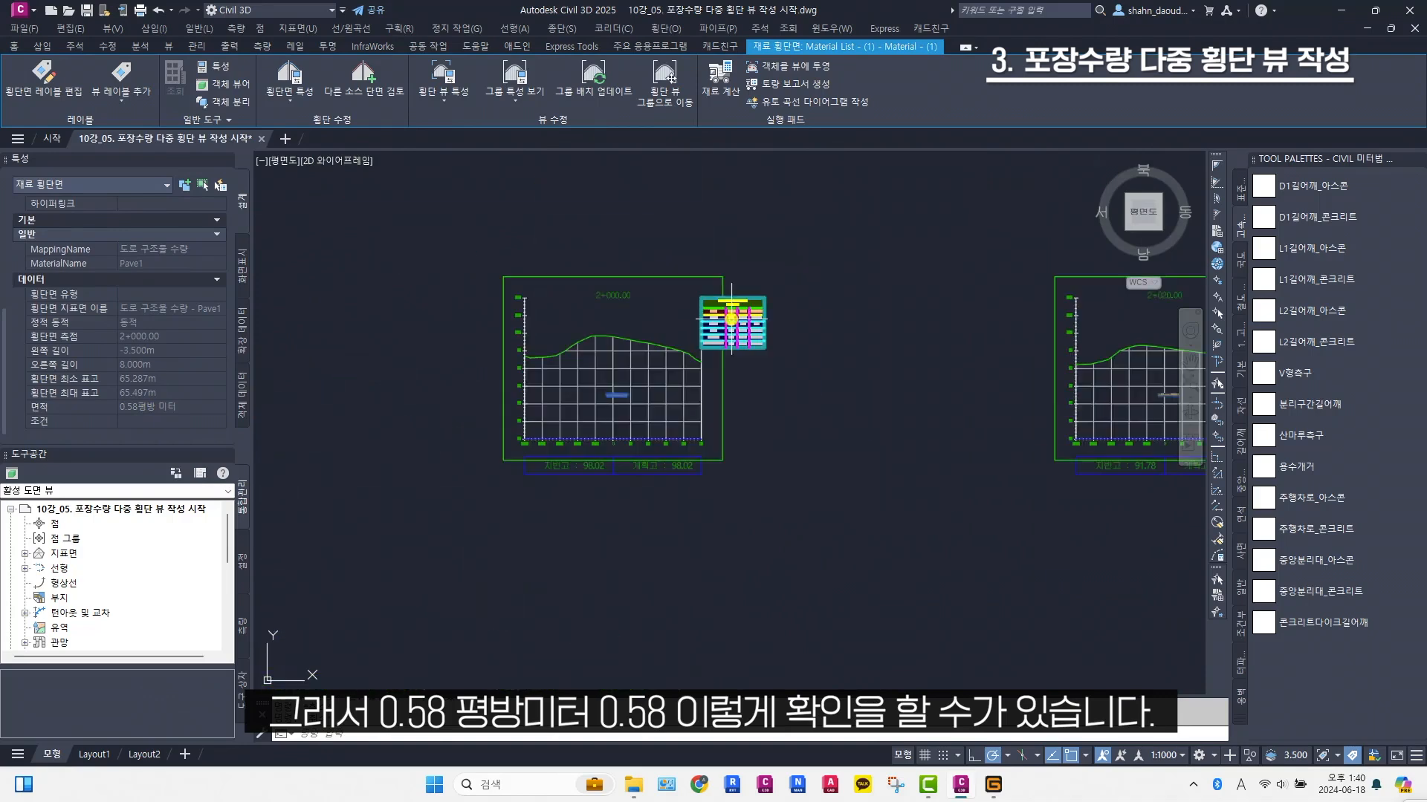
pyautogui.press('Escape')
# Start a material volume table (재료 토량) with the Area and Volume table style
pyautogui.scroll(-6, 731, 320)
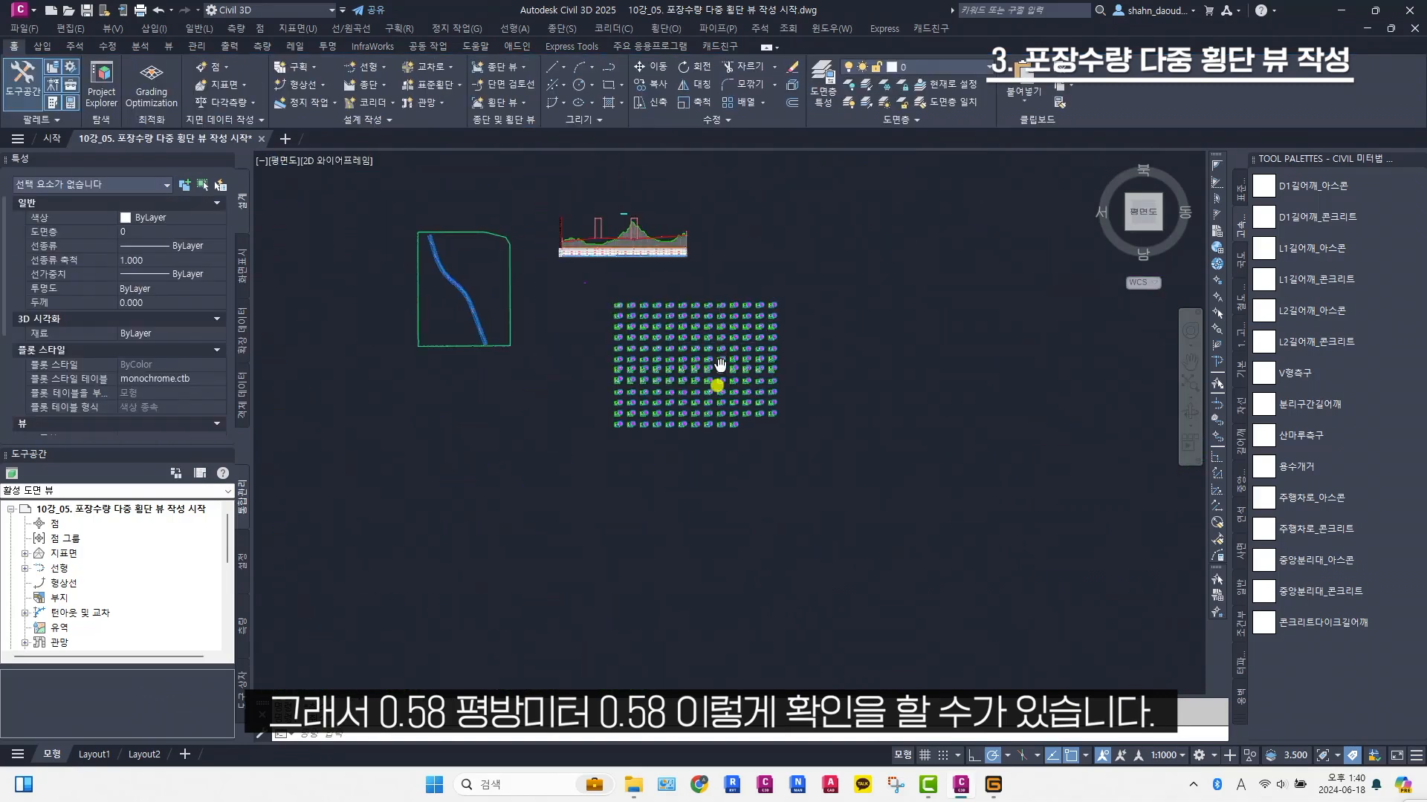
pyautogui.scroll(2, 778, 316)
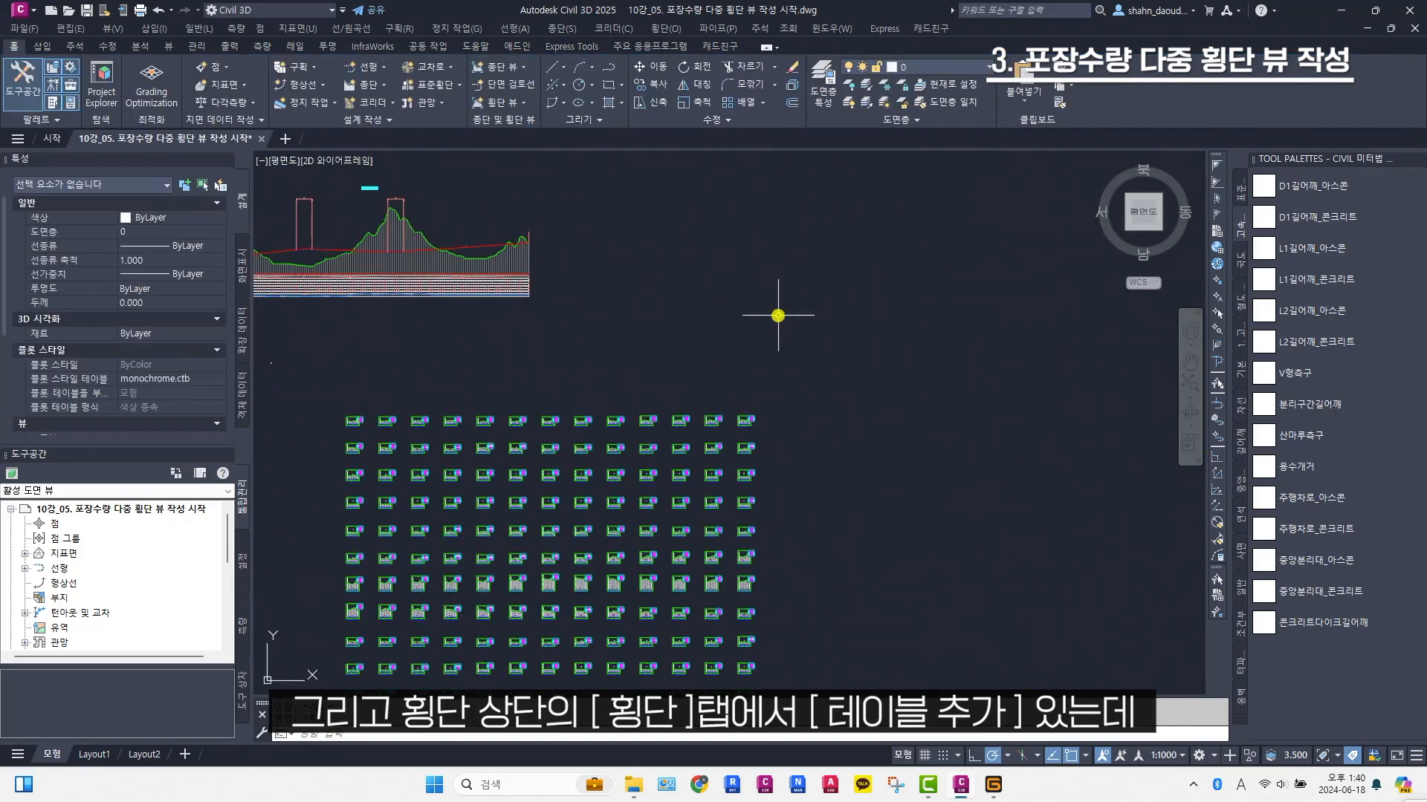
pyautogui.click(669, 29)
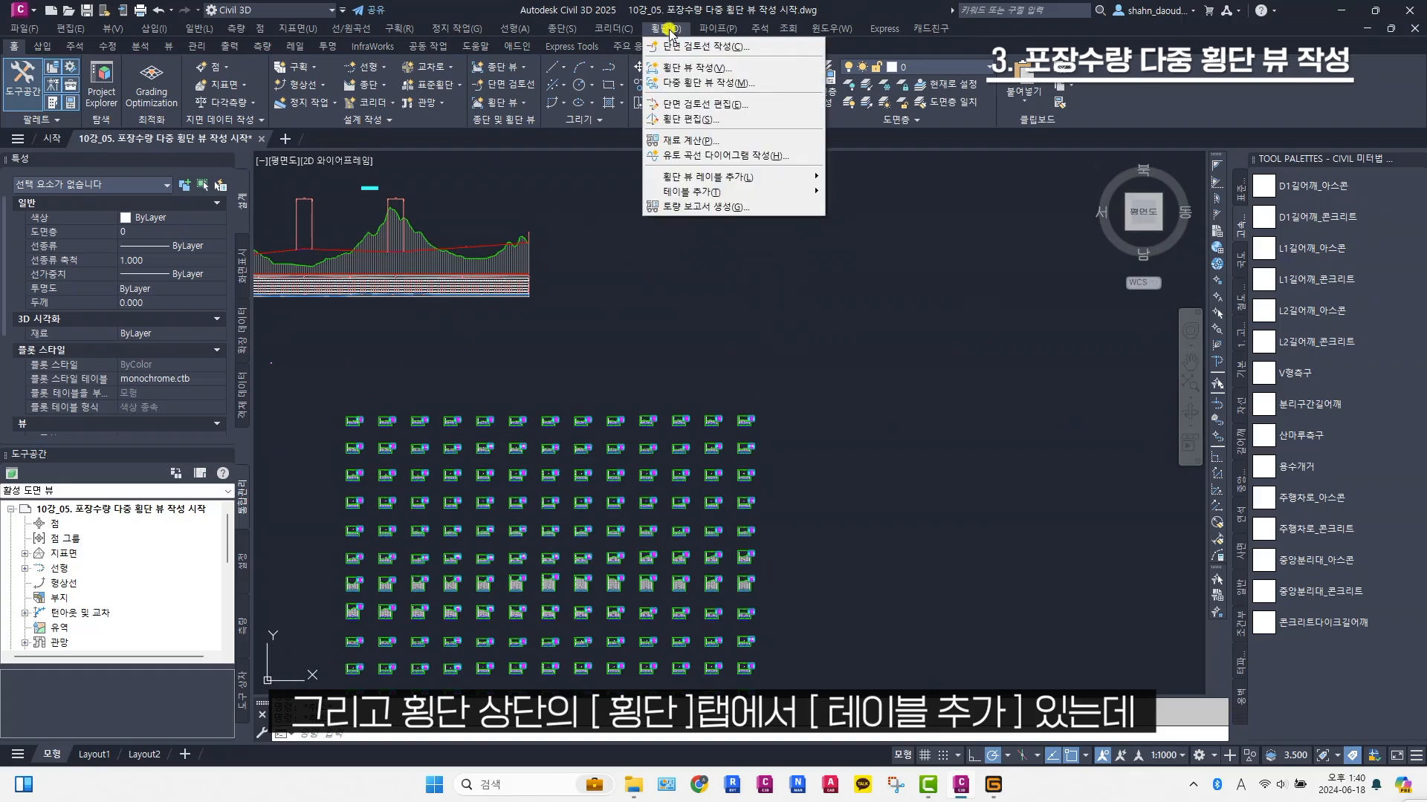
pyautogui.moveTo(705, 192)
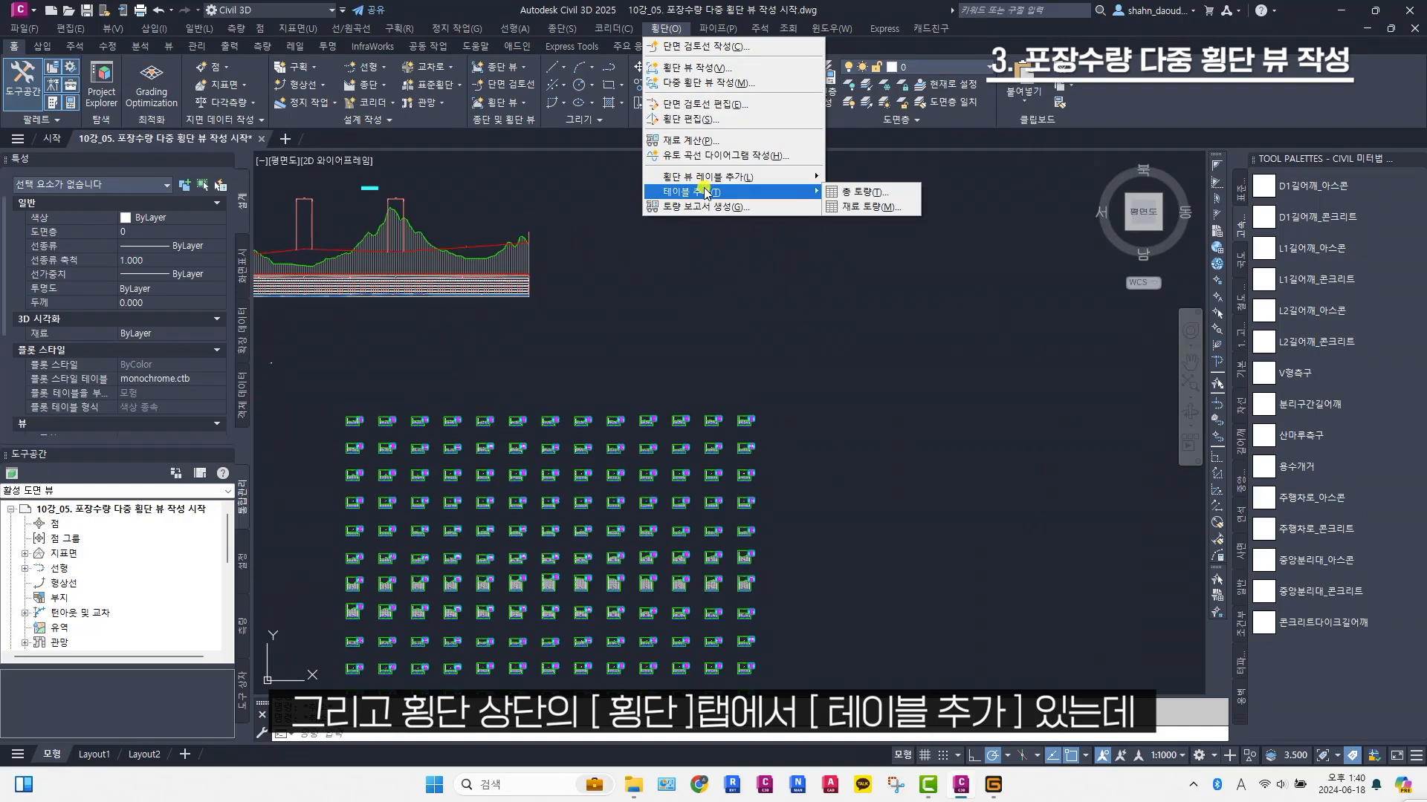
pyautogui.click(877, 207)
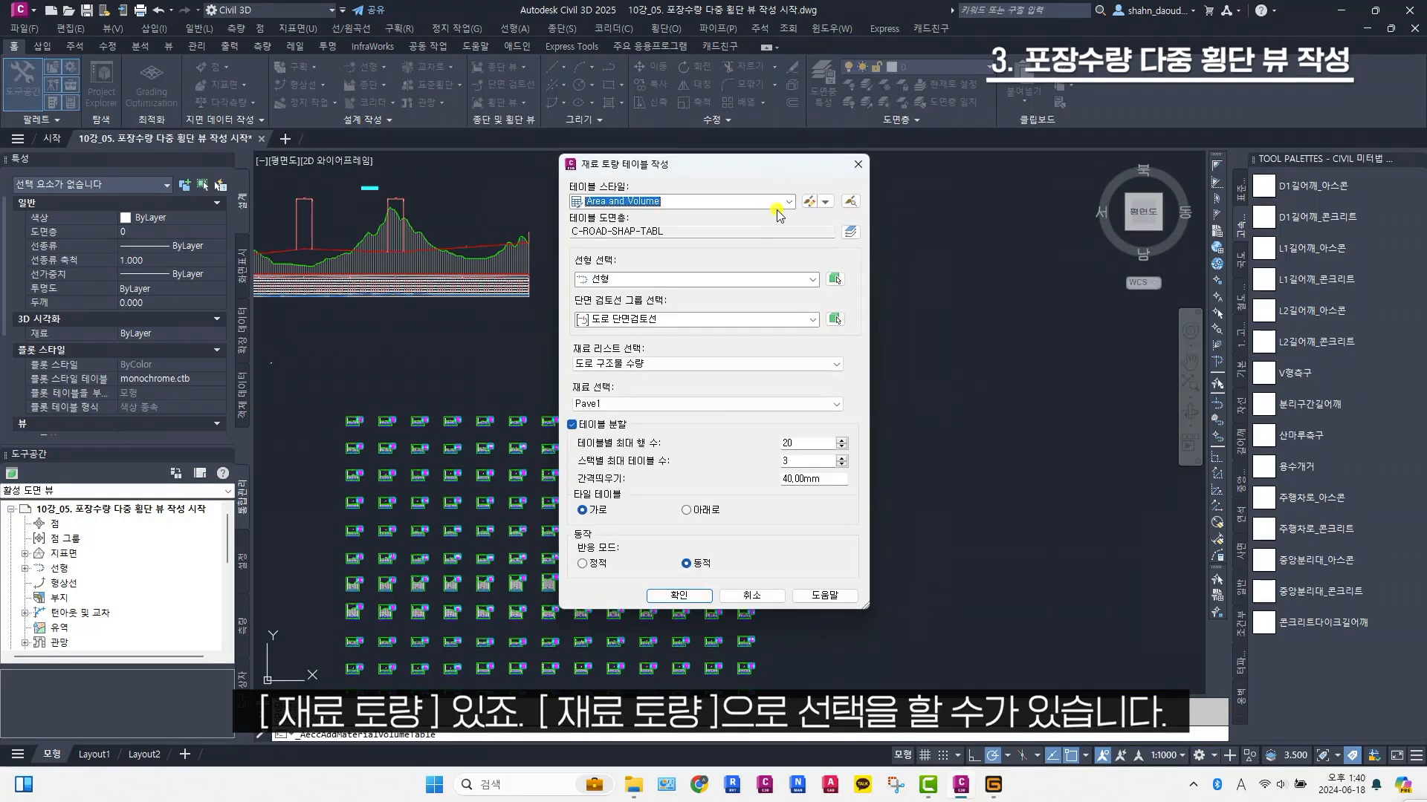
pyautogui.click(758, 204)
pyautogui.click(758, 205)
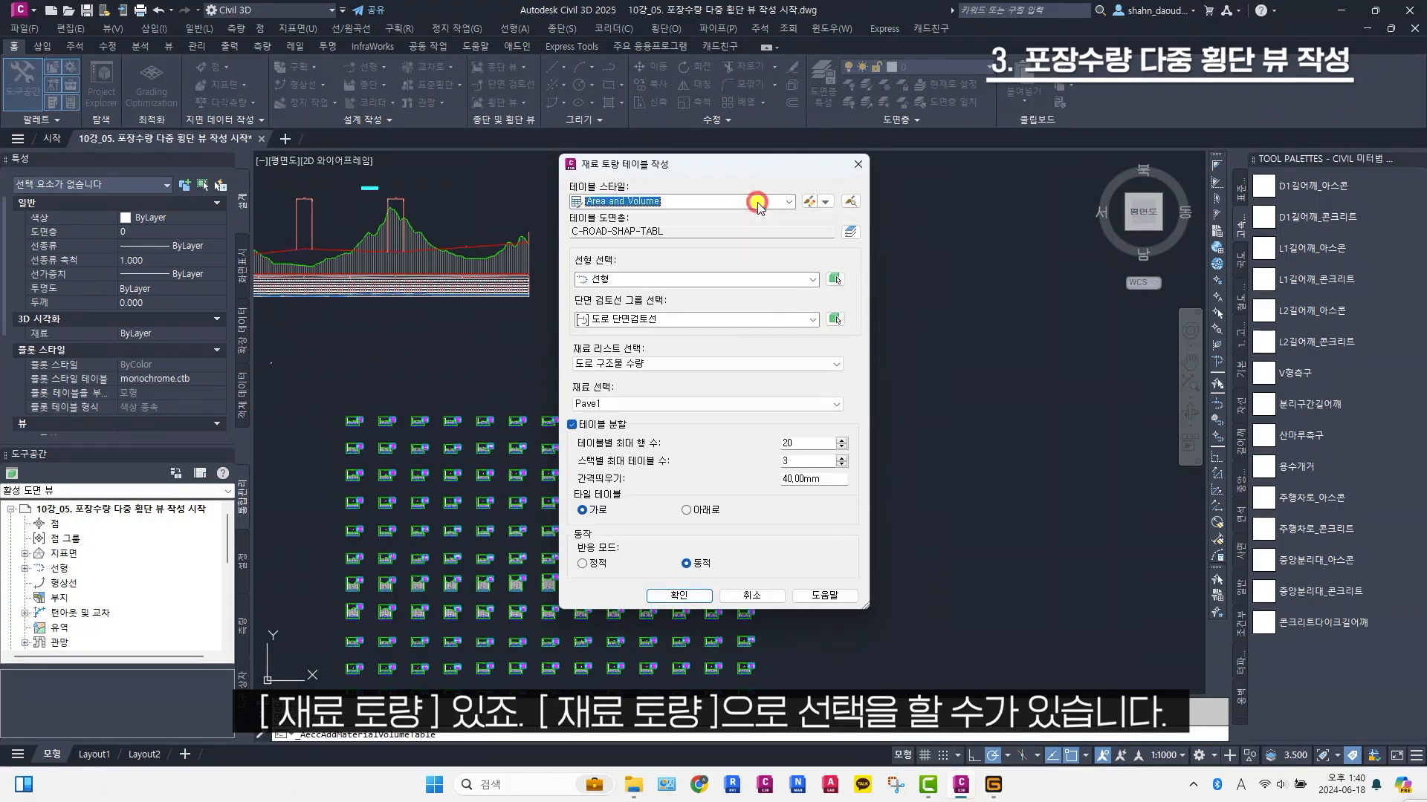
# Create the Pave1 volume table from the 도로 단면검토선 group and 도로 구조물 수량 list, placing it in the open area beside the section views
pyautogui.click(717, 317)
pyautogui.click(706, 320)
pyautogui.click(706, 364)
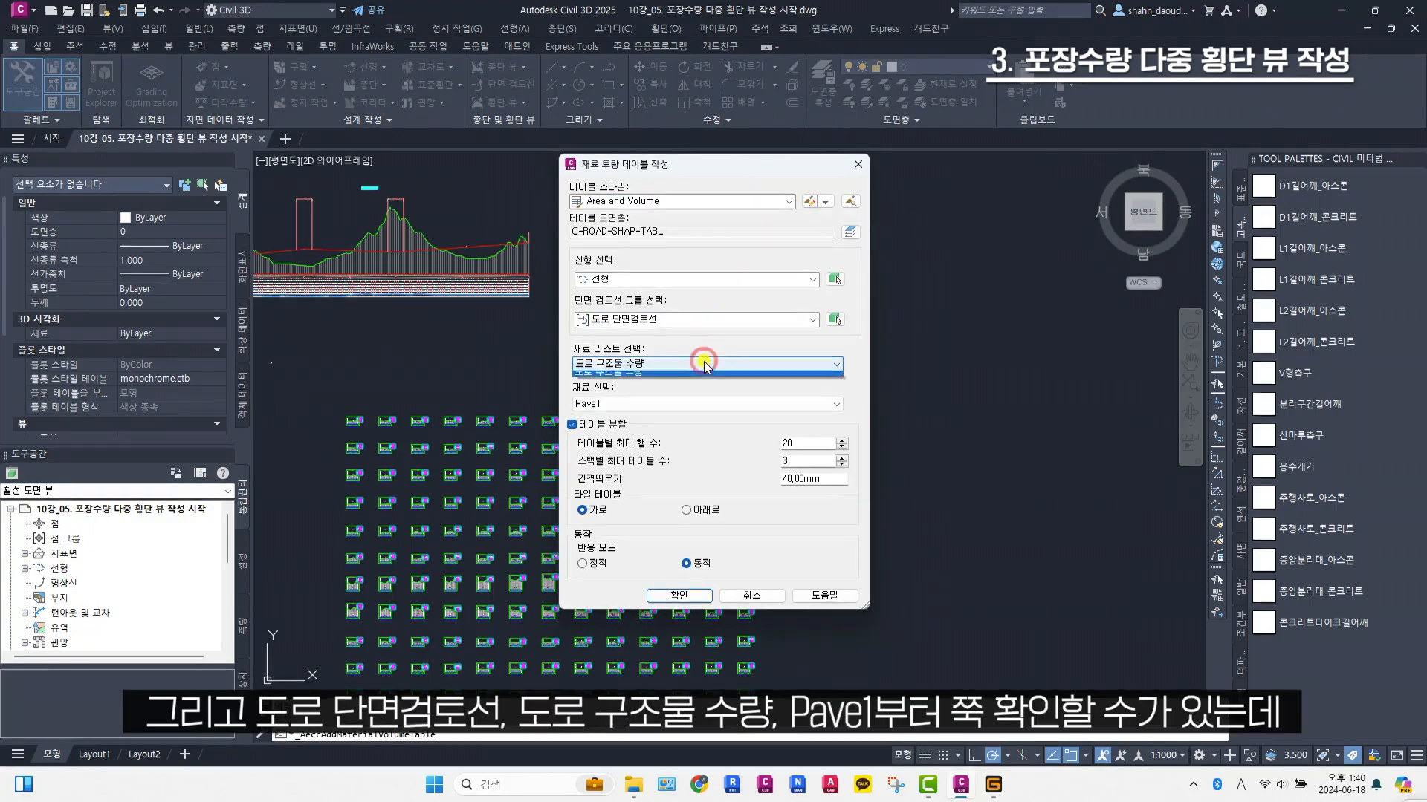
pyautogui.click(706, 364)
pyautogui.click(694, 405)
pyautogui.click(684, 405)
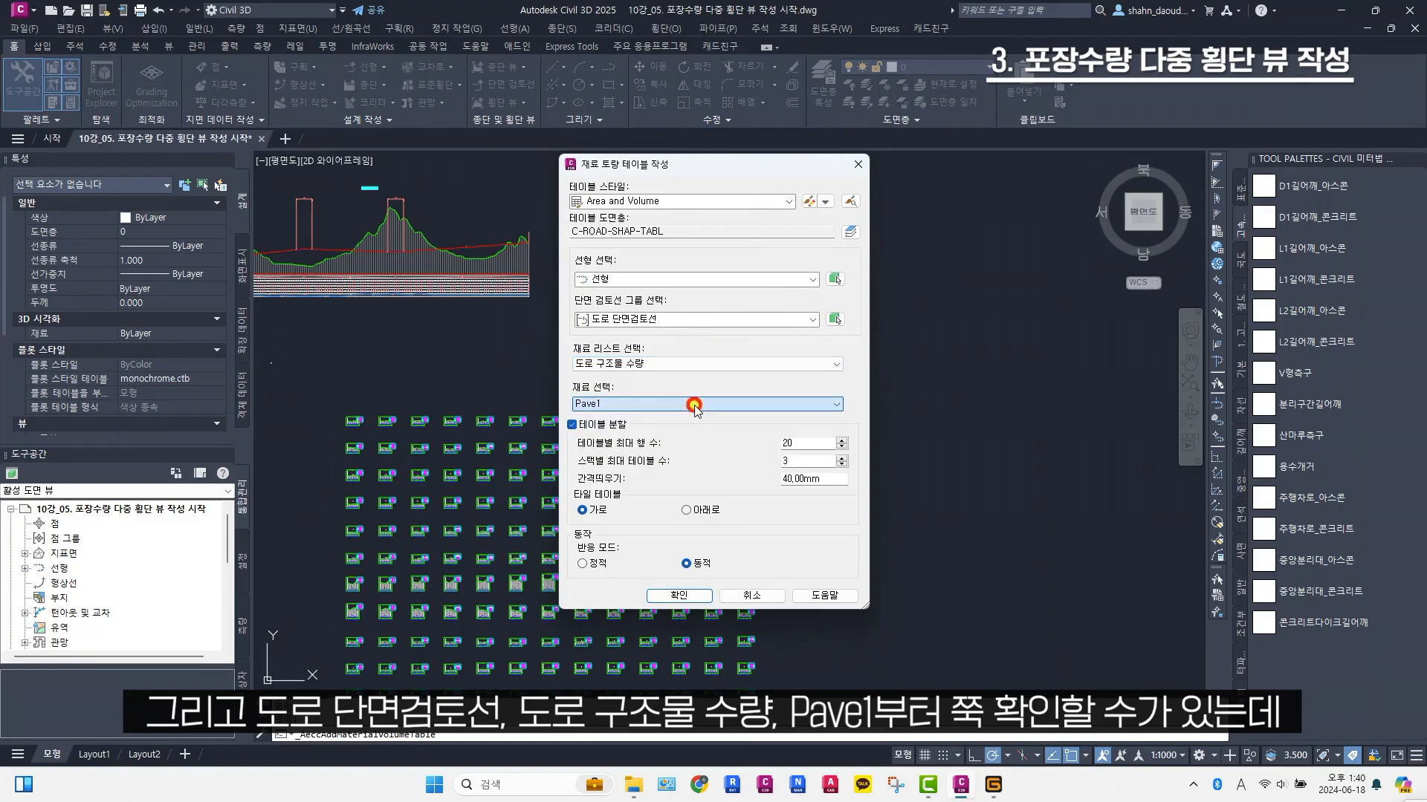
pyautogui.click(653, 405)
pyautogui.click(654, 405)
pyautogui.click(678, 595)
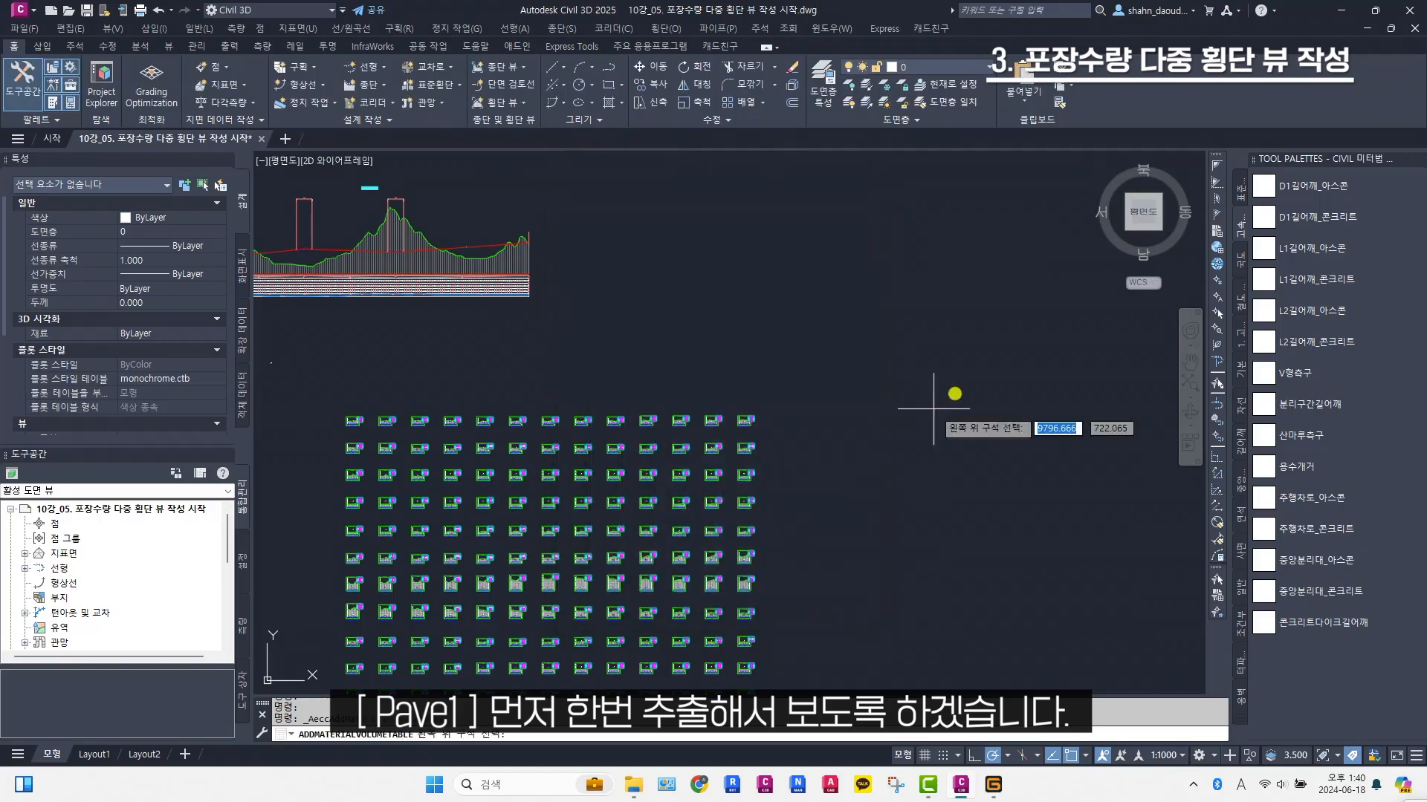
pyautogui.click(687, 386)
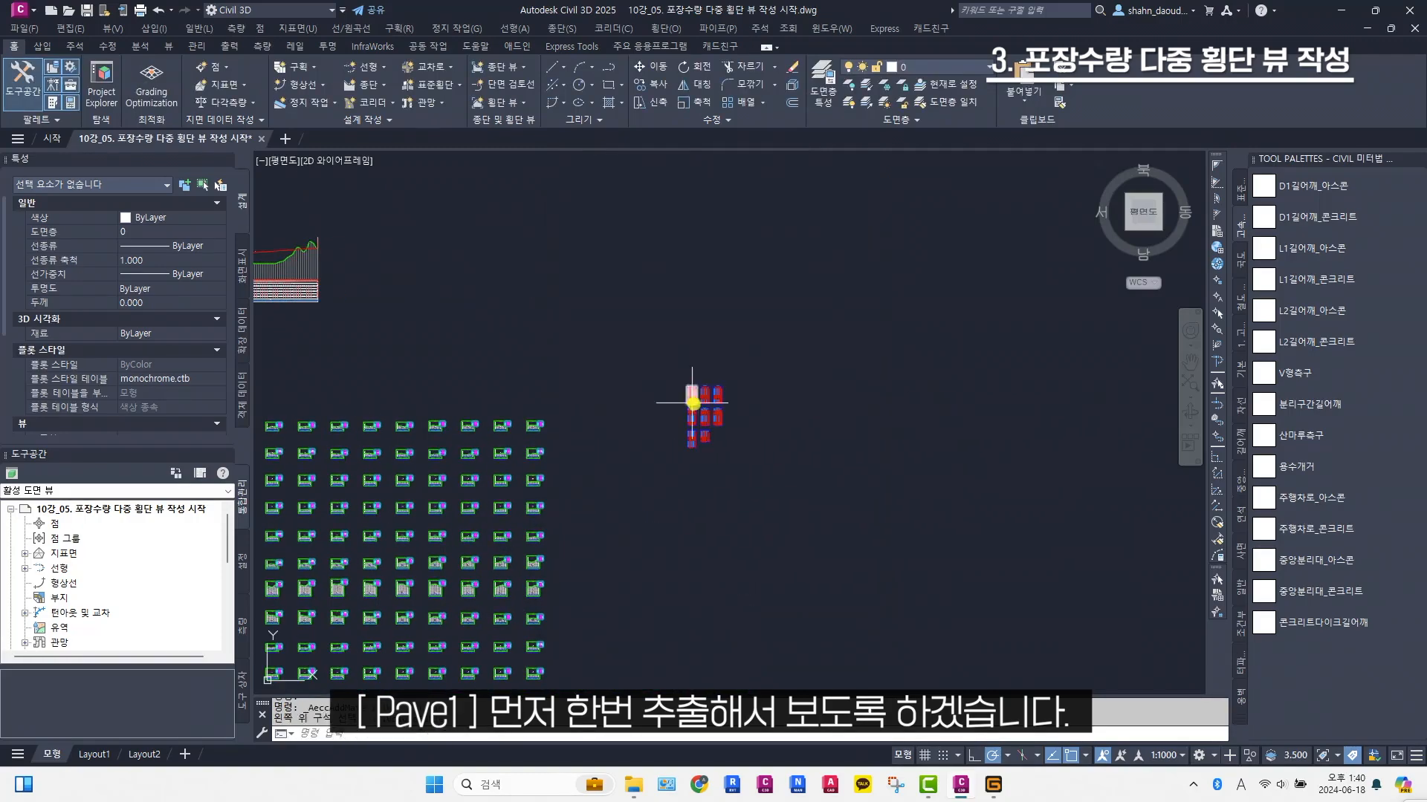
# Examine the titles and columns of the placed material volume tables to see whether they identify the material
pyautogui.scroll(8, 693, 402)
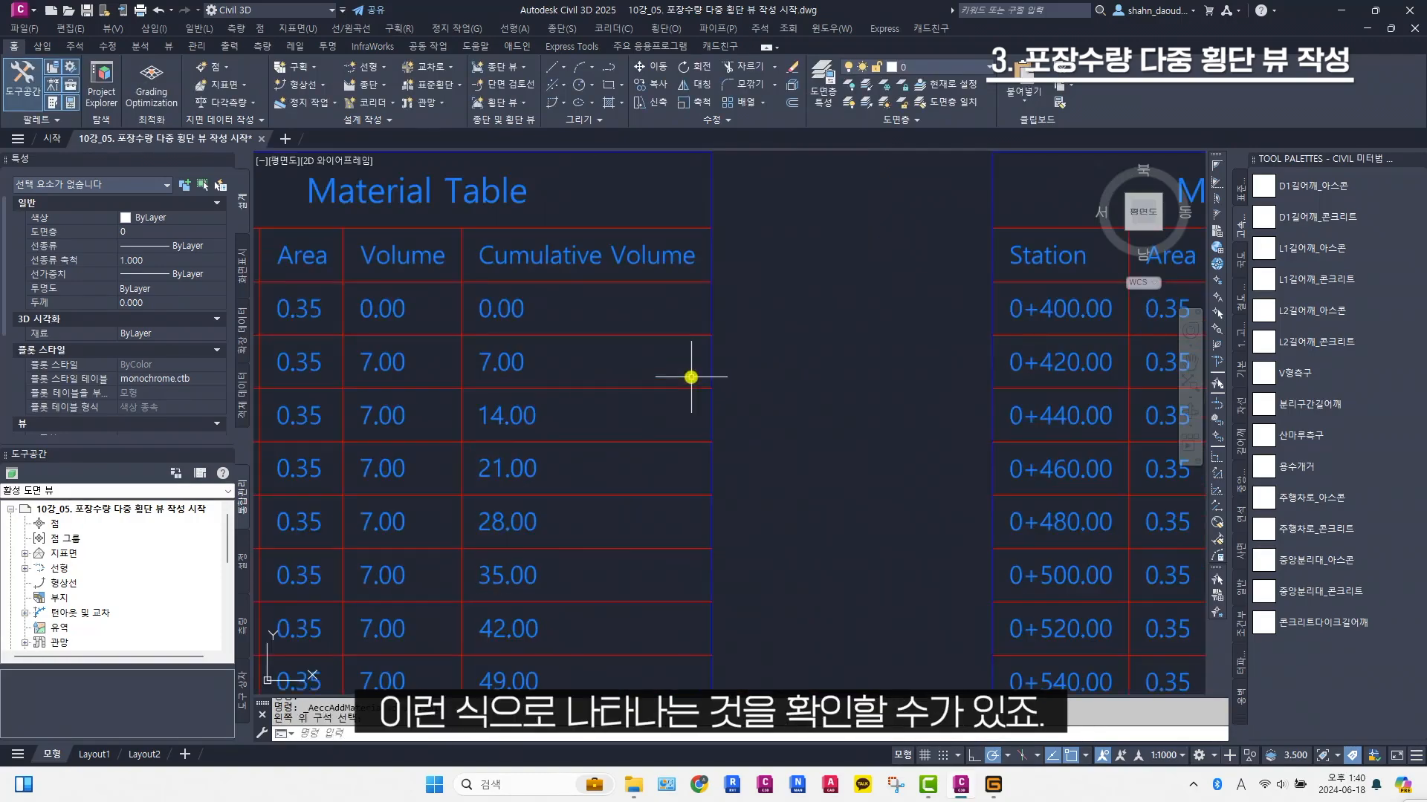
pyautogui.scroll(-10, 691, 377)
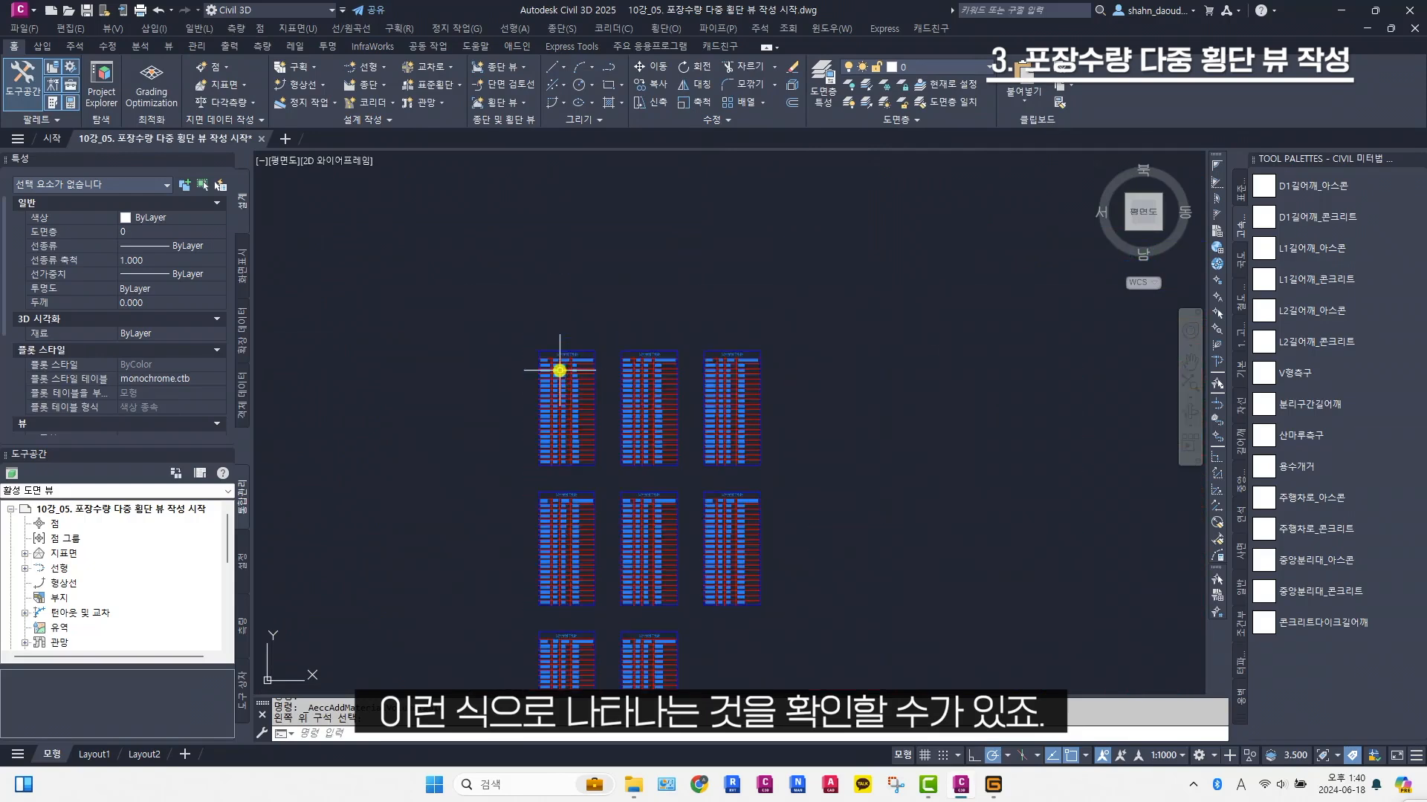
pyautogui.moveTo(653, 405); pyautogui.dragTo(601, 353, button='middle')
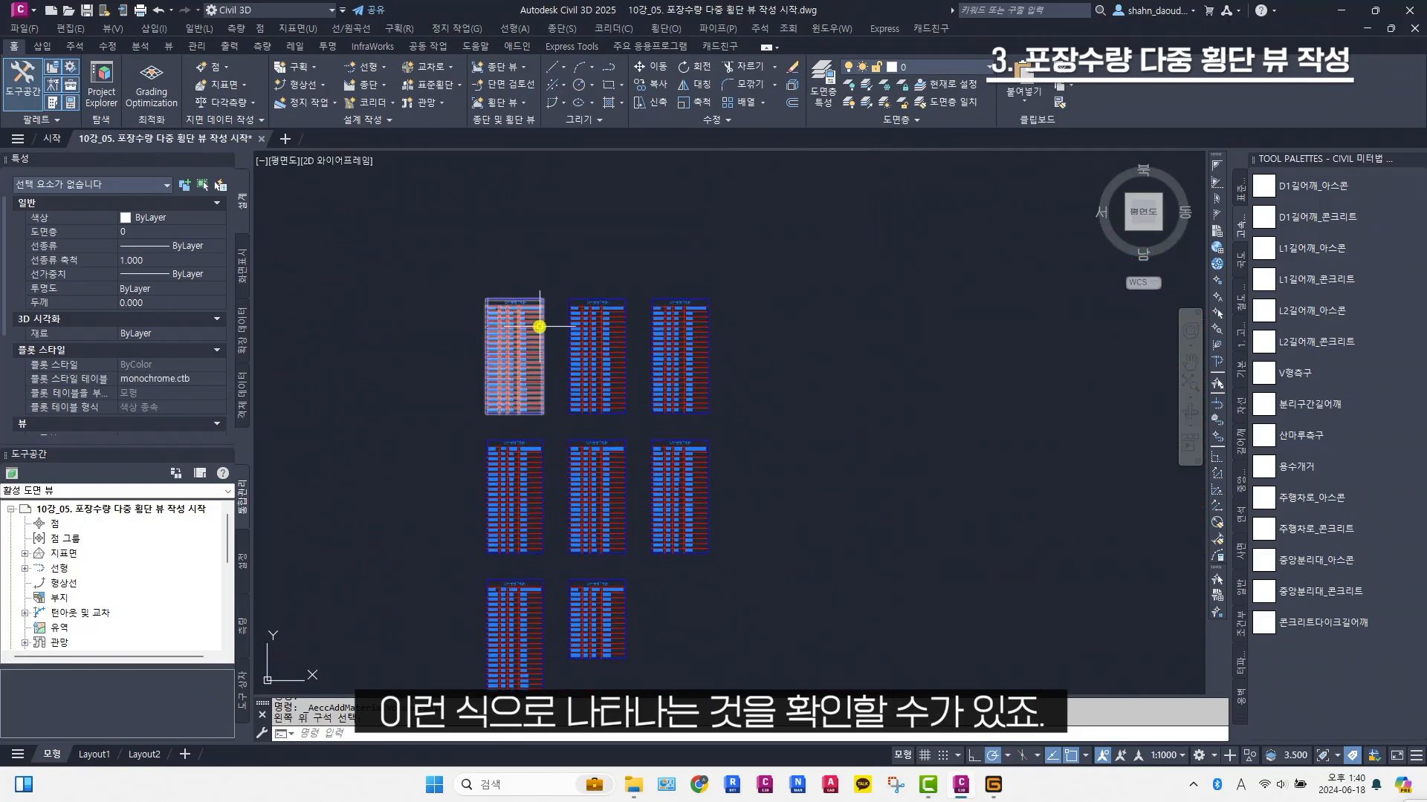
pyautogui.scroll(4, 613, 252)
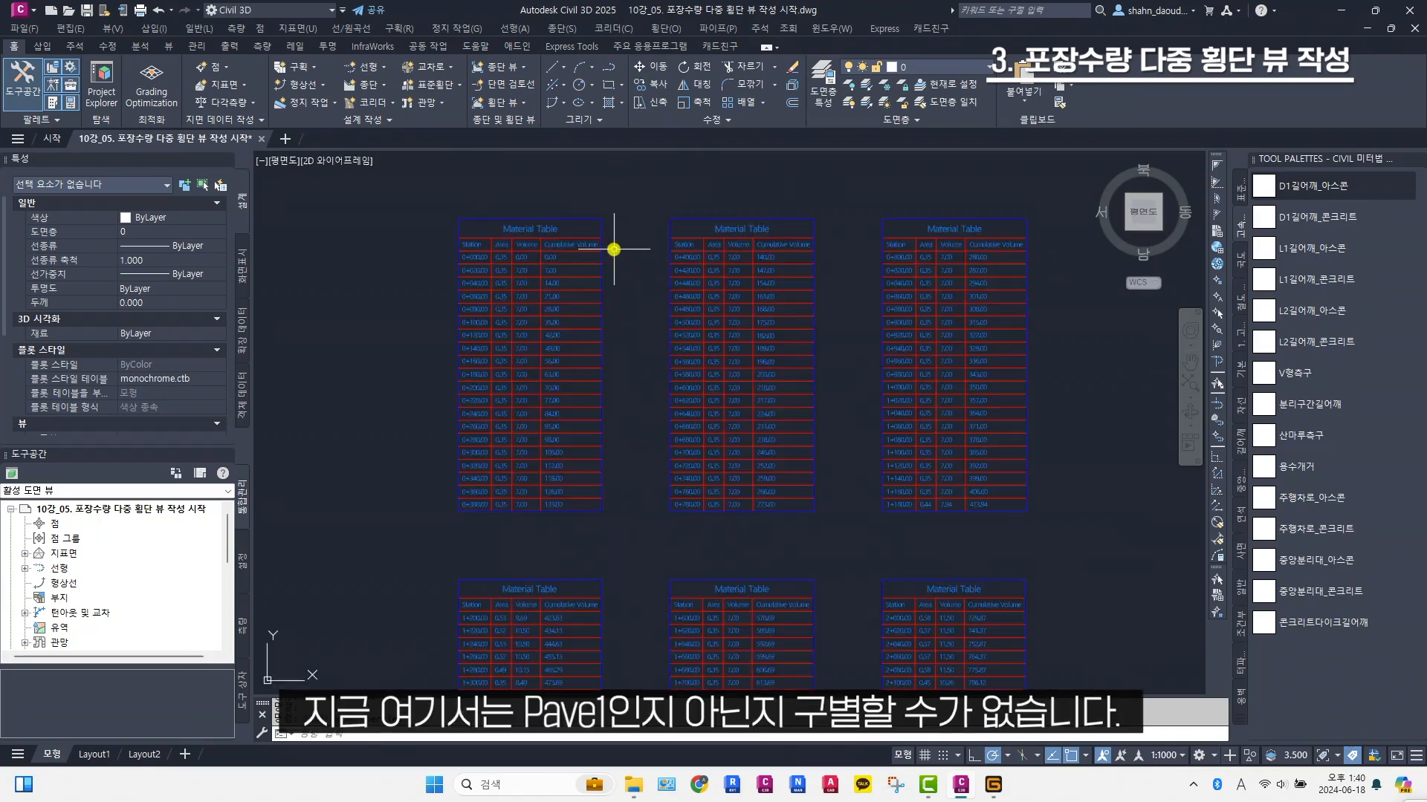
pyautogui.scroll(3, 614, 250)
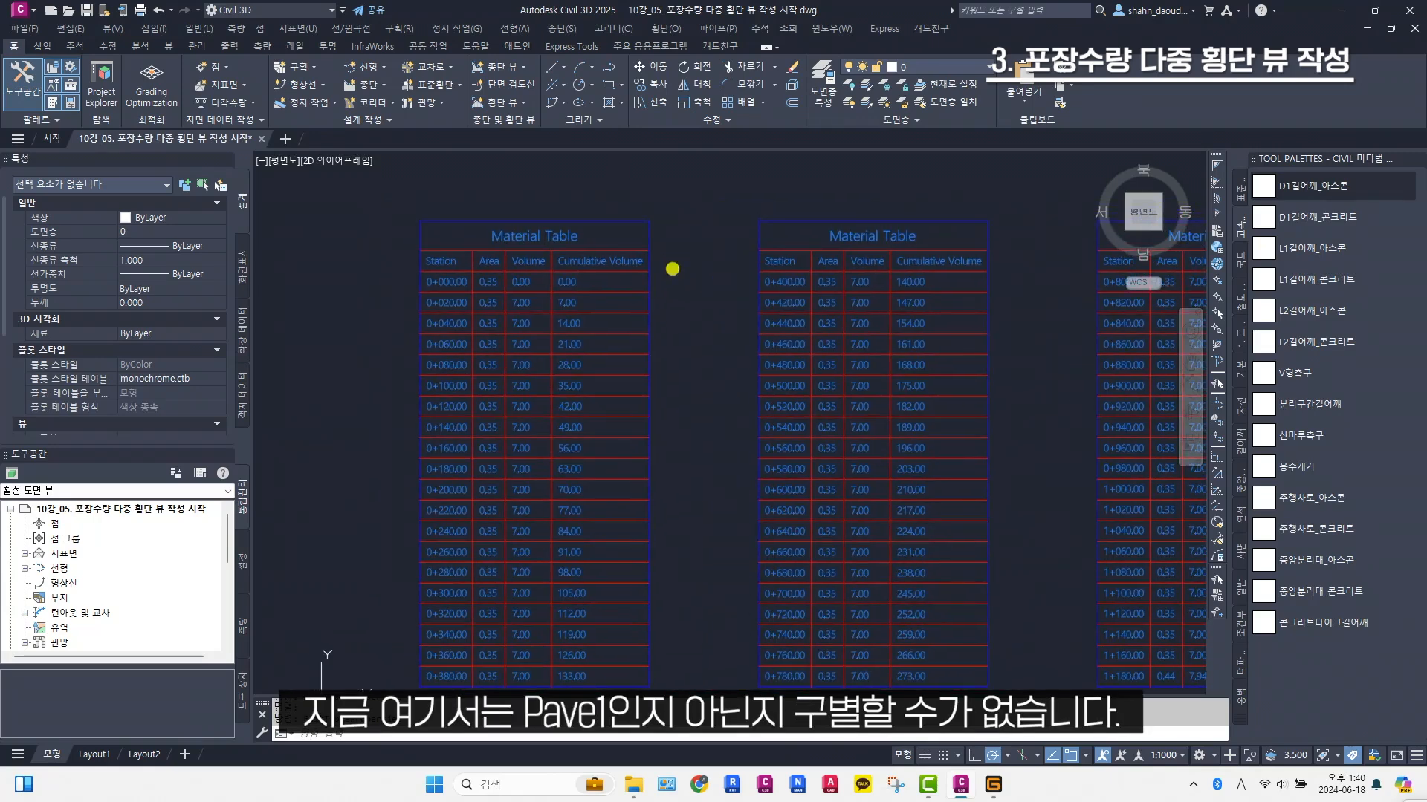
pyautogui.scroll(-3, 630, 284)
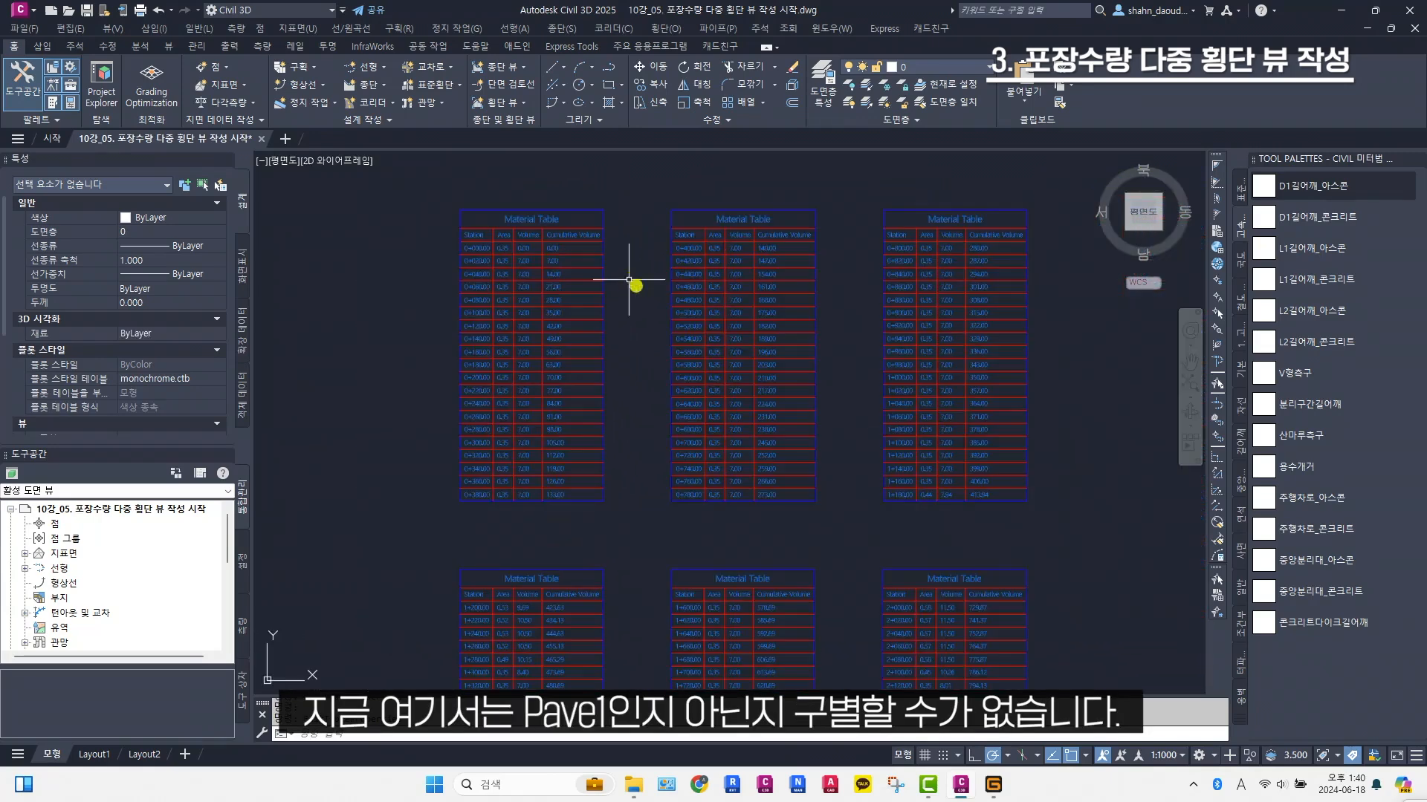
pyautogui.scroll(-4, 636, 283)
# Copy the placed tables' Area and Volume style as a new table style named Pave1 재료
pyautogui.click(613, 279)
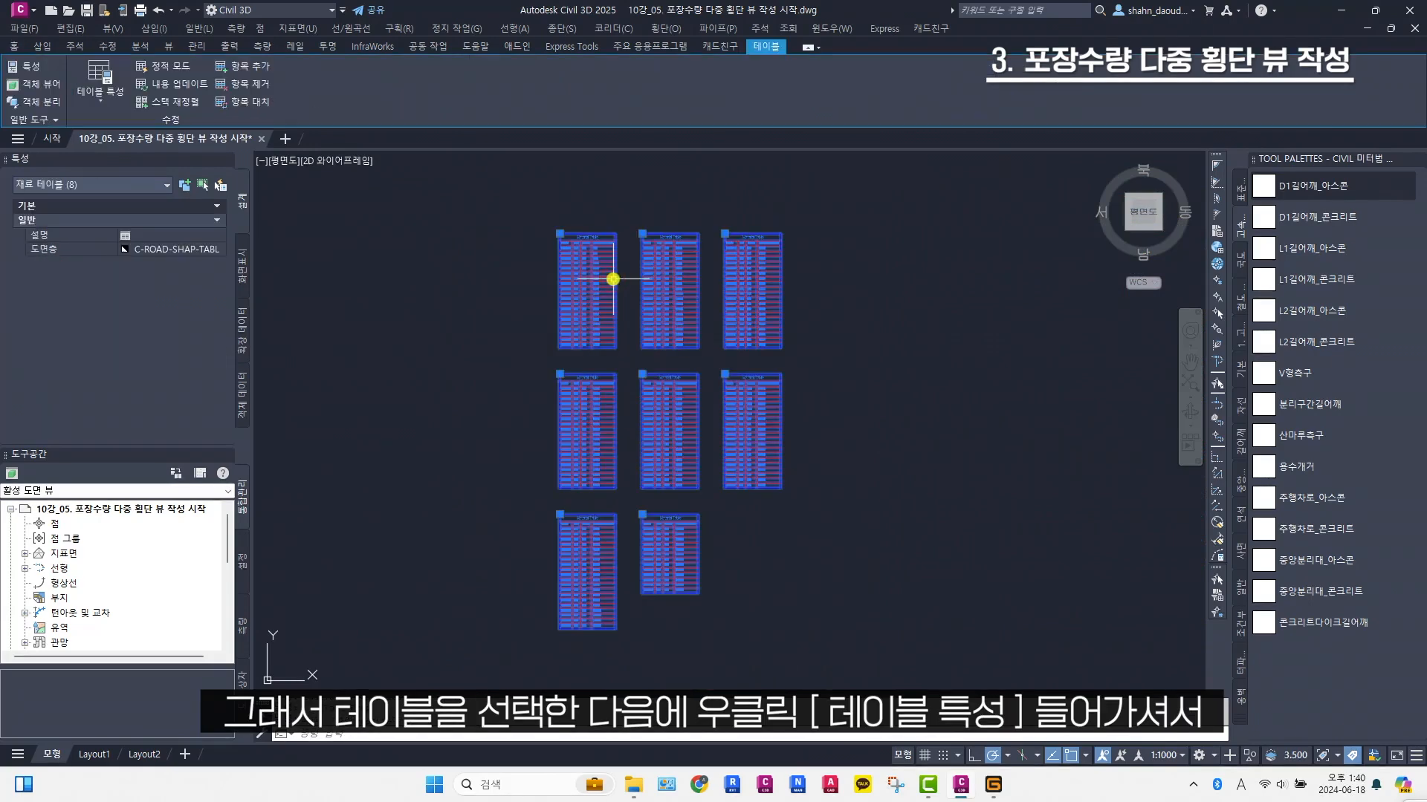
pyautogui.rightClick(613, 279)
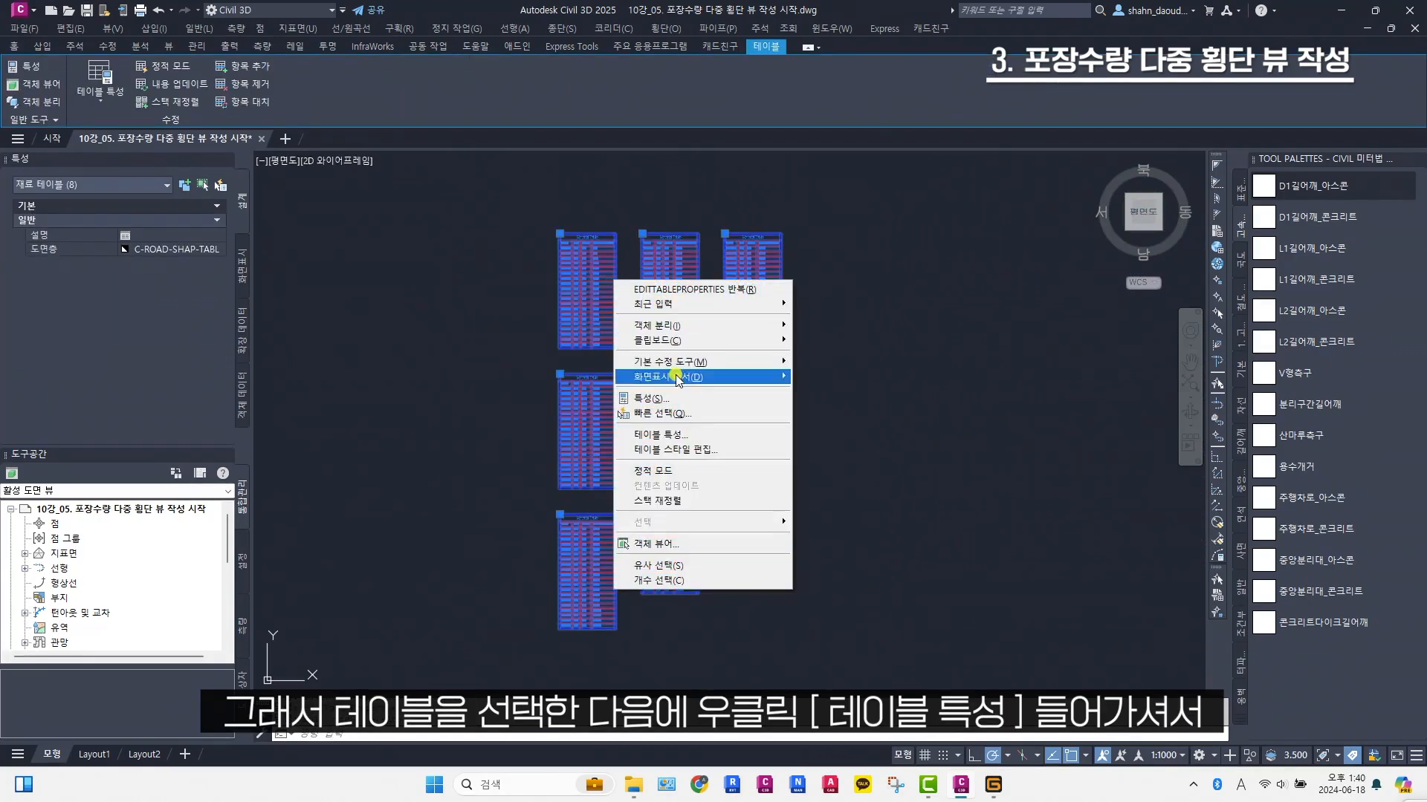
pyautogui.click(672, 434)
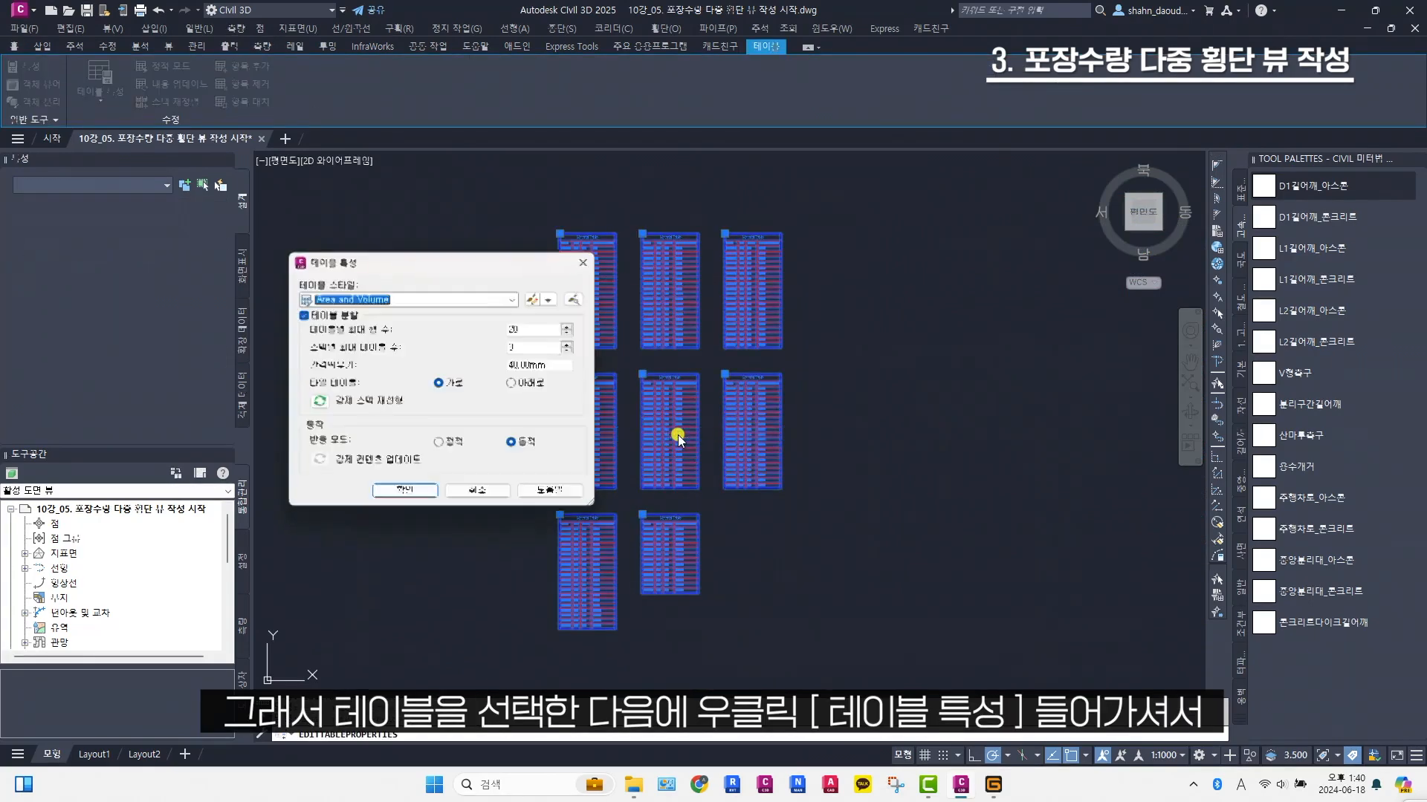
pyautogui.click(551, 299)
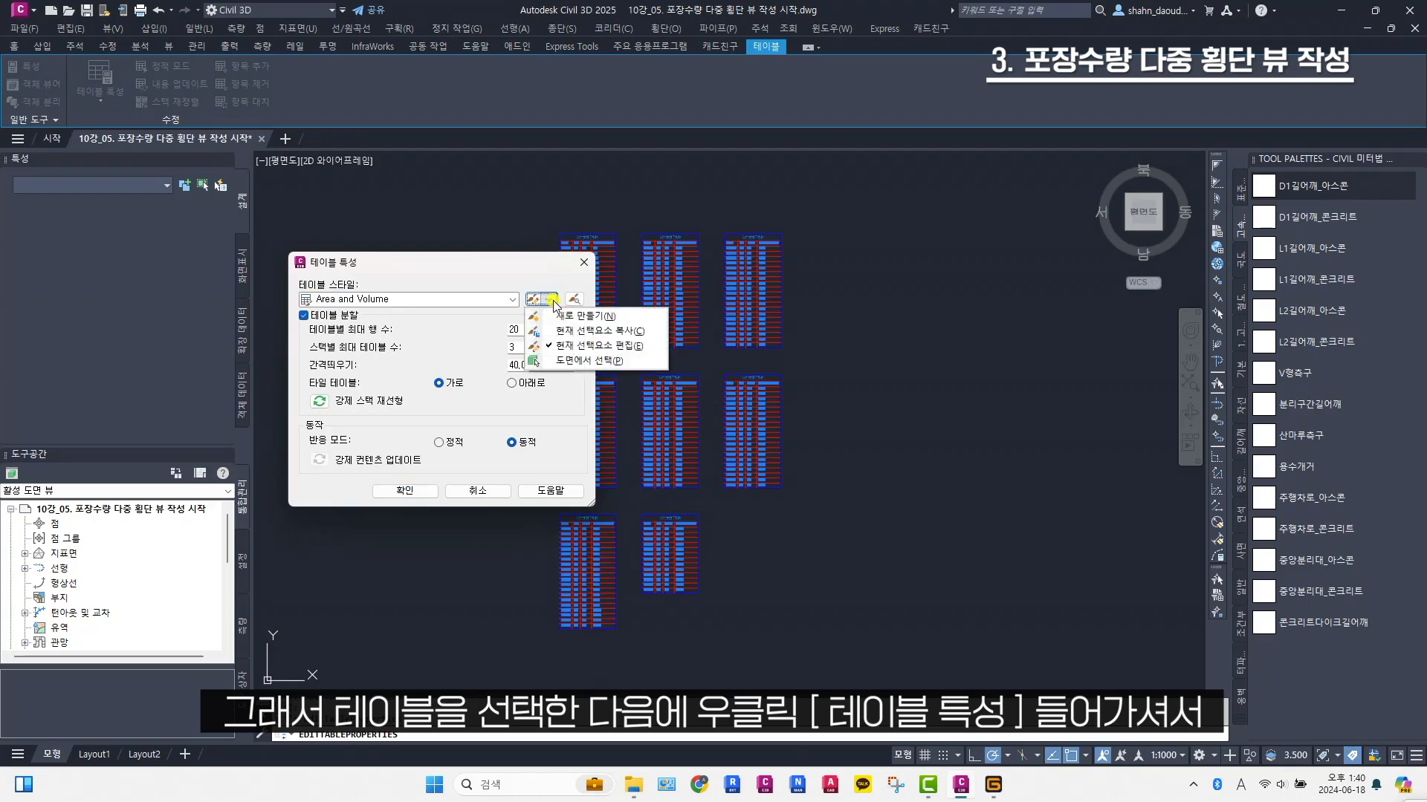
pyautogui.click(590, 332)
pyautogui.click(591, 301)
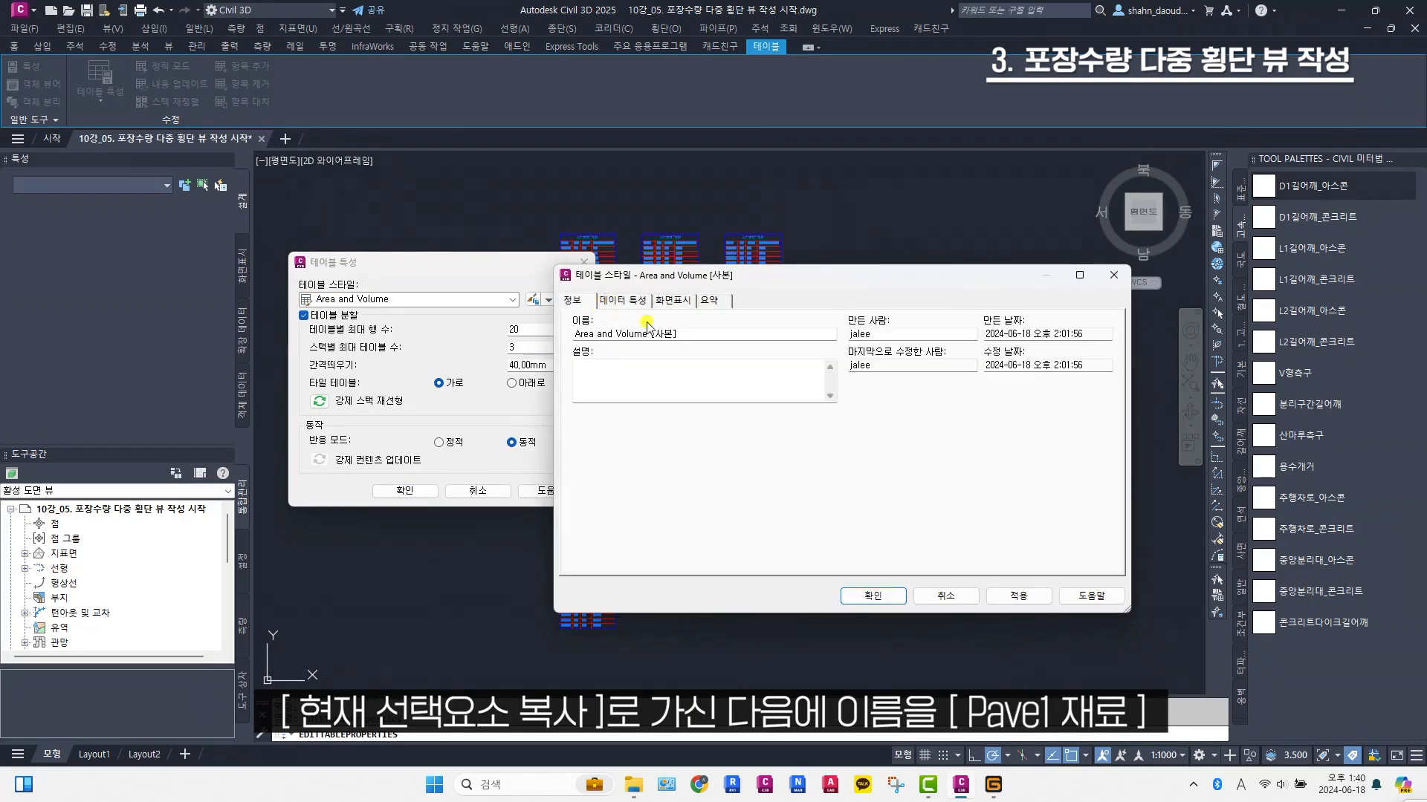
pyautogui.moveTo(687, 336); pyautogui.dragTo(564, 336)
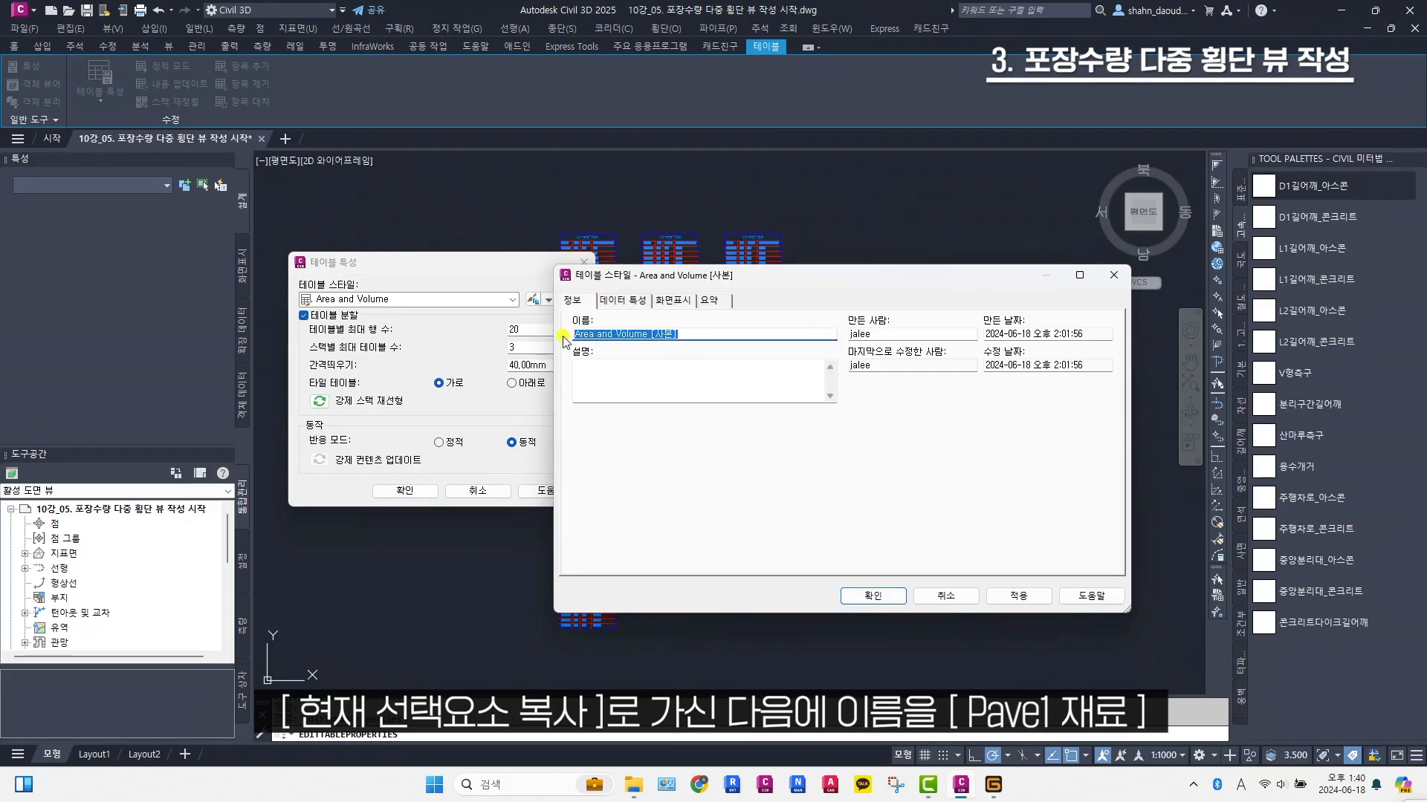
pyautogui.press('BackSpace')
# Change the new style's table title to Pave1 Table, apply the style to the tables, and check their titles
pyautogui.click(627, 306)
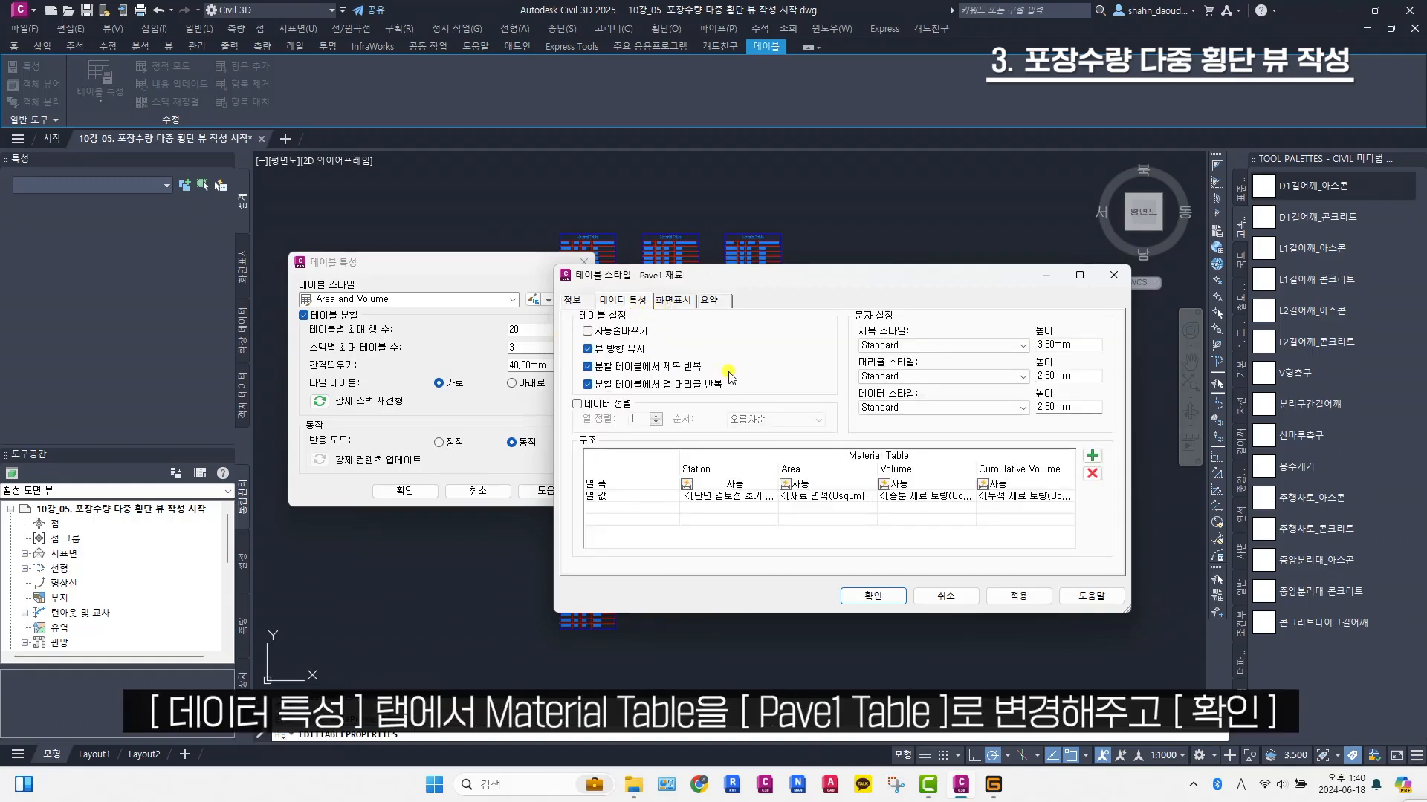
pyautogui.doubleClick(914, 461)
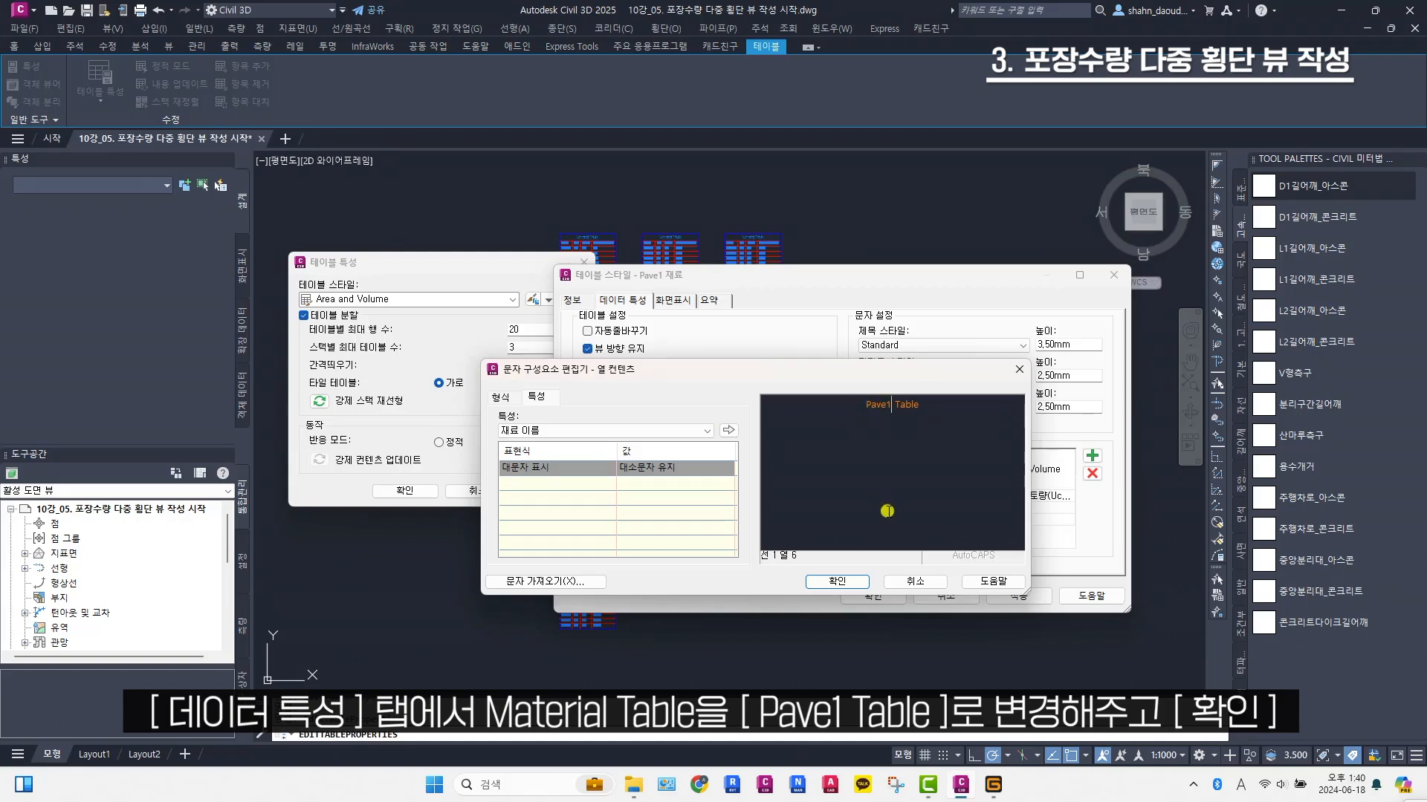
pyautogui.click(837, 581)
pyautogui.click(904, 594)
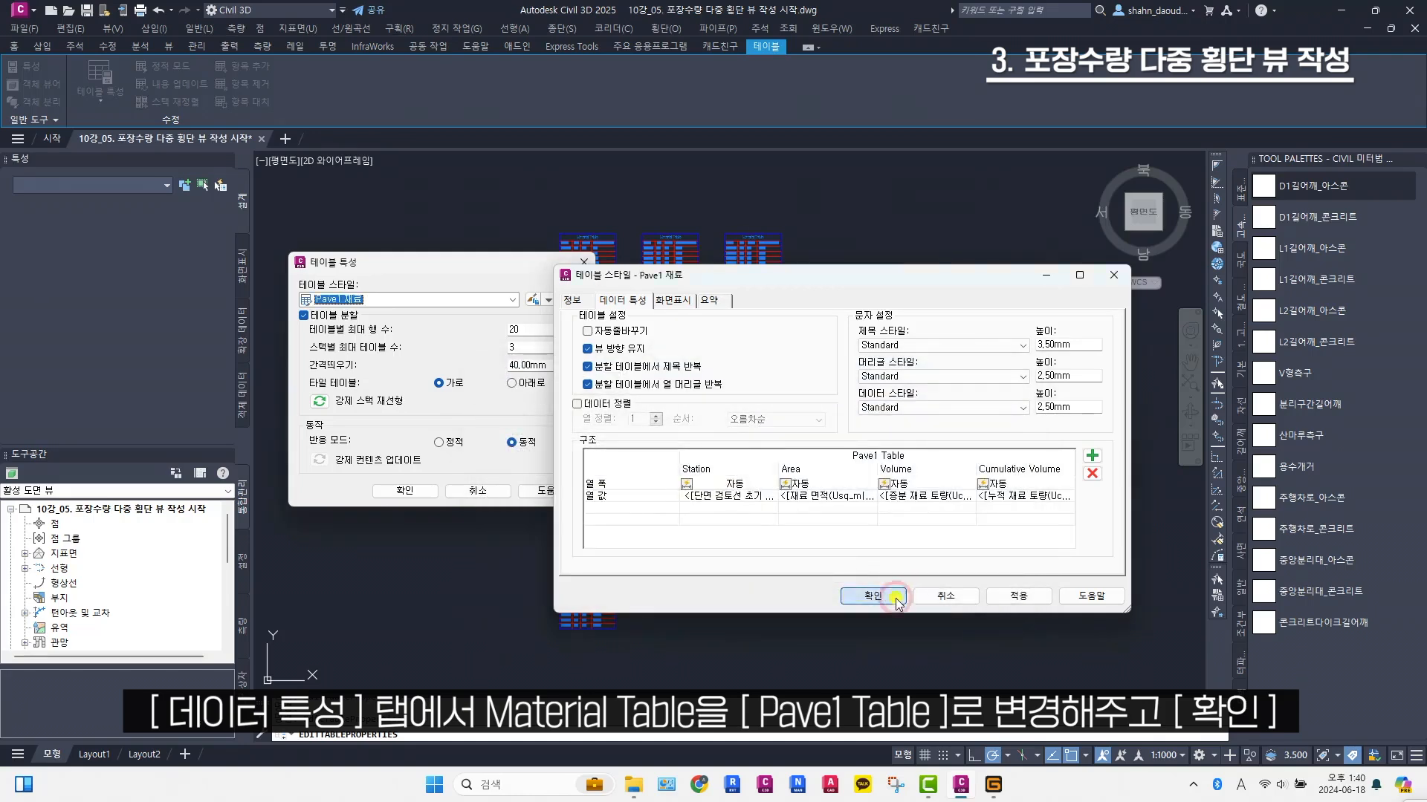
pyautogui.click(440, 494)
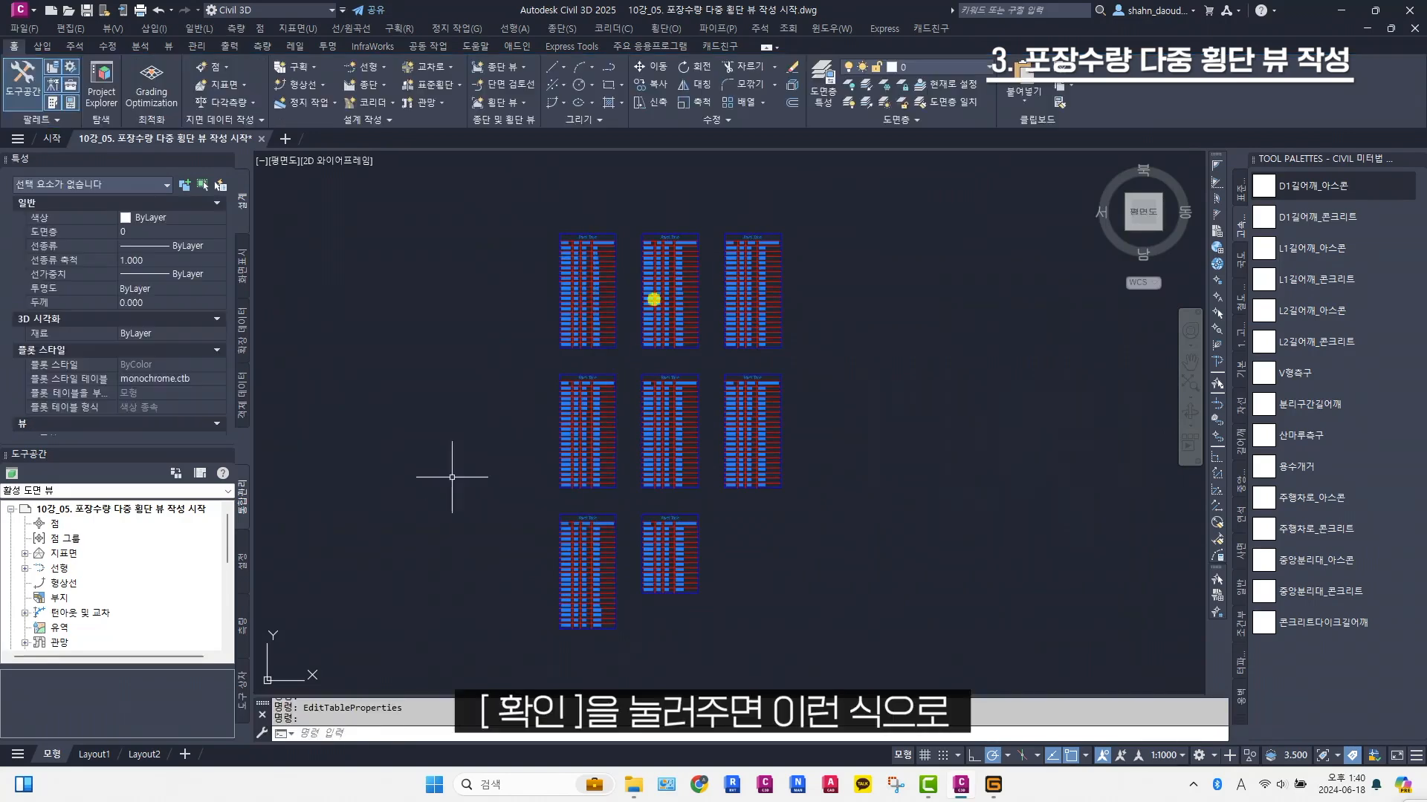
pyautogui.scroll(6, 607, 231)
pyautogui.scroll(2, 591, 231)
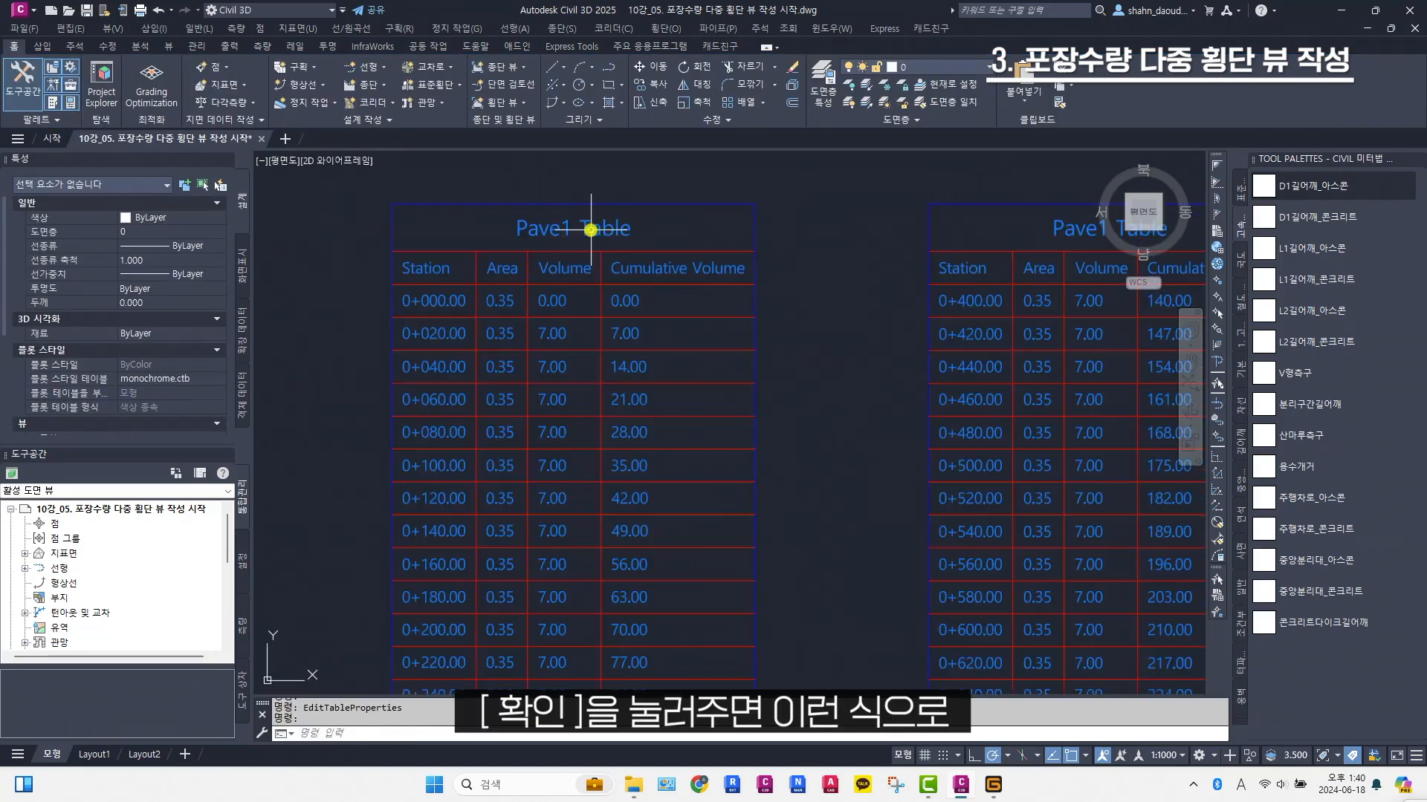
pyautogui.scroll(-6, 642, 266)
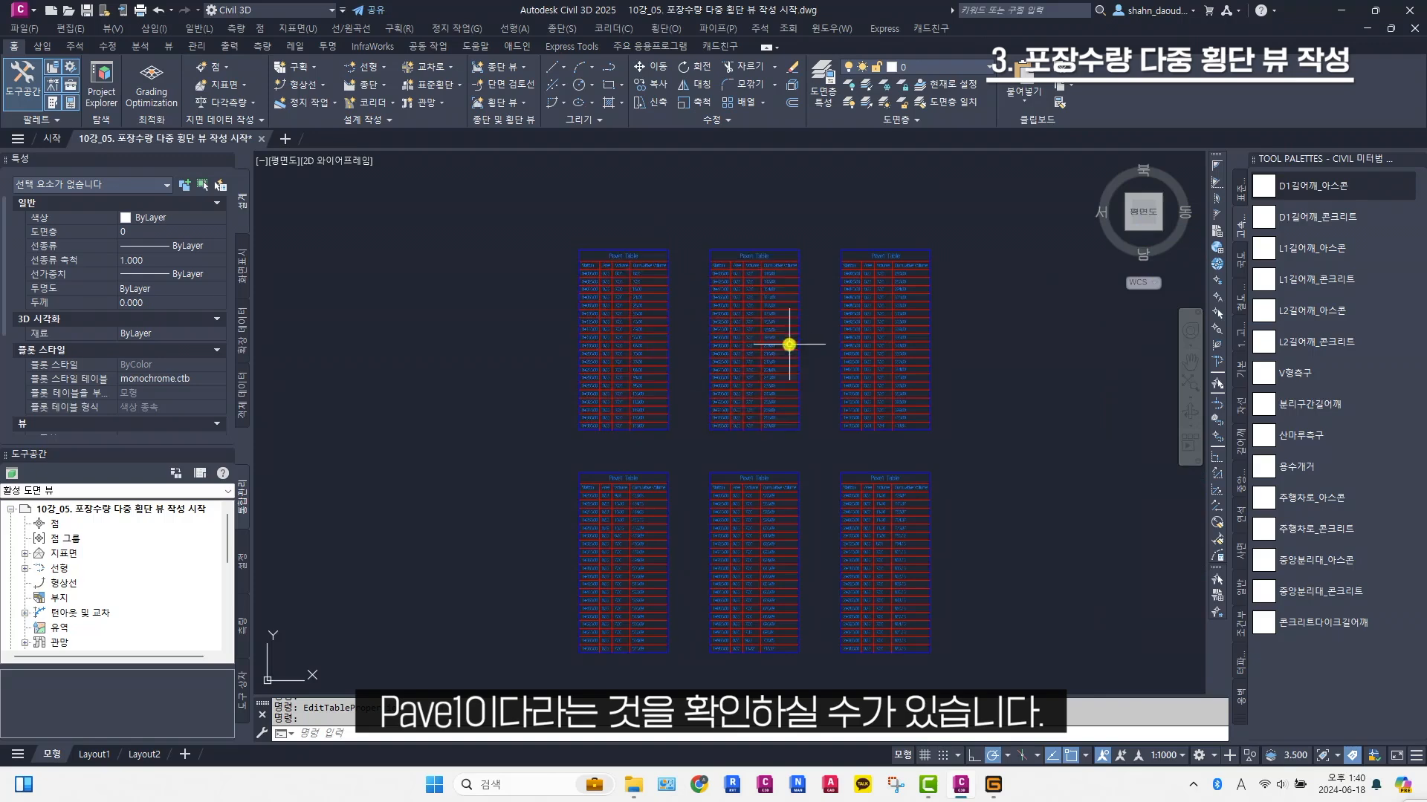
pyautogui.scroll(-3, 790, 344)
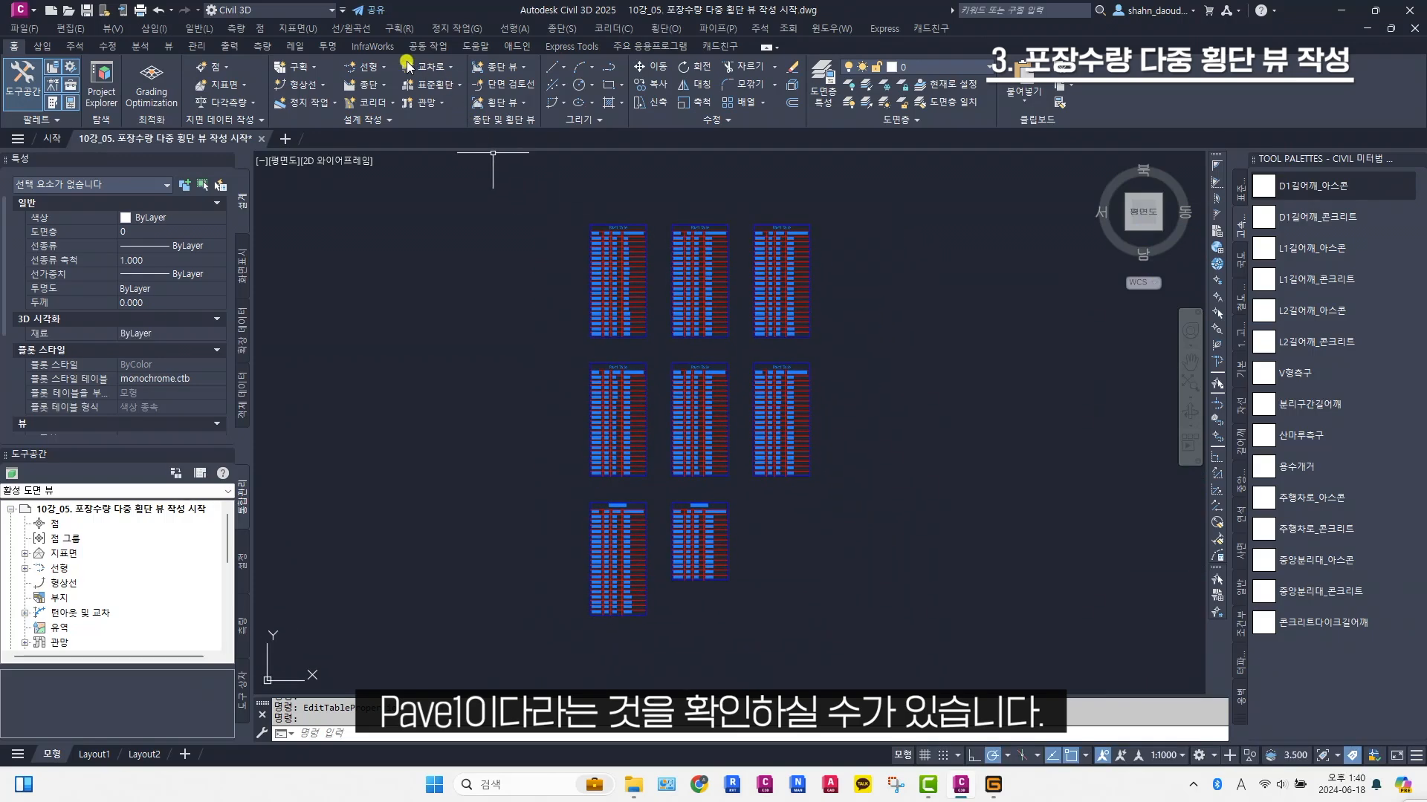